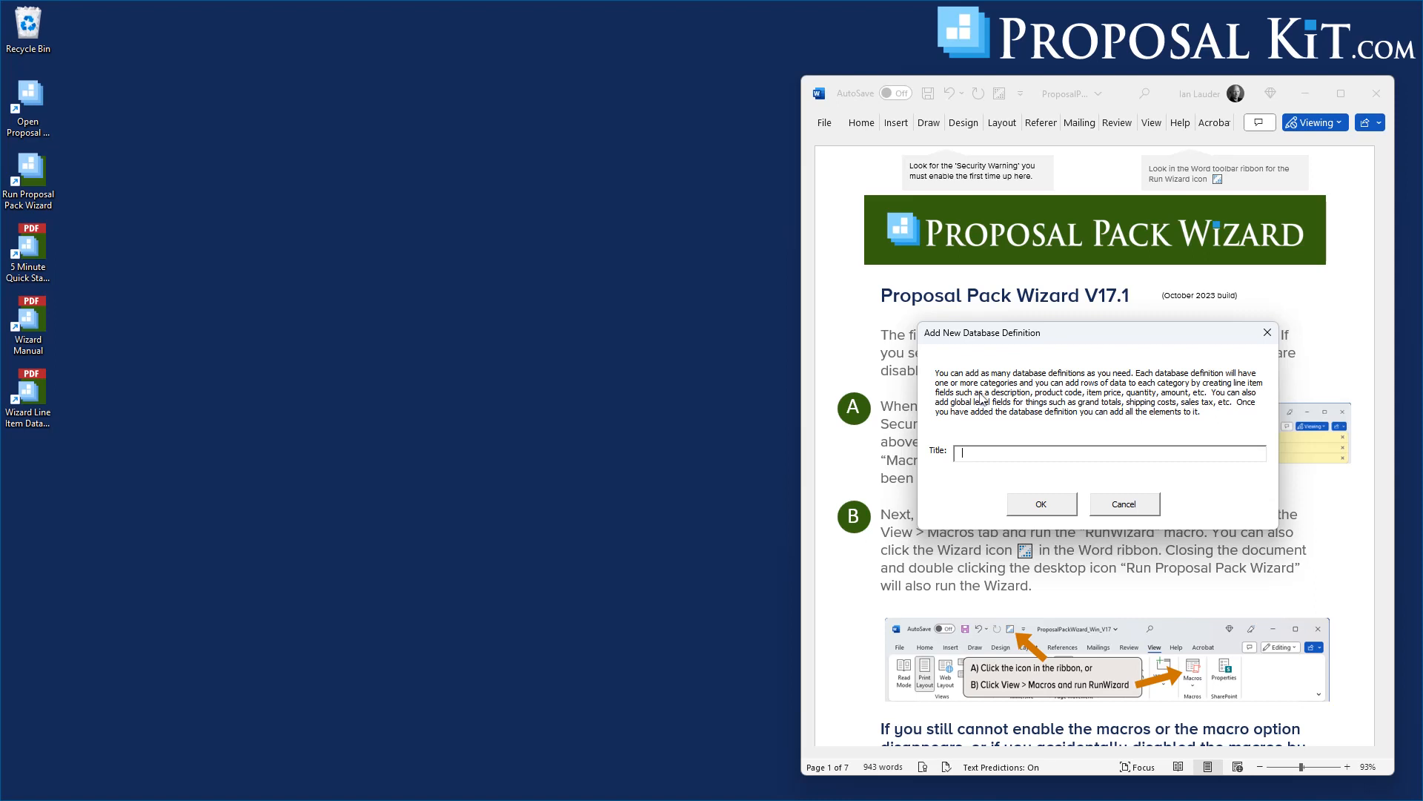
Step: Create a database definition titled "Our Custom DB" with the note "Our custom db definition"
type("Our Custom DB")
left_click(1034, 501)
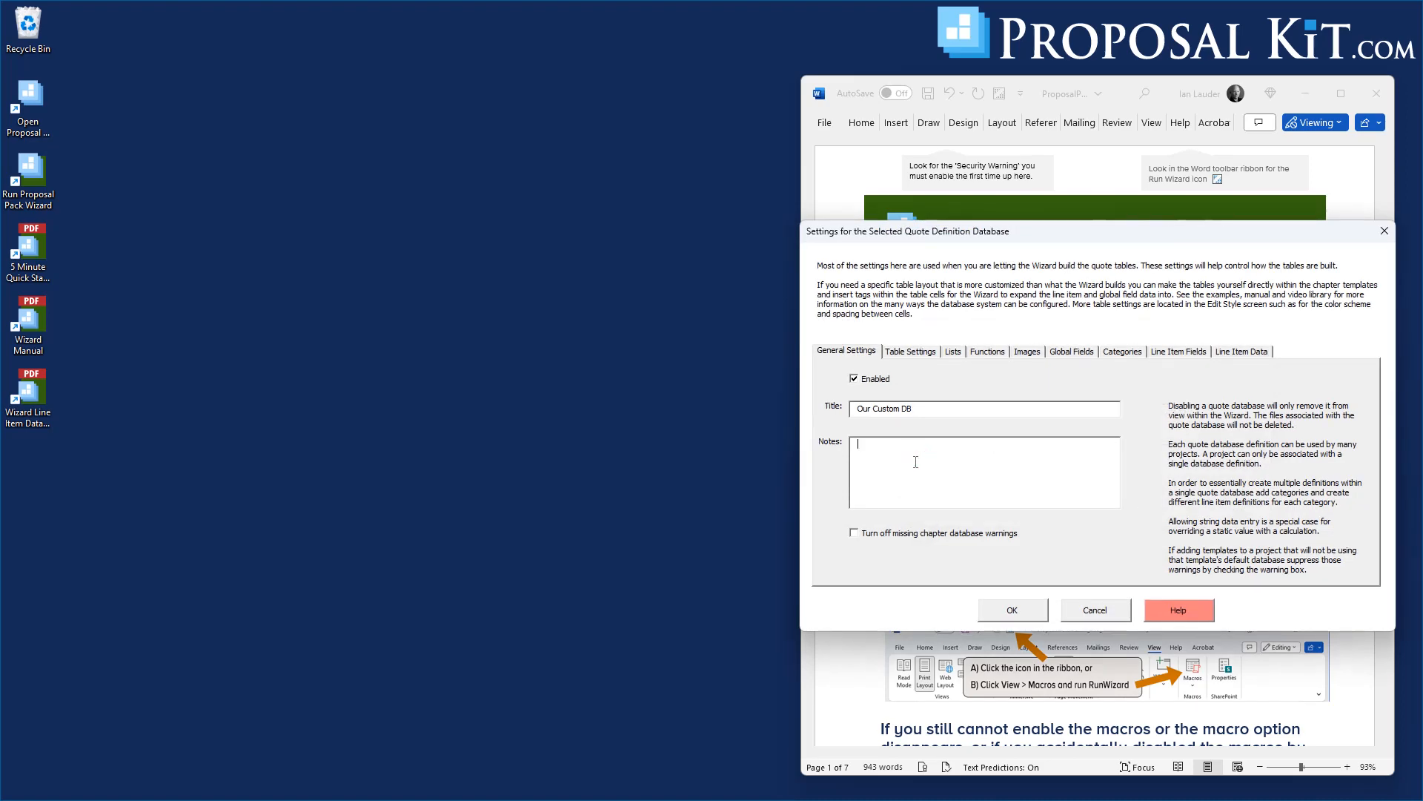
type("Our custom db definition")
Step: Start a new category in the database with the ID PRODCAT and the display name Products
left_click(1131, 354)
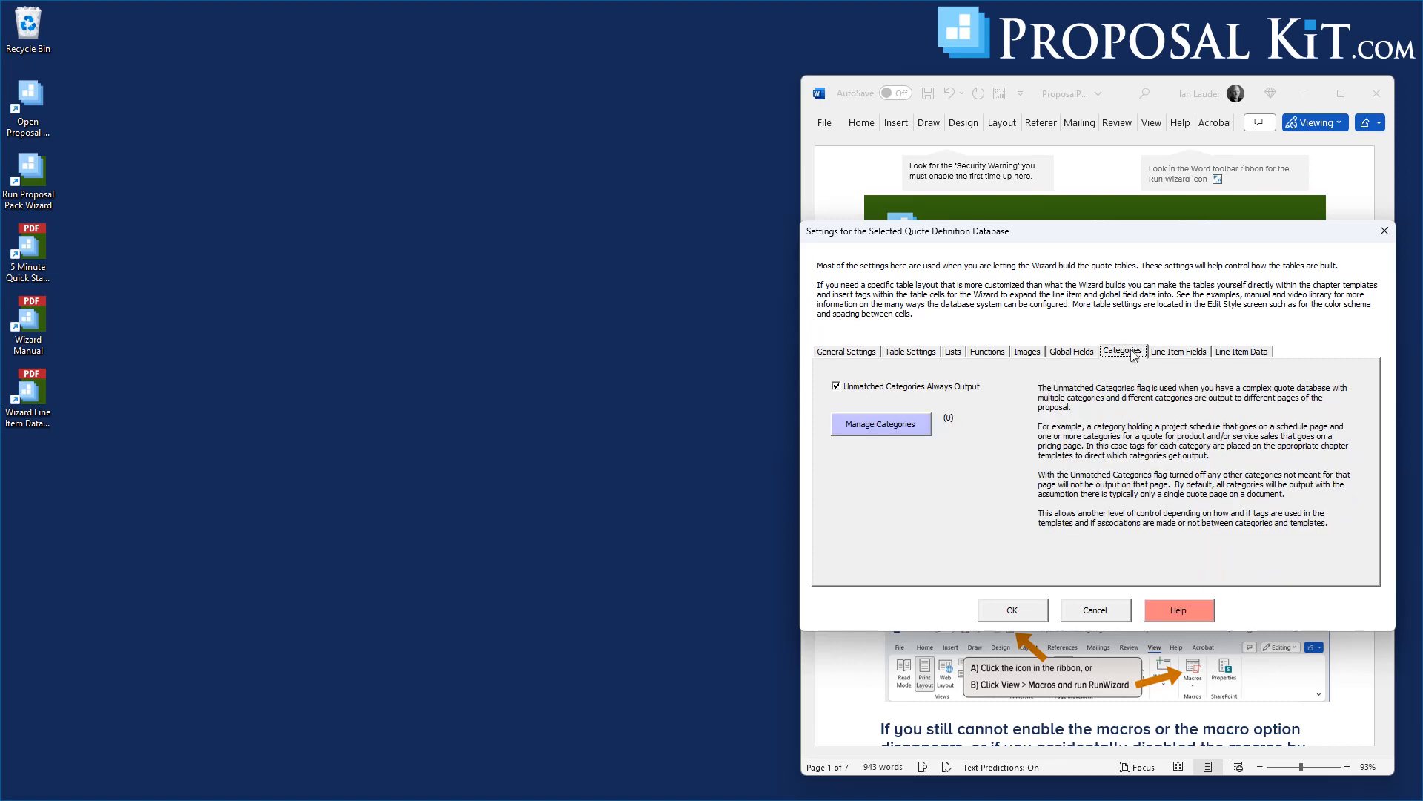
left_click(885, 426)
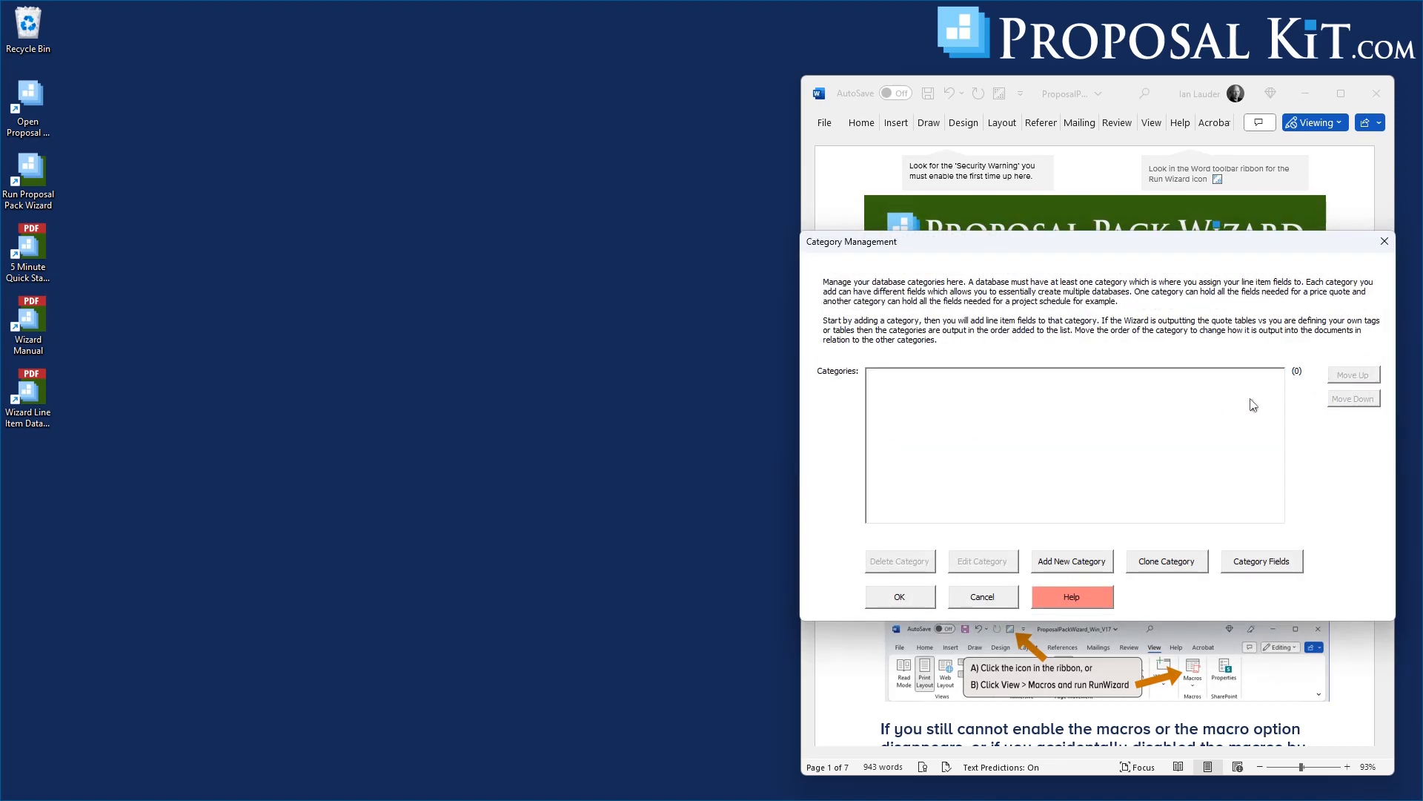
left_click(1074, 563)
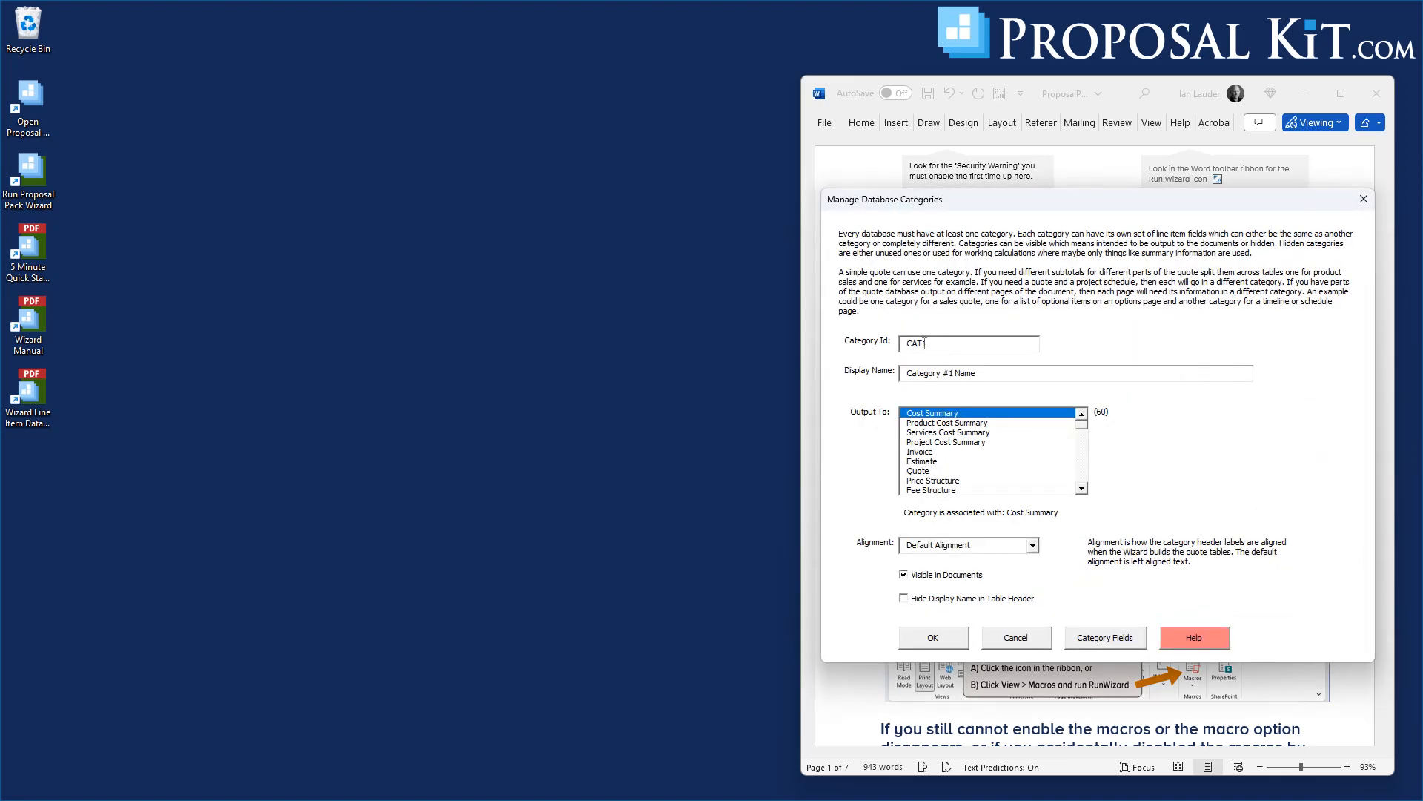
type("1")
left_click_drag(907, 342, 937, 339)
type("PRODCA")
left_click_drag(986, 373, 851, 377)
type("Pro")
Step: Output the Products category to Product Cost Summary and Invoice only, removing Cost Summary, and save the category
left_click_drag(1083, 428, 1083, 443)
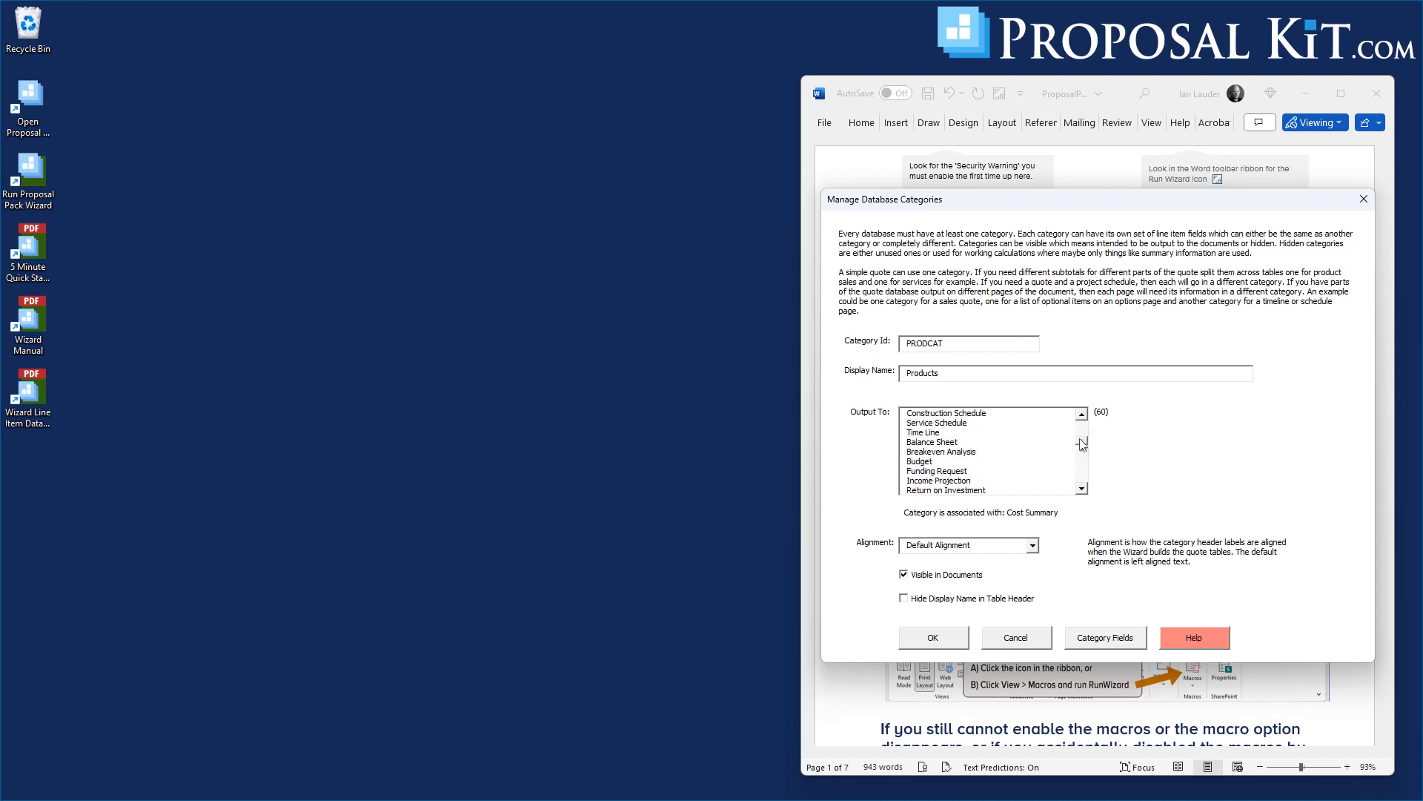
scroll(1083, 443, "down", 1)
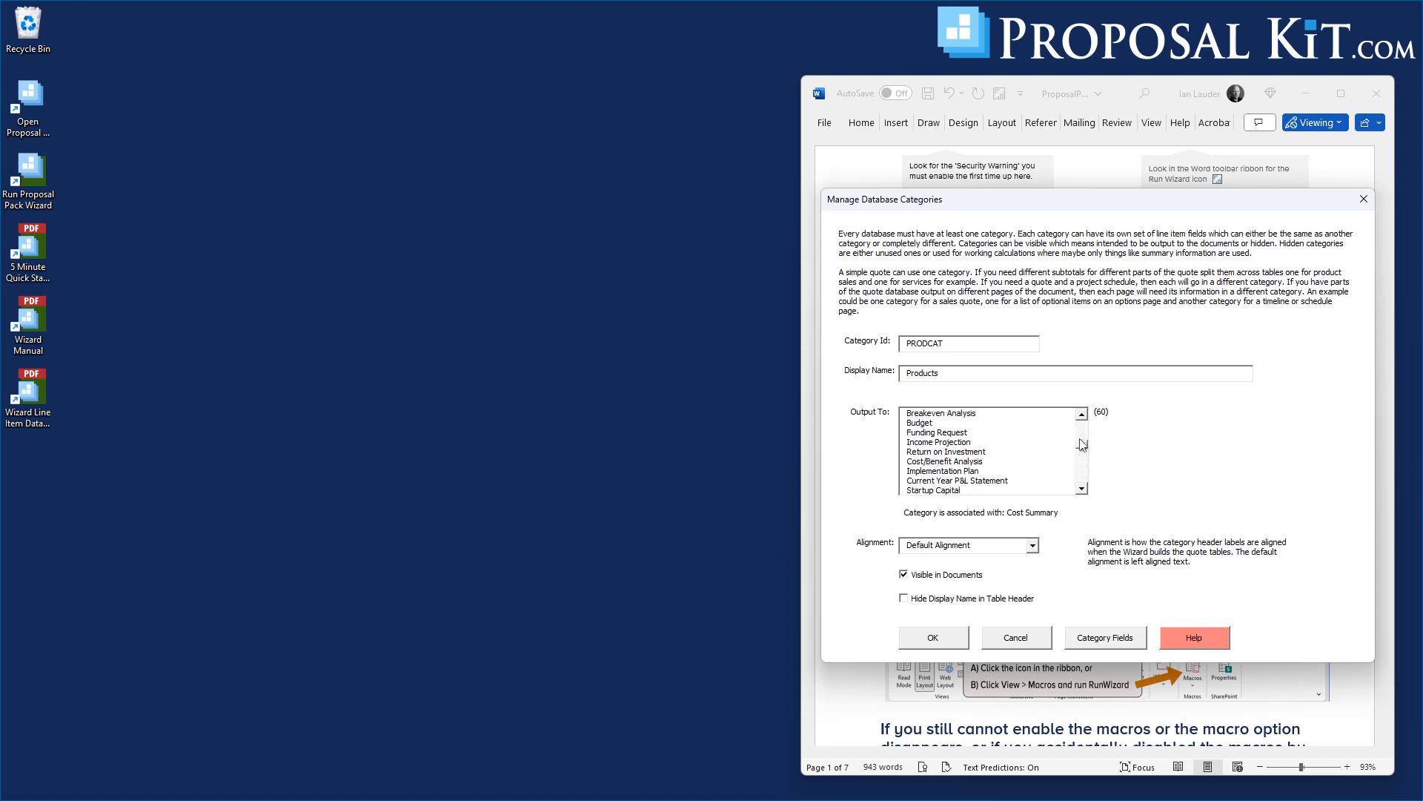
mouse_move(1083, 443)
left_mouse_down()
mouse_move(1083, 483)
mouse_move(1089, 421)
mouse_move(1084, 479)
mouse_move(1084, 454)
left_mouse_up()
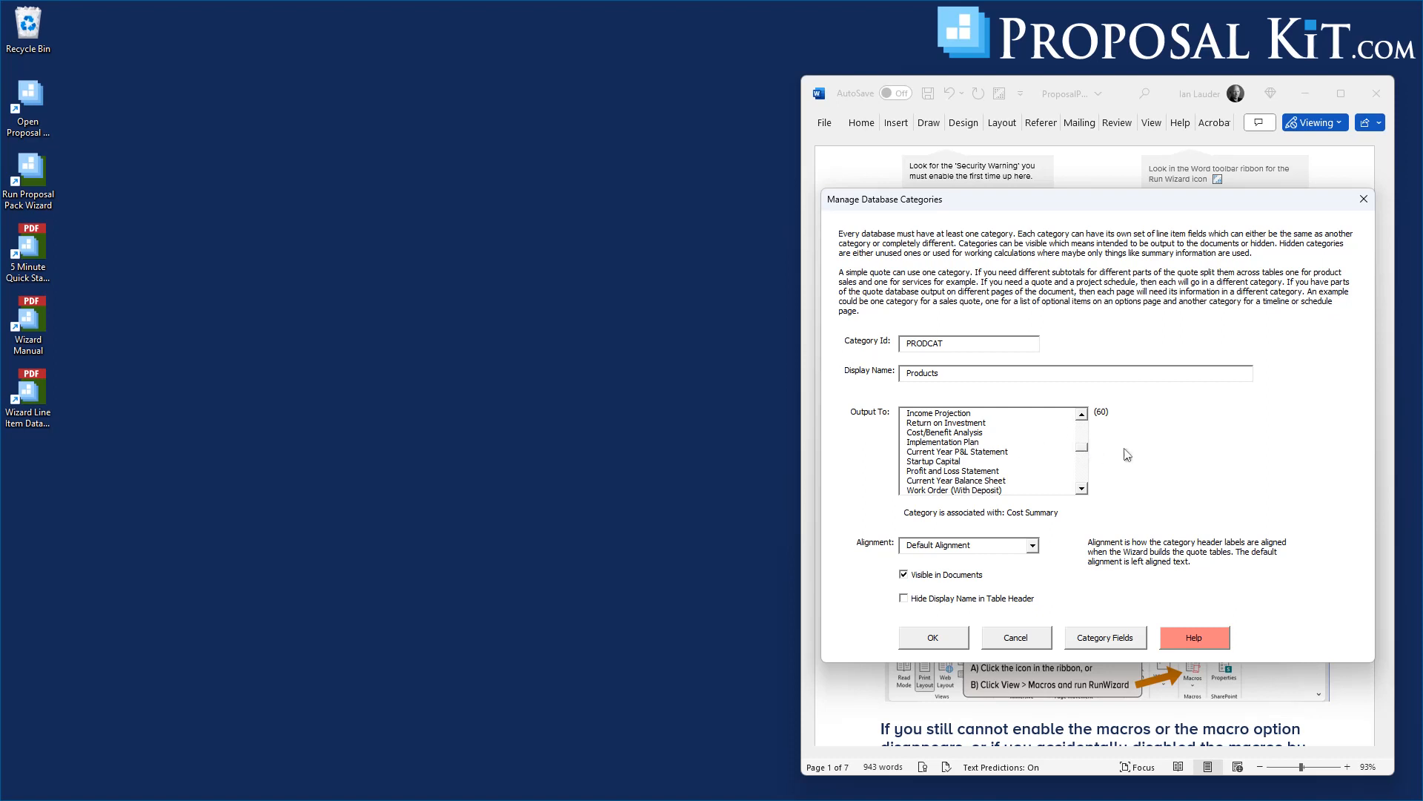
mouse_move(1084, 449)
left_mouse_down()
mouse_move(1084, 470)
mouse_move(1084, 434)
left_mouse_up()
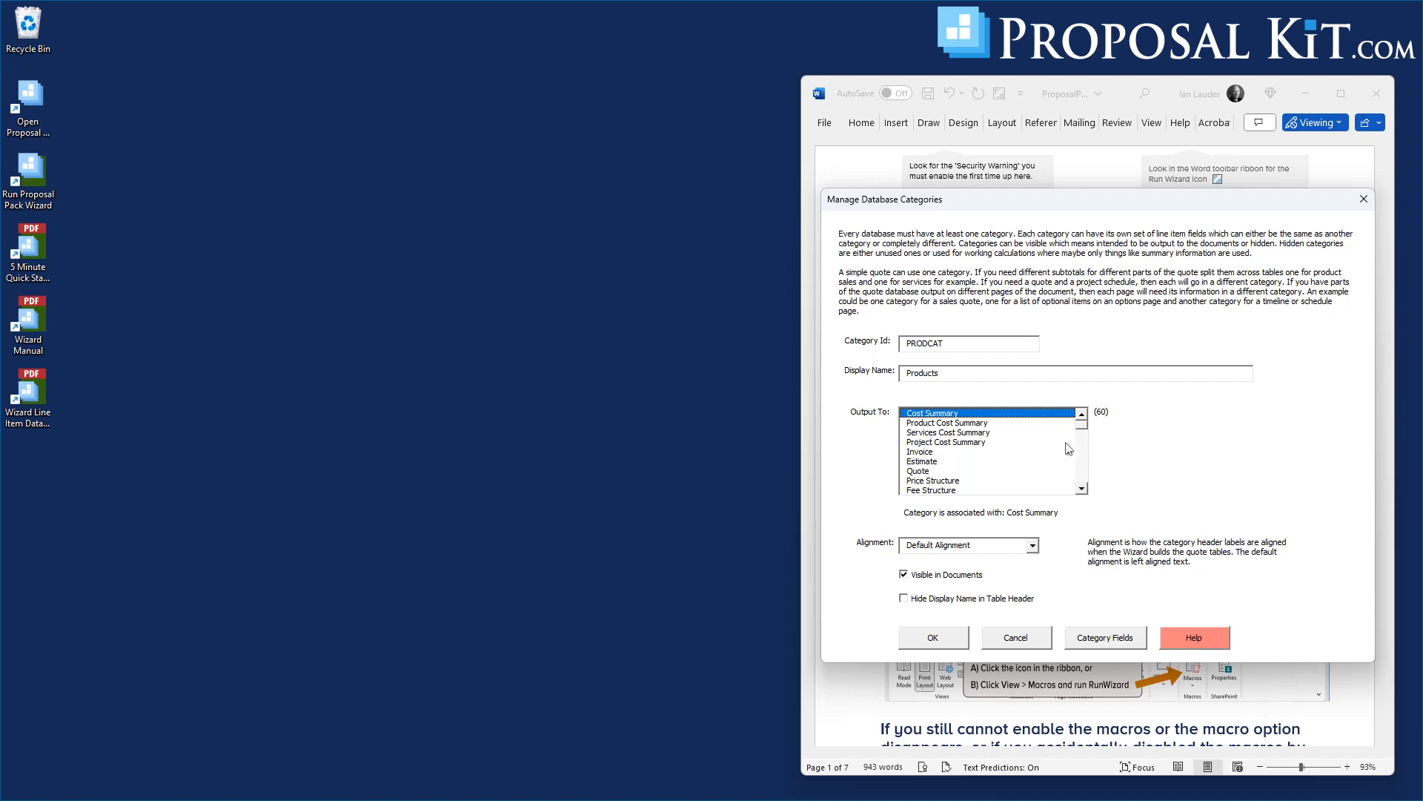
left_click(941, 425)
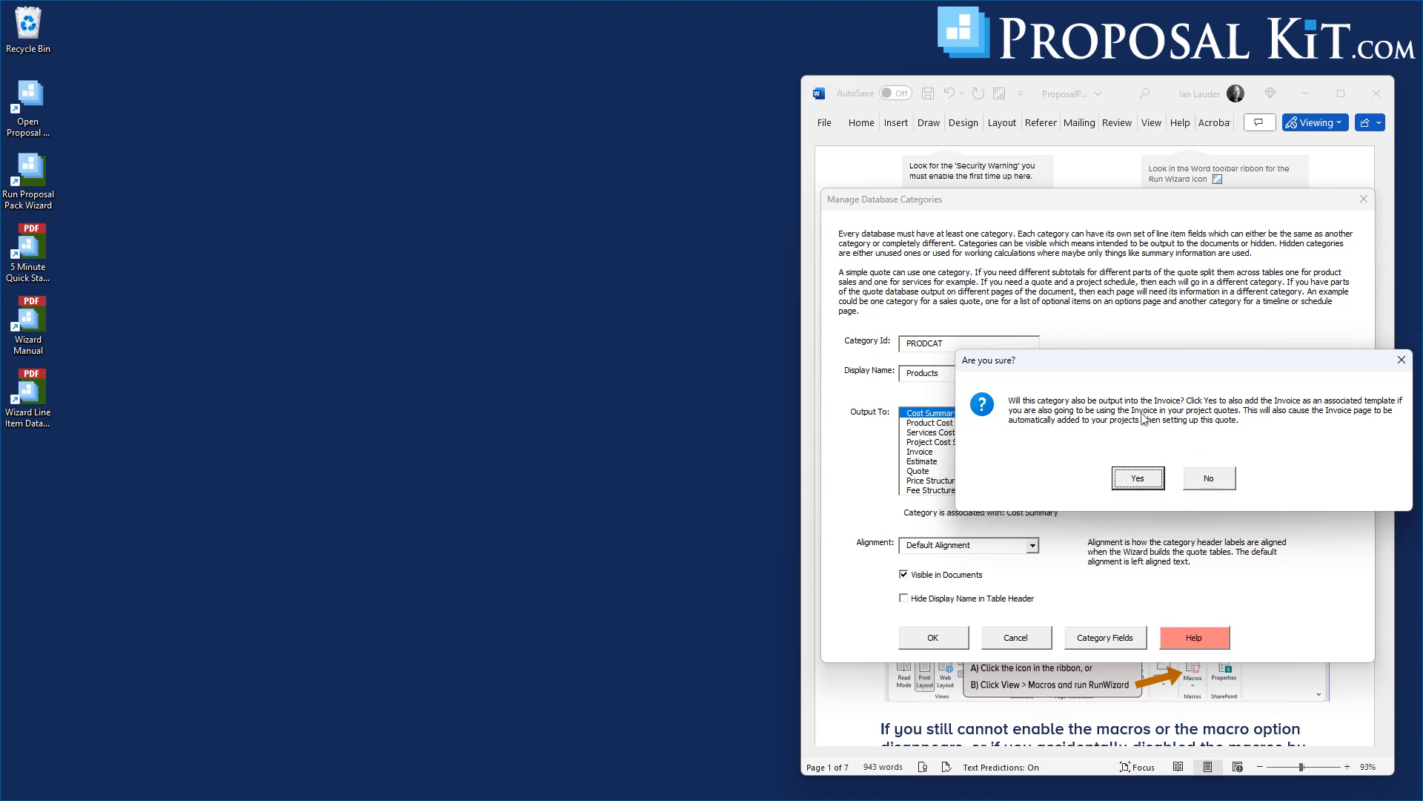
left_click(1138, 478)
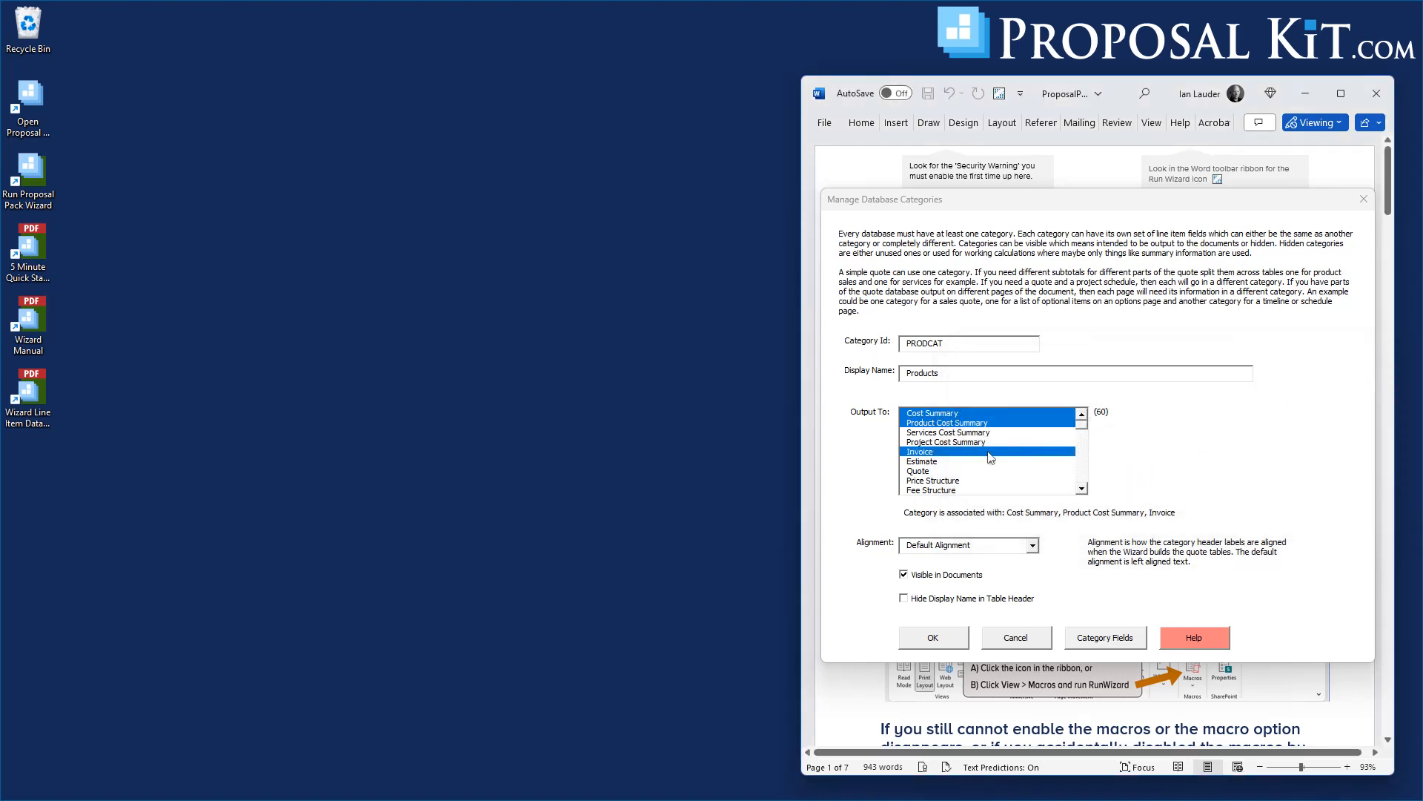
left_click(936, 417)
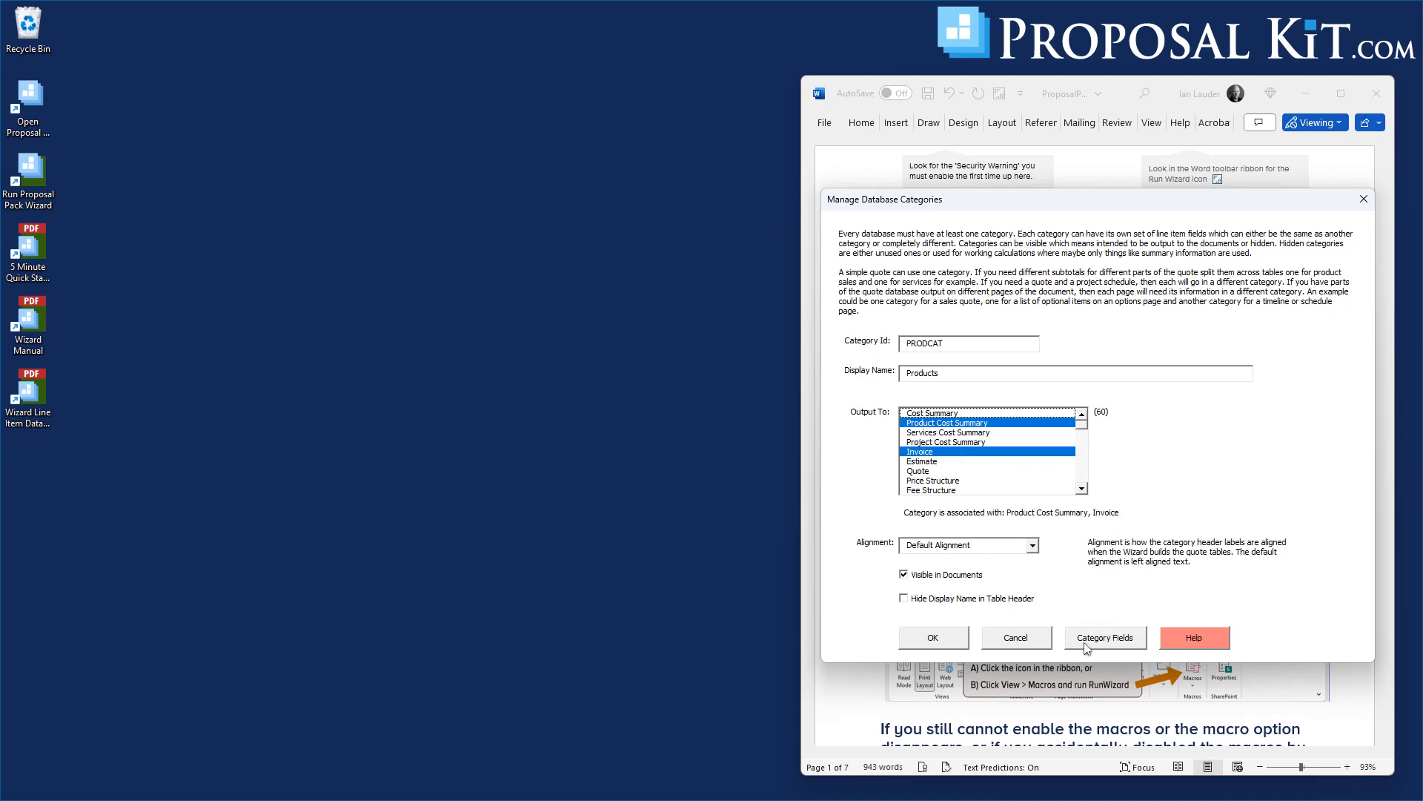
left_click(930, 639)
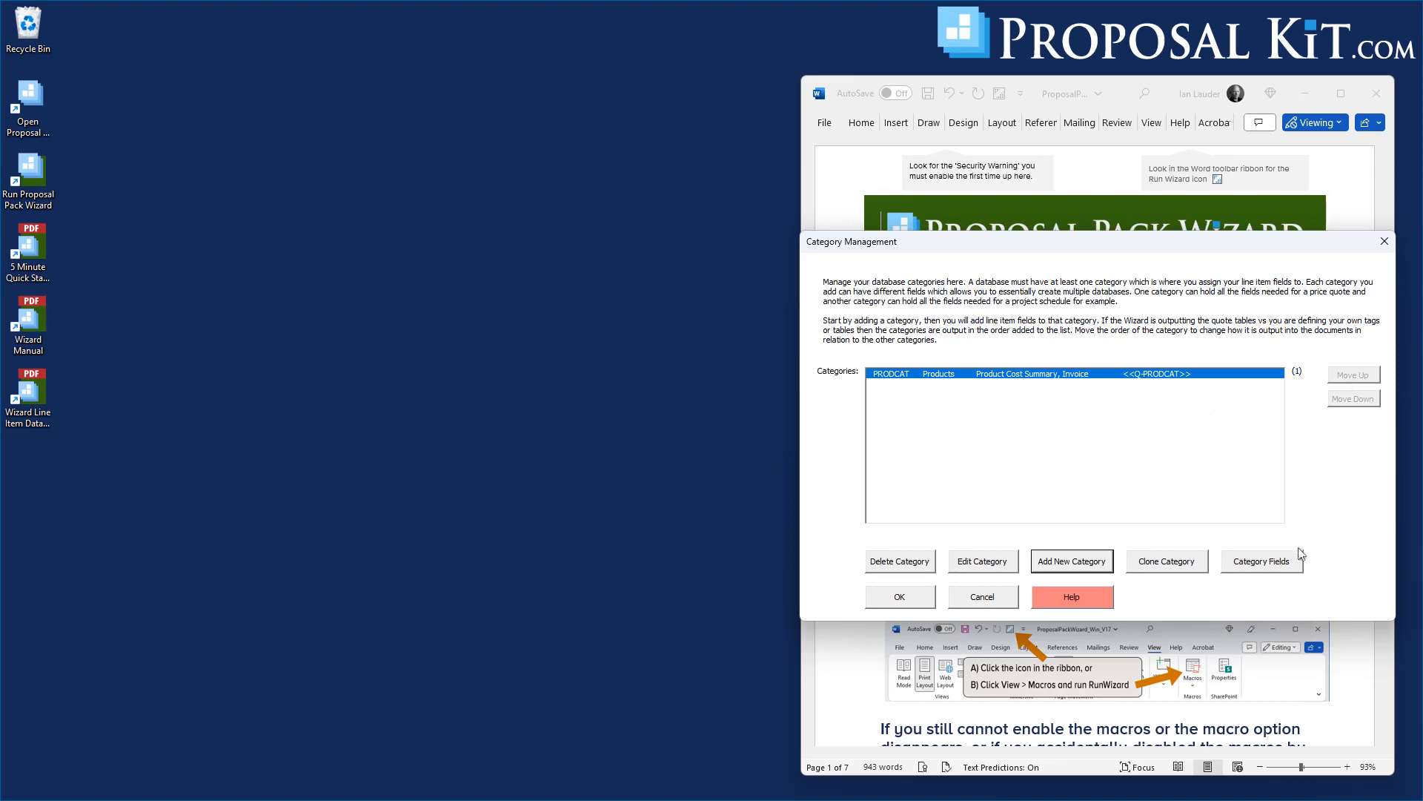
Step: Add a line item field to the Products category with the identifier DESCR and the label Description
left_click(1262, 561)
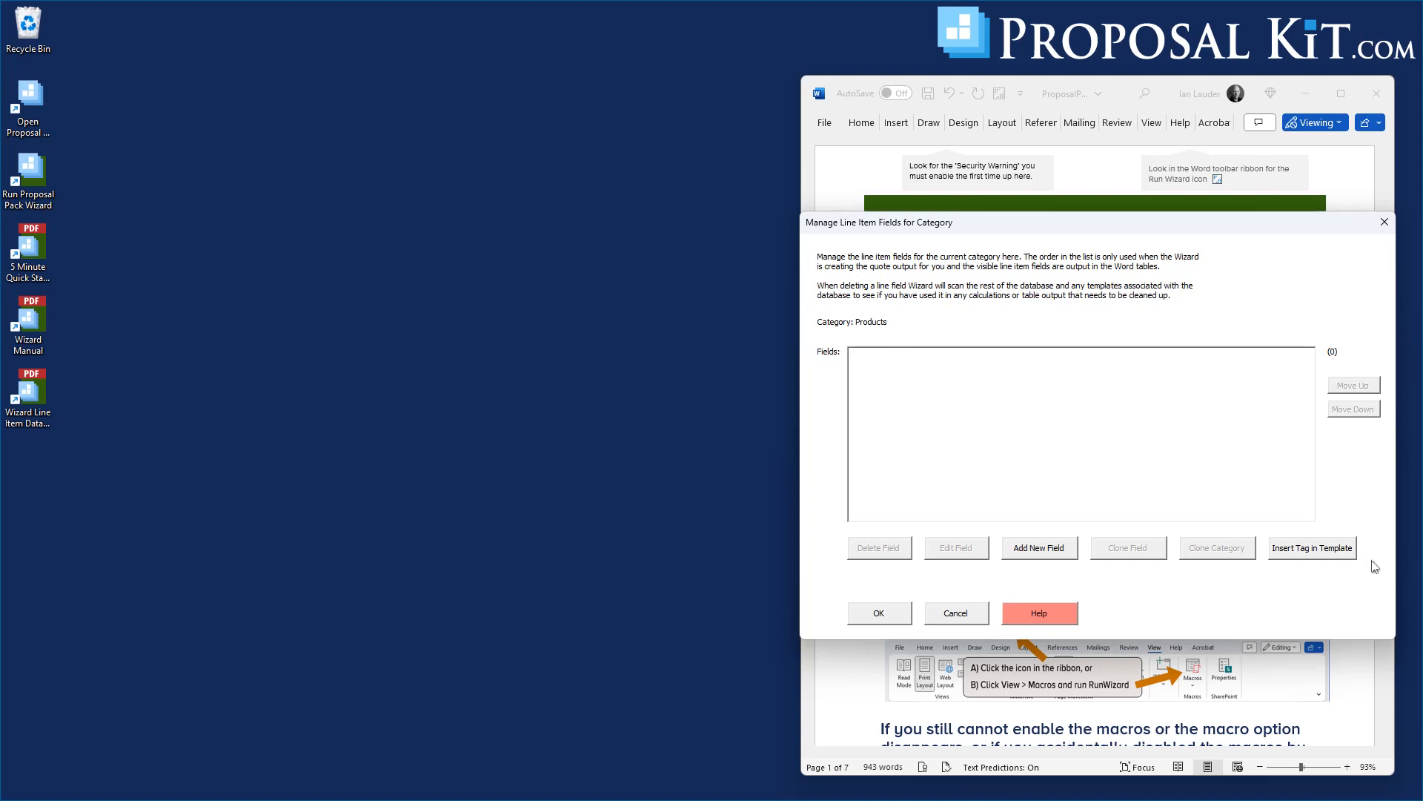
left_click(1049, 552)
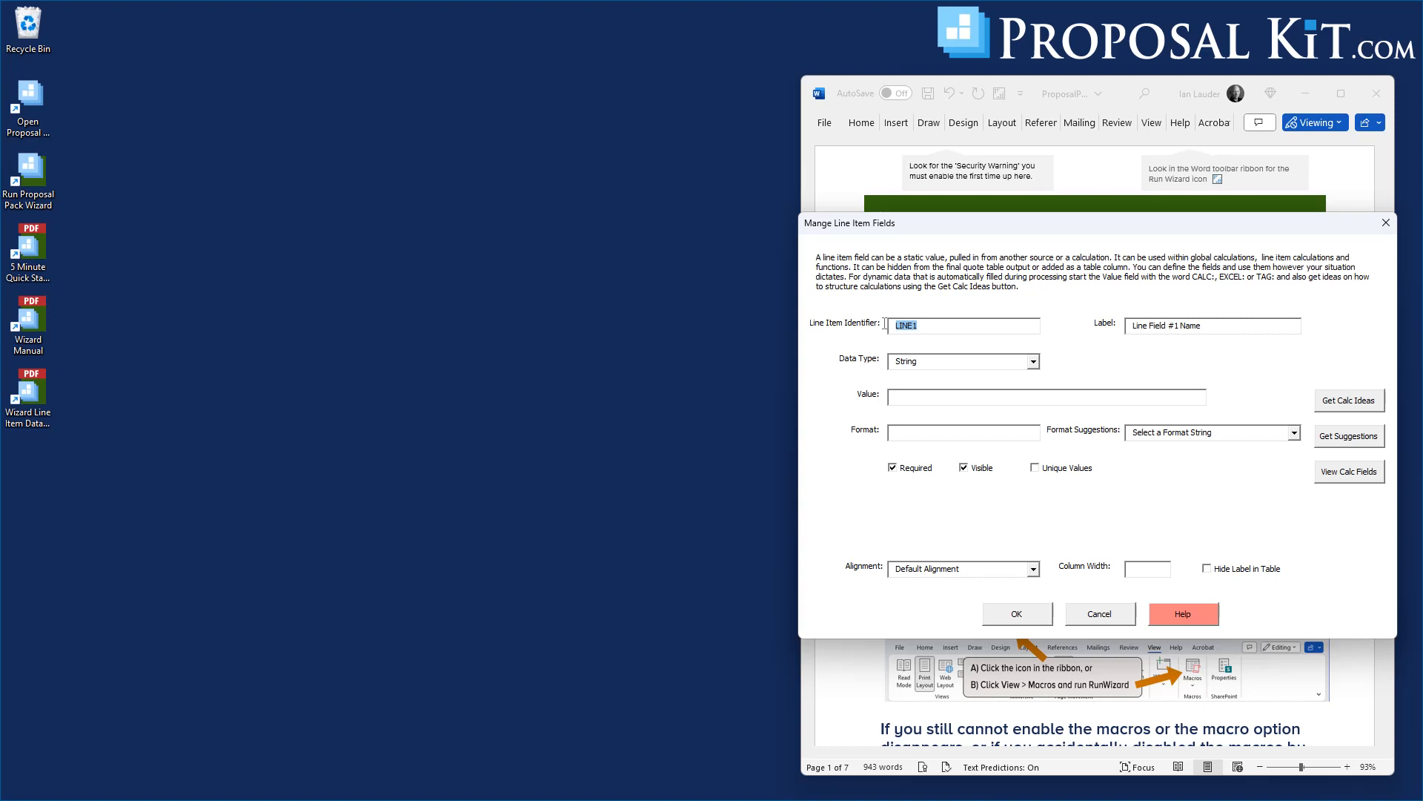
type("DESCR")
key("Tab")
type("D")
left_click(1015, 618)
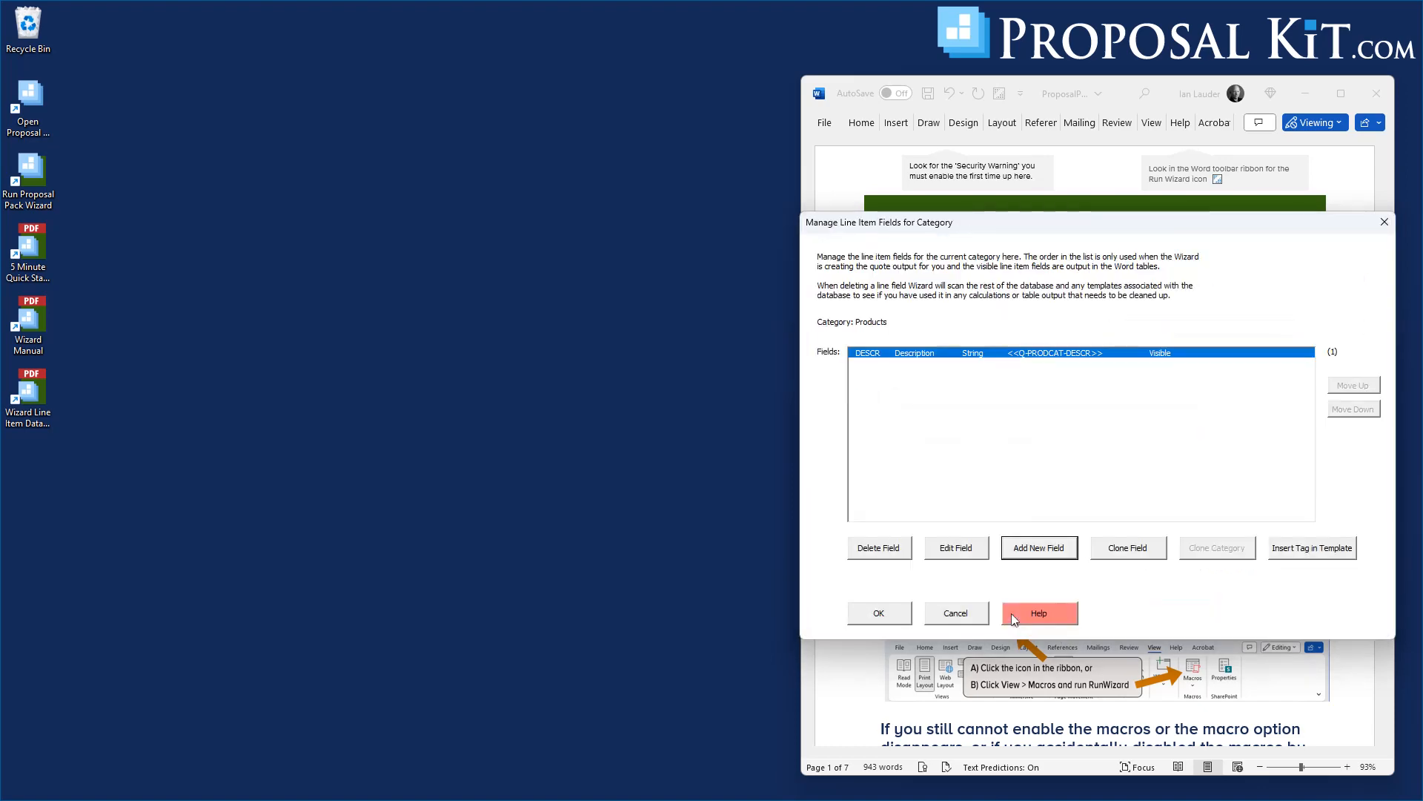
Step: Add a Currency line item field with the identifier UNITPRICE, the label Price and a value of 0
left_click(1053, 552)
double_click(924, 327)
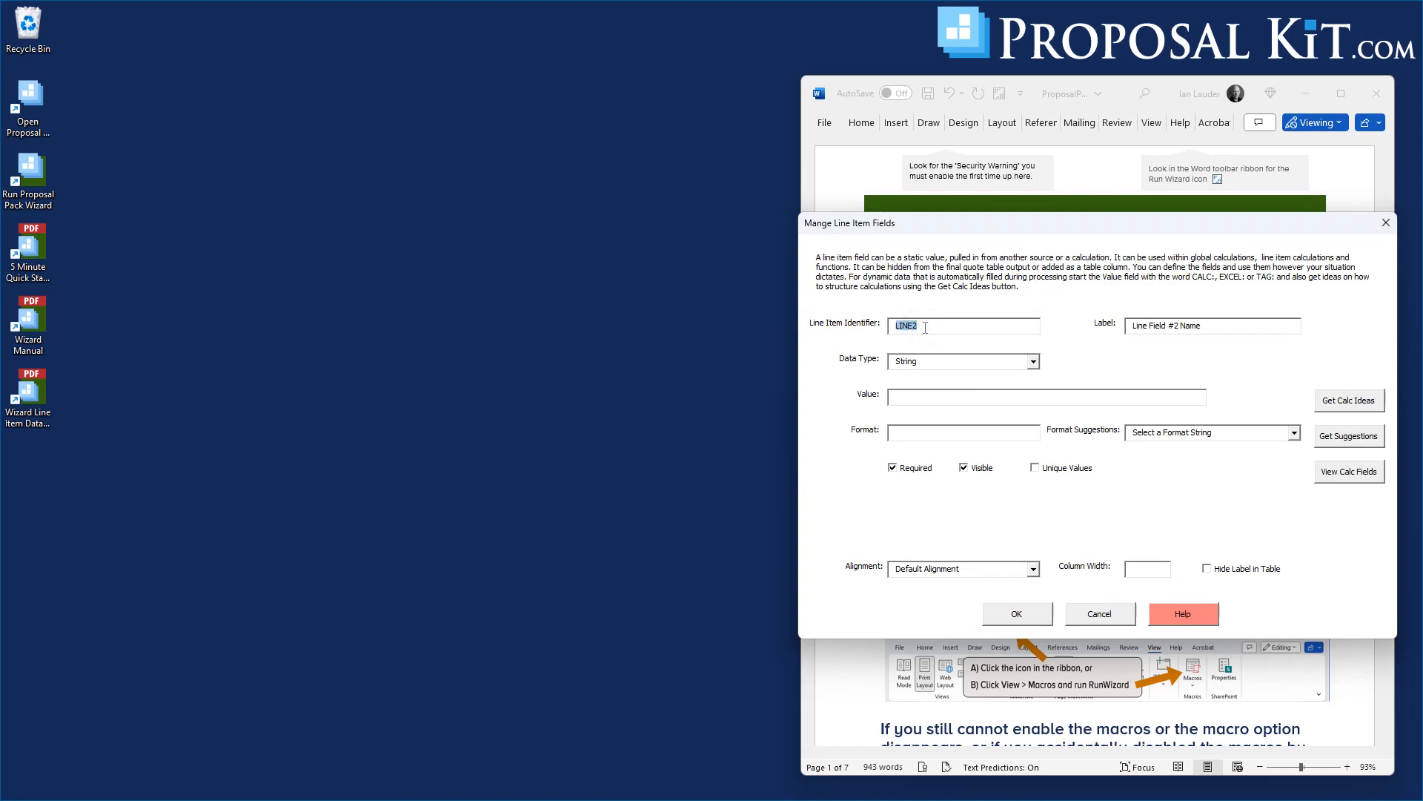
type("U")
key("Tab")
type("Pr")
left_click(911, 361)
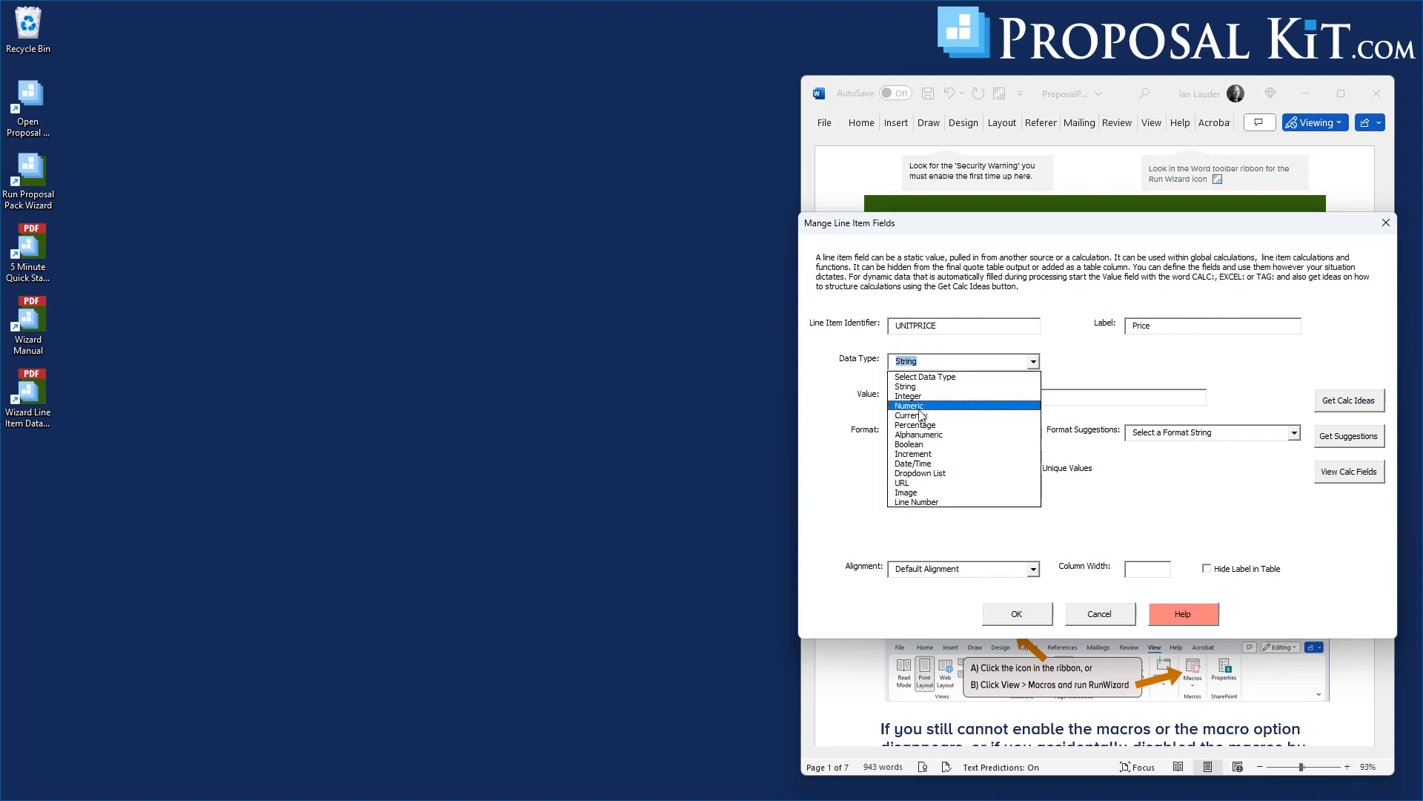
left_click(920, 417)
left_click(906, 400)
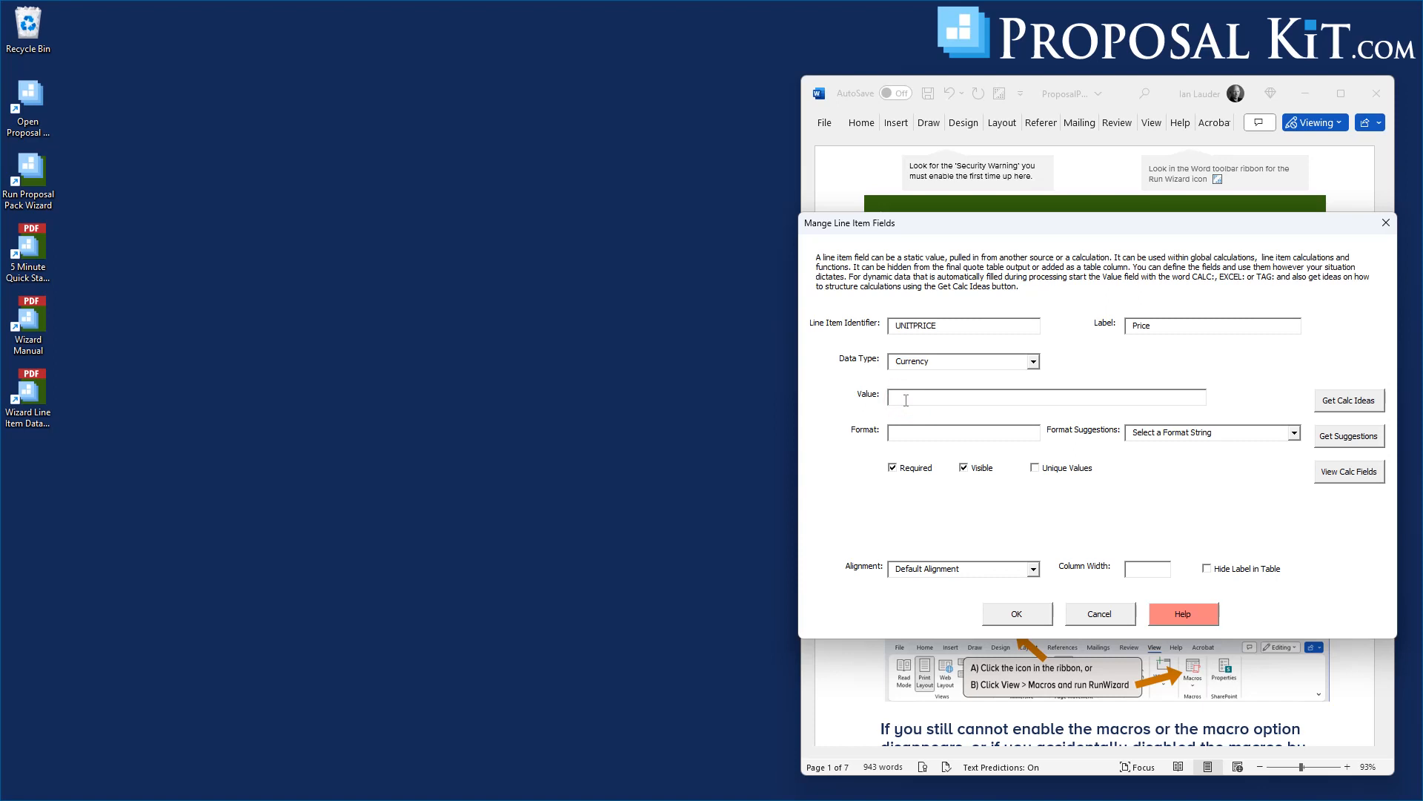
type("0")
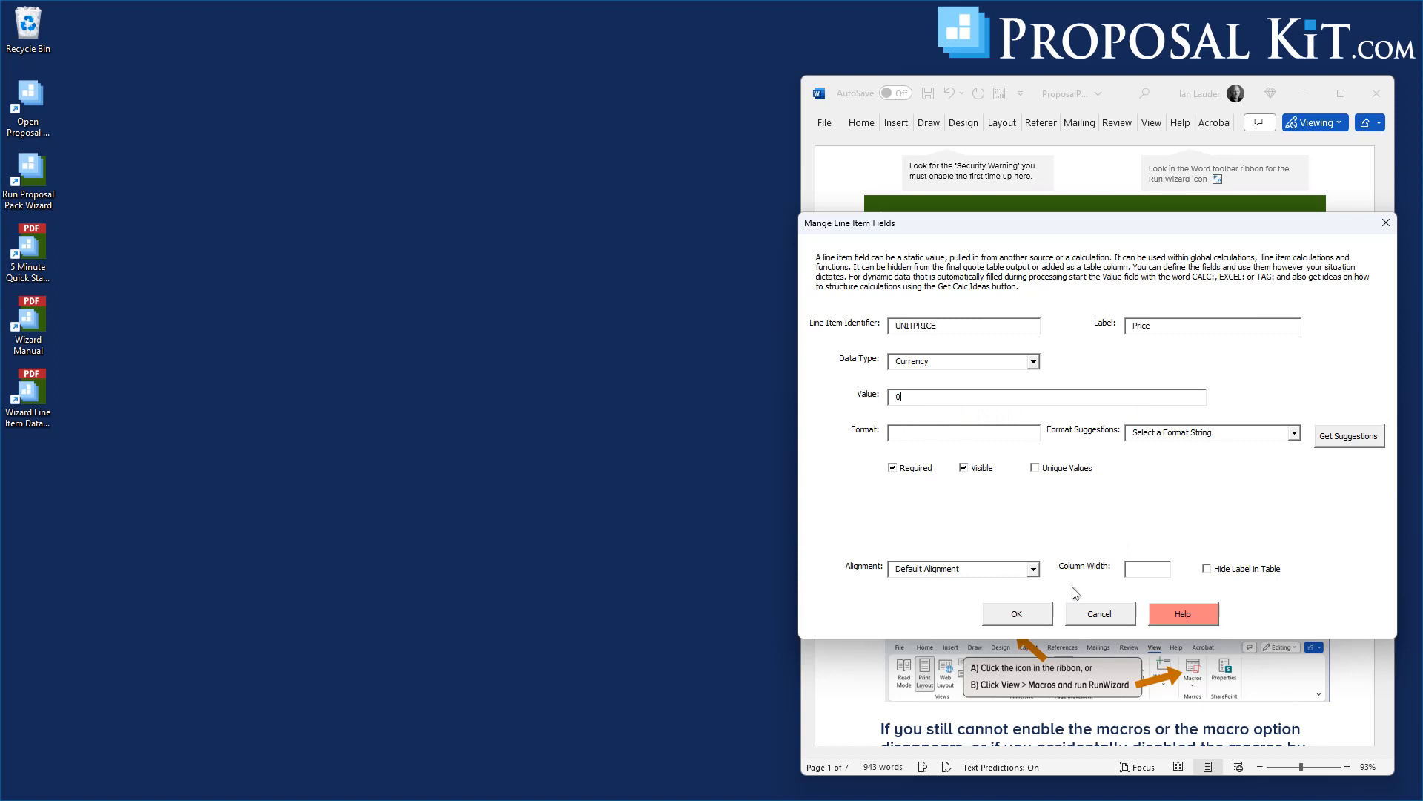
left_click(1016, 615)
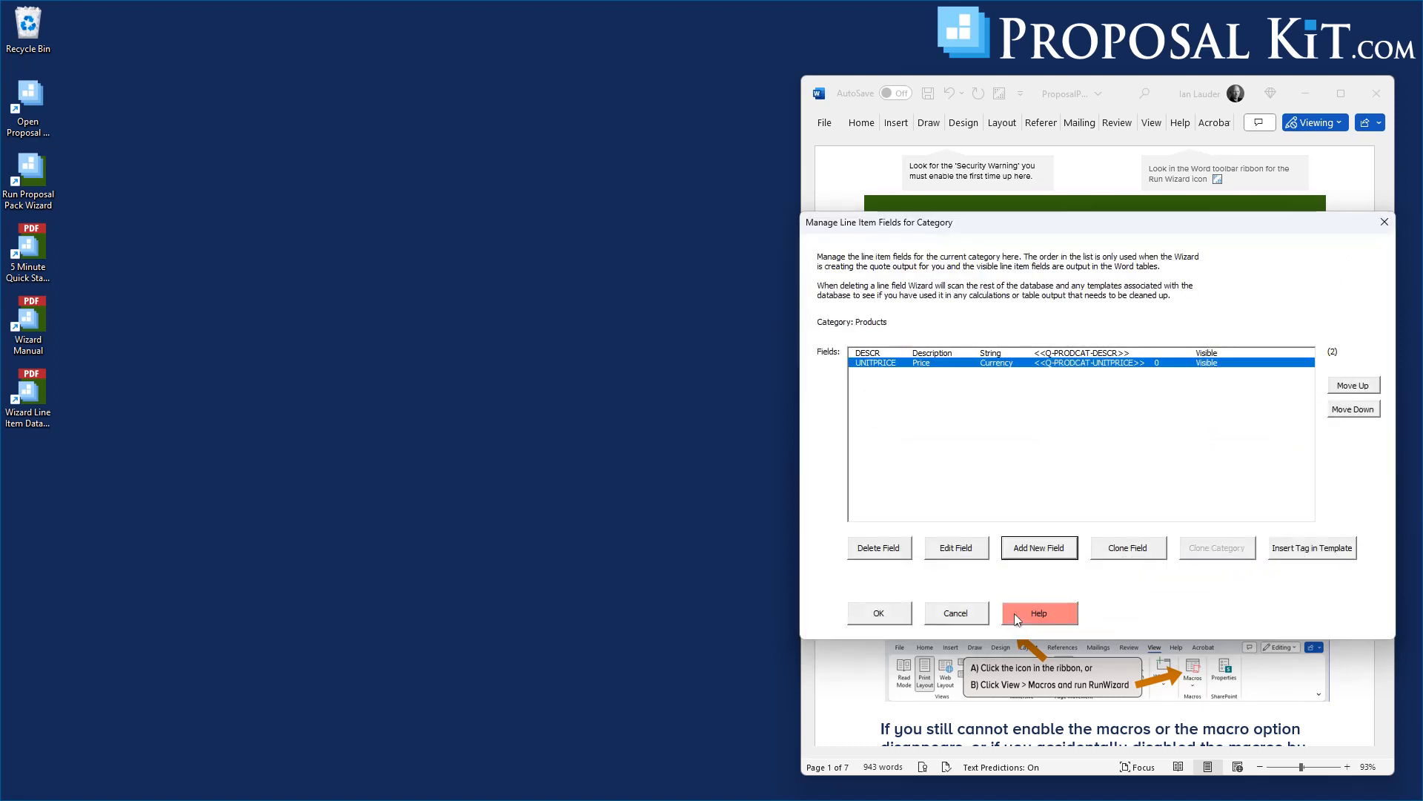
Step: Add a Numeric line item field with the identifier UNITWEIGHT, the label "Weight (lbs)" and a value of 0
left_click(1029, 552)
double_click(936, 324)
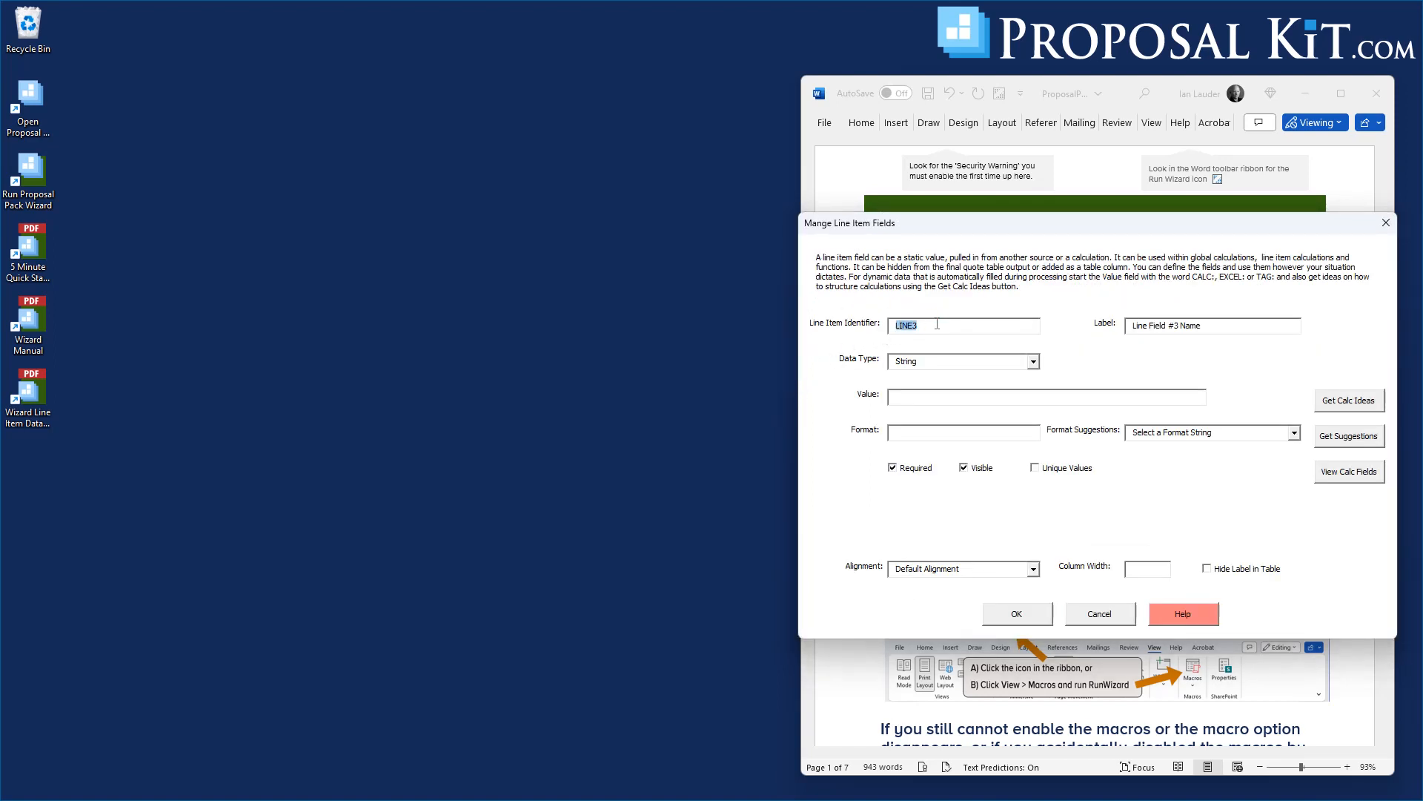
type("UNITWEIGHT")
key("Tab")
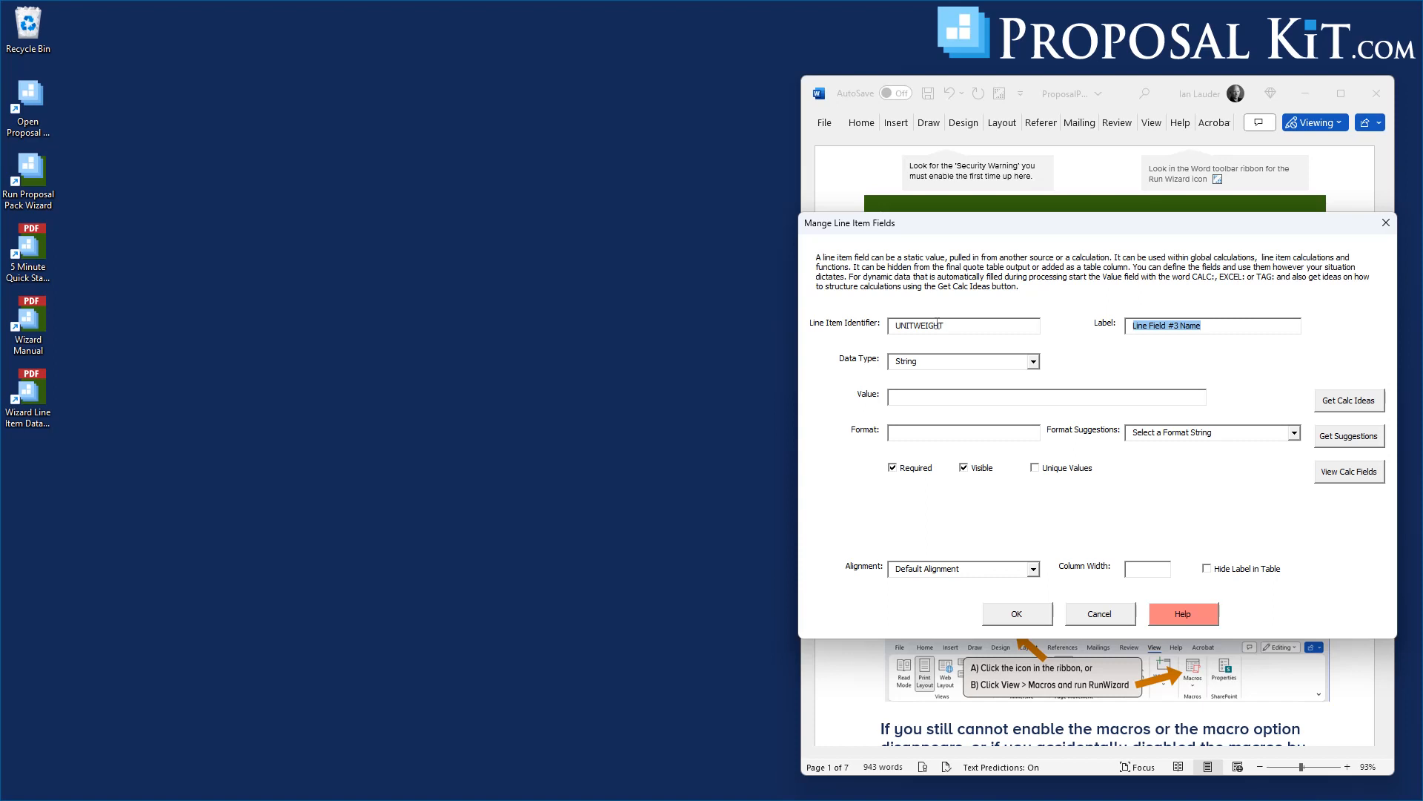
type("We")
type("0")
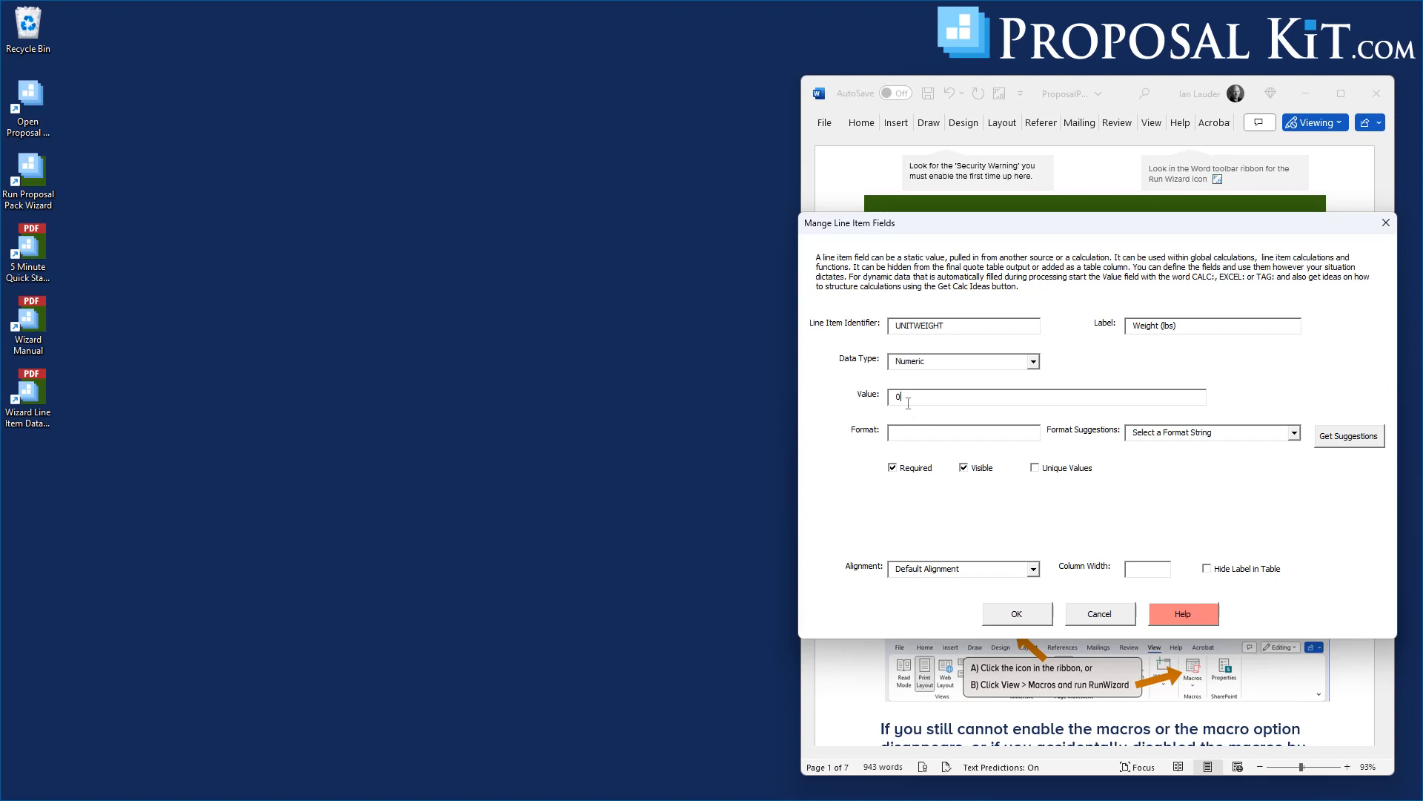
left_click(1029, 618)
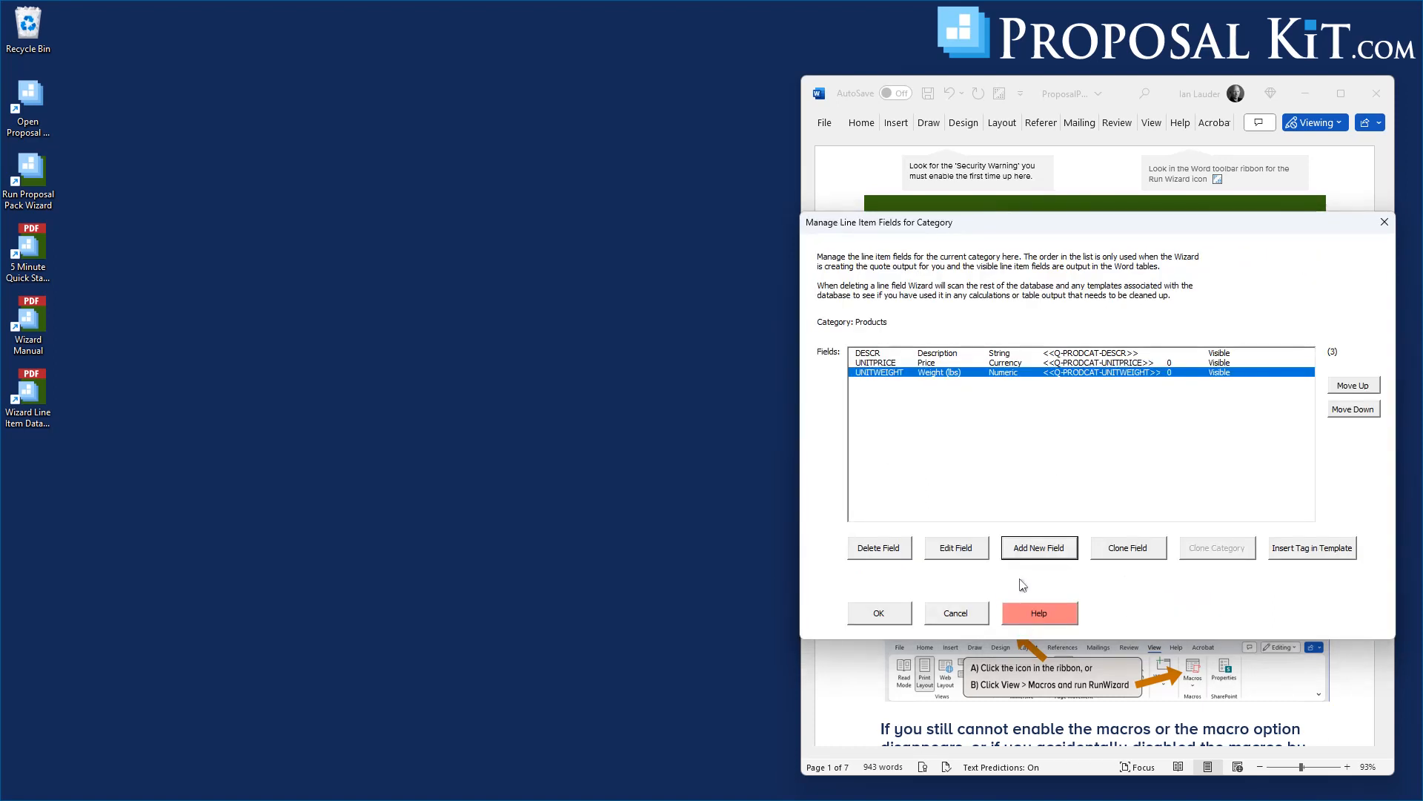
Step: Add a Numeric line item field with the identifier QTY, the label Quantity and a value of 0
left_click(1053, 554)
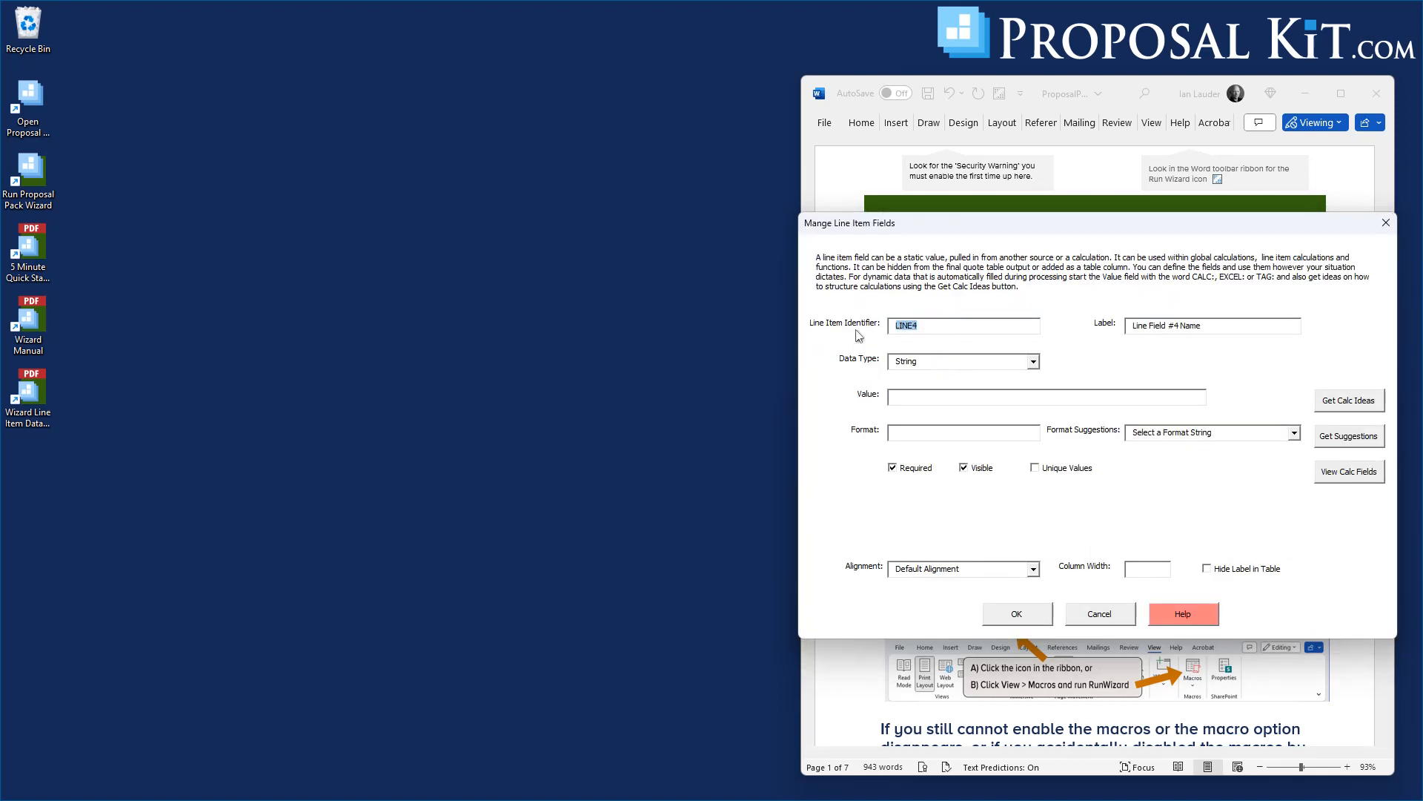
type("QTY")
key("Tab")
type("Q")
left_click(905, 361)
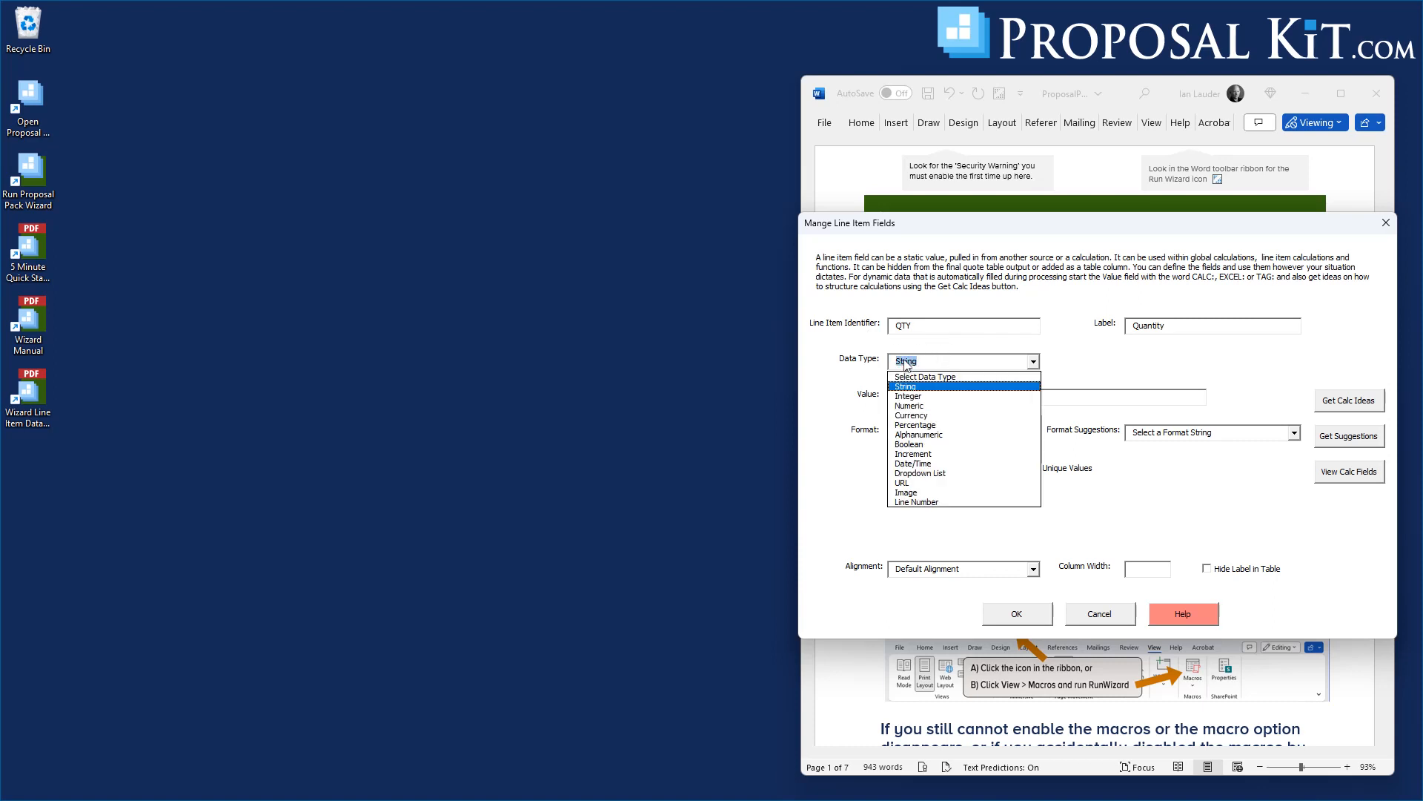
left_click(910, 406)
left_click(904, 398)
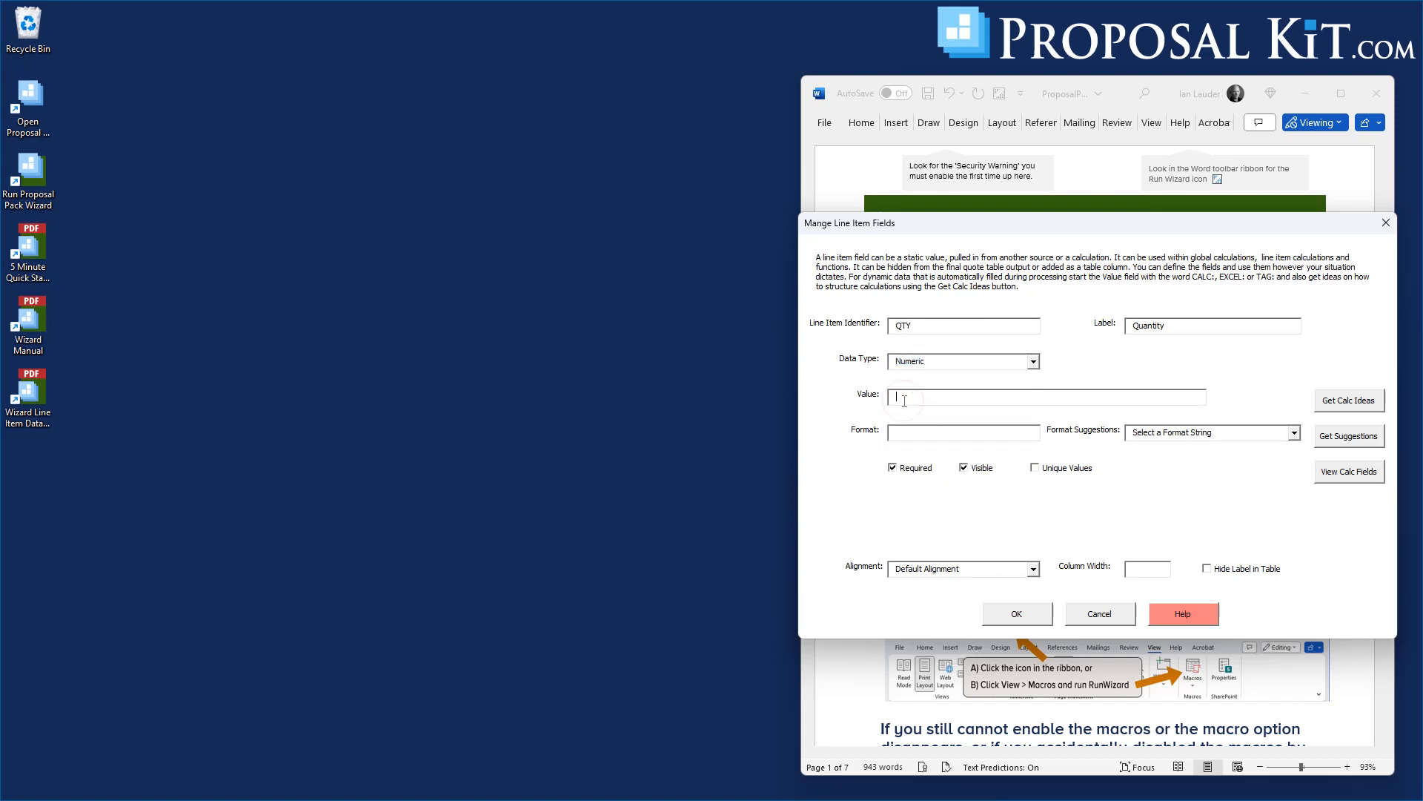
type("0")
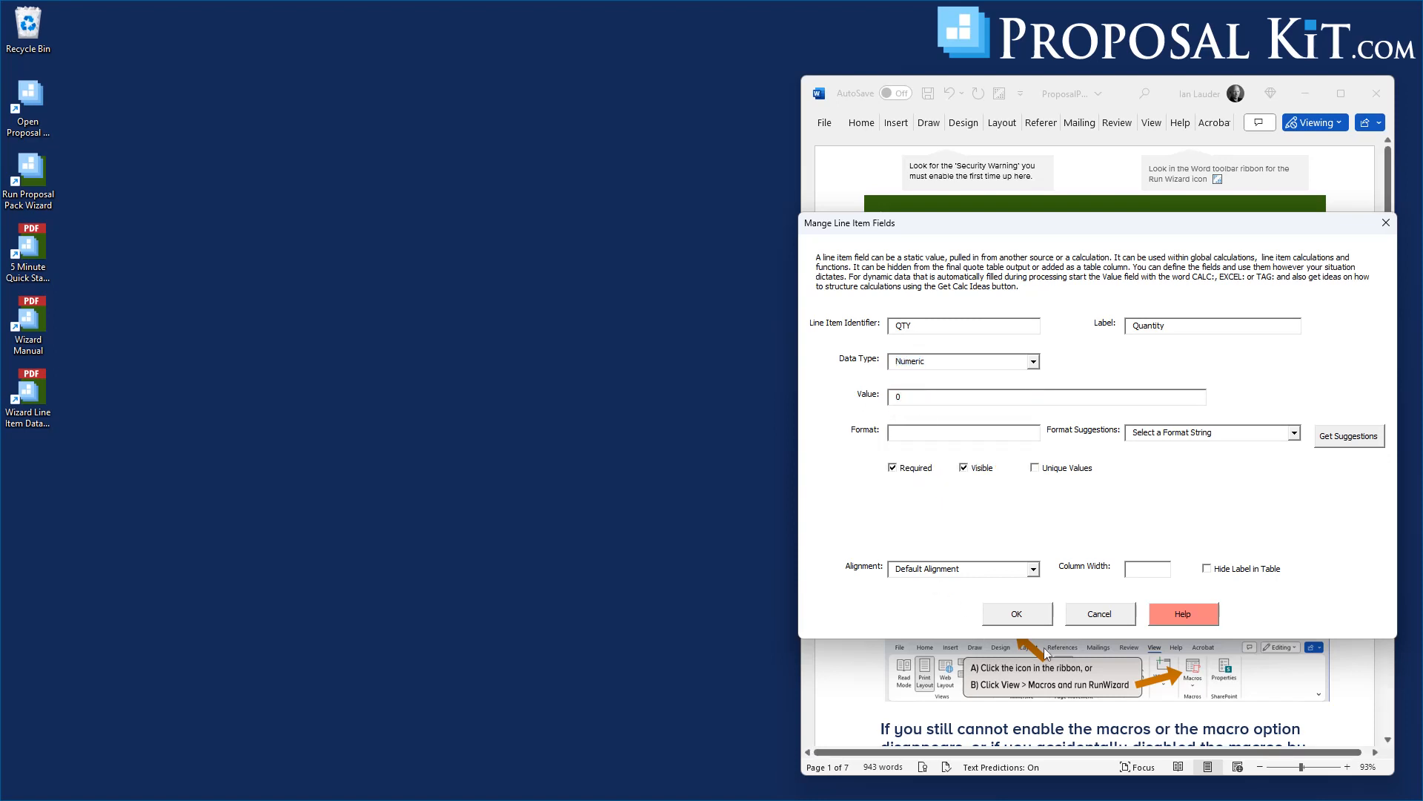
left_click(1018, 613)
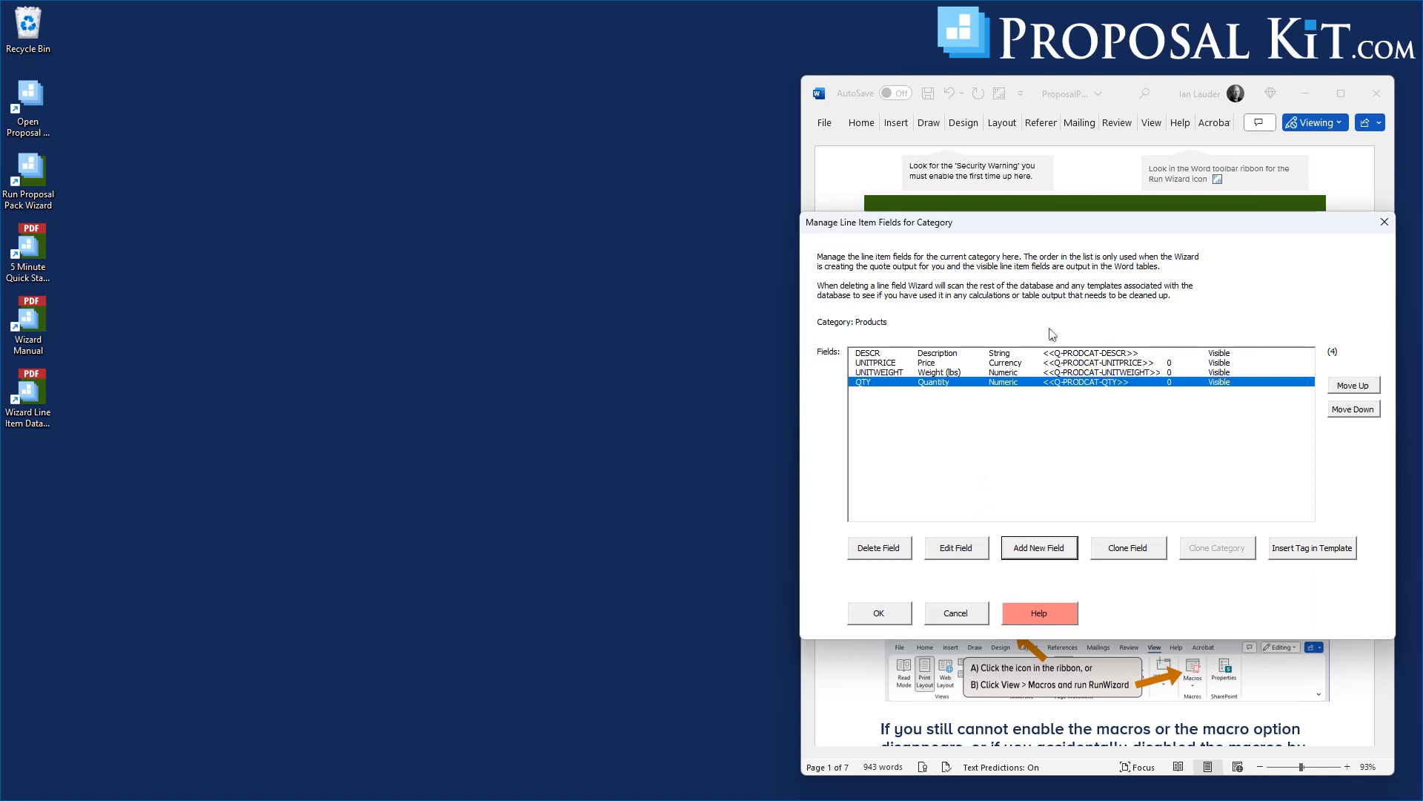
Step: Set up a new non-visible Numeric line item field with the identifier LIWEIGHT and the label "Line Item Weight"
left_click(1039, 549)
double_click(931, 328)
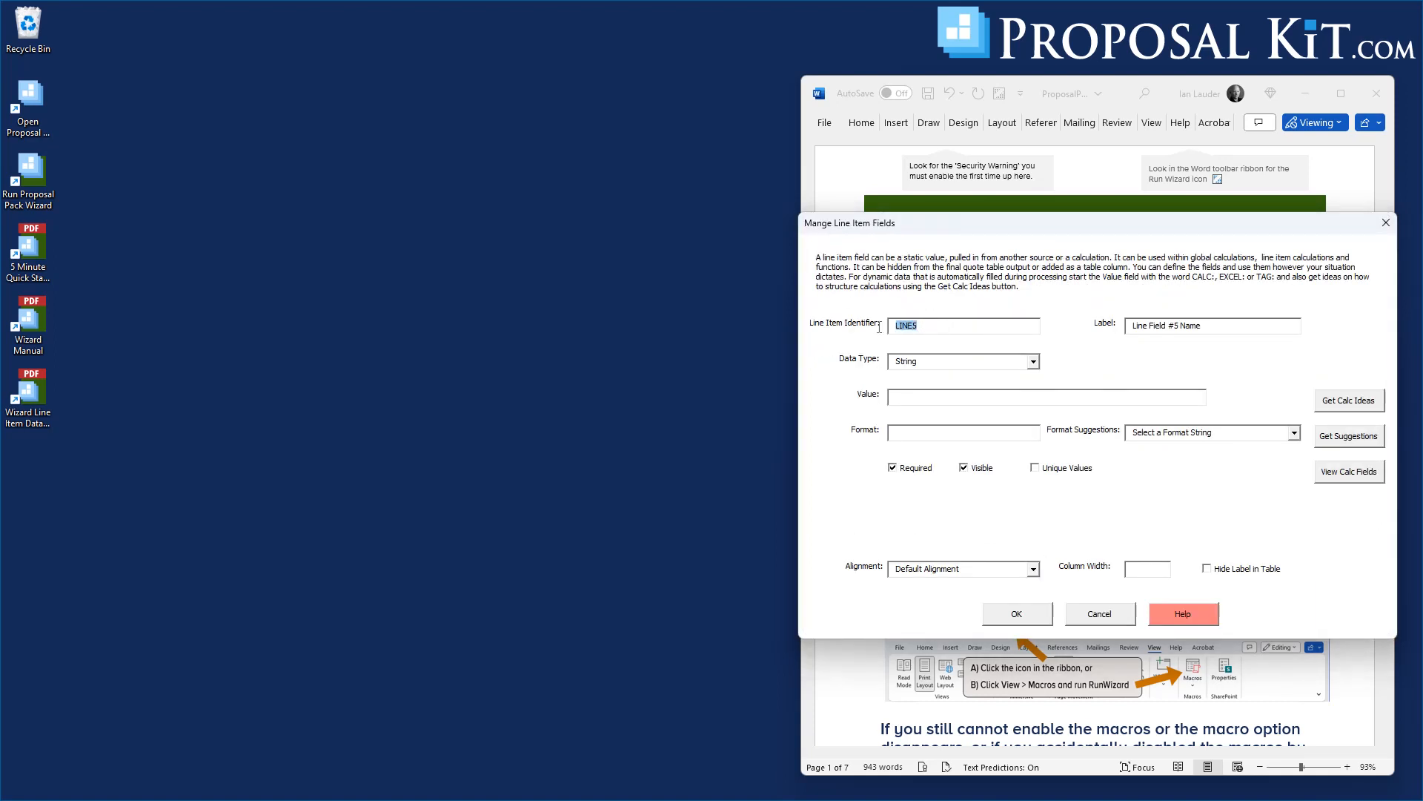
type("LIWEIGHT")
left_click_drag(1214, 326, 1084, 342)
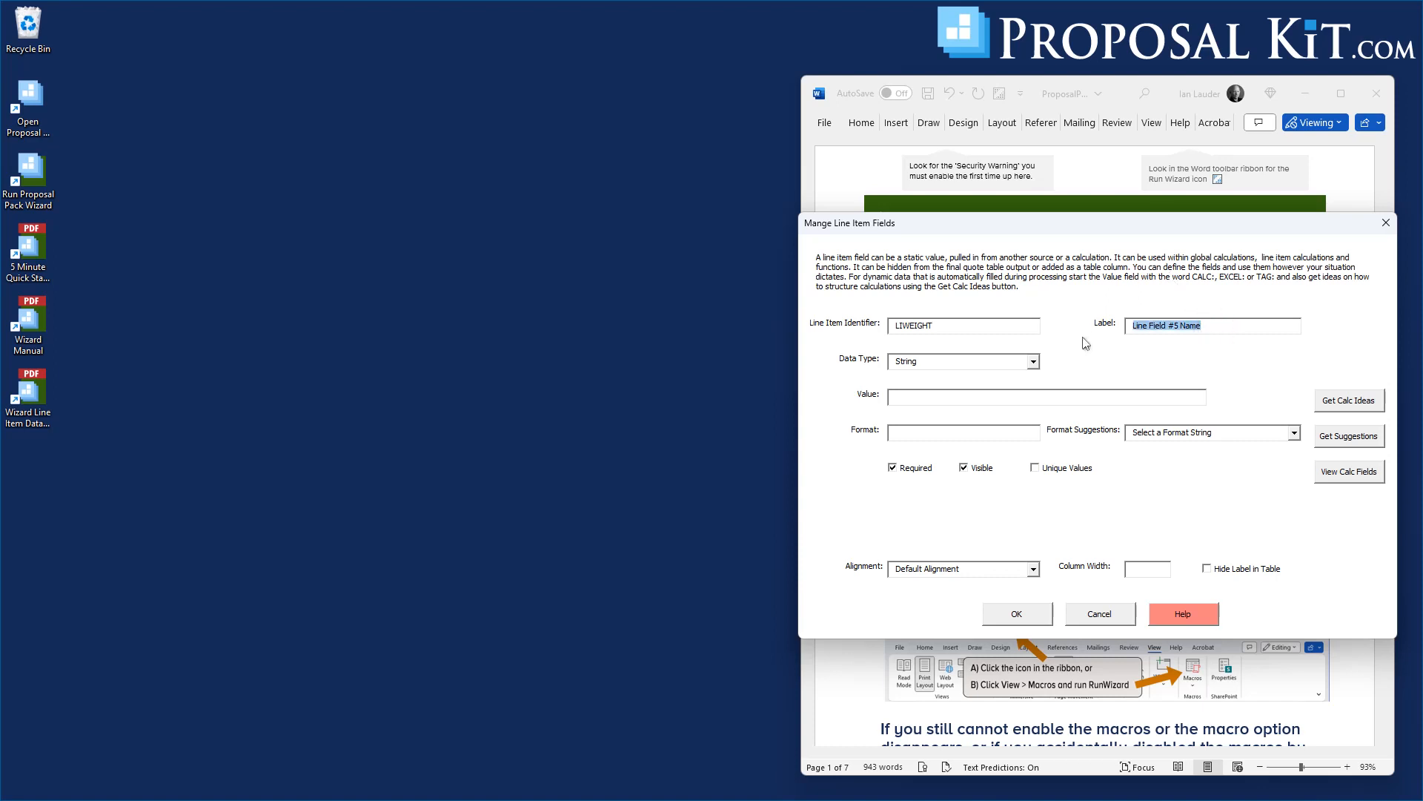
type("Line Item Weight")
left_click(962, 361)
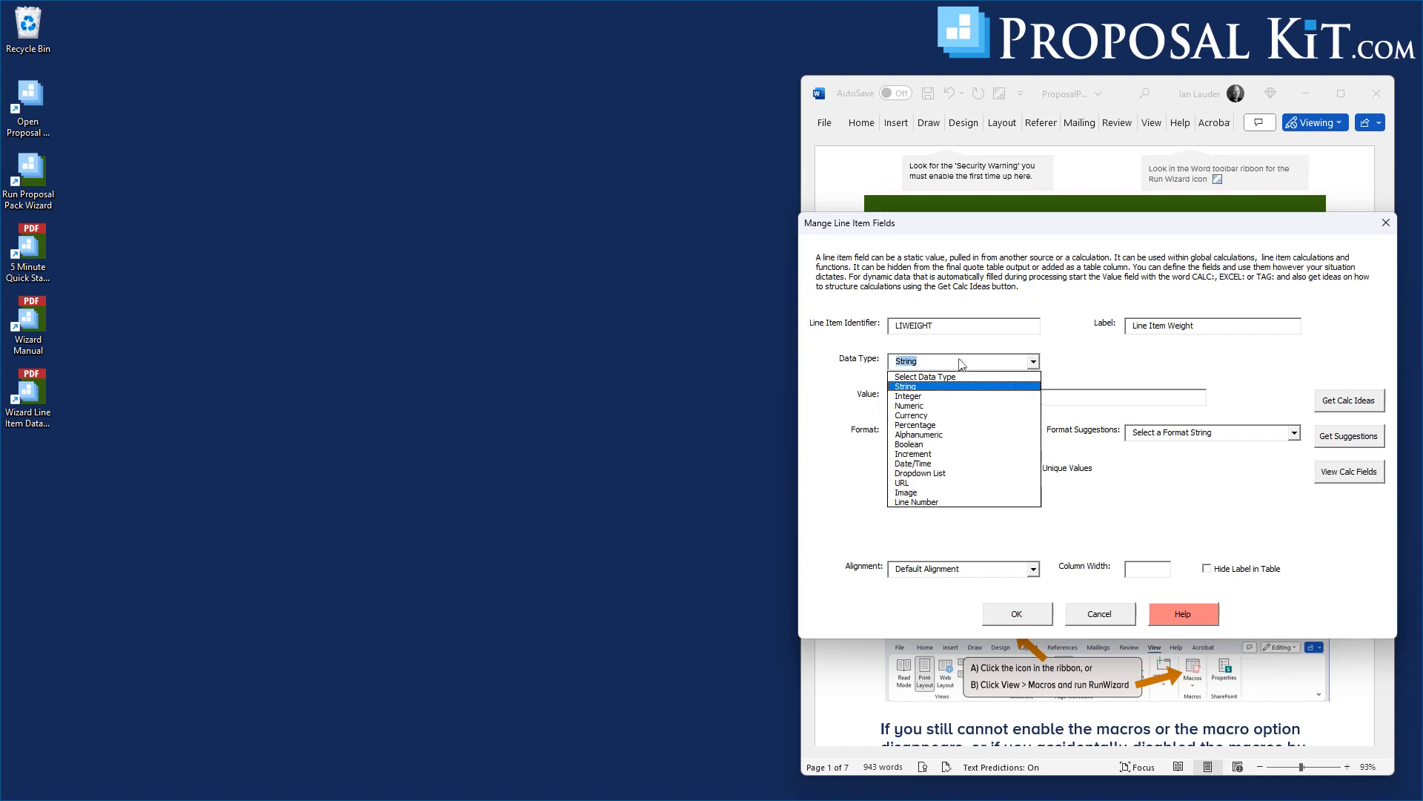
left_click(910, 406)
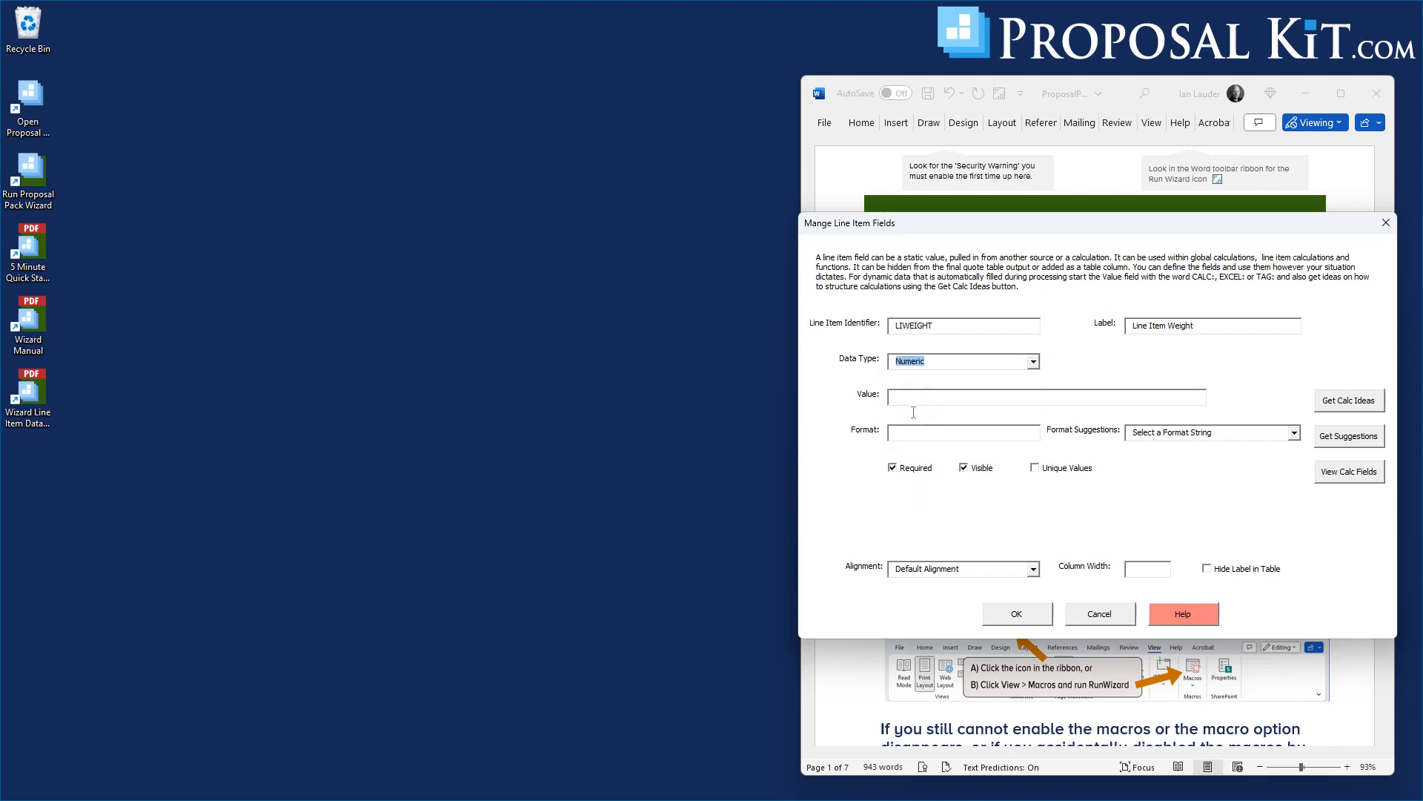
left_click(965, 469)
Step: Set the line item weight field's value to CALC:(UNITWEIGHT*QTY), inserting both field codes from the list of available calculation fields
left_click(922, 404)
type("CALC")
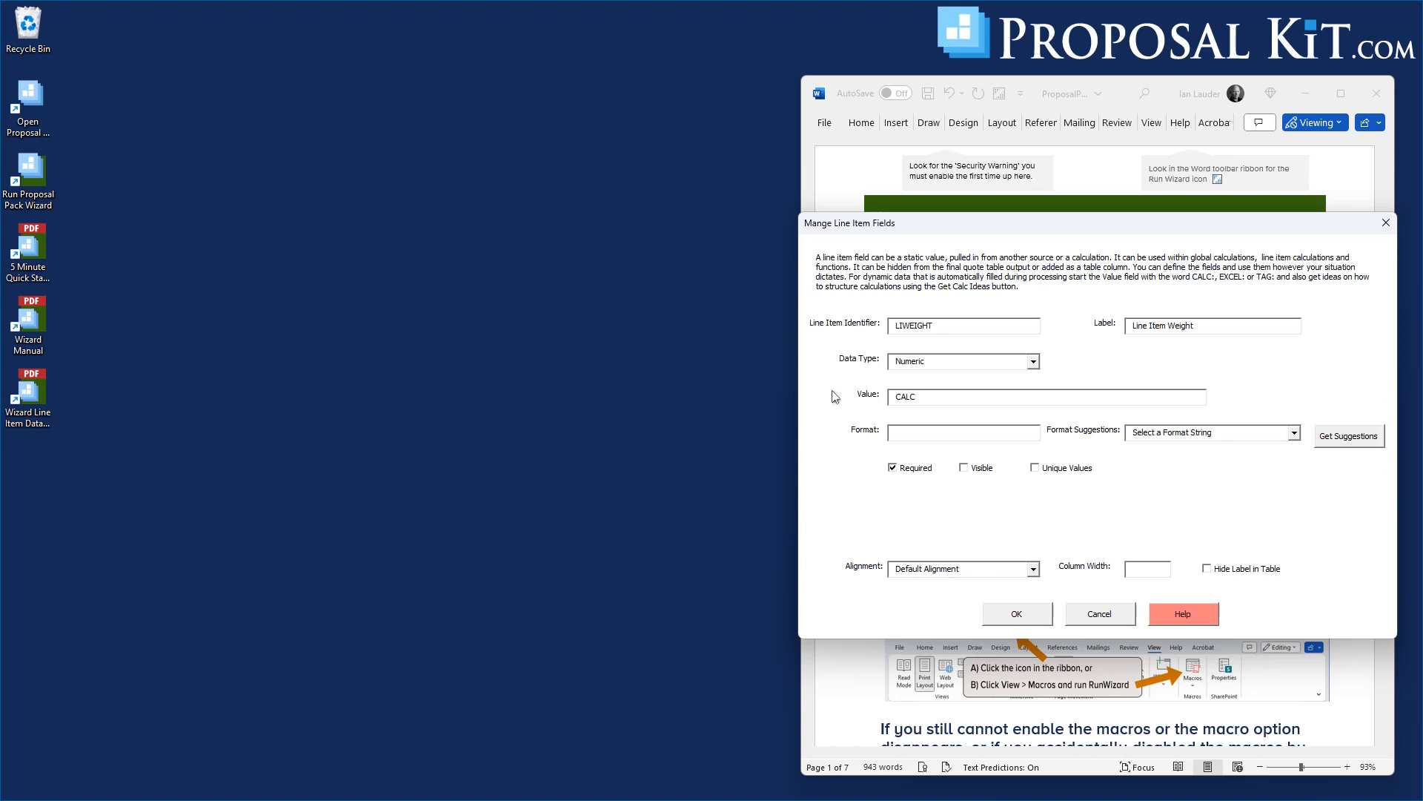
type(":(")
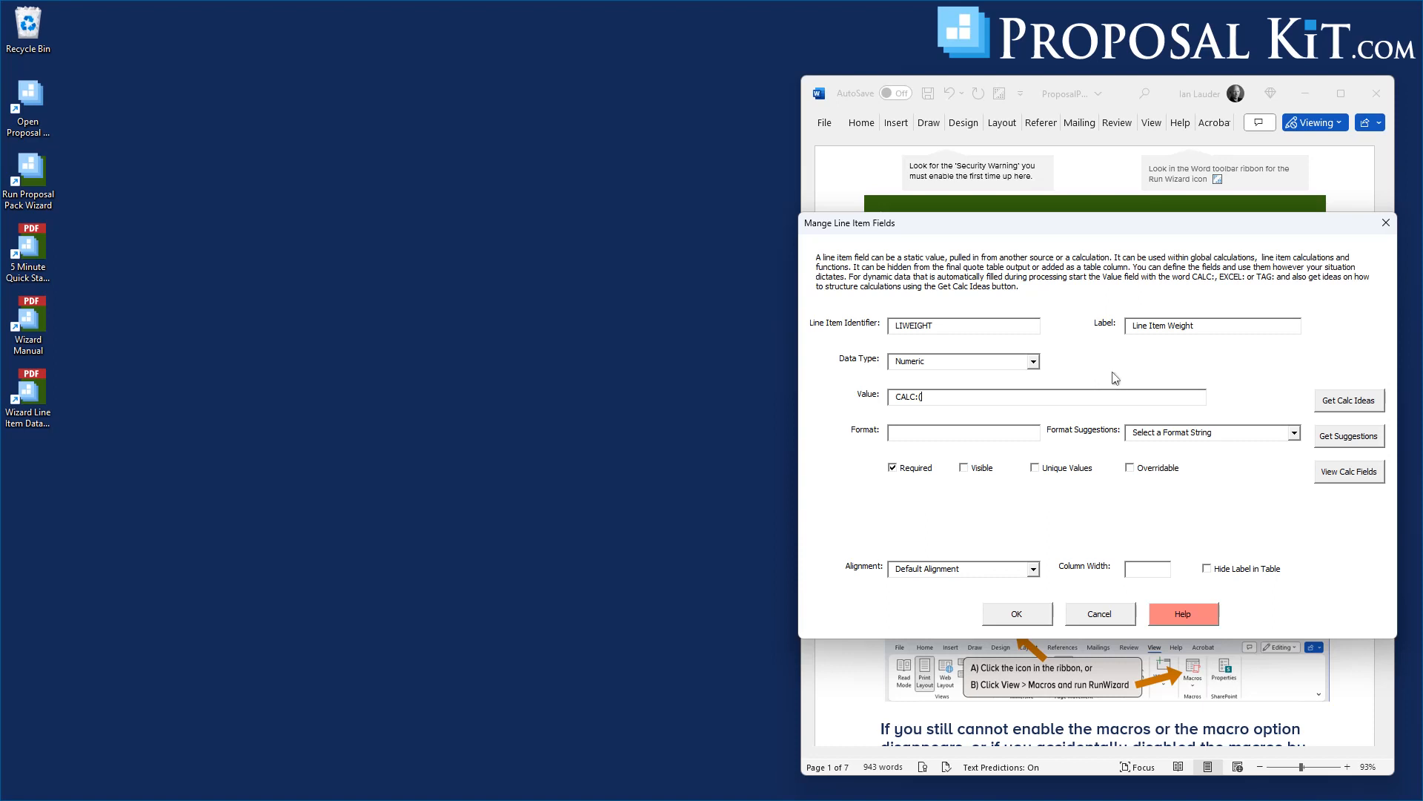
left_click(1341, 479)
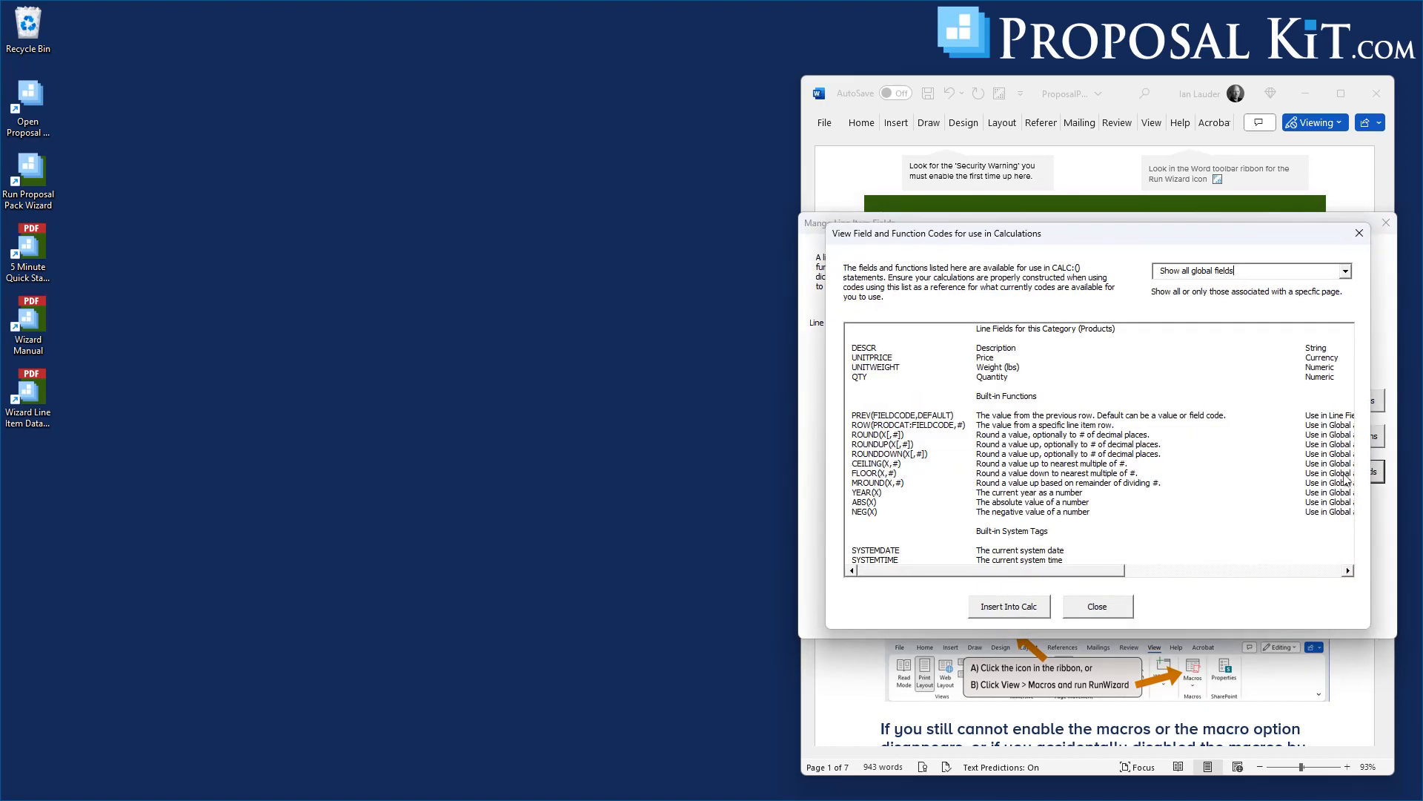
left_click(872, 369)
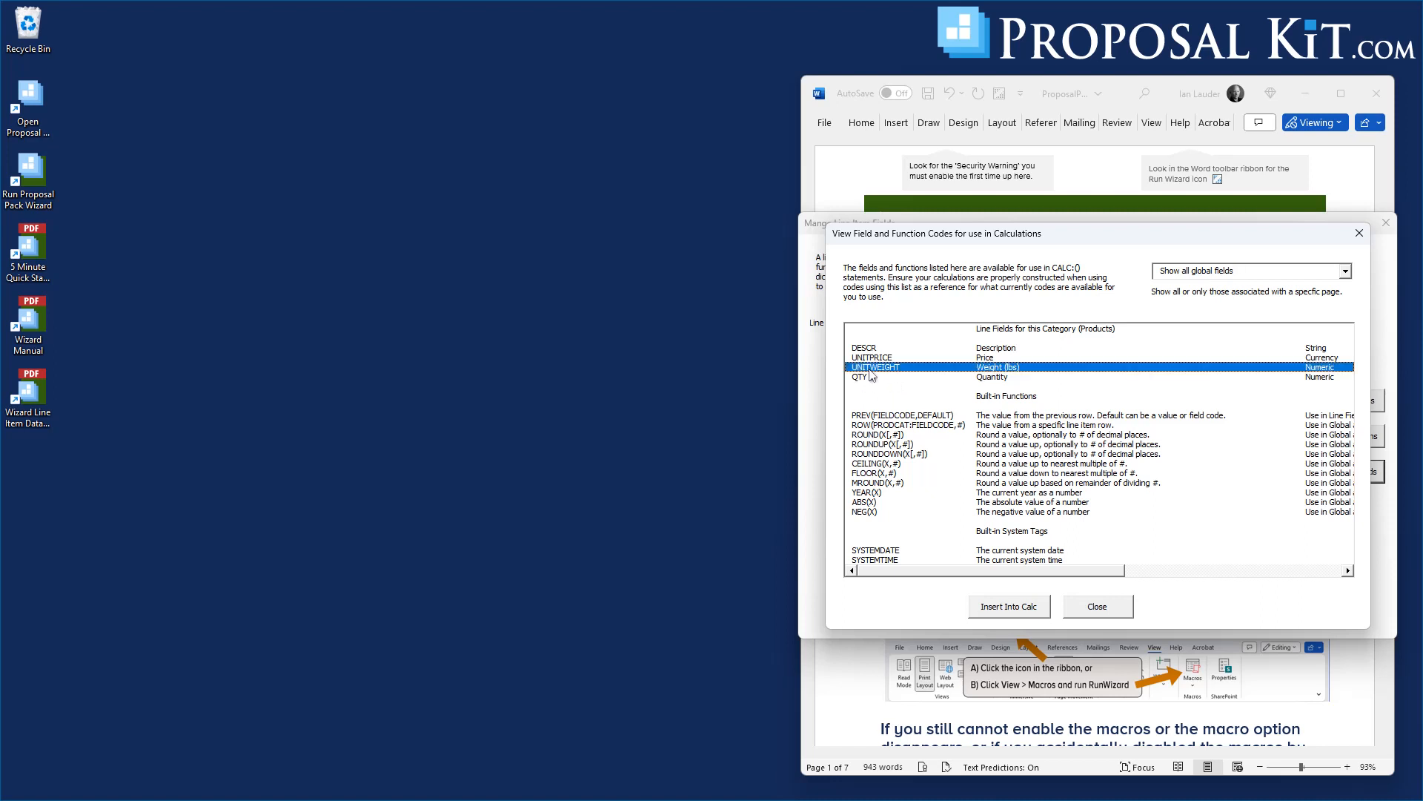
left_click(996, 607)
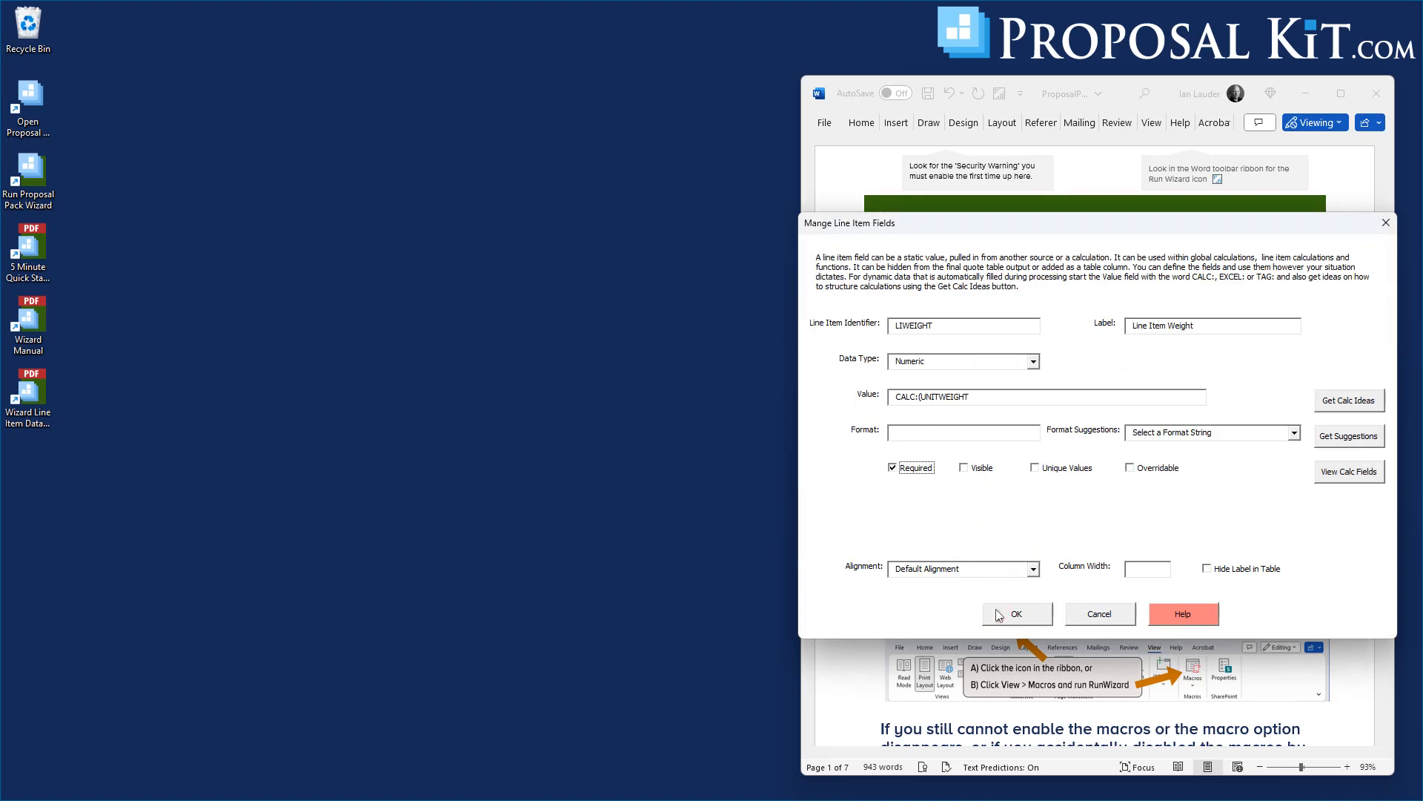
left_click(976, 396)
left_click(1338, 474)
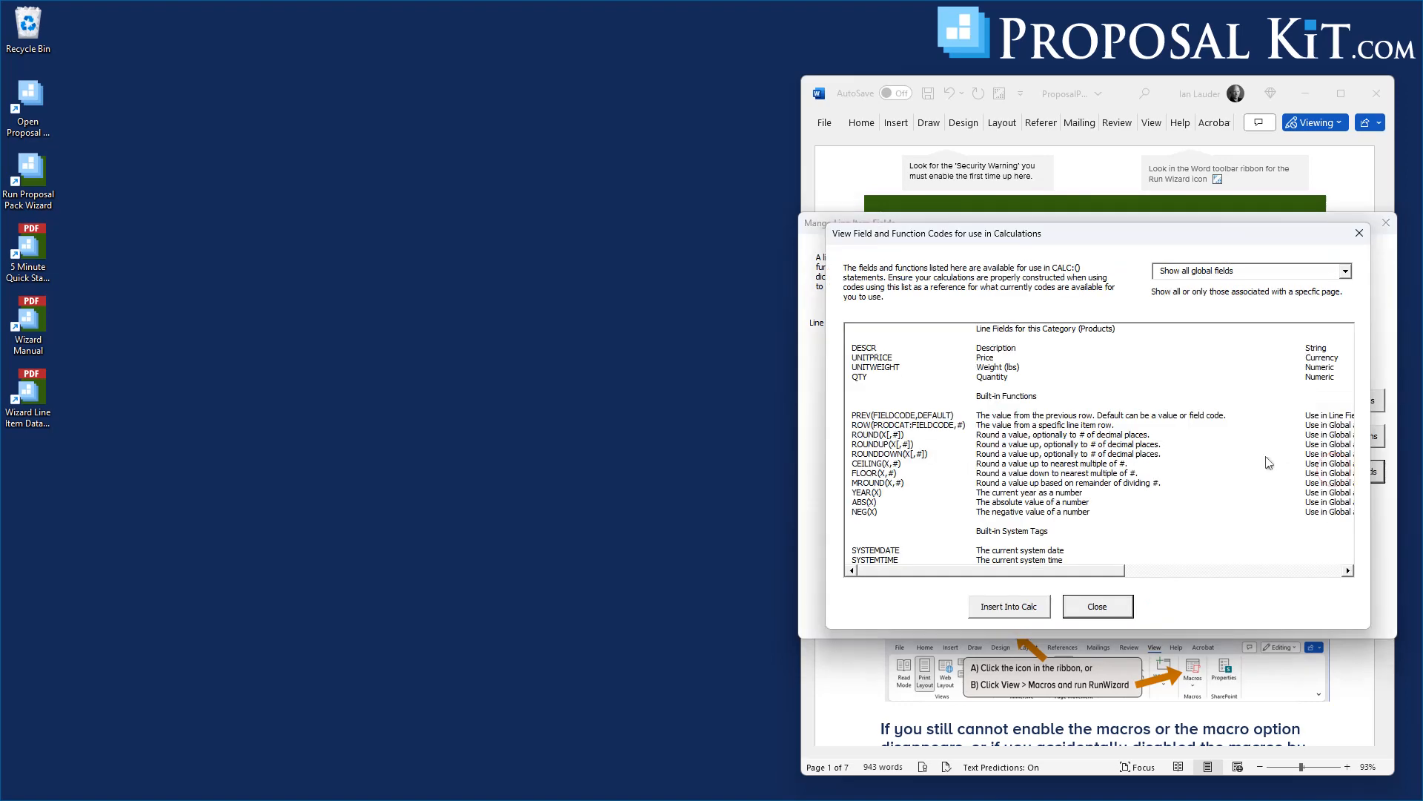
left_click(862, 377)
left_click(997, 607)
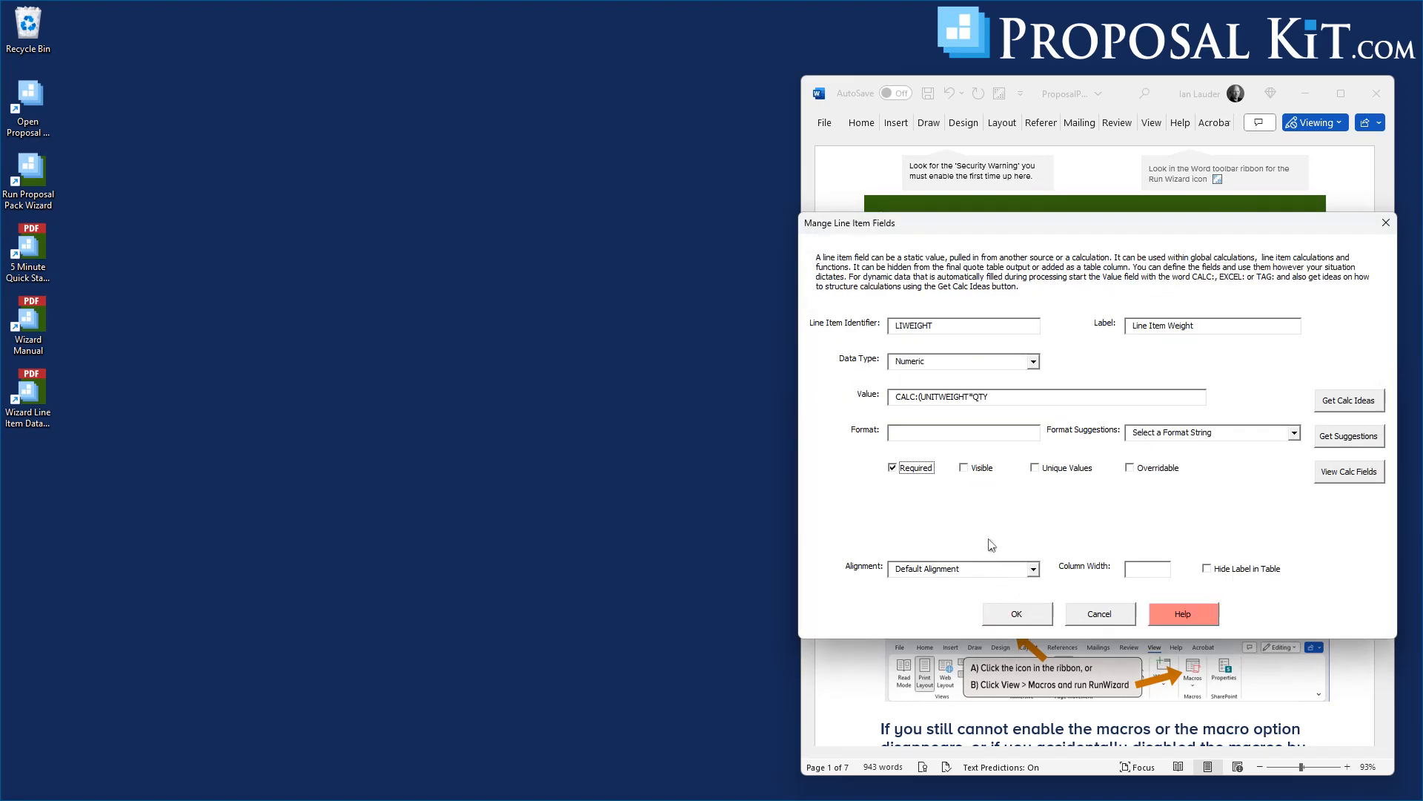
left_click(1006, 397)
Step: Make the calculated line item weight field not required and save it
left_click(1019, 616)
left_click(1099, 478)
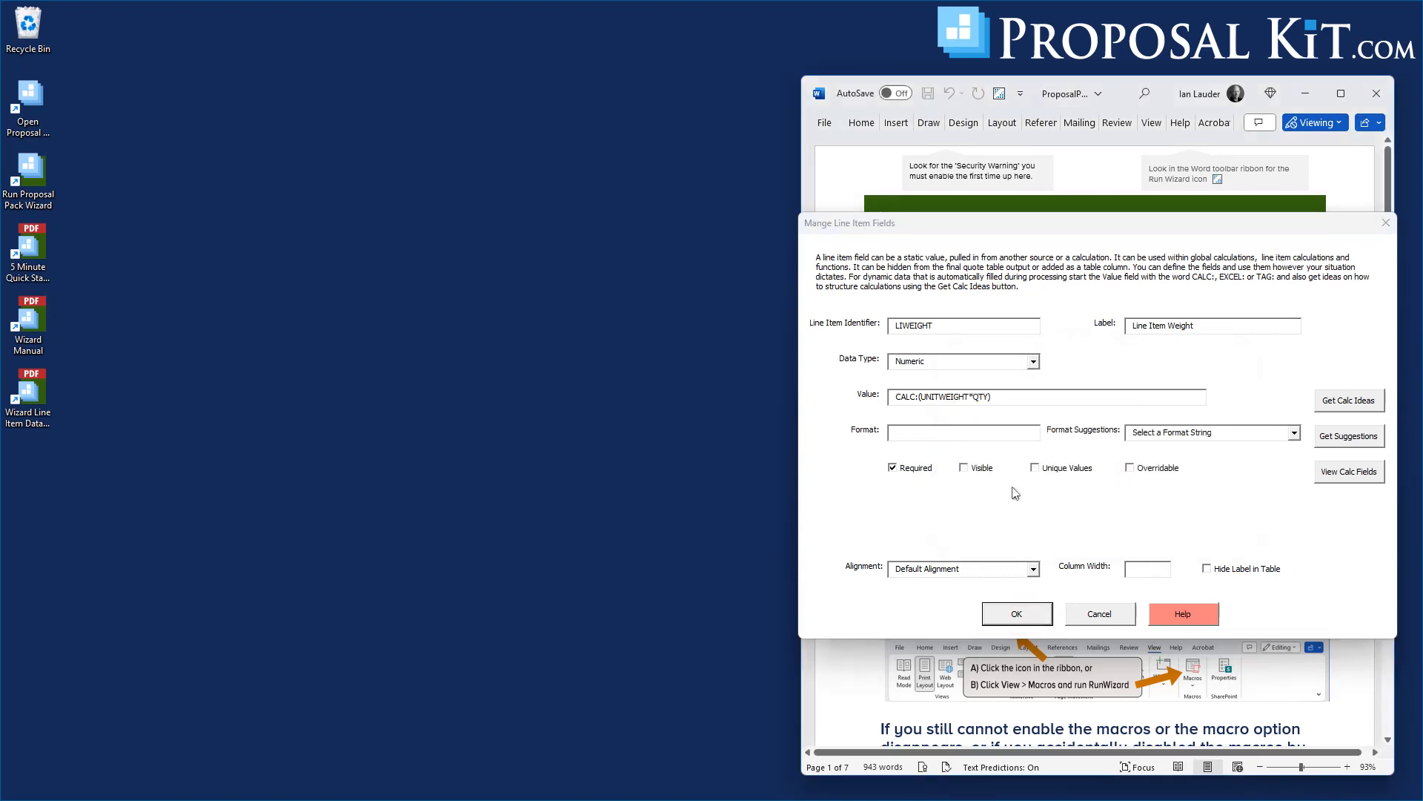
left_click(913, 469)
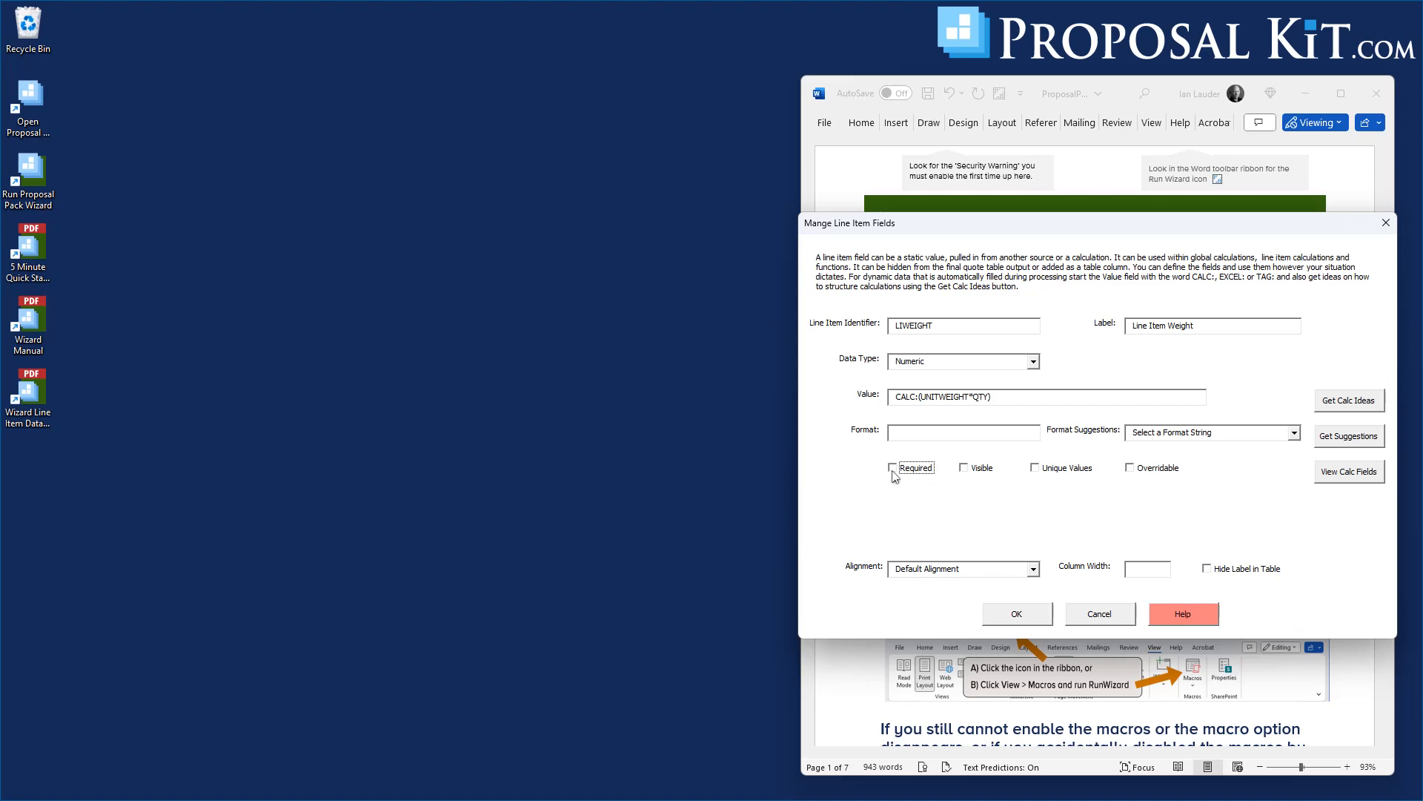
left_click(1013, 615)
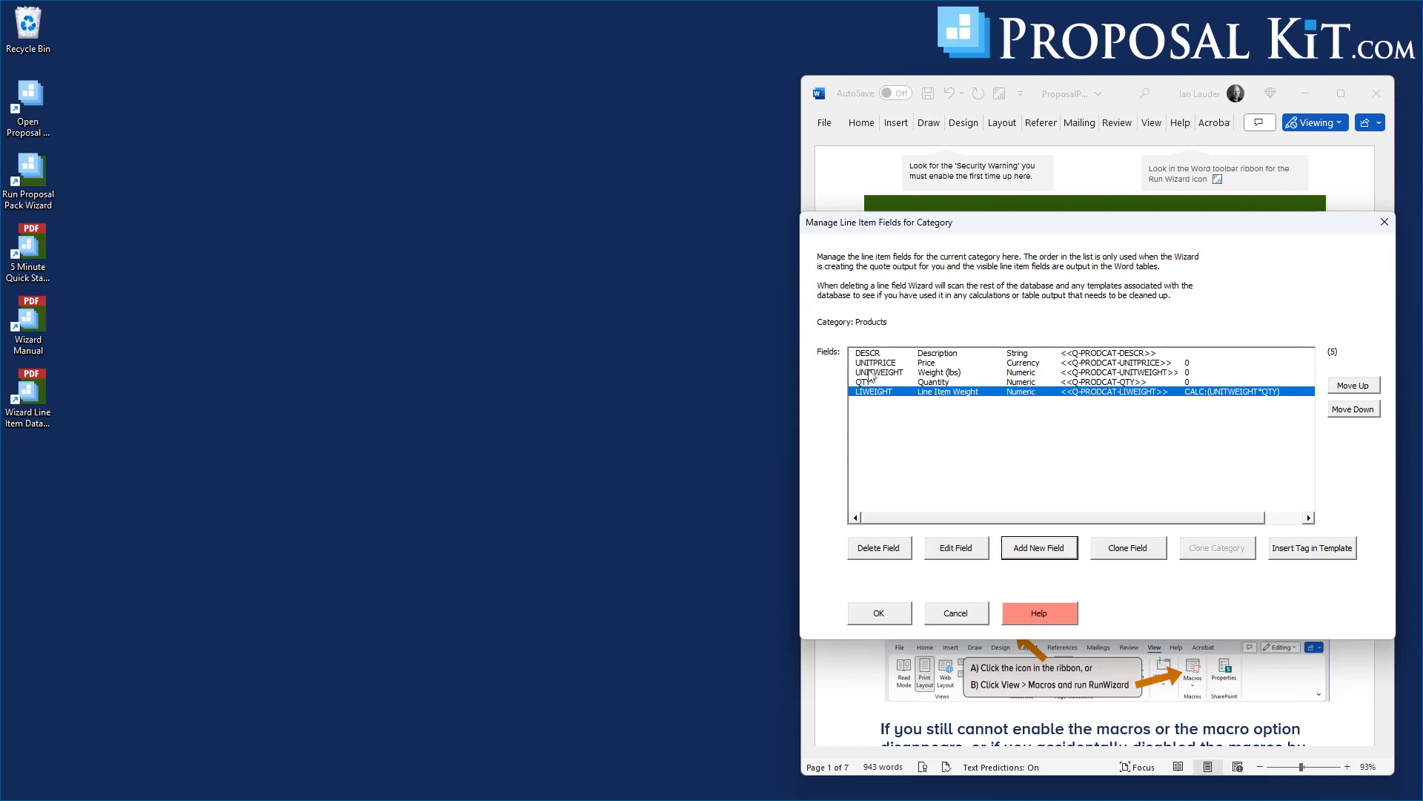
Step: Set up a new Currency line item field with the identifier AMOUNT and the label Amount, beginning its value with CALC:
left_click(1025, 549)
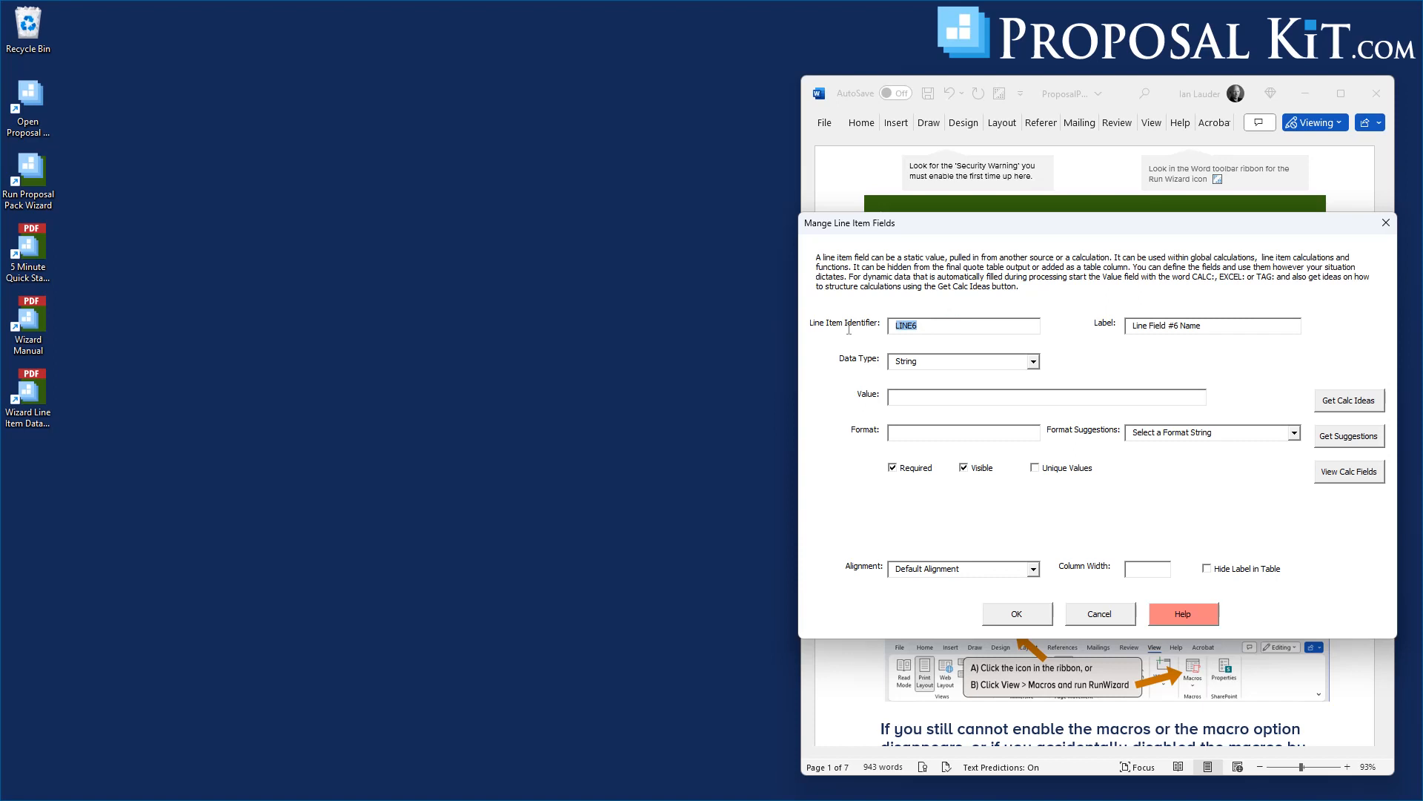
type("AMOUNT")
key("Tab")
type("A")
key("Tab")
key("Down")
left_click(906, 396)
type("C")
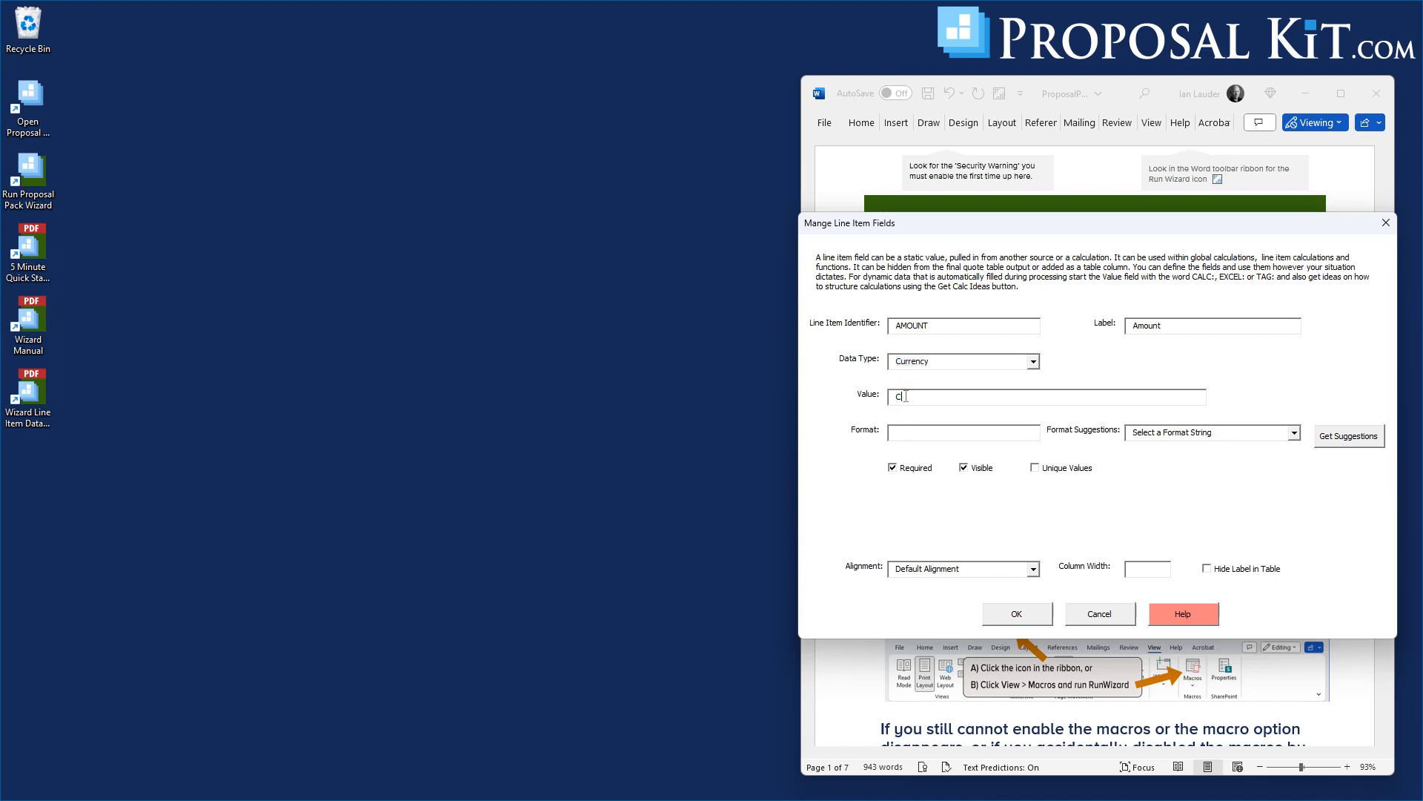
type("ALC:")
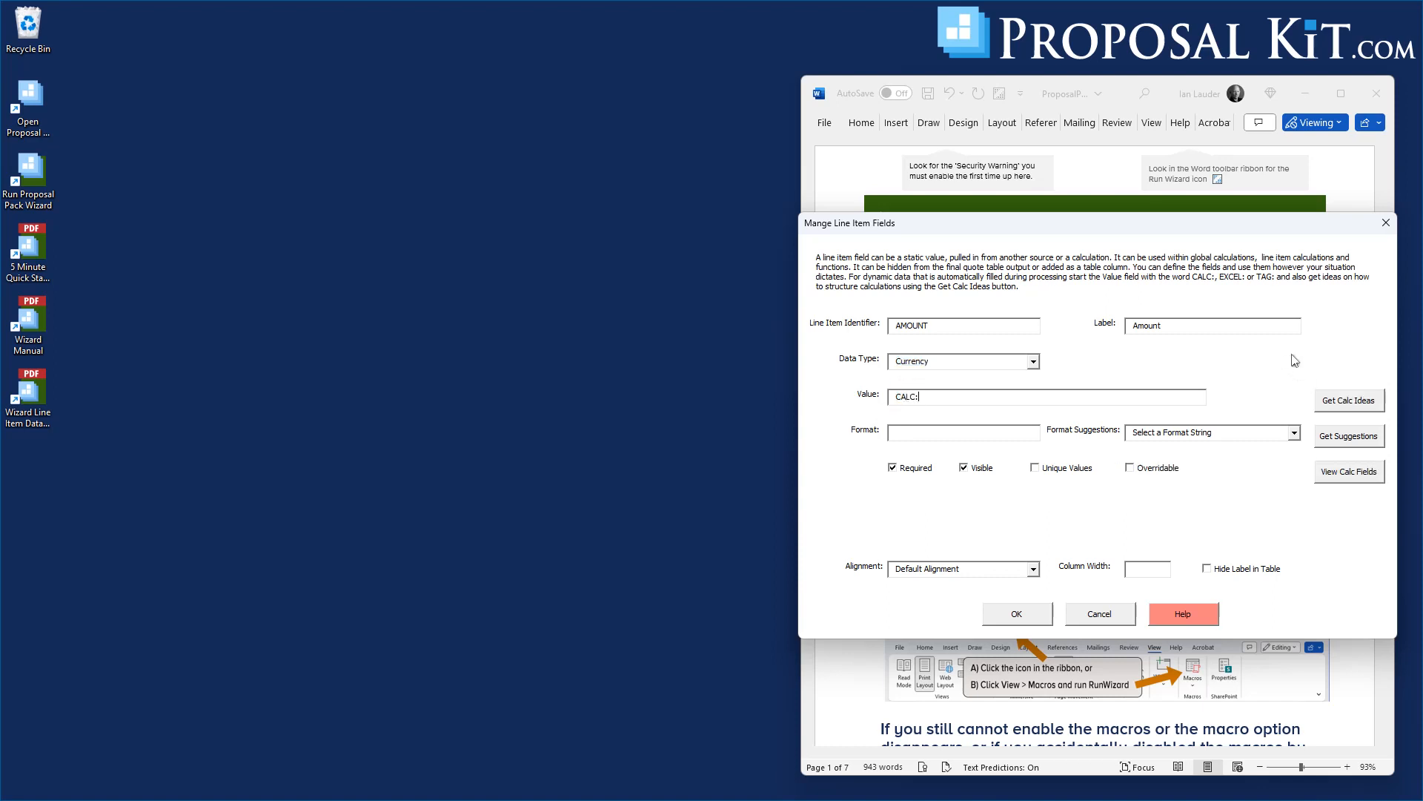
Step: Search all database calculations for the term AMOUNT, look through the example formulas, and return the value to text input
left_click(1346, 405)
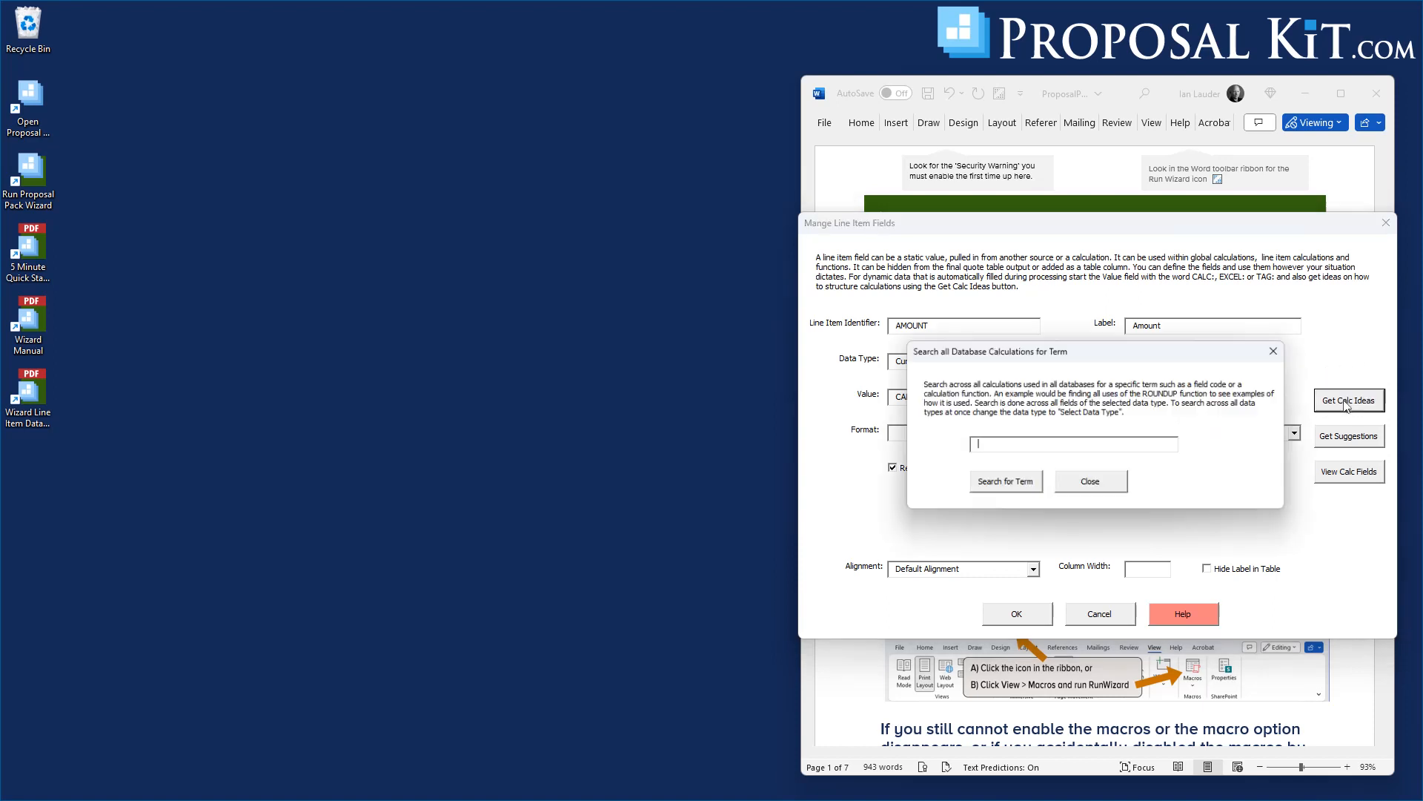
left_click_drag(1064, 352, 1072, 149)
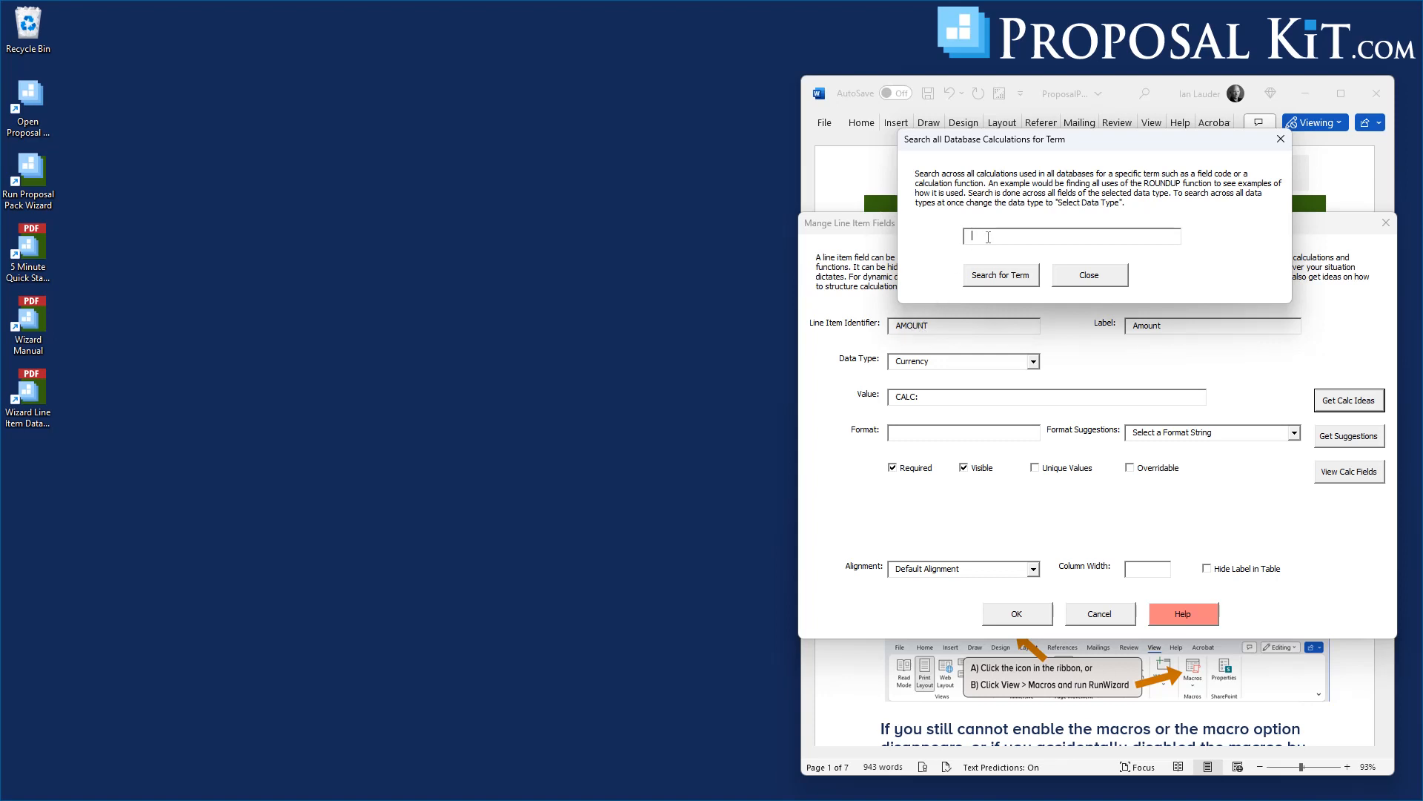
type("AMOUNT")
left_click(1001, 278)
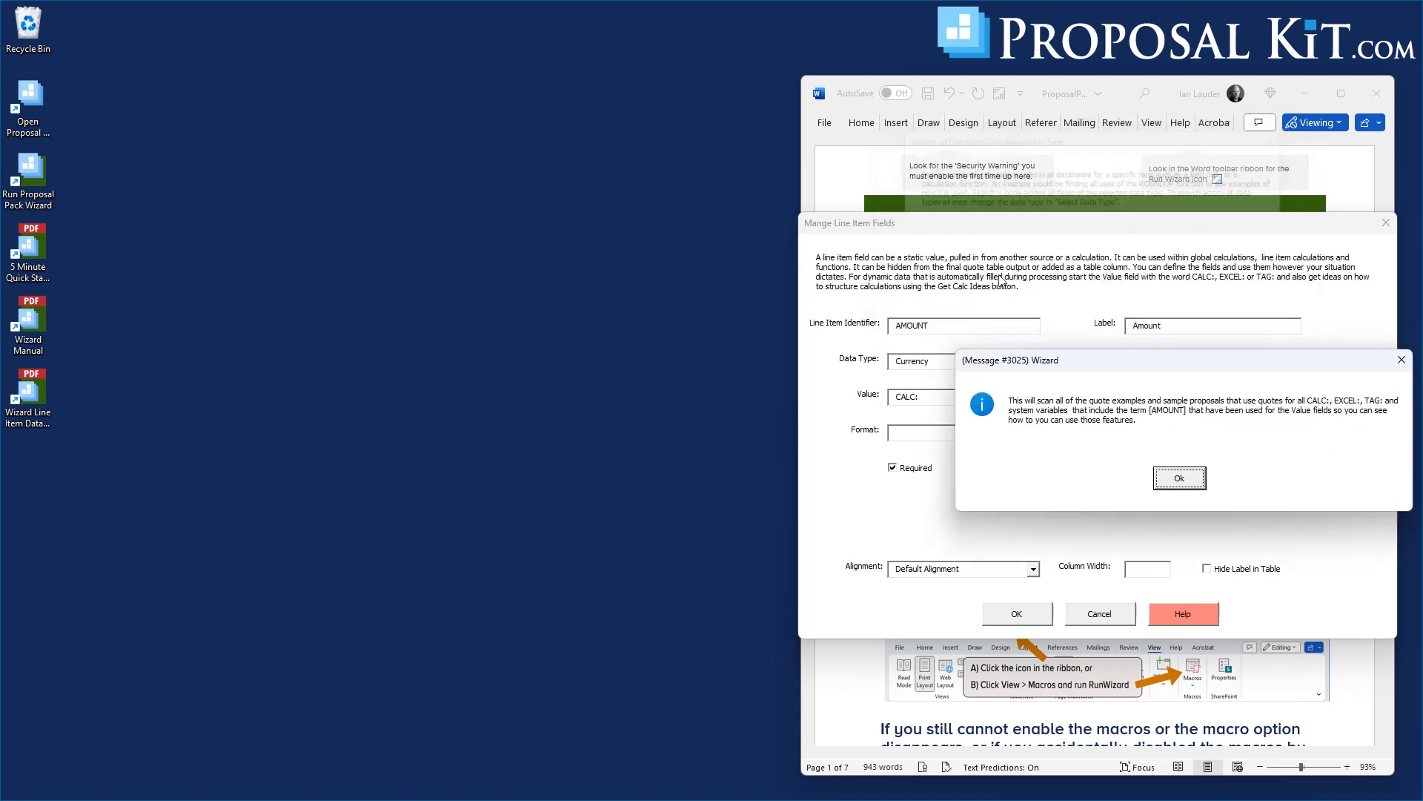
left_click(1161, 476)
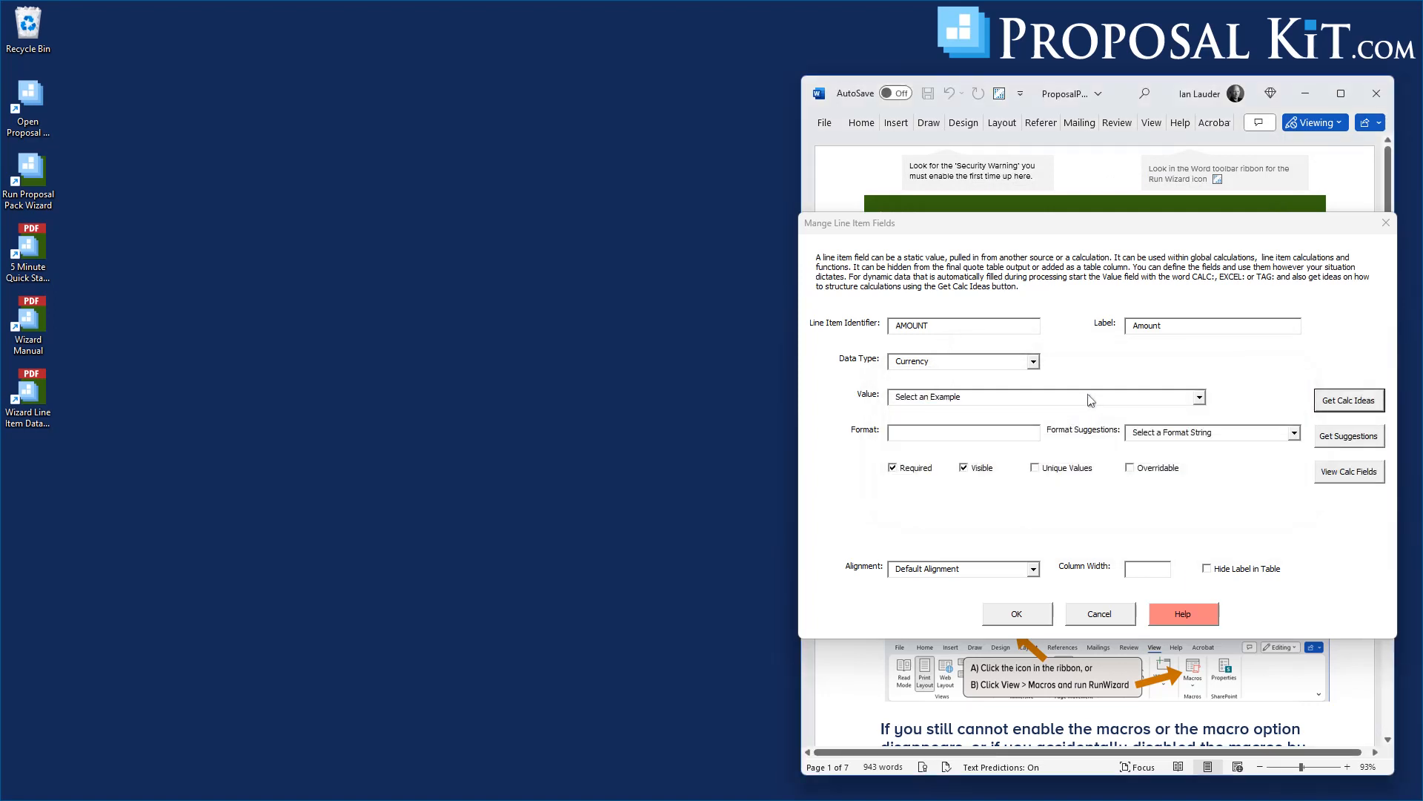
left_click(1200, 399)
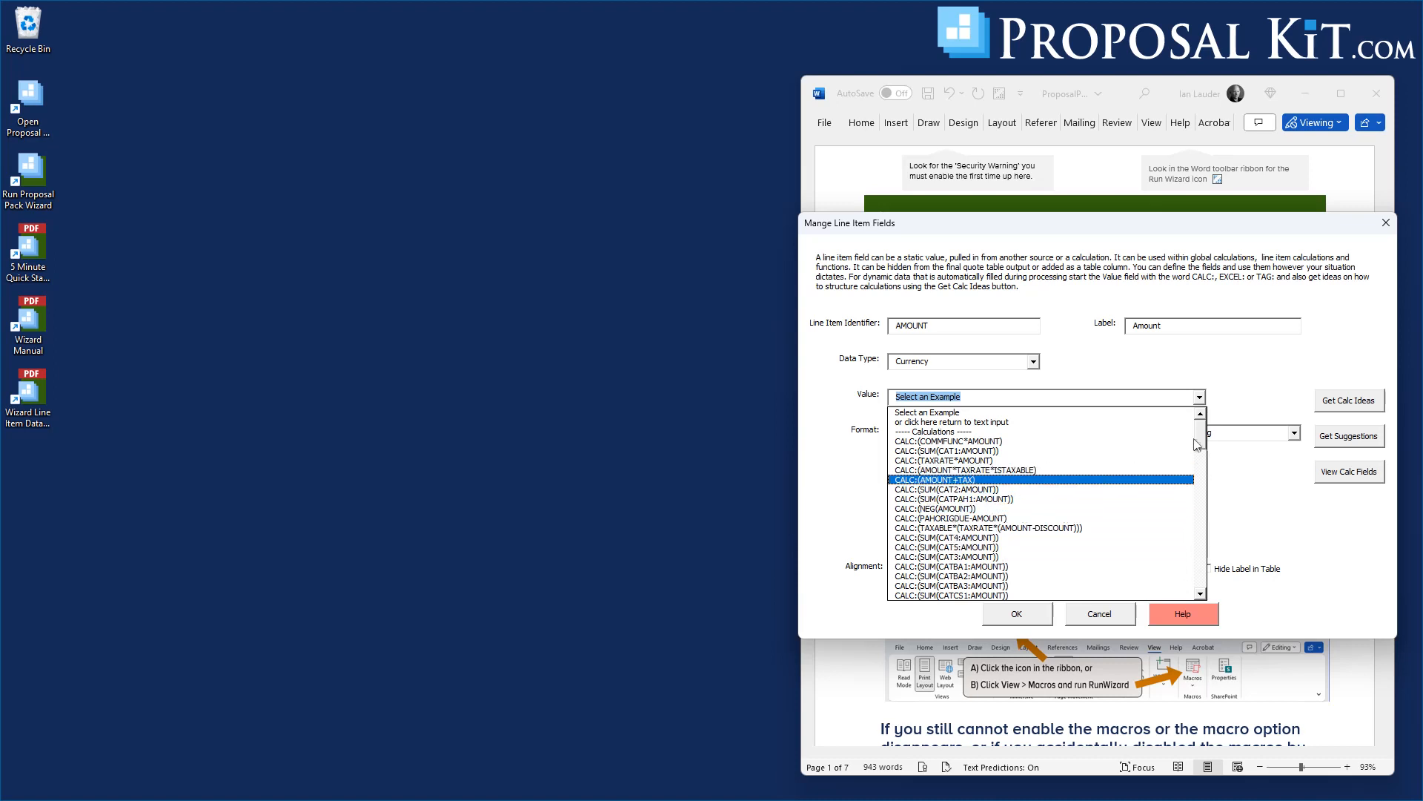
mouse_move(1200, 436)
left_mouse_down()
mouse_move(1212, 580)
mouse_move(1213, 428)
left_mouse_up()
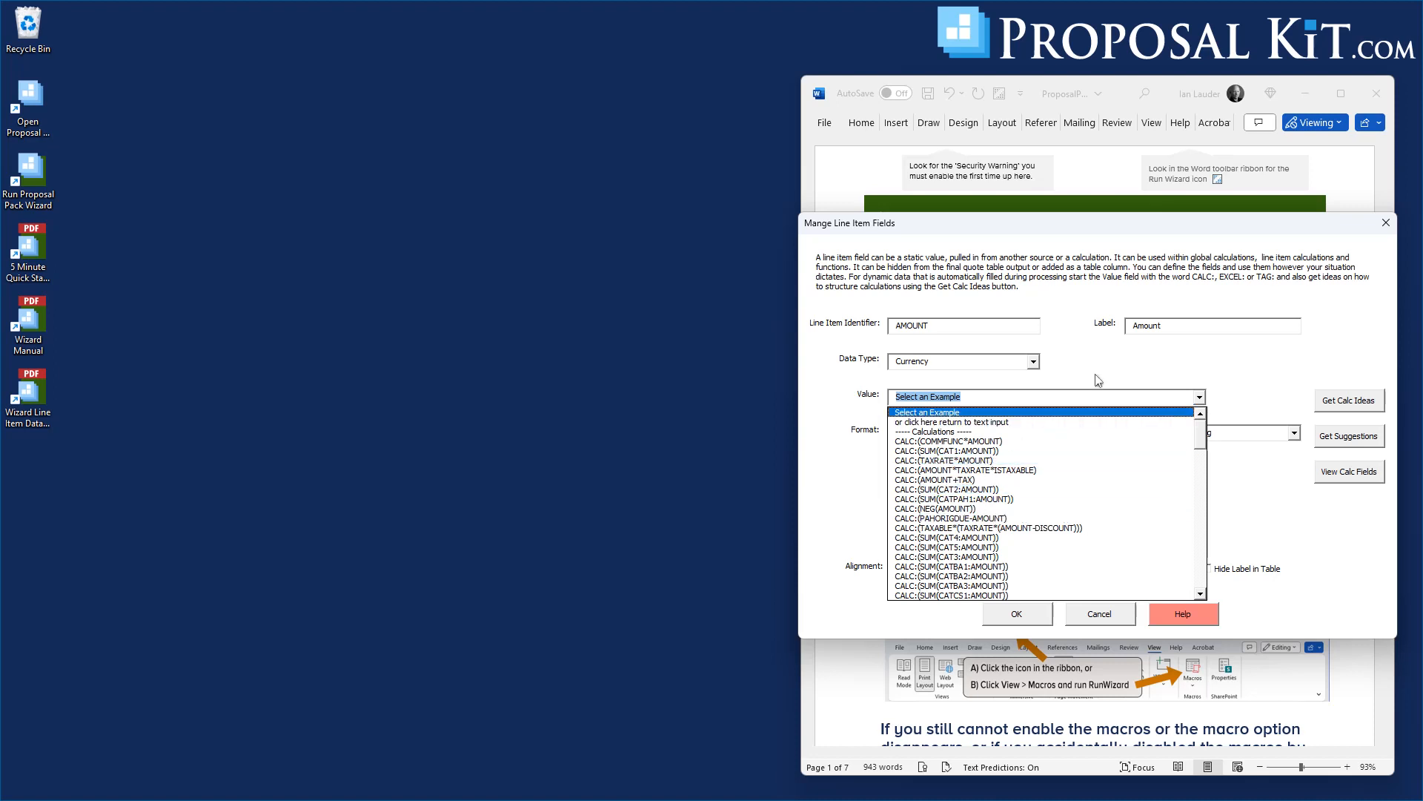
left_click(1109, 362)
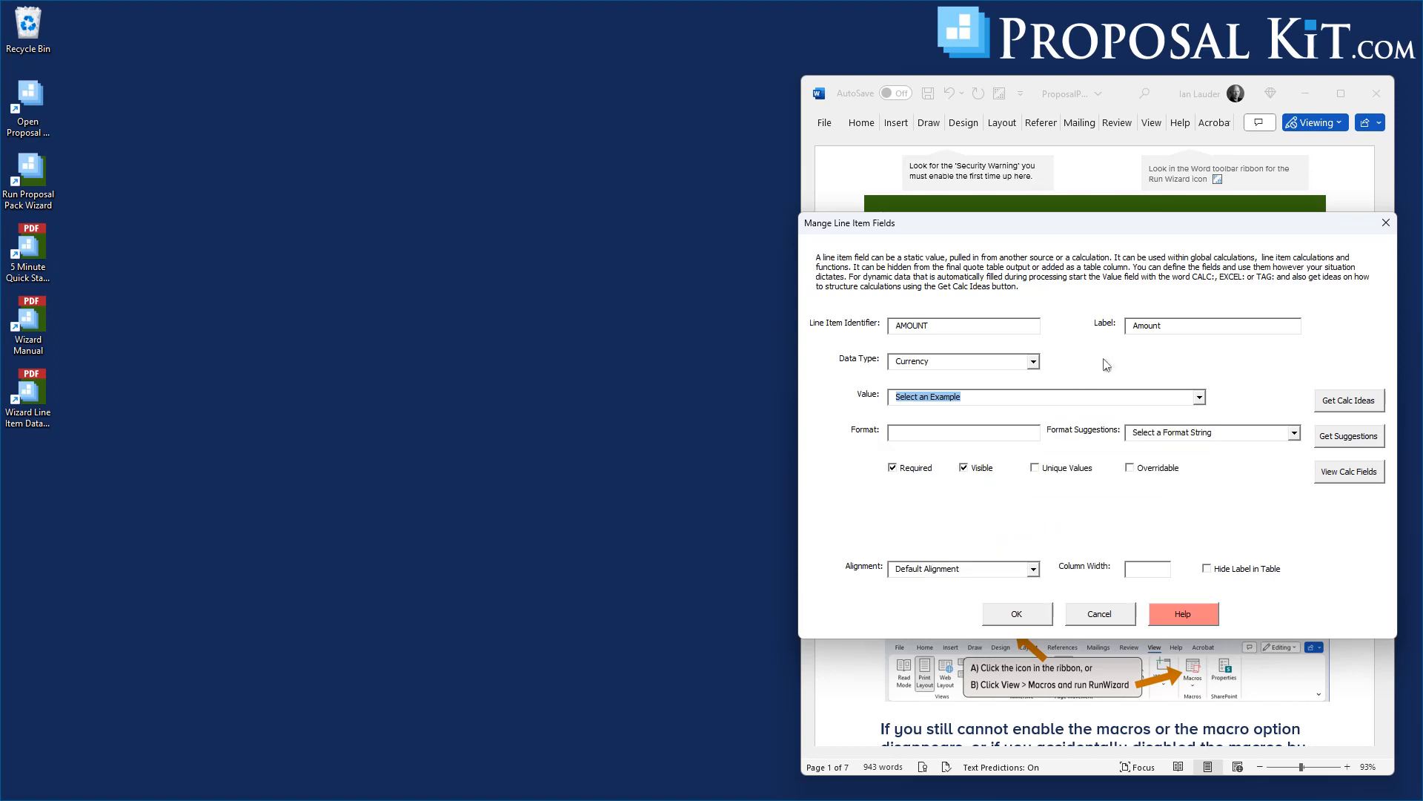
left_click(968, 401)
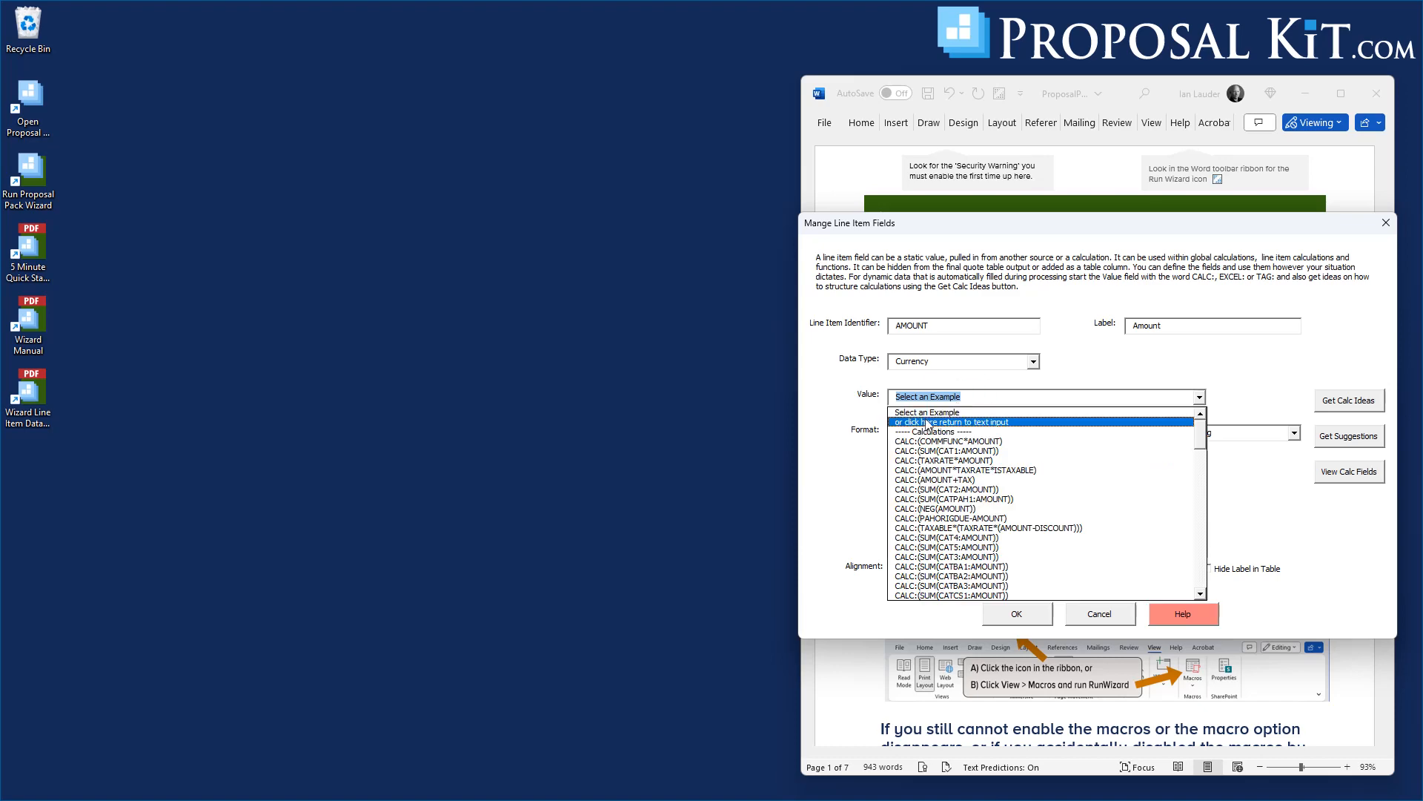
left_click(922, 428)
Step: Set the amount field's value to CALC:(UNITPRICE*QTY) using the available calculation field codes, and save the field
left_click(925, 399)
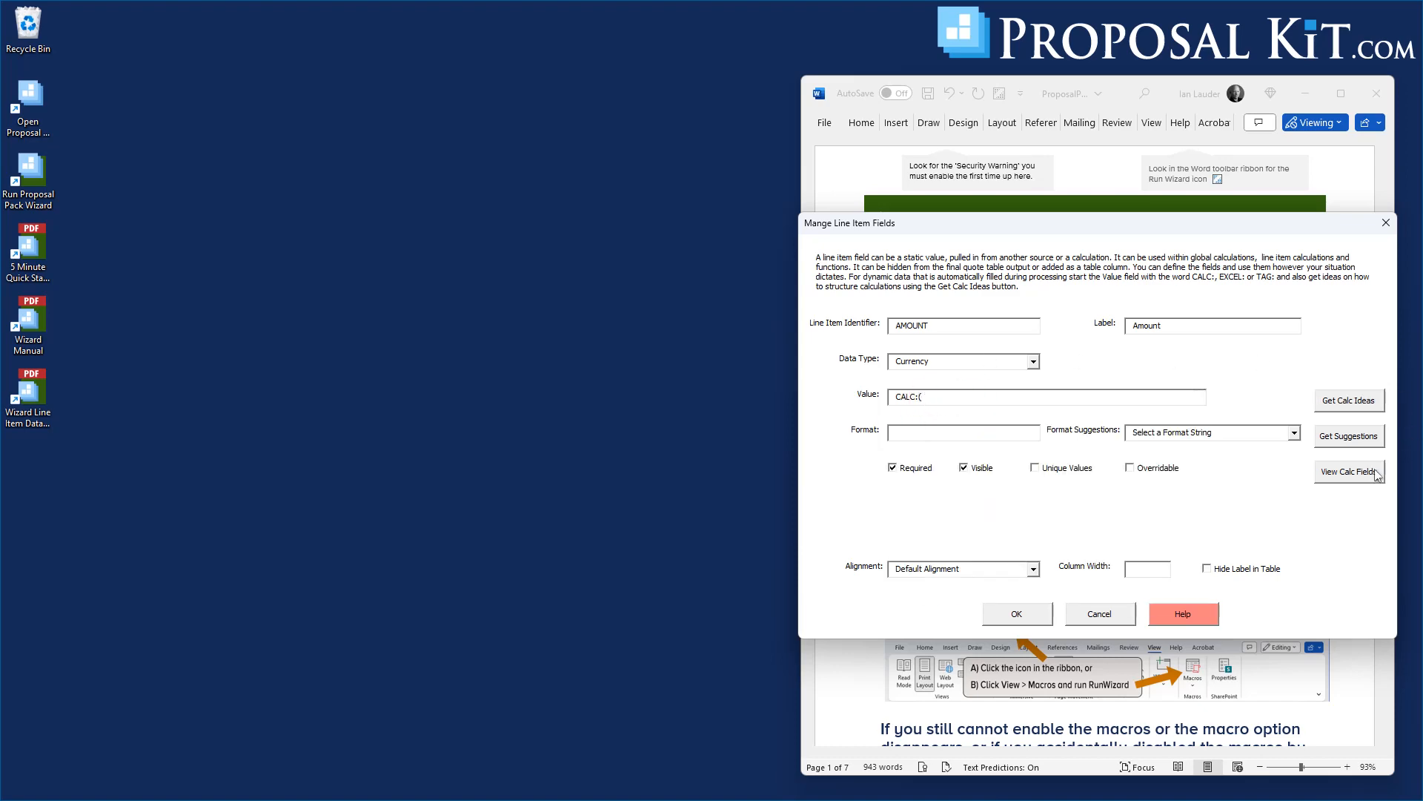
left_click(1337, 483)
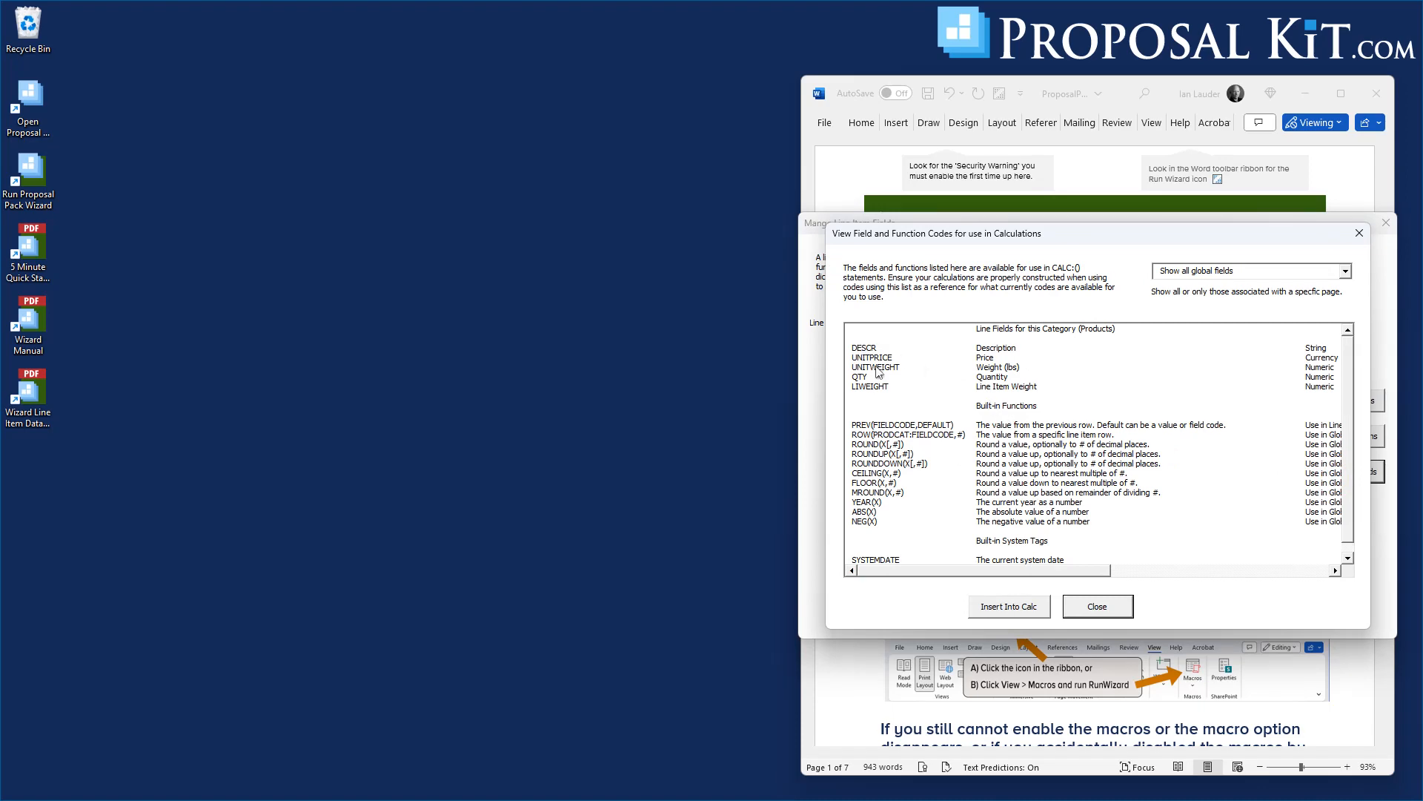
left_click(877, 358)
left_click(1010, 607)
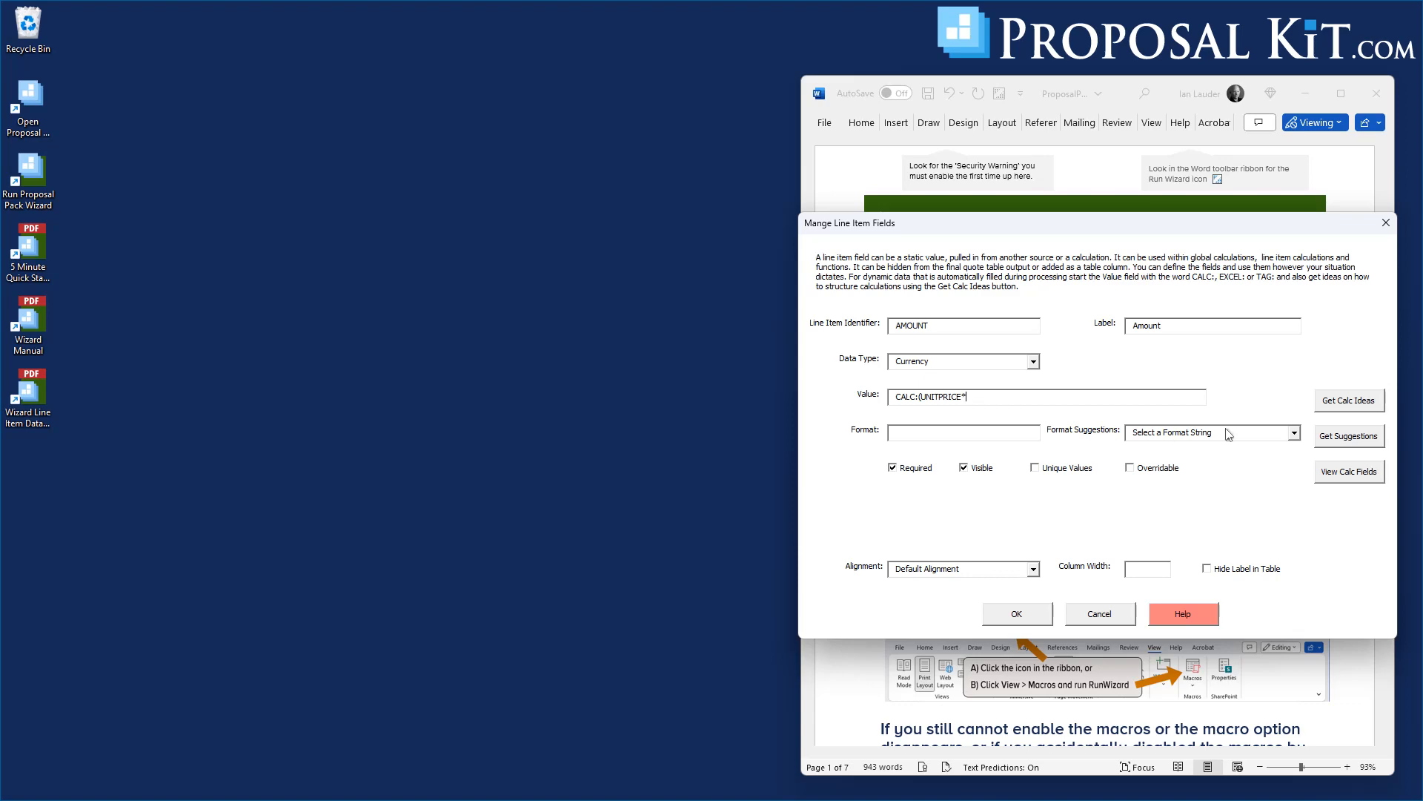
left_click(1324, 471)
left_click(856, 376)
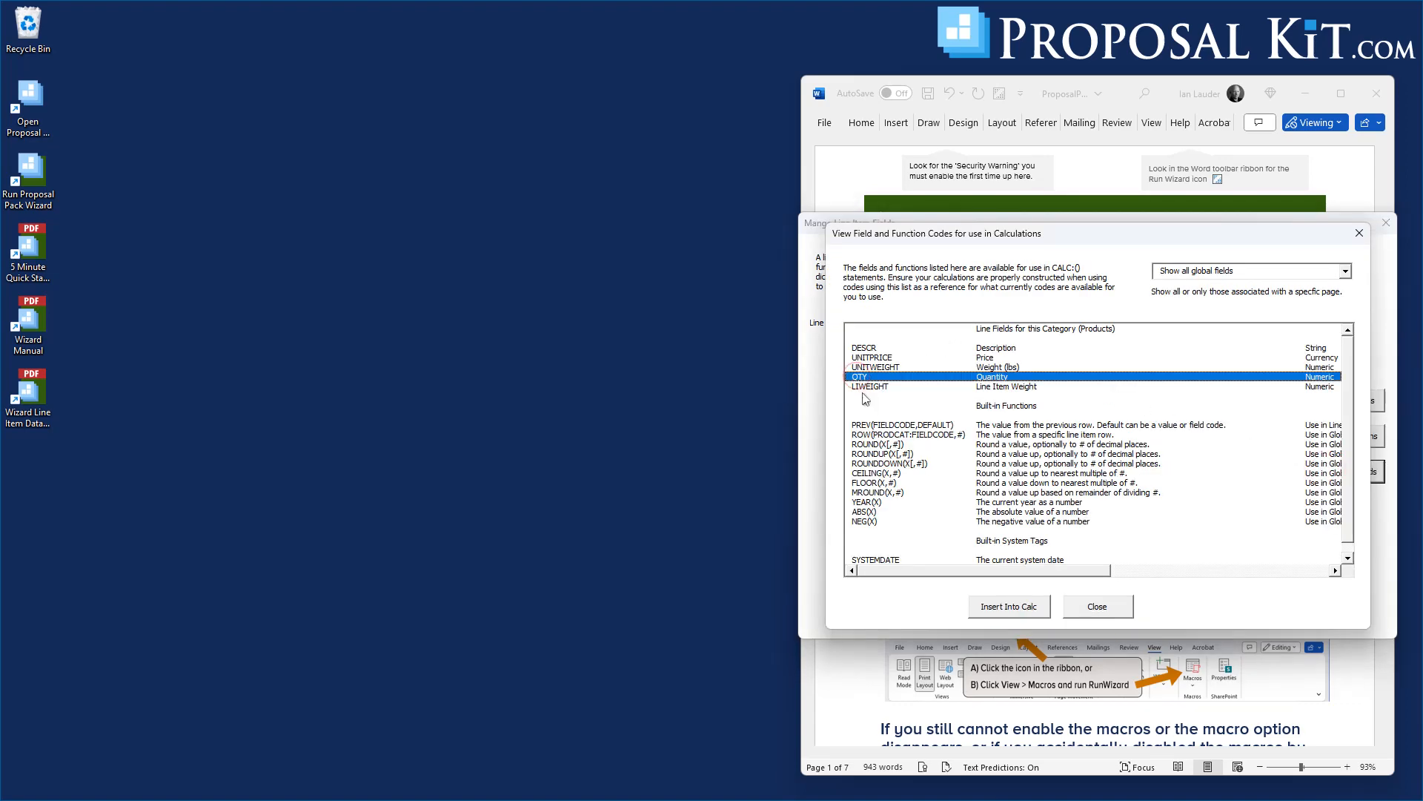
left_click(995, 609)
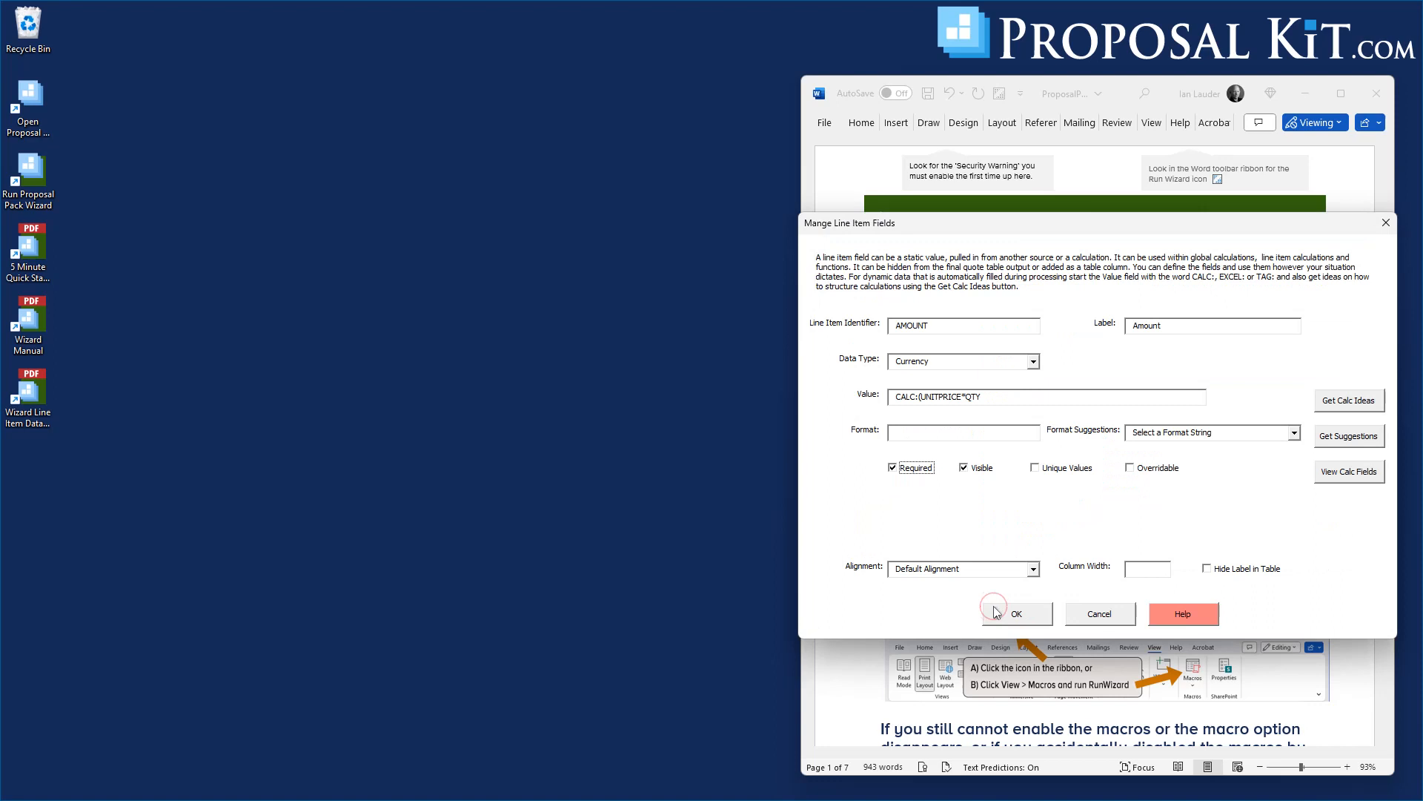
left_click(990, 398)
left_click(1016, 614)
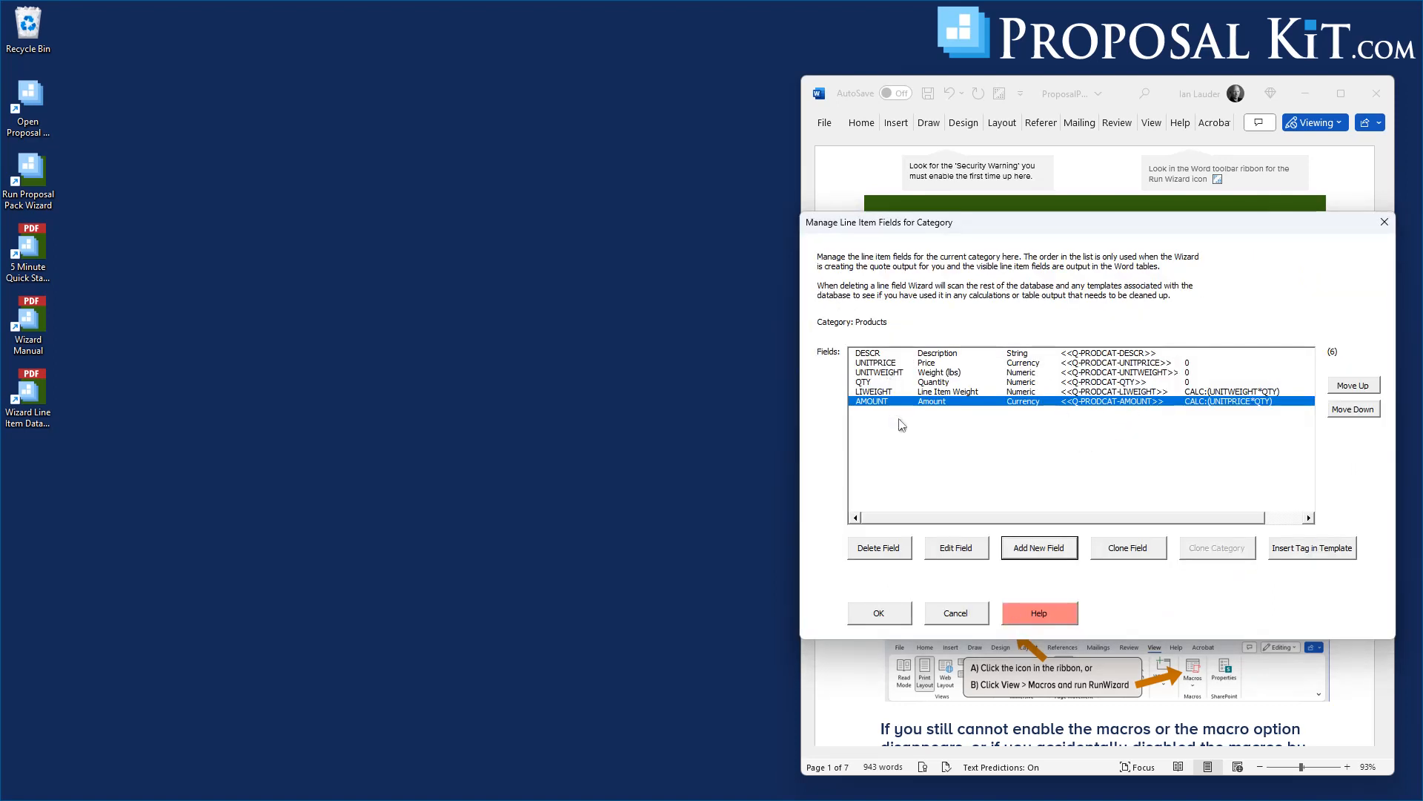
Step: Check the visibility settings in the Products line item field list and accept the fields
left_click_drag(968, 521, 1067, 524)
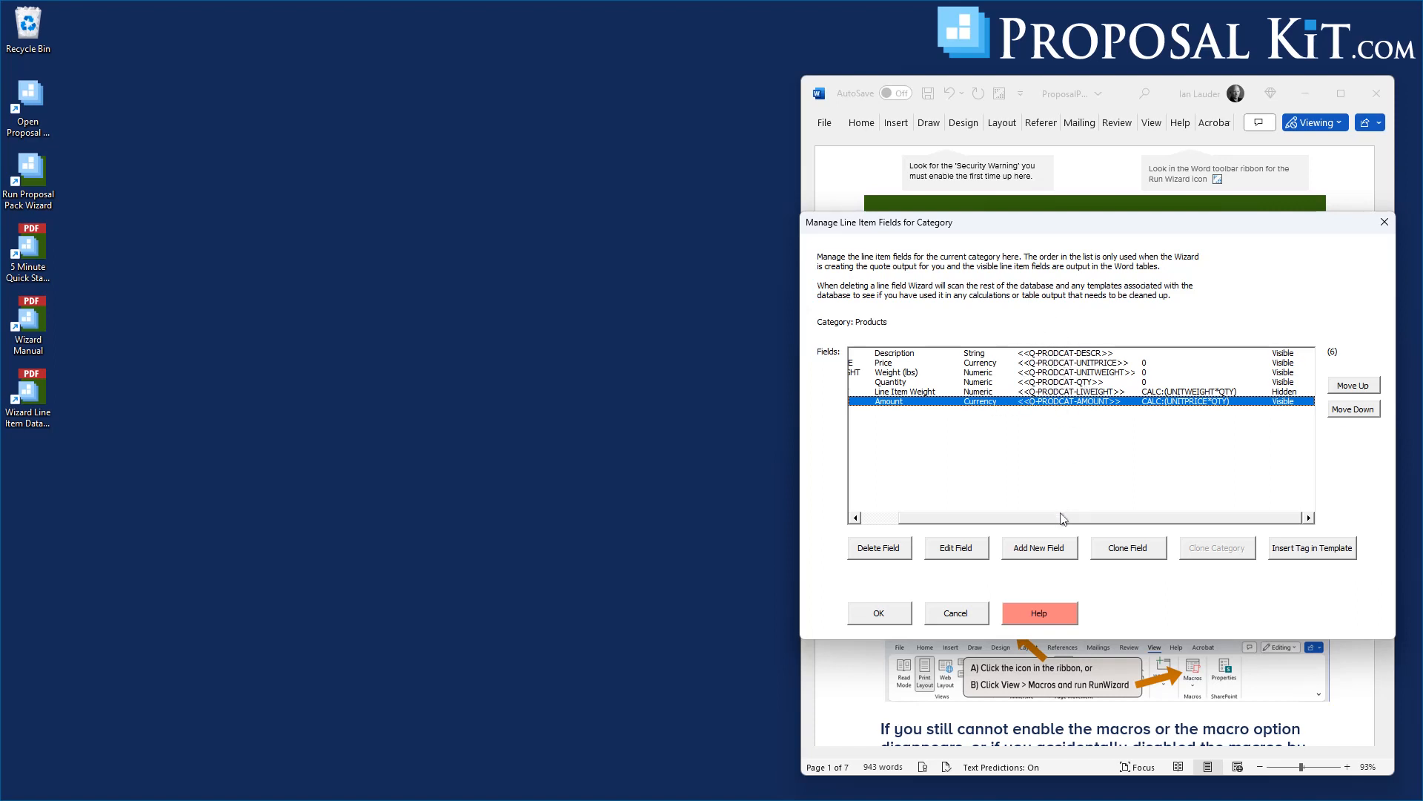
left_click_drag(1060, 517, 982, 528)
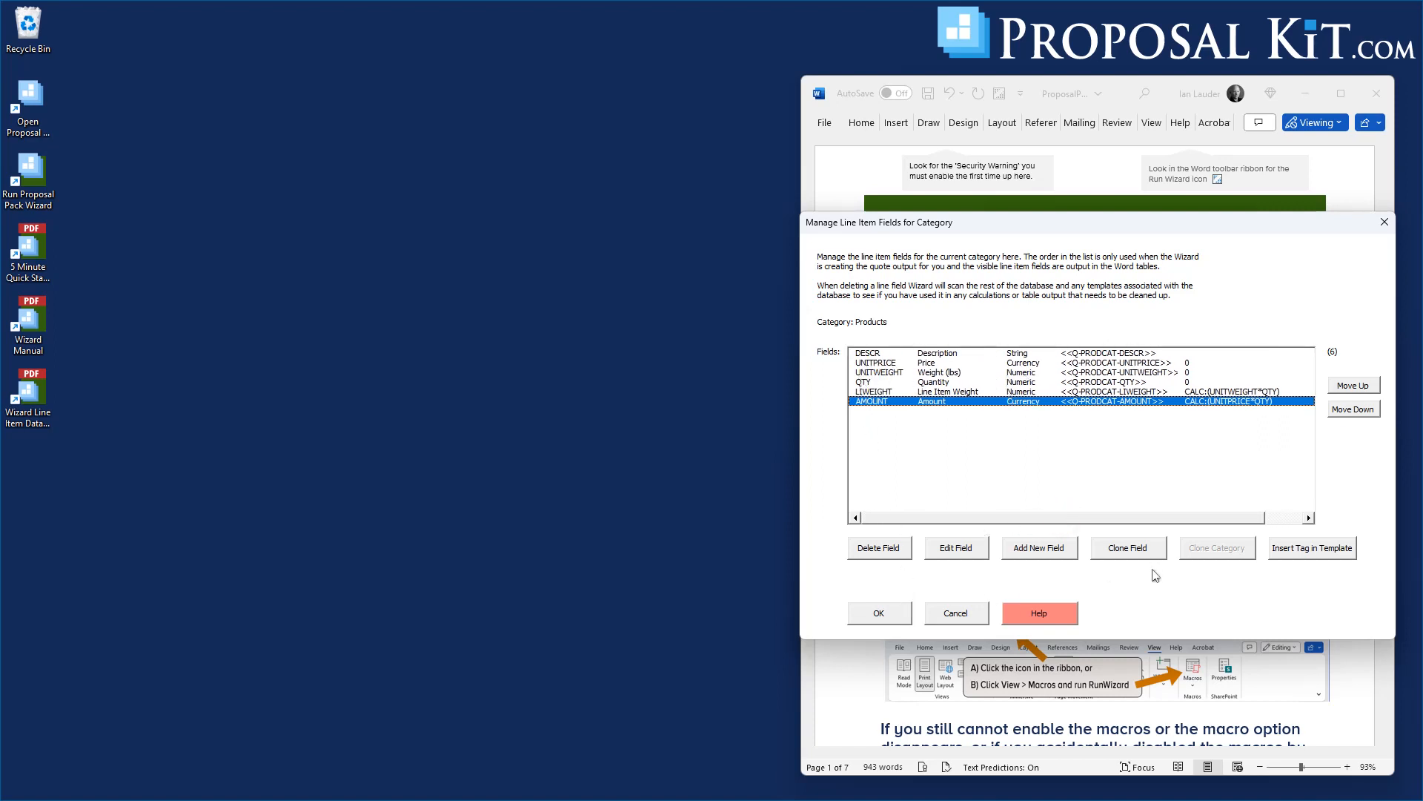
left_click(878, 614)
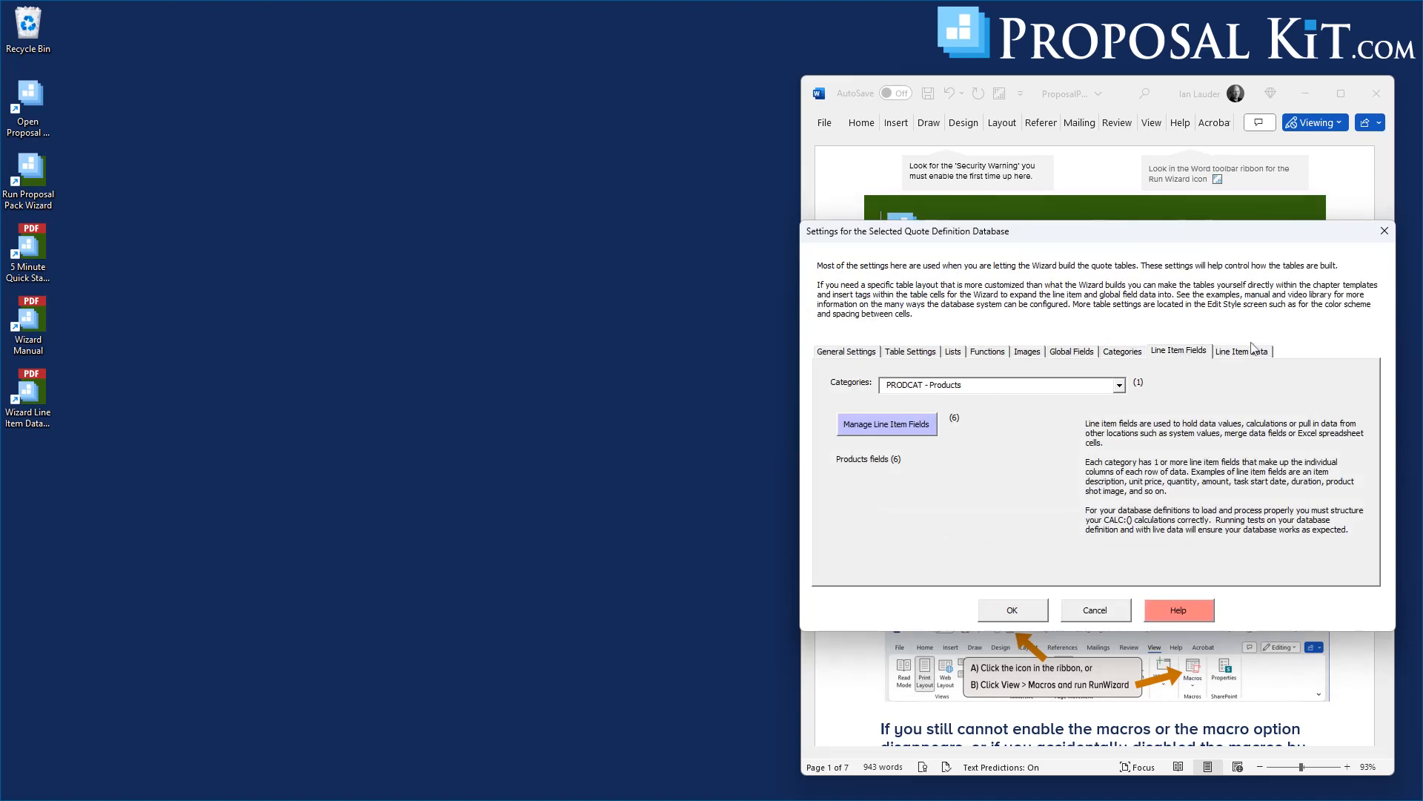
Step: Set up a new Percentage global field with the identifier TAXRATE and the label "Tax Rate"
left_click(1078, 356)
left_click(855, 392)
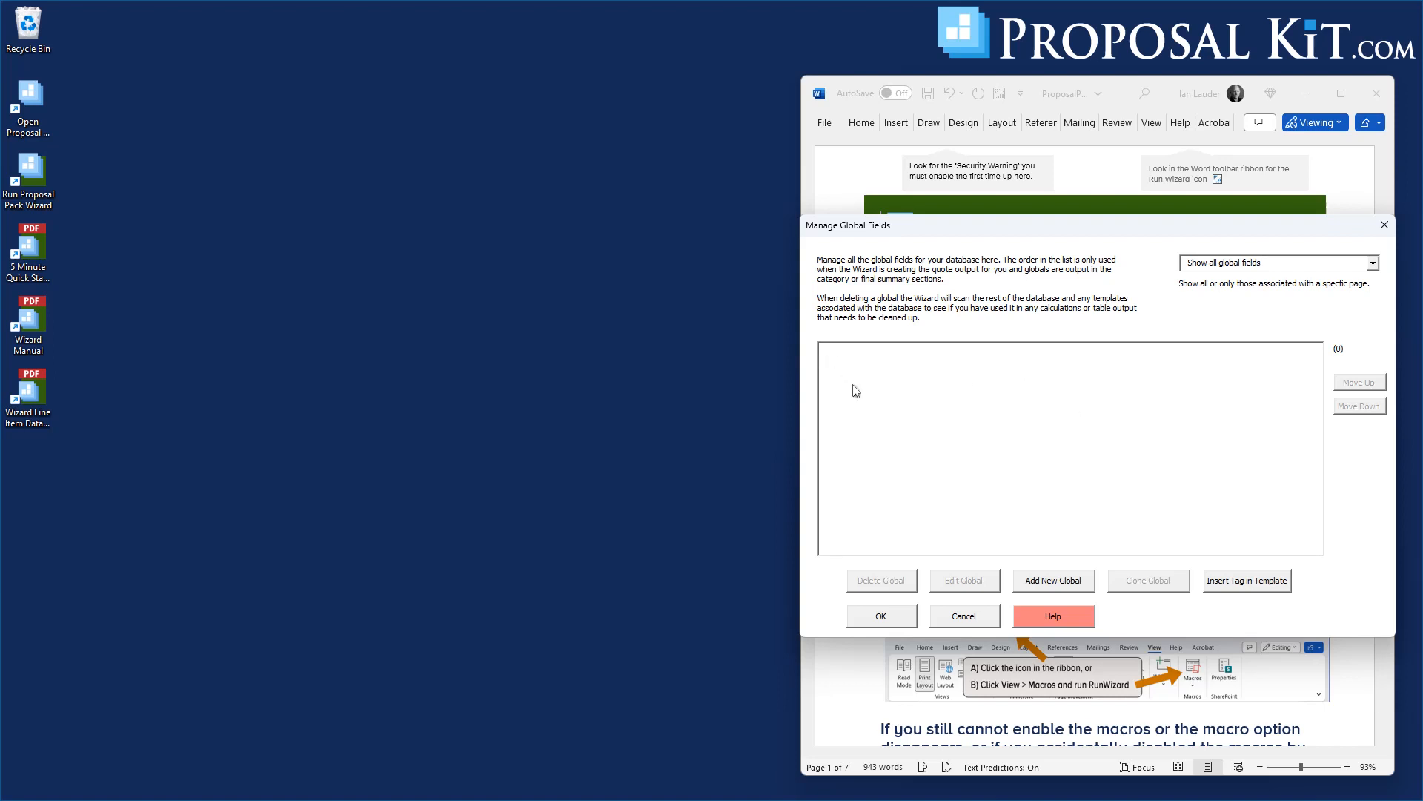
left_click(1063, 582)
left_click_drag(941, 329, 895, 328)
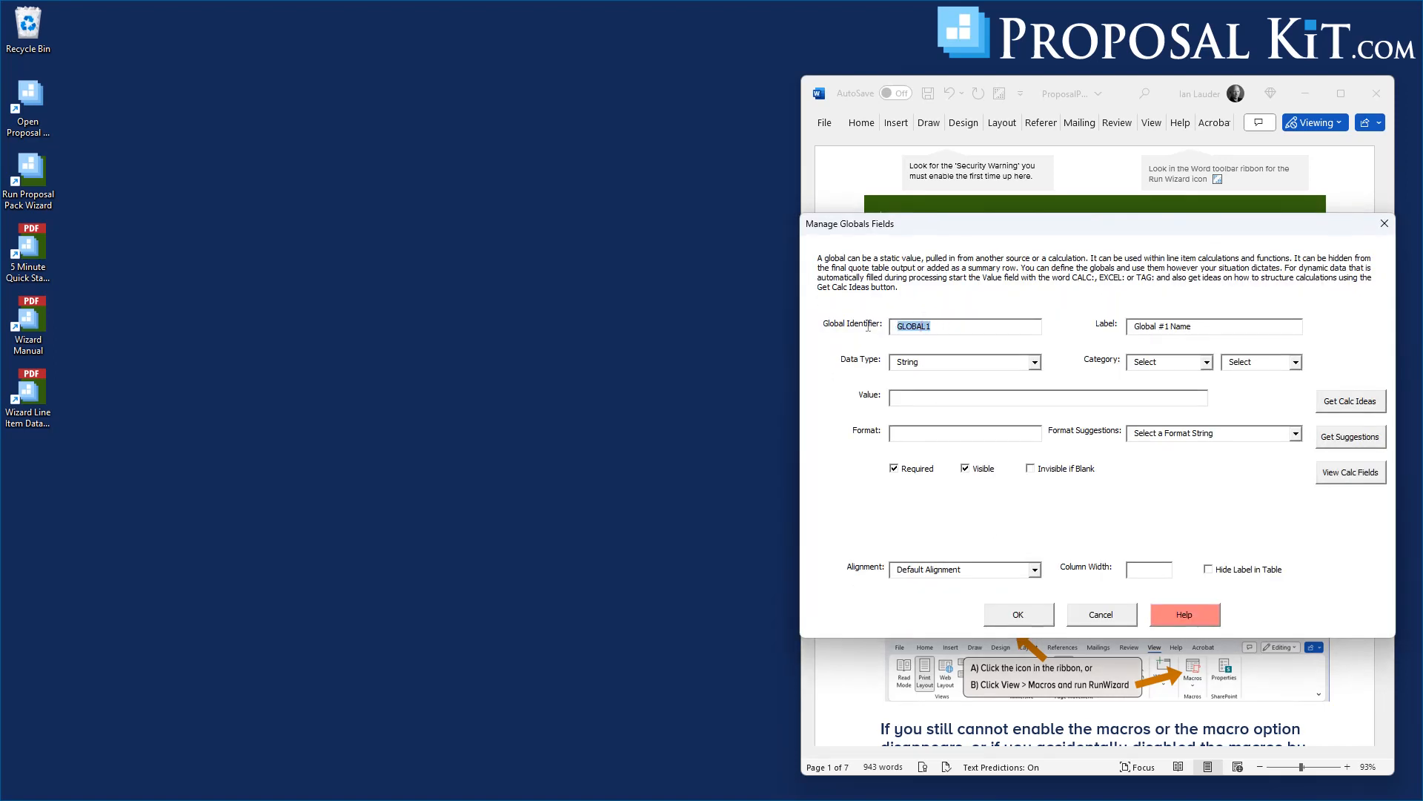
type("TAXRATE")
key("Tab")
type("Ta")
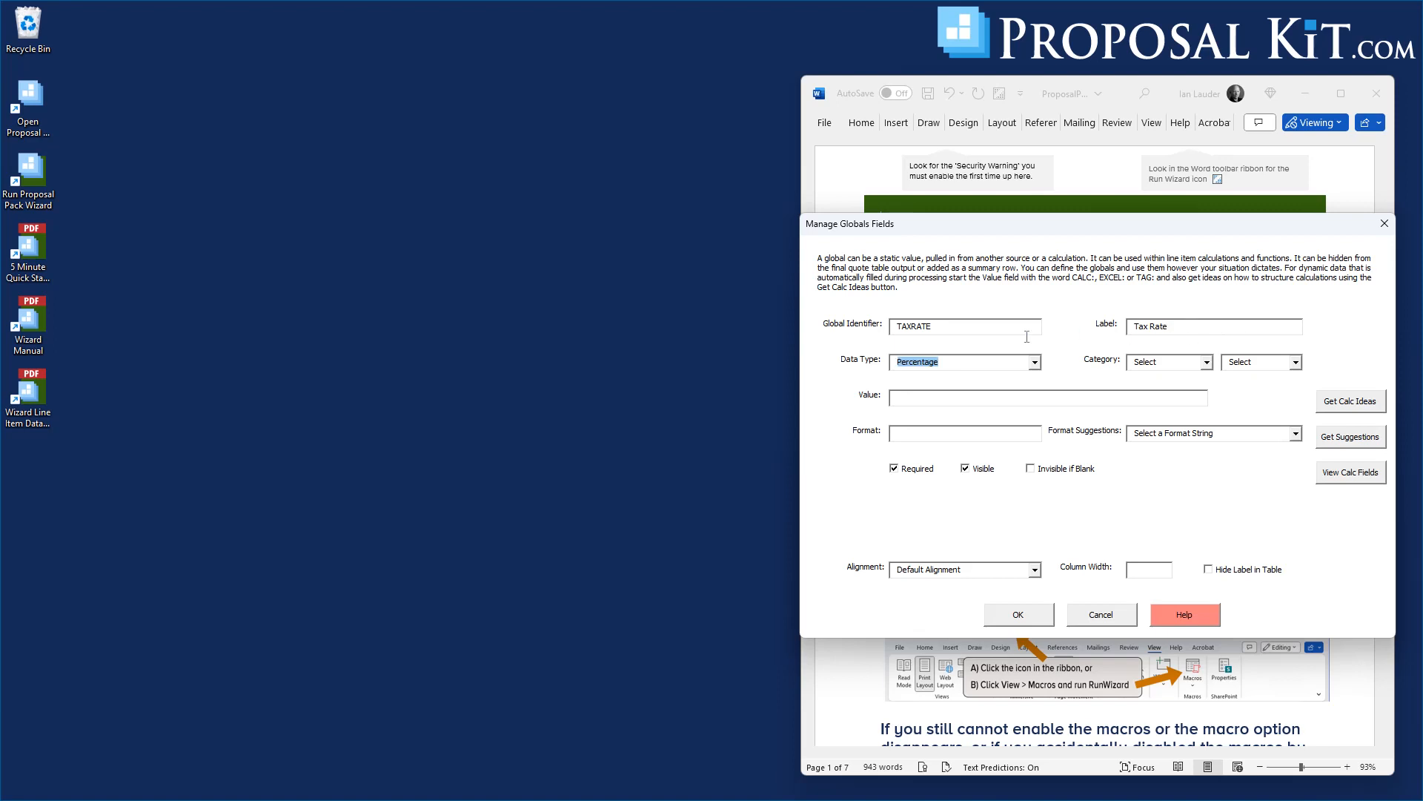
Step: Assign the Tax Rate global field to the PRODCAT category as a Summary Field
left_click(1161, 364)
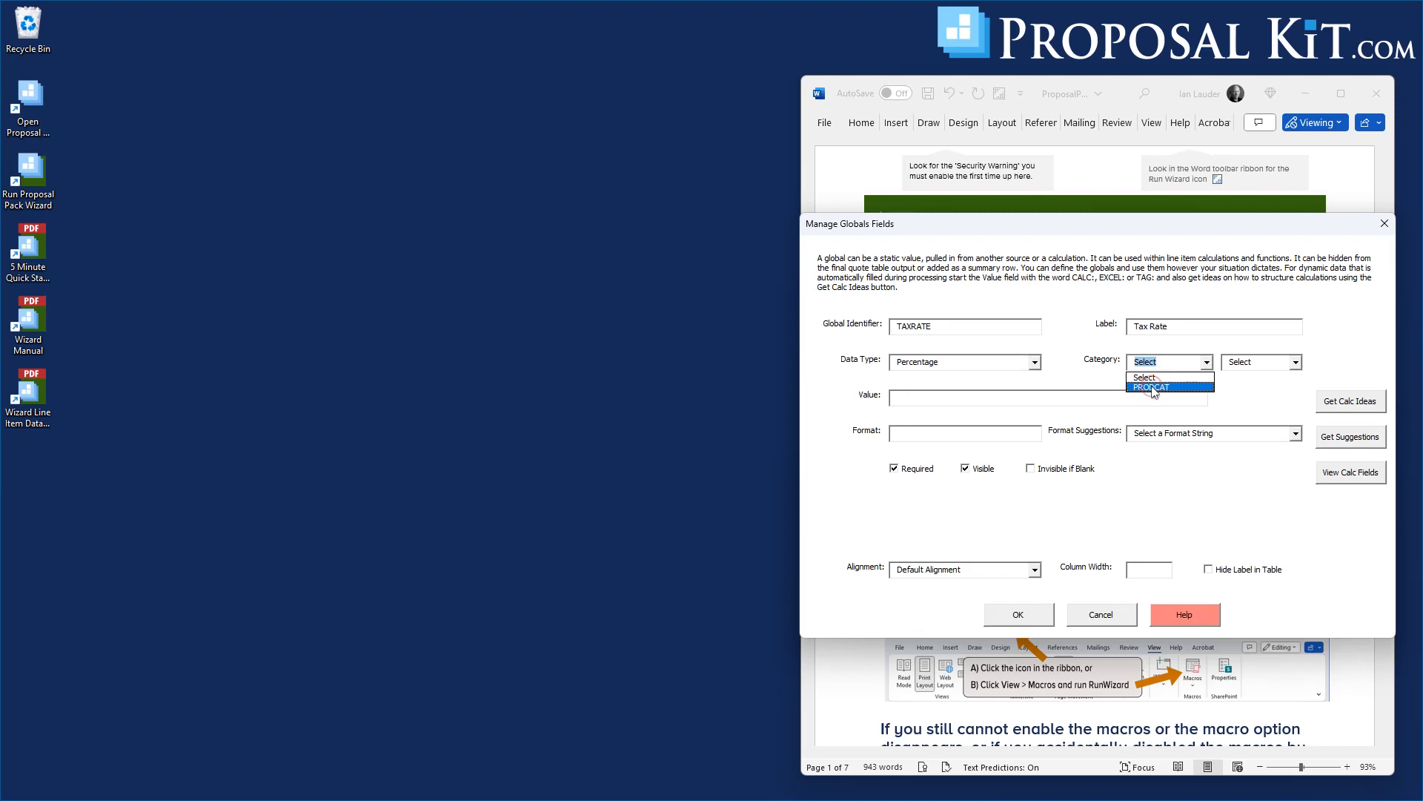
left_click(1152, 387)
left_click(1253, 363)
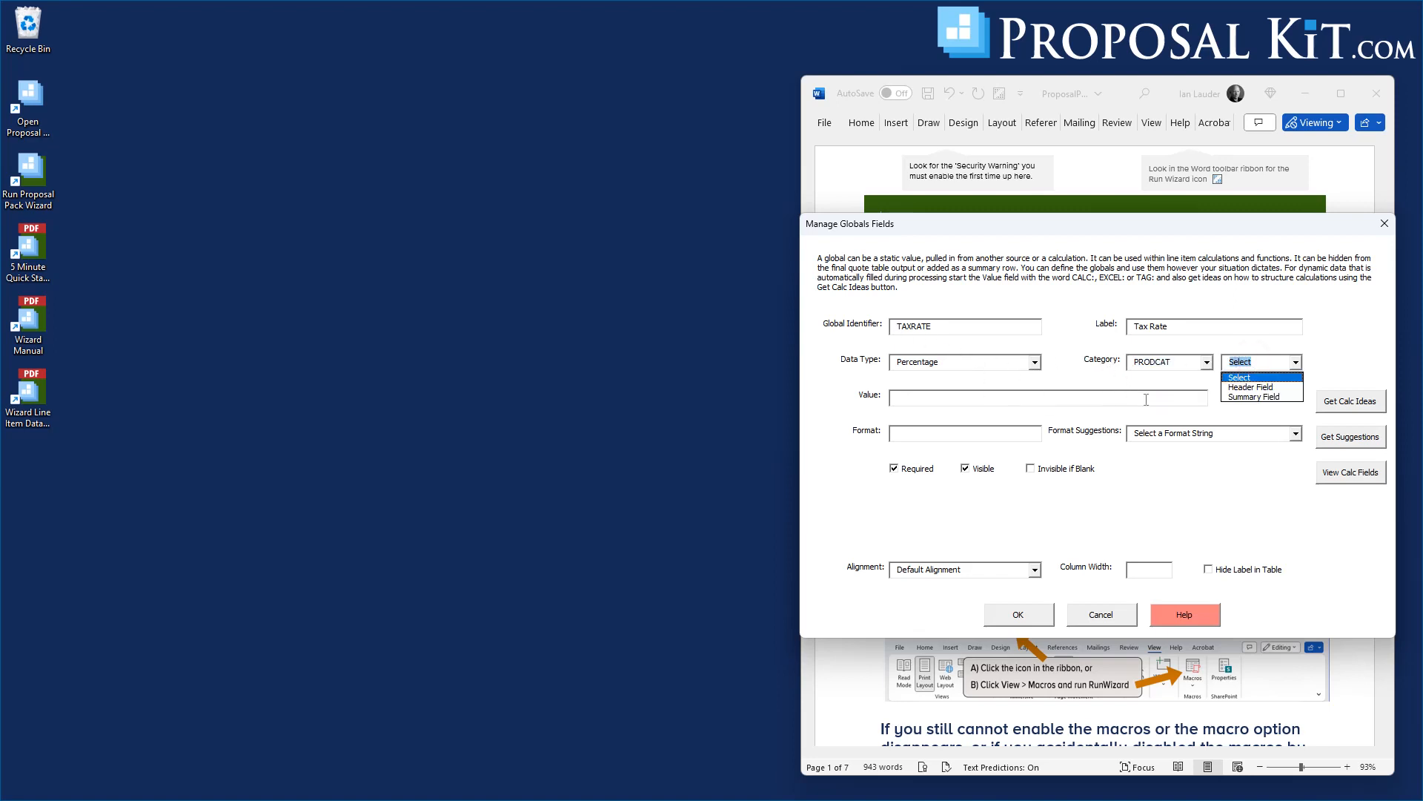
left_click(1247, 398)
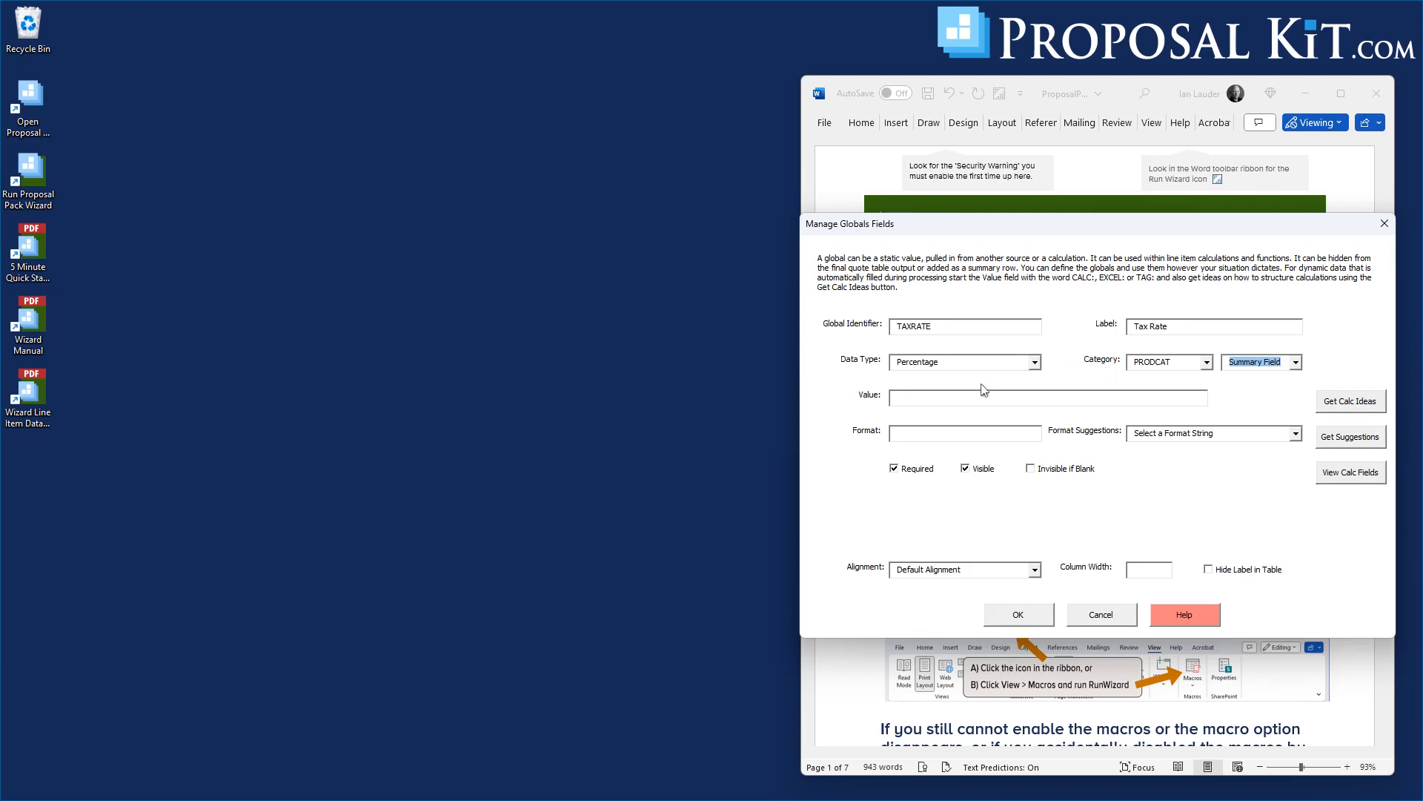
Step: Set the Tax Rate global's value to 6.5% and save the field
left_click(944, 400)
type("6.5%")
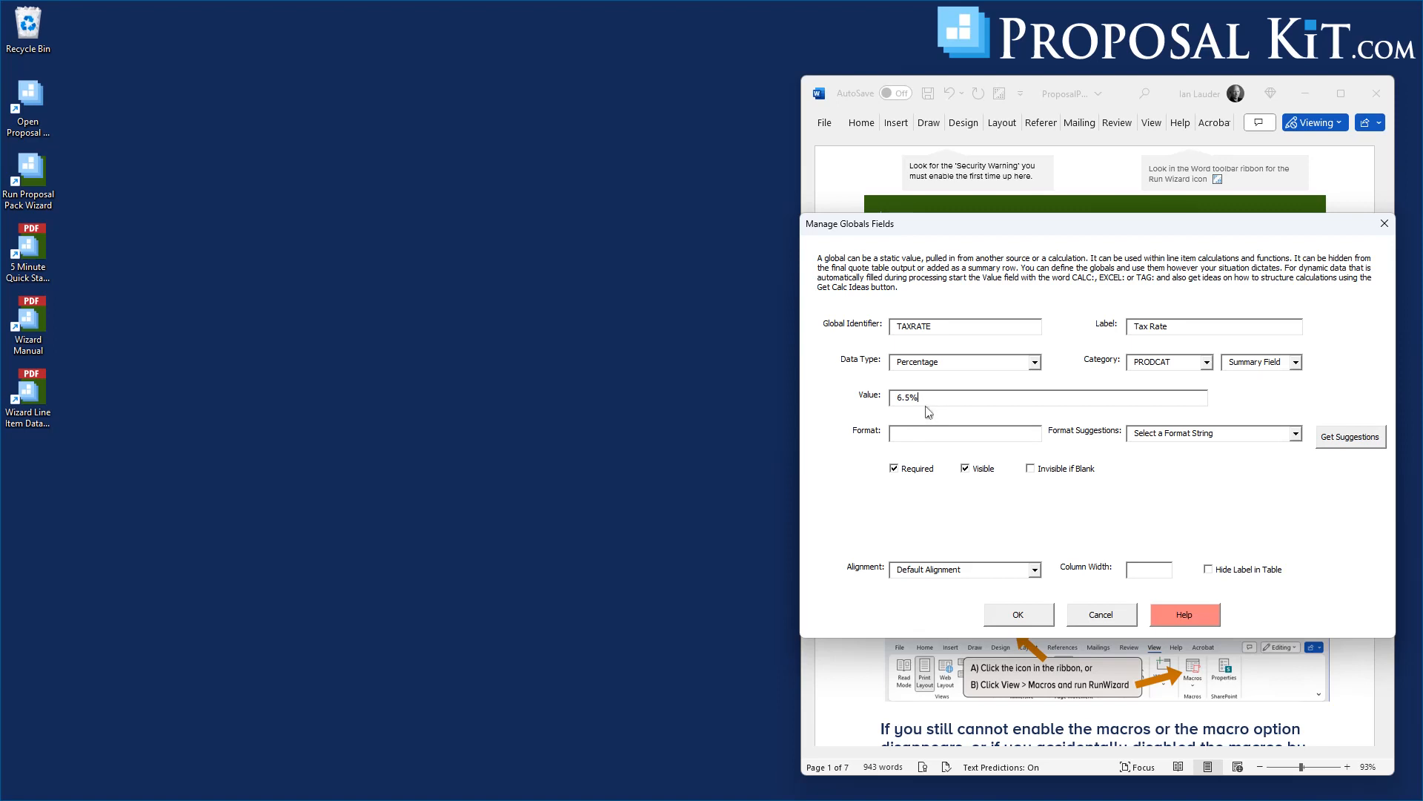
left_click(1021, 615)
left_click(1021, 616)
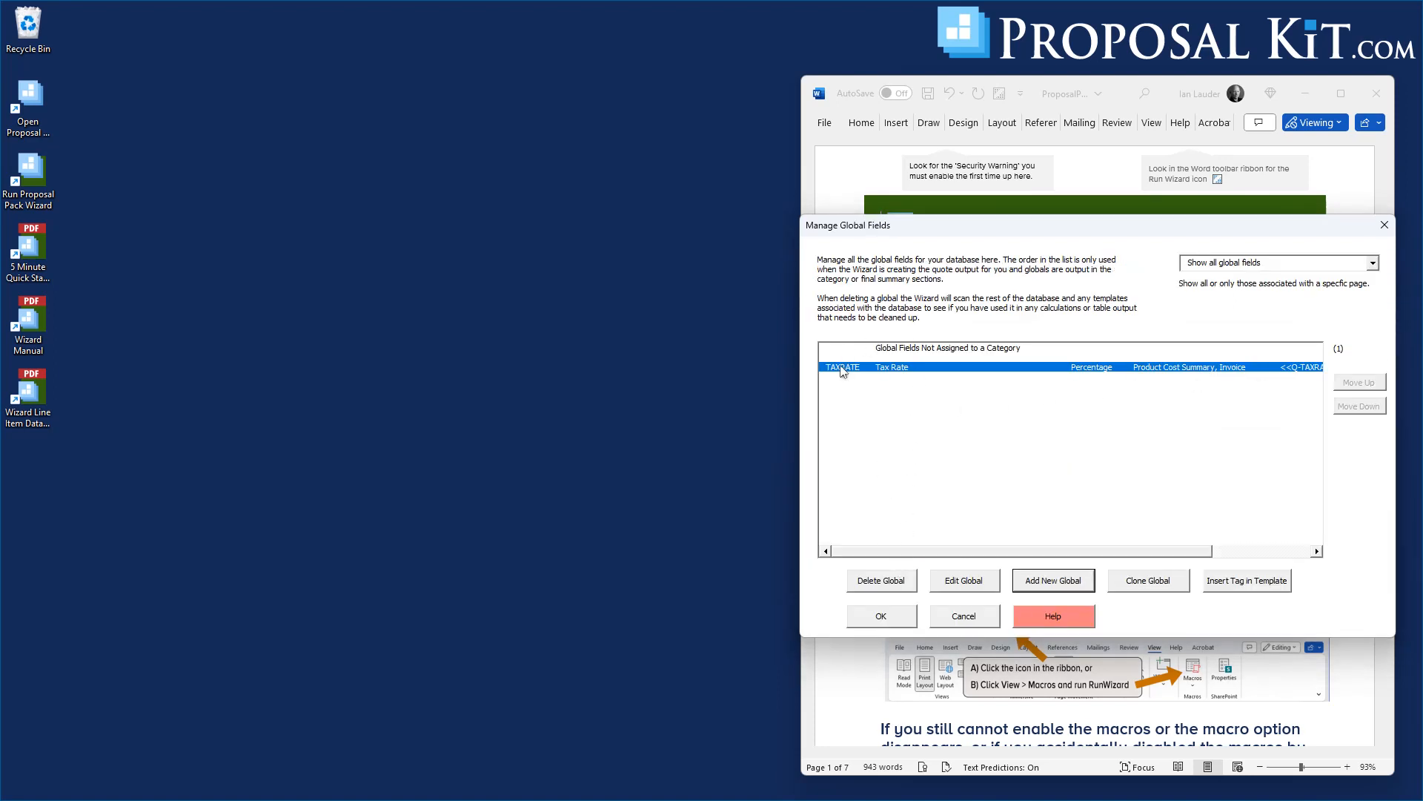
left_click(956, 583)
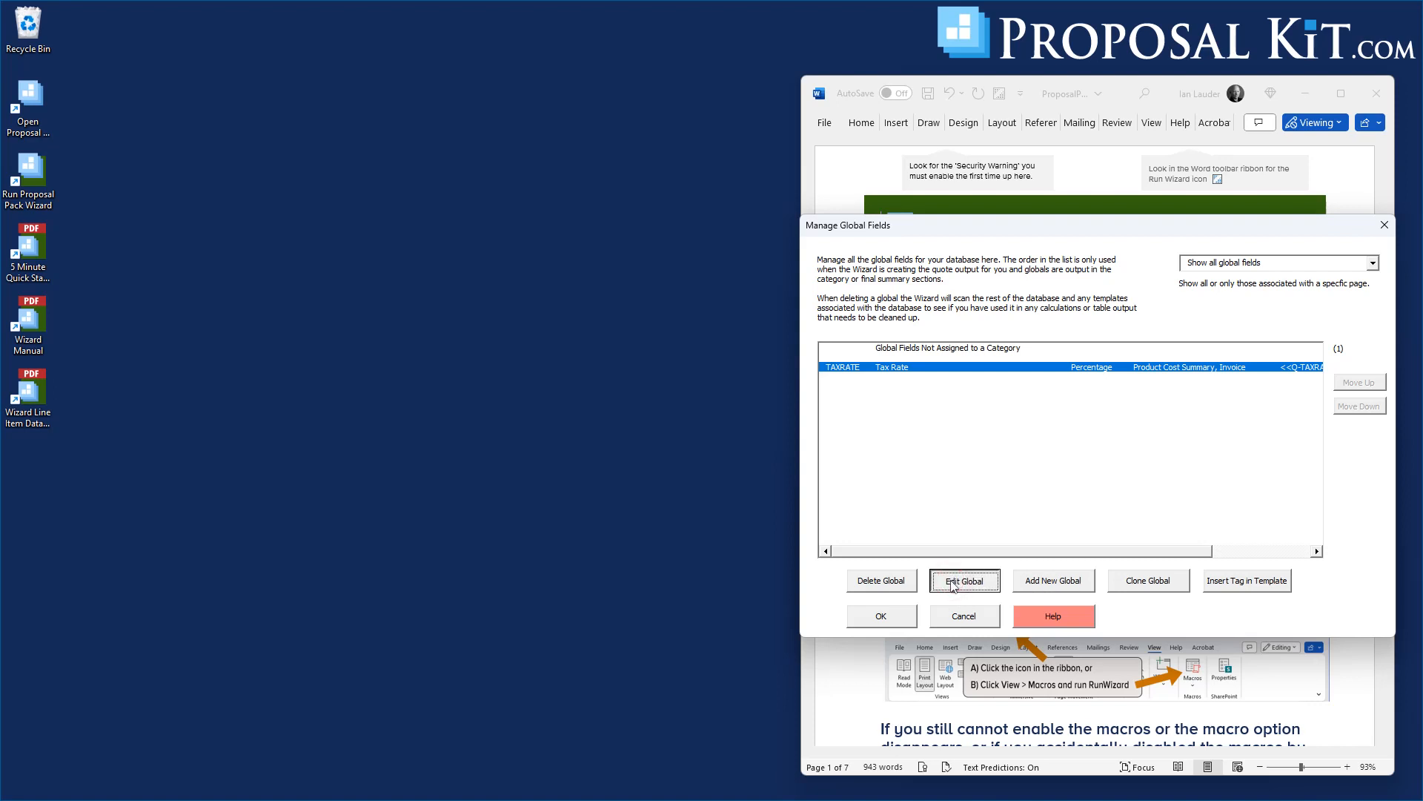
Step: Add a new Currency global field with the identifier SHIPPING and the label "Shipping"
left_click(1042, 579)
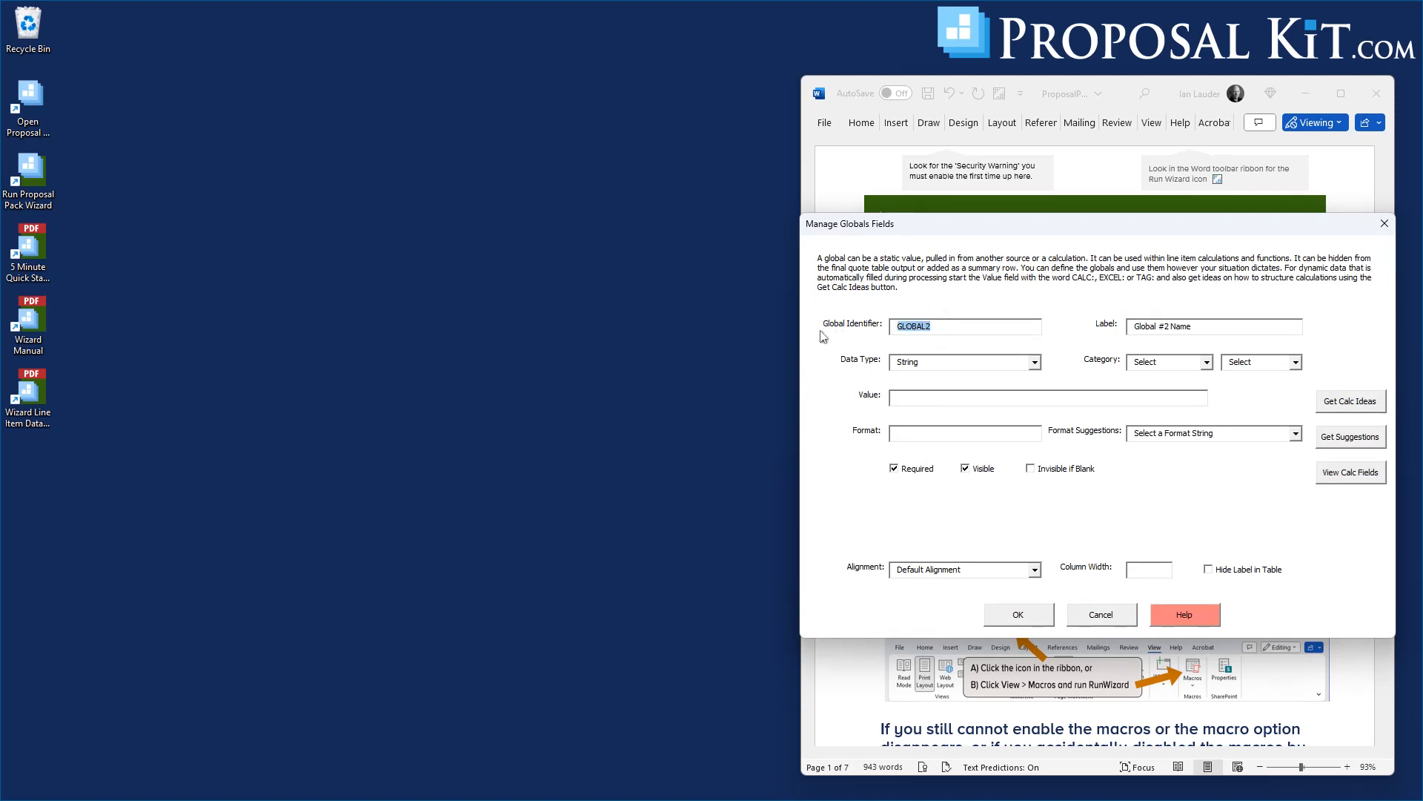
type("SHIPPING")
left_click(1203, 326)
type("Shipping")
left_click(976, 361)
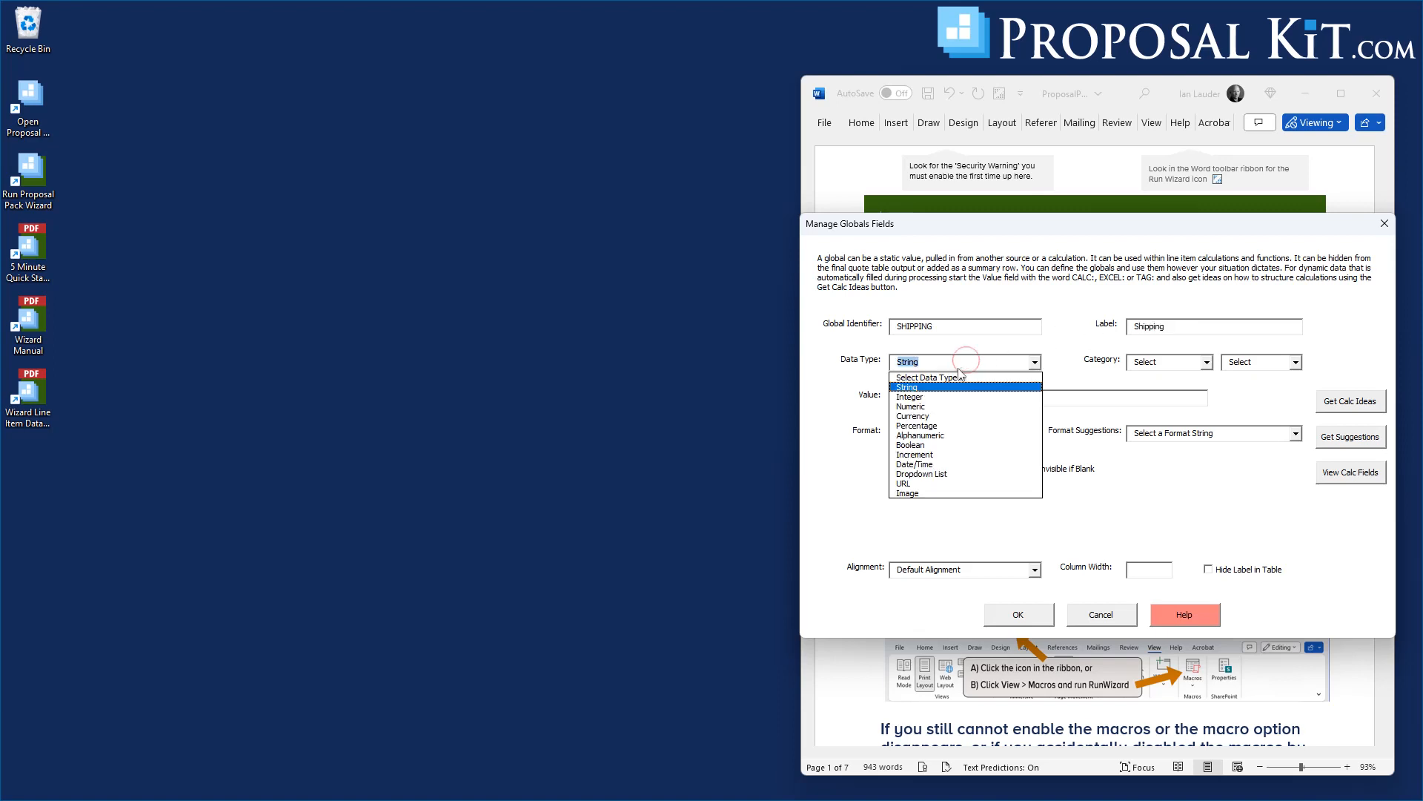
left_click(919, 417)
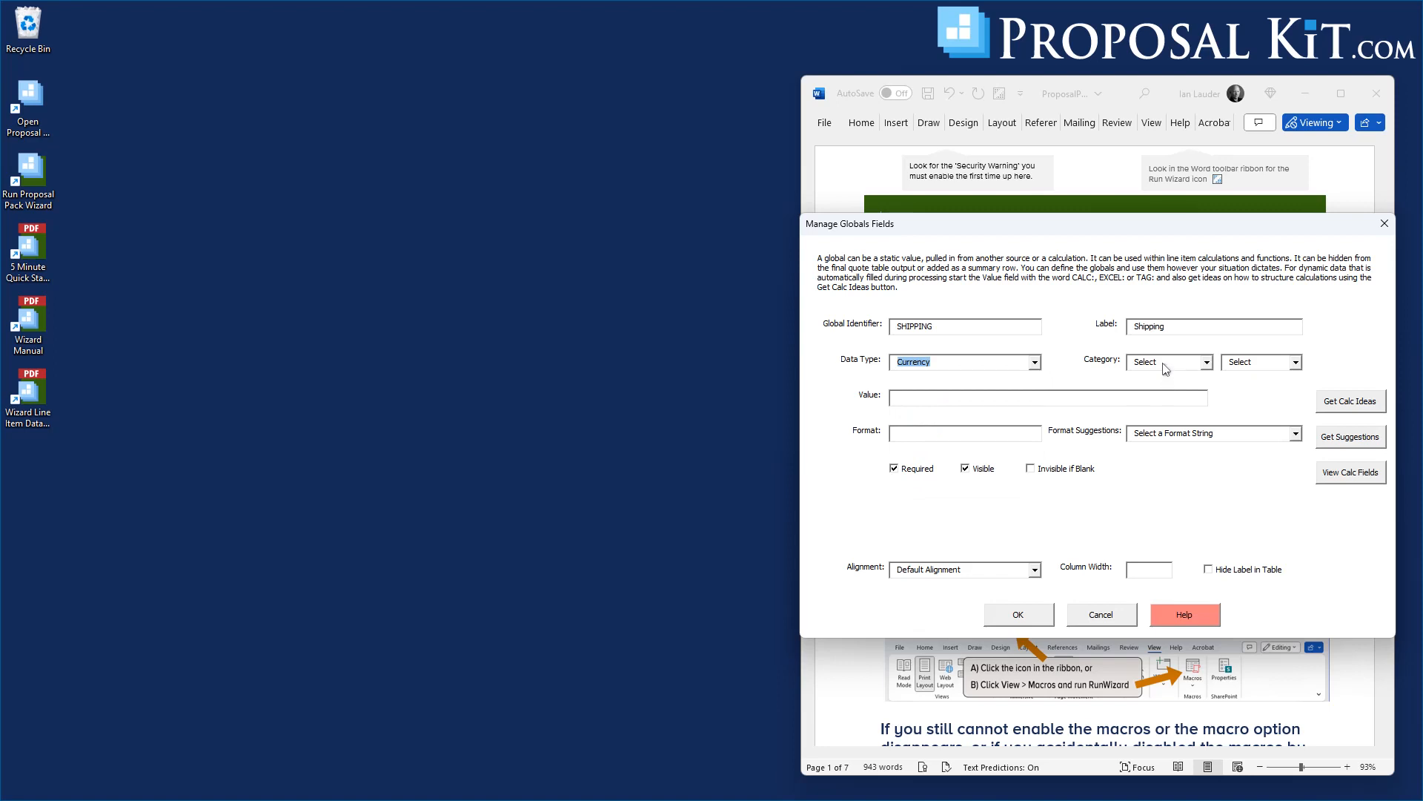
Step: Assign the Shipping global to PRODCAT as a Summary Field and save it with a value of 0
left_click(1167, 362)
left_click(1153, 388)
left_click(1242, 363)
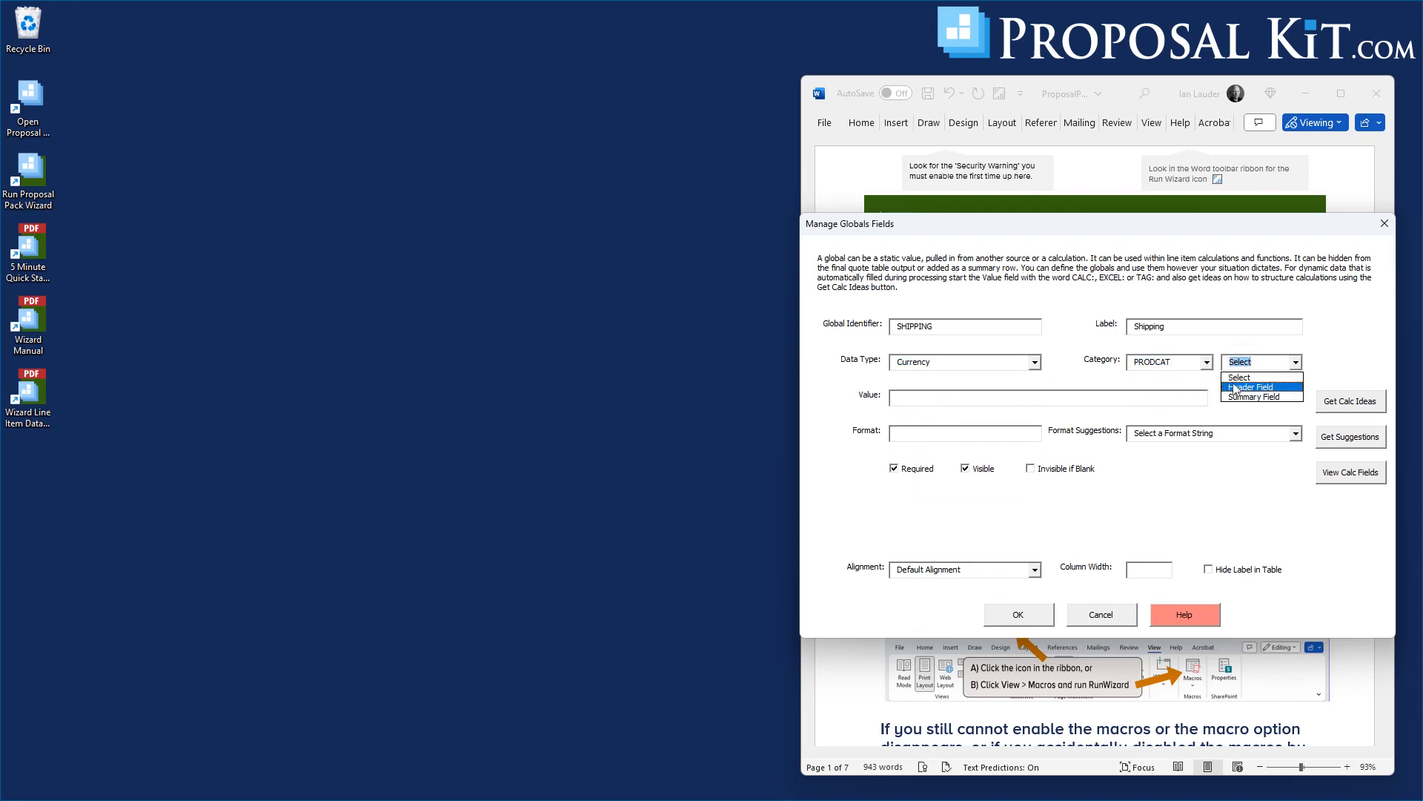
left_click(1206, 402)
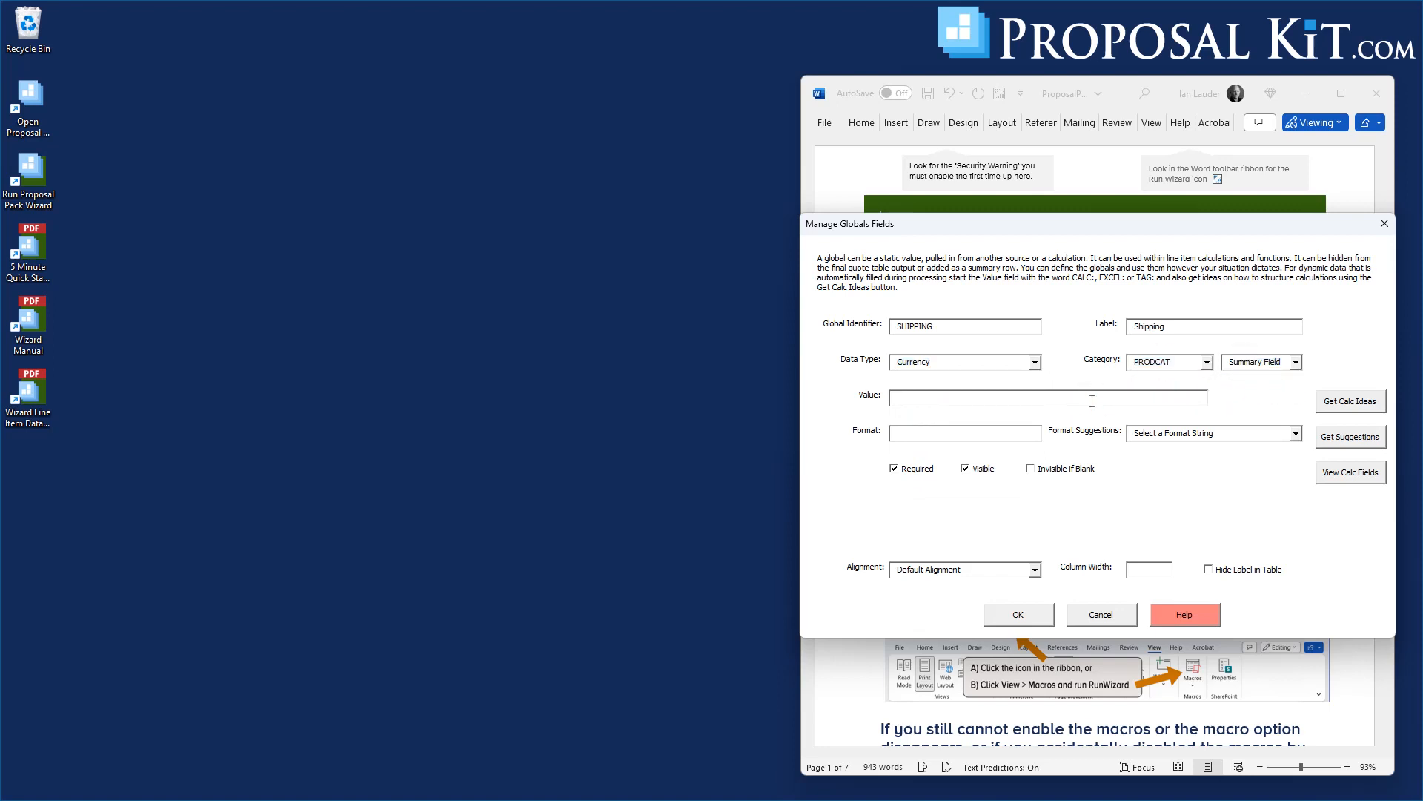
type("0")
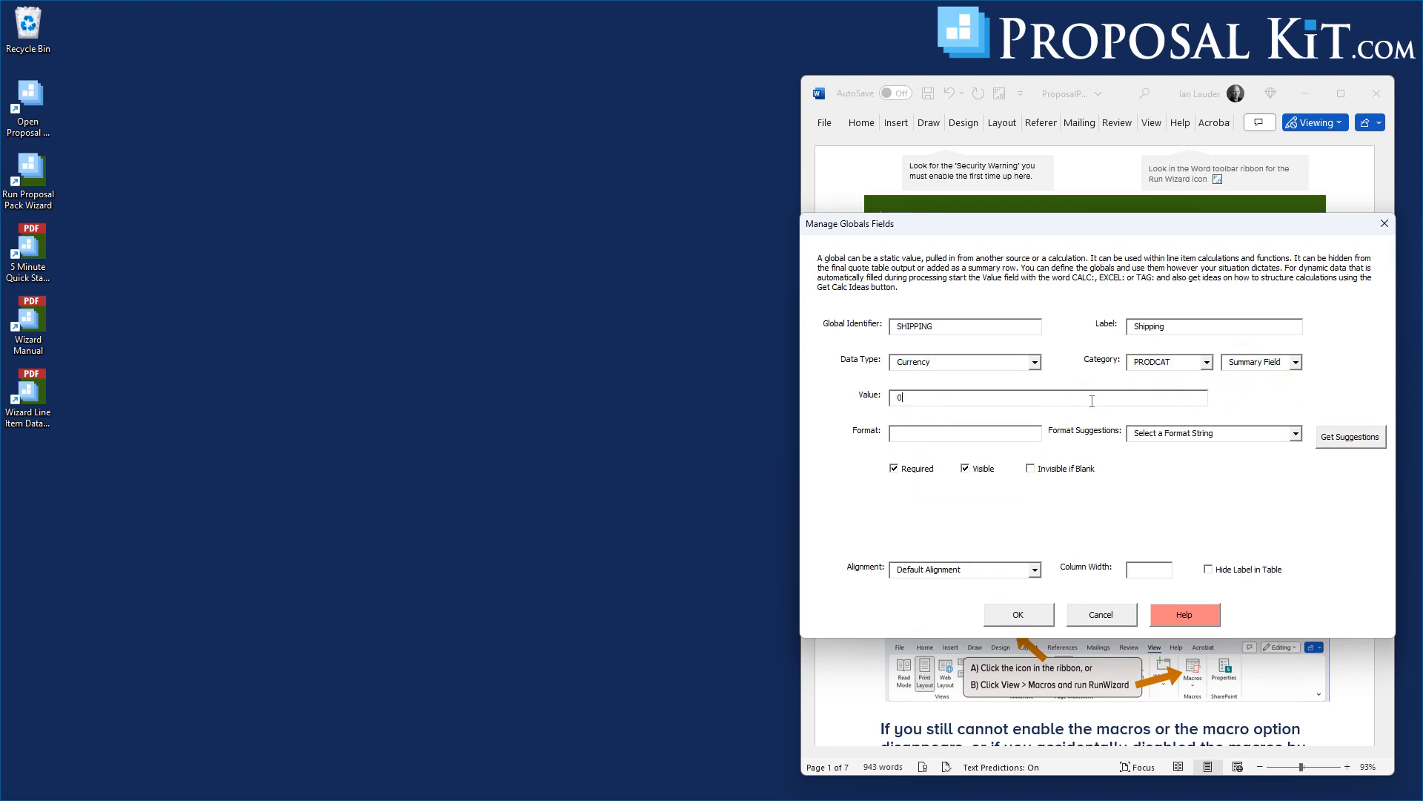
left_click(1018, 617)
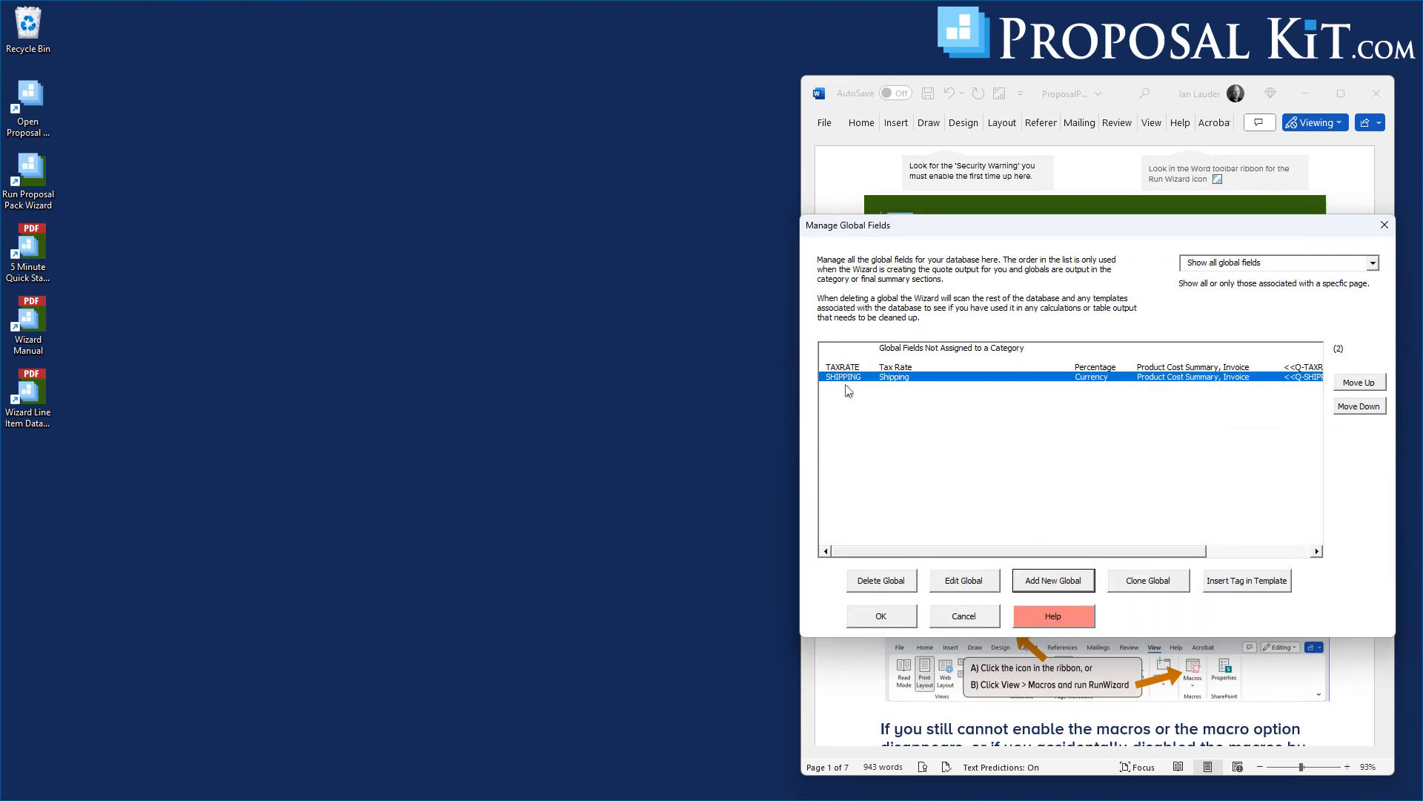
Step: Add a new Currency global field with the identifier SUBTOTAL and the label "Subtotal"
left_click(1054, 582)
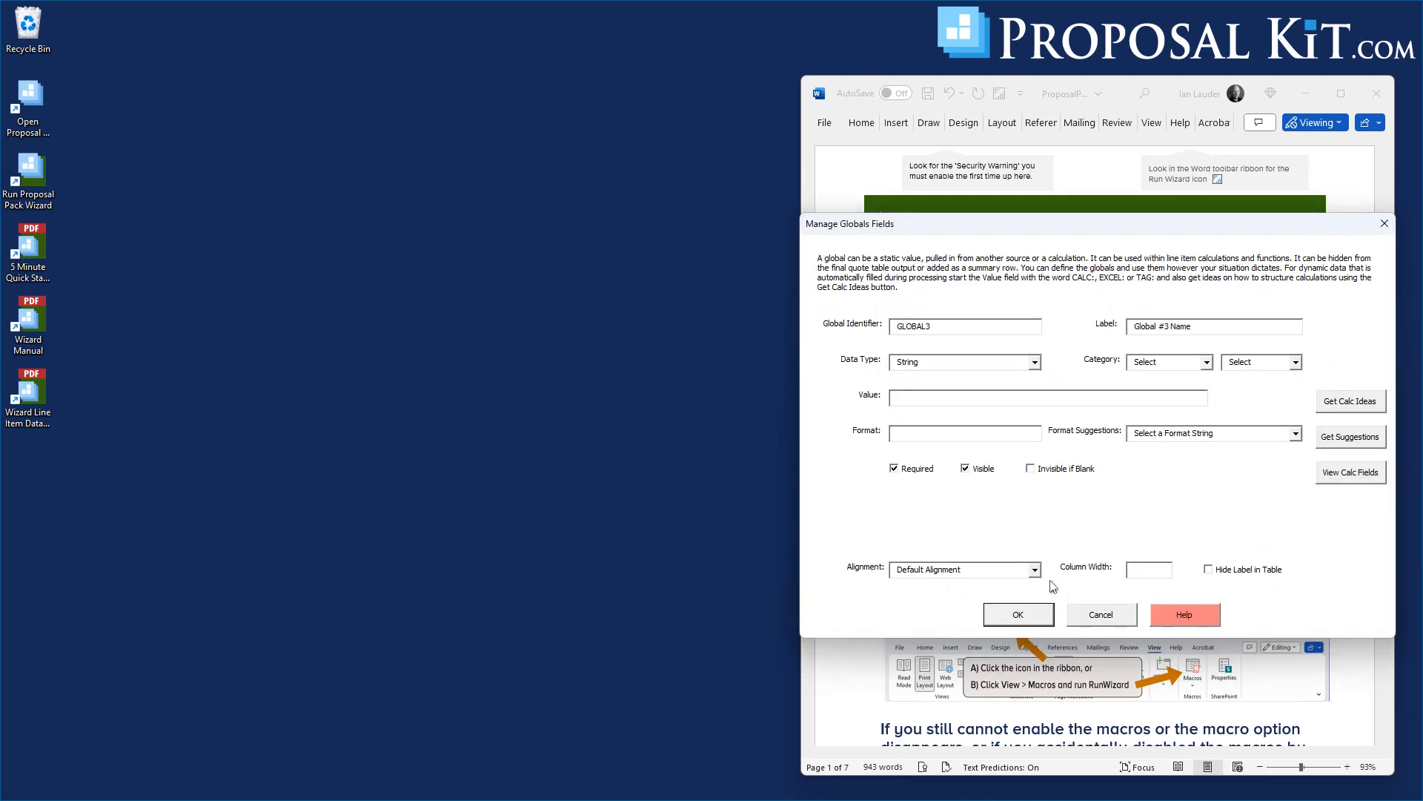
double_click(939, 328)
type("SUBTOTAL")
key("Tab")
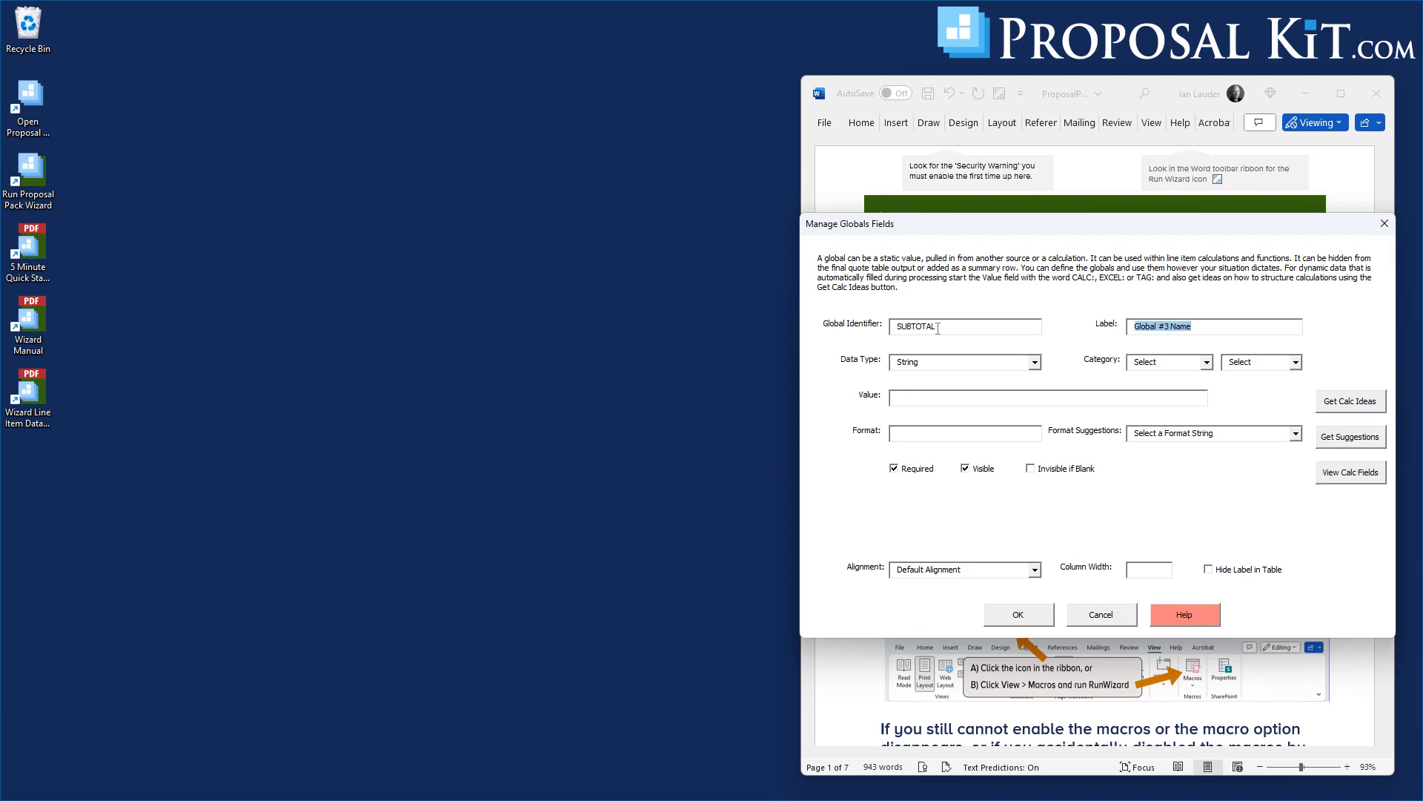
type("Subtotal")
left_click(931, 363)
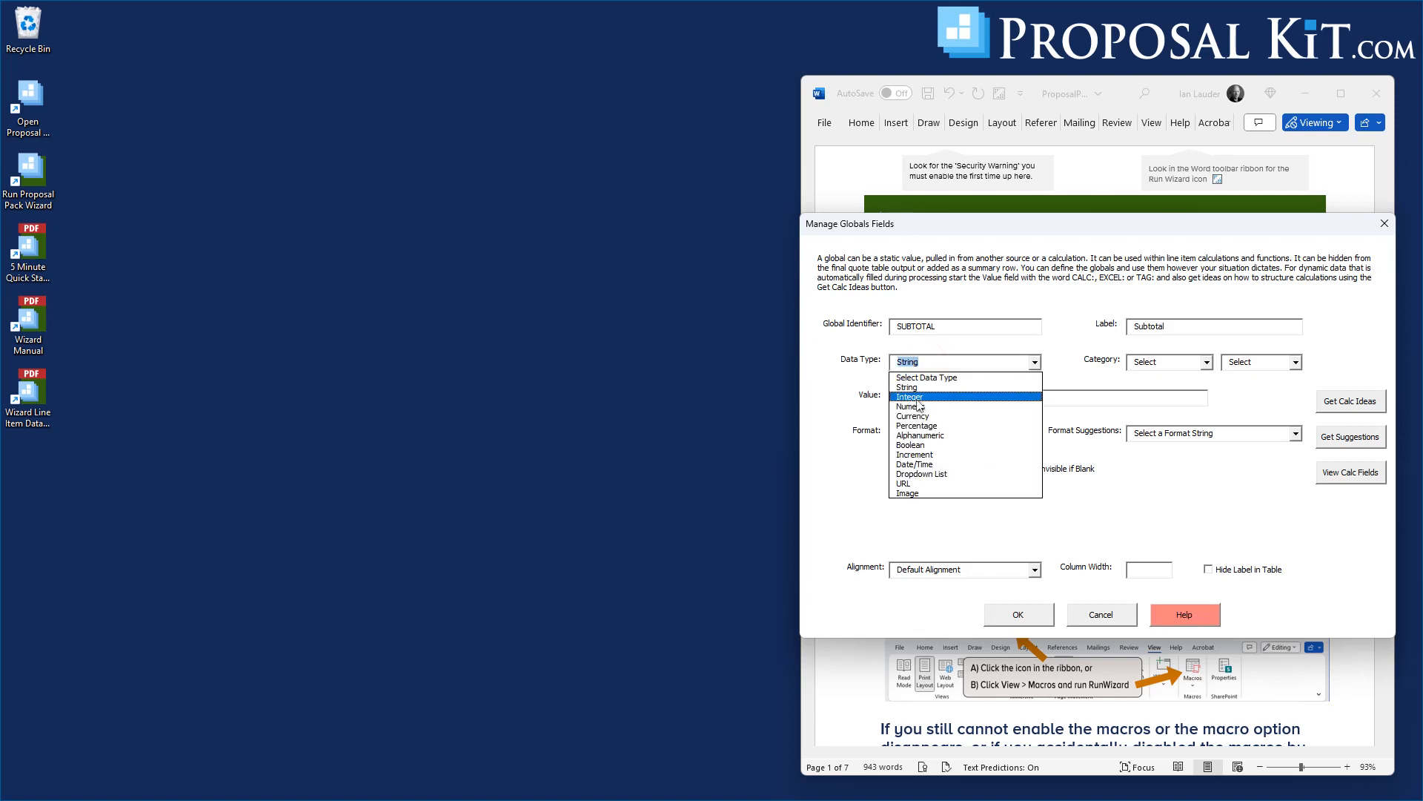
left_click(914, 420)
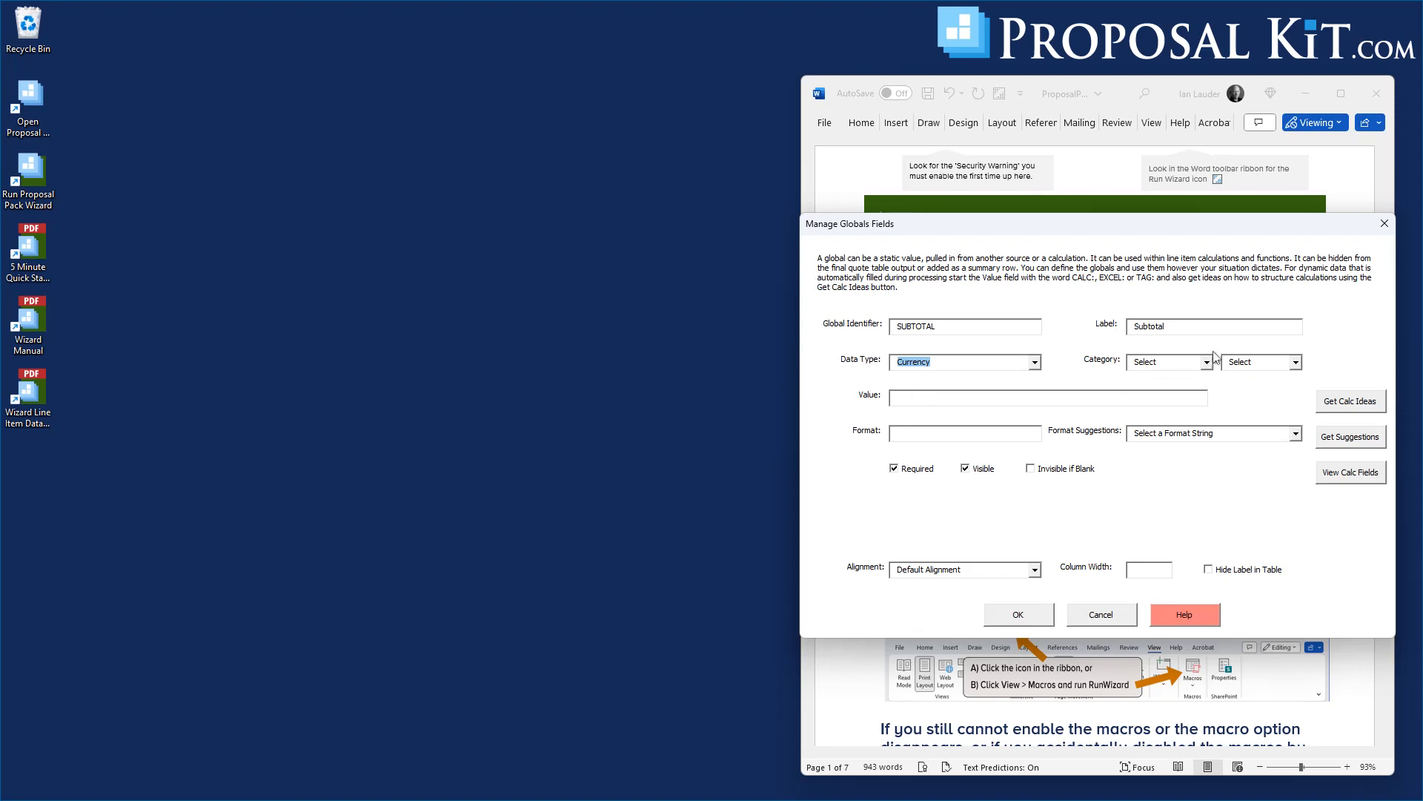
Step: Start the Subtotal value with CALC:( and insert the SUM(CATCODE:FIELDCODE) function from the available calculation codes
left_click(914, 396)
type("CALC")
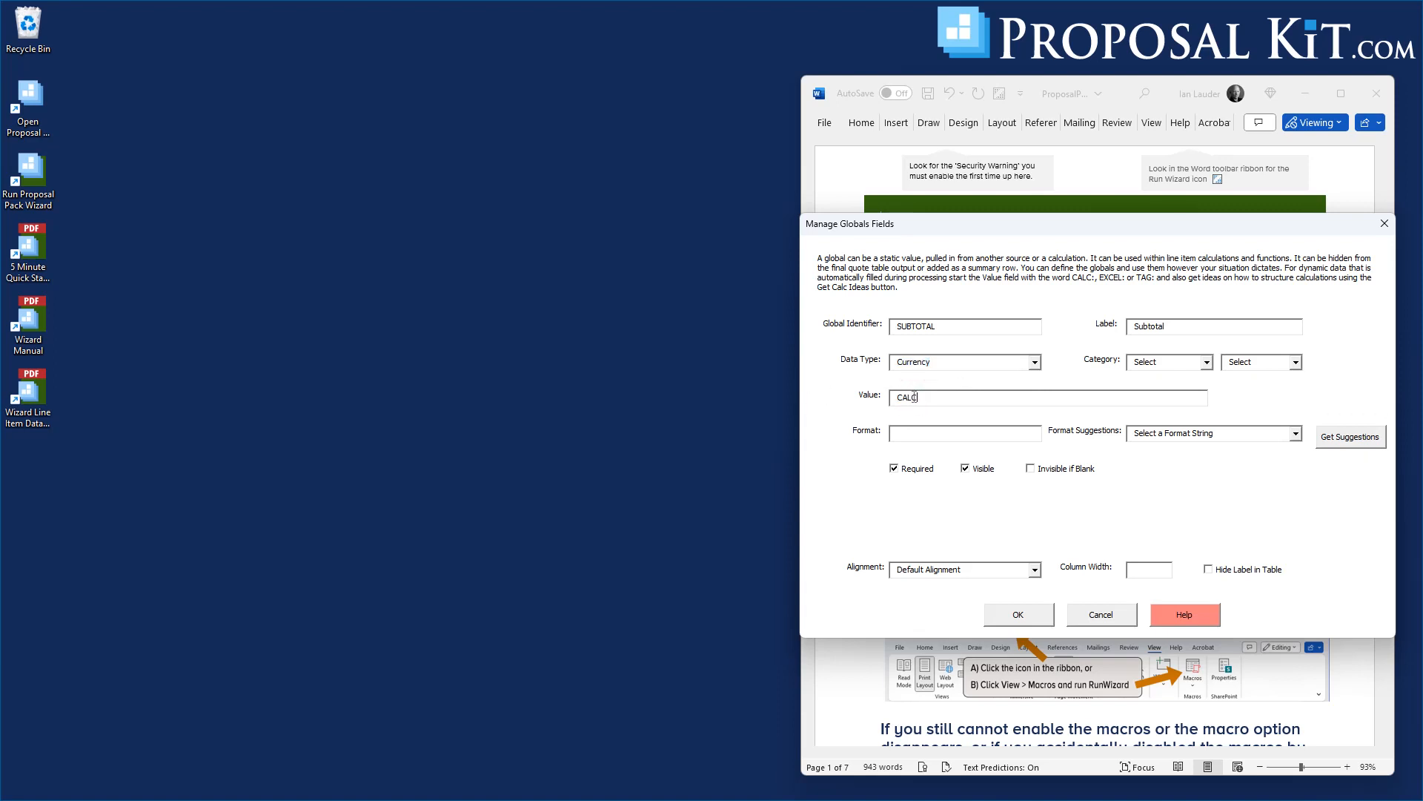
type(":(")
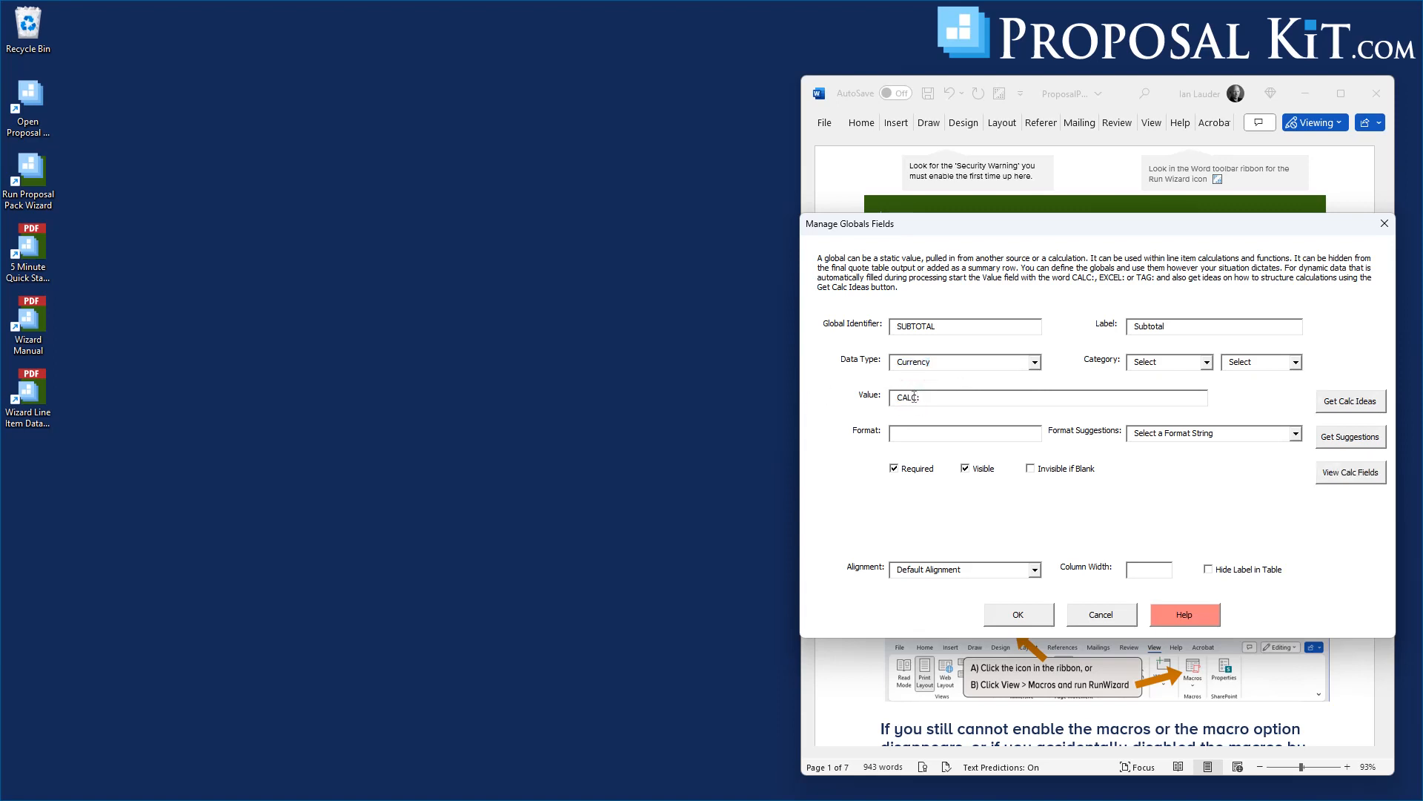
left_click(1347, 475)
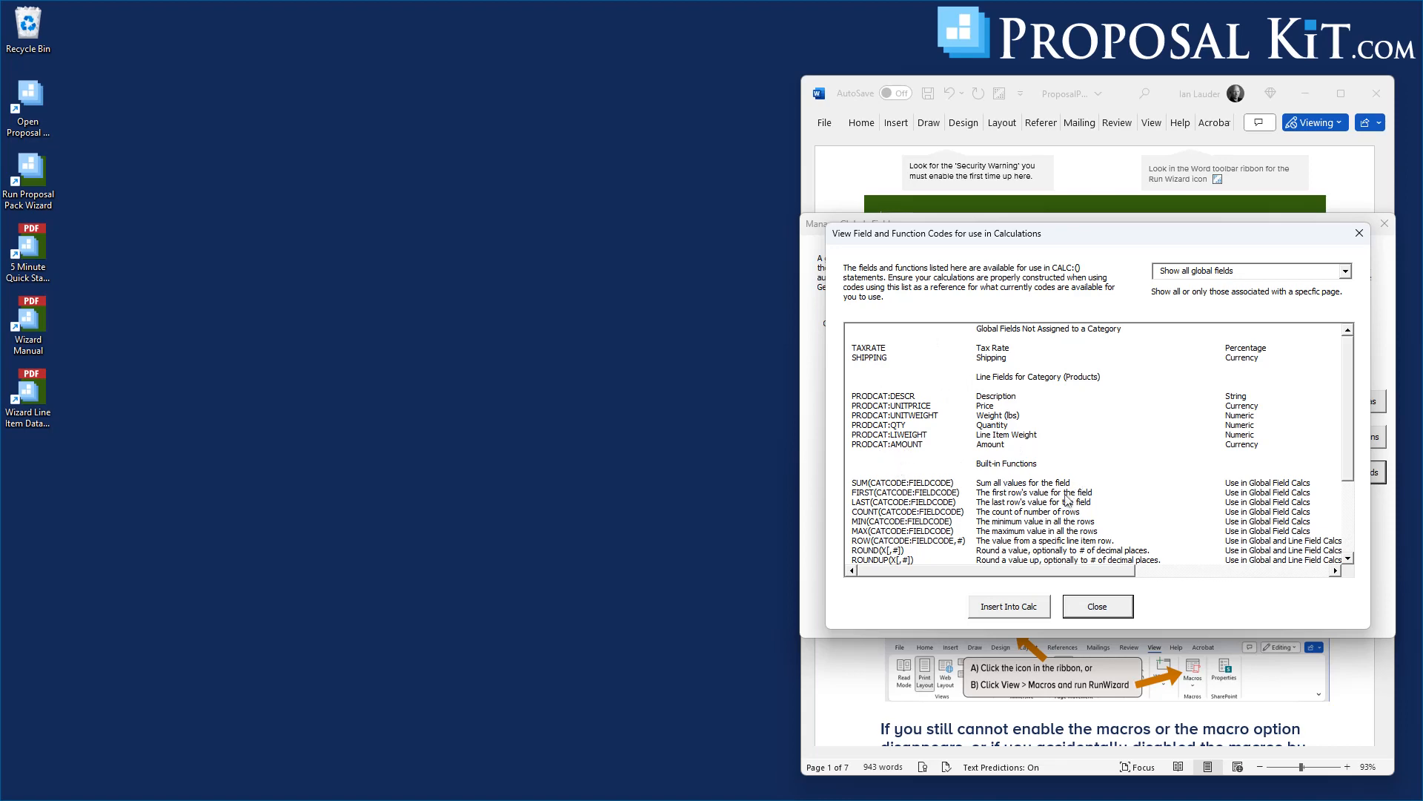
left_click_drag(1350, 414, 1357, 450)
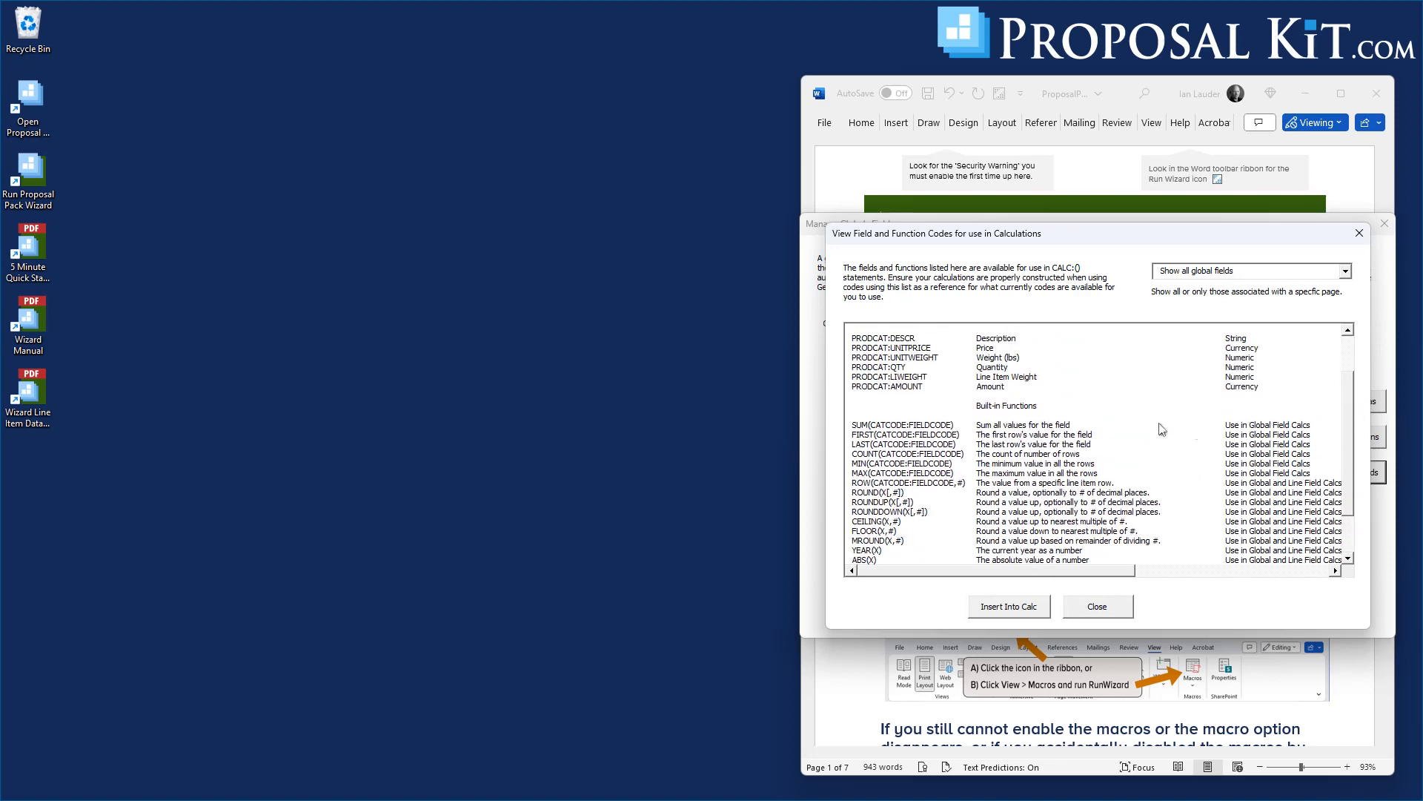
left_click(913, 425)
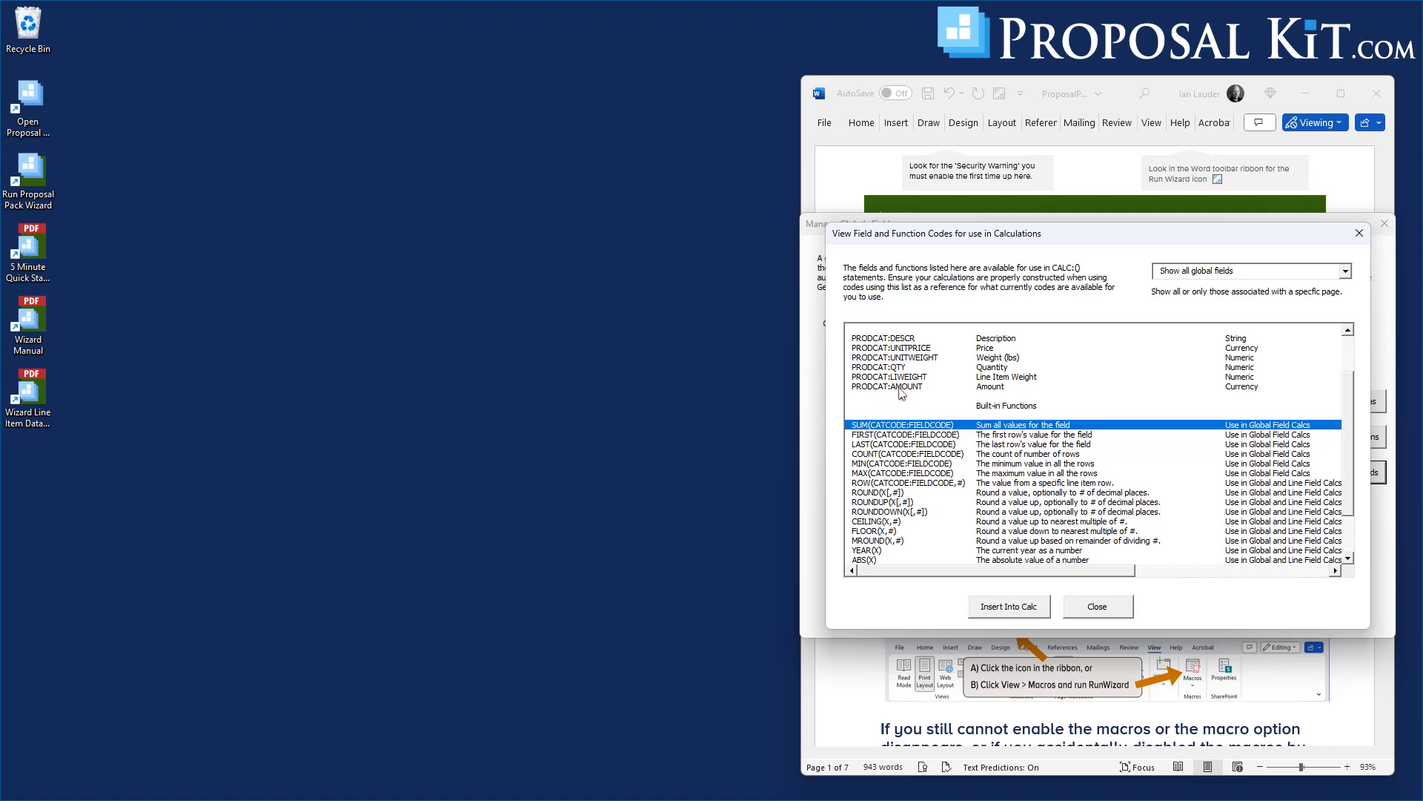
left_click(1010, 607)
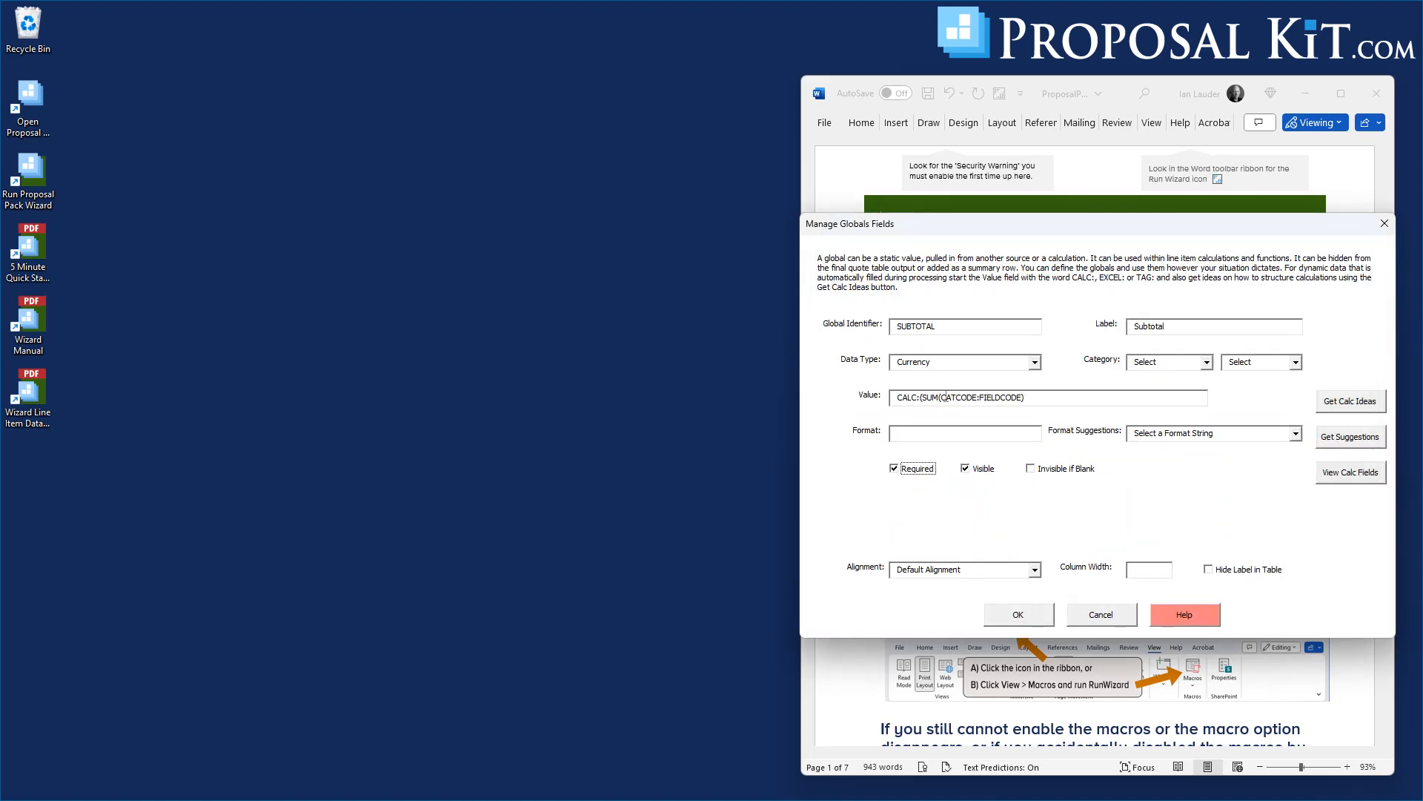
Step: Replace the SUM placeholder with the PRODCAT:AMOUNT field code, complete the value as CALC:(SUM(PRODCAT:AMOUNT)), and save the Subtotal global
left_click_drag(942, 397, 999, 399)
key("BackSpace")
left_click(1335, 473)
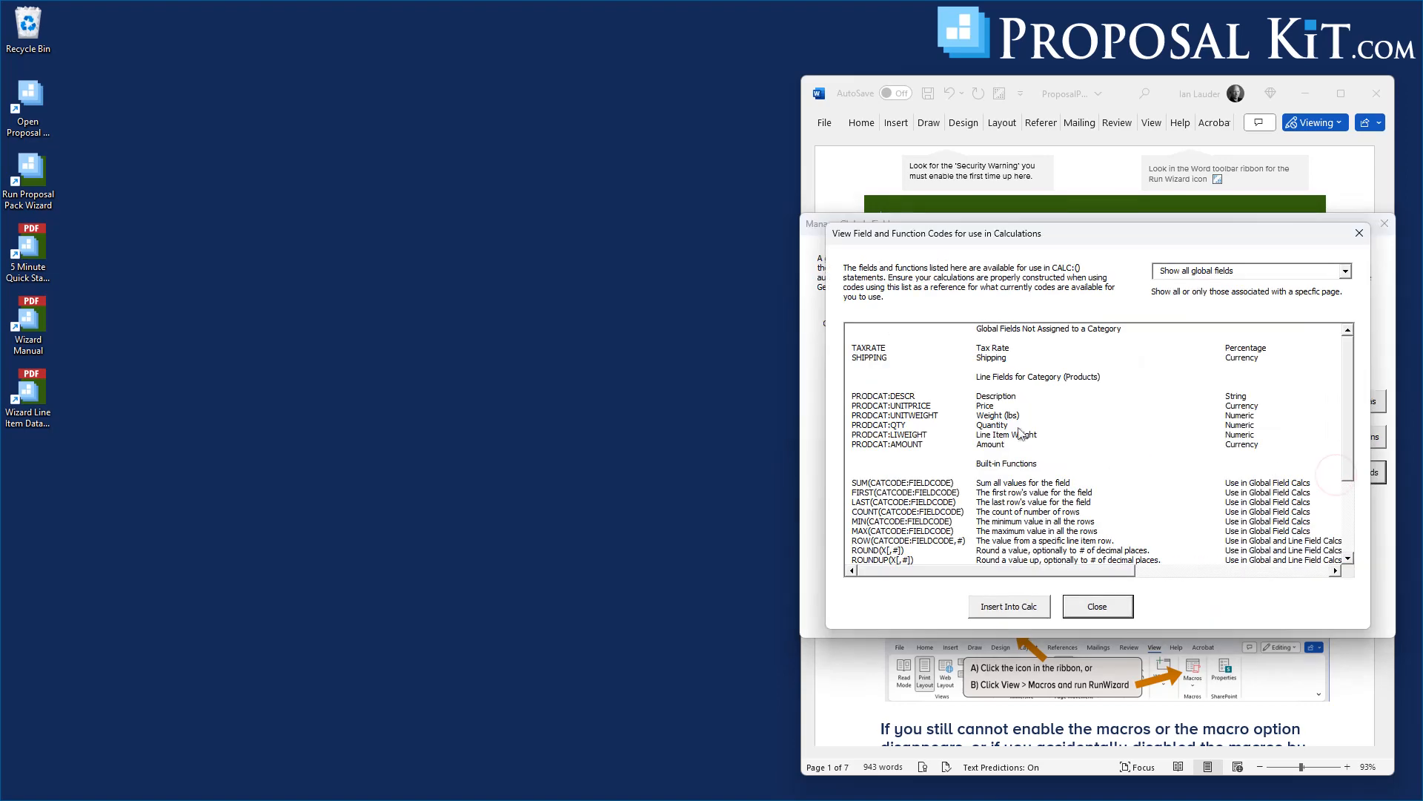
left_click(903, 445)
left_click(1008, 605)
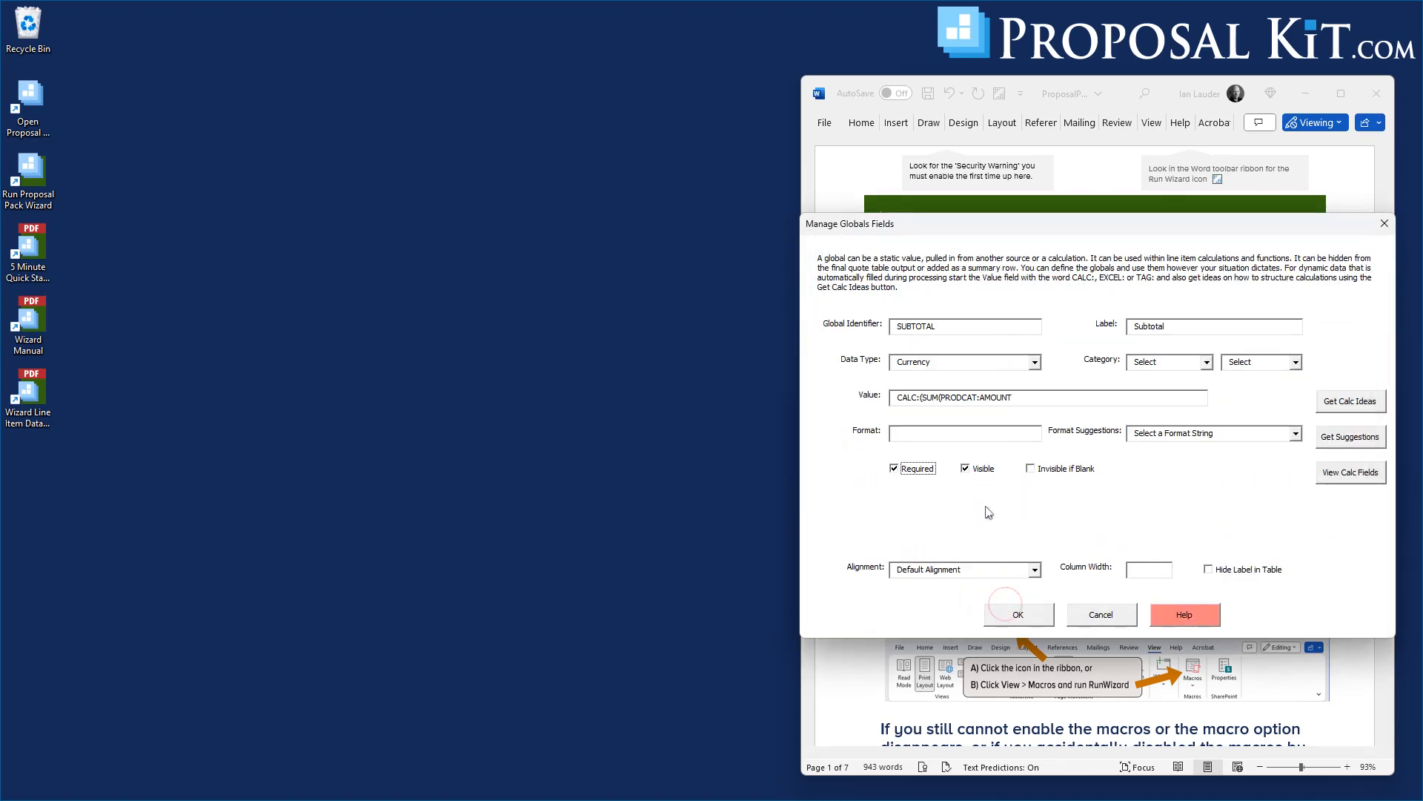
left_click(1027, 398)
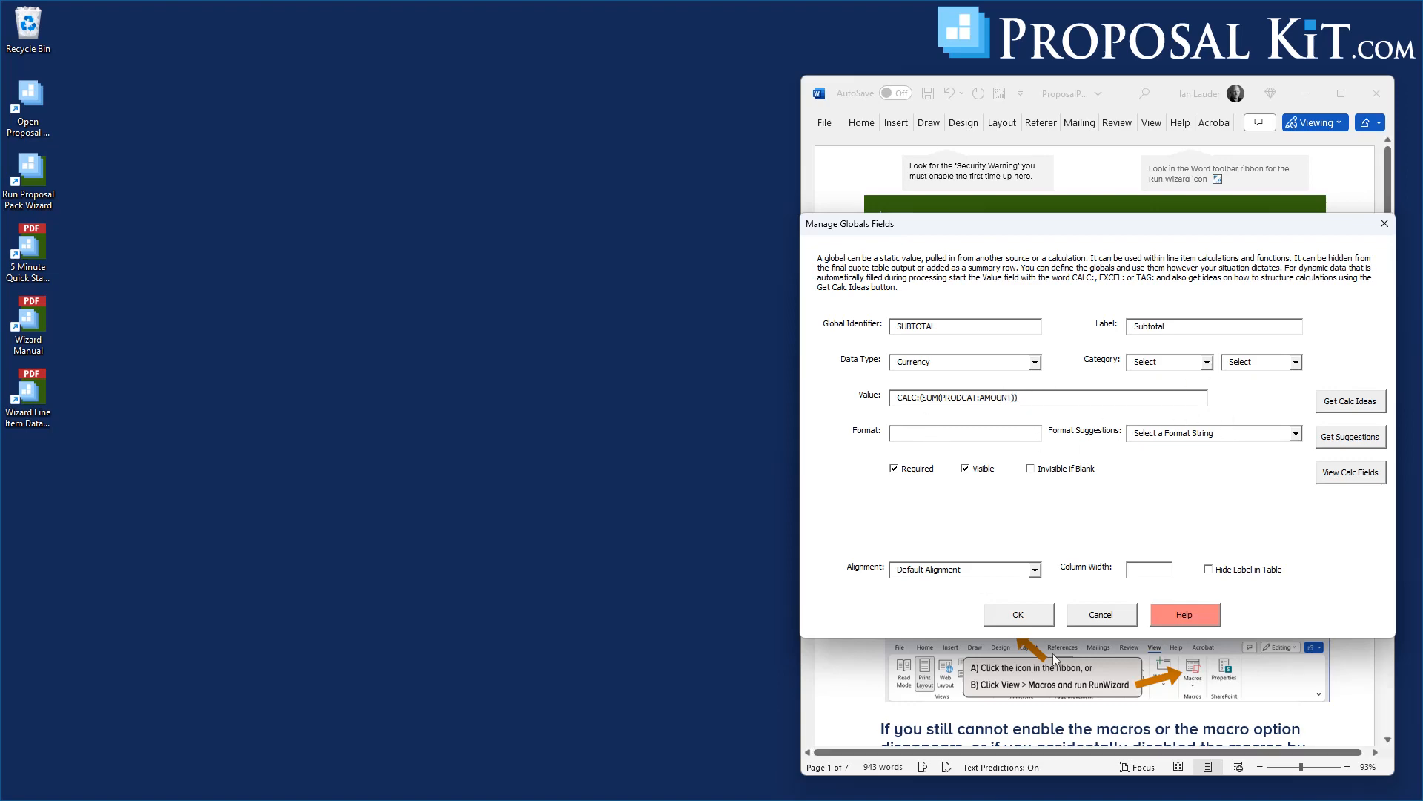
left_click(1036, 616)
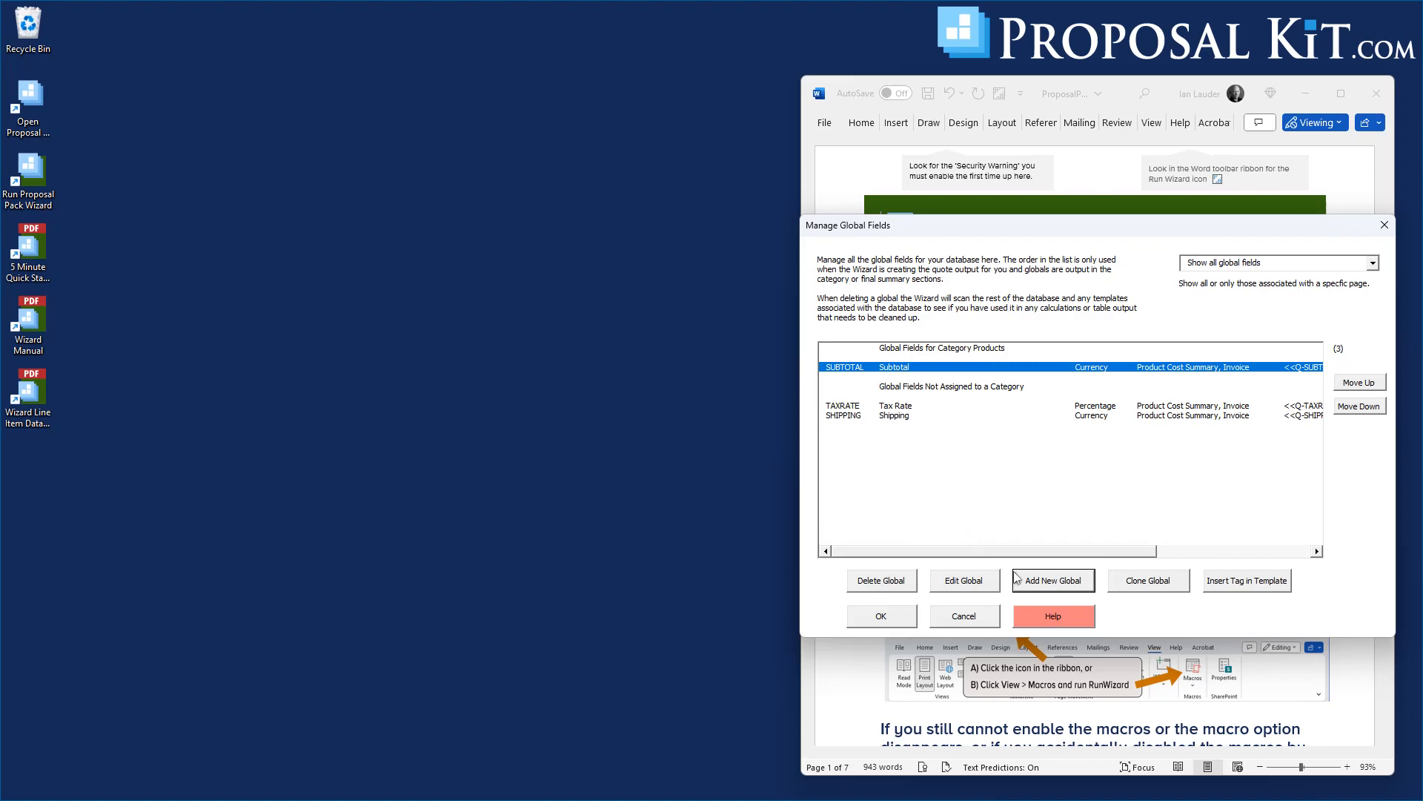
Step: Add a new Numeric global field with the identifier TOTWEIGHT and the label "Weight Total"
left_click(1069, 582)
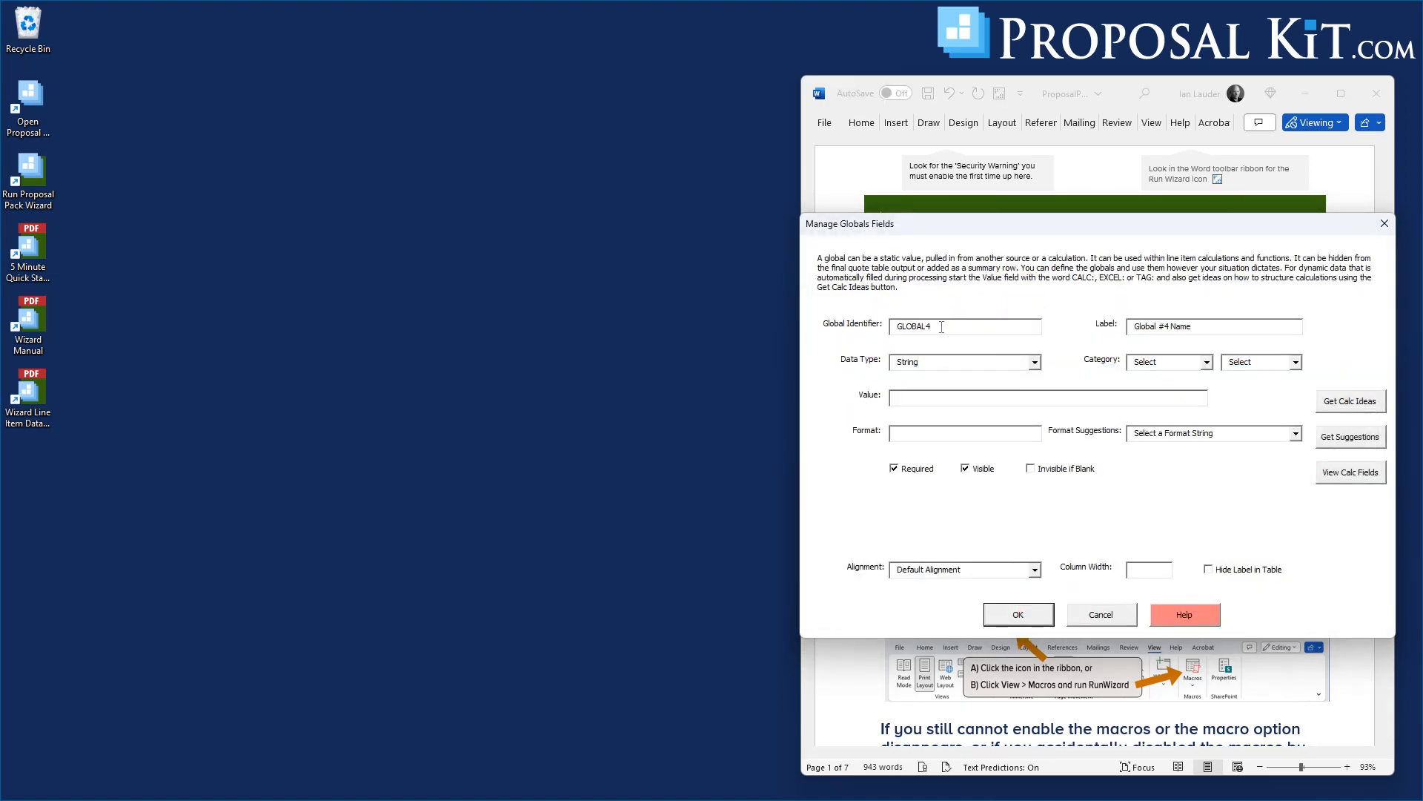
left_click_drag(942, 327, 877, 331)
type("TOTWEIGHT")
left_click(898, 326)
left_click_drag(1209, 328, 1126, 336)
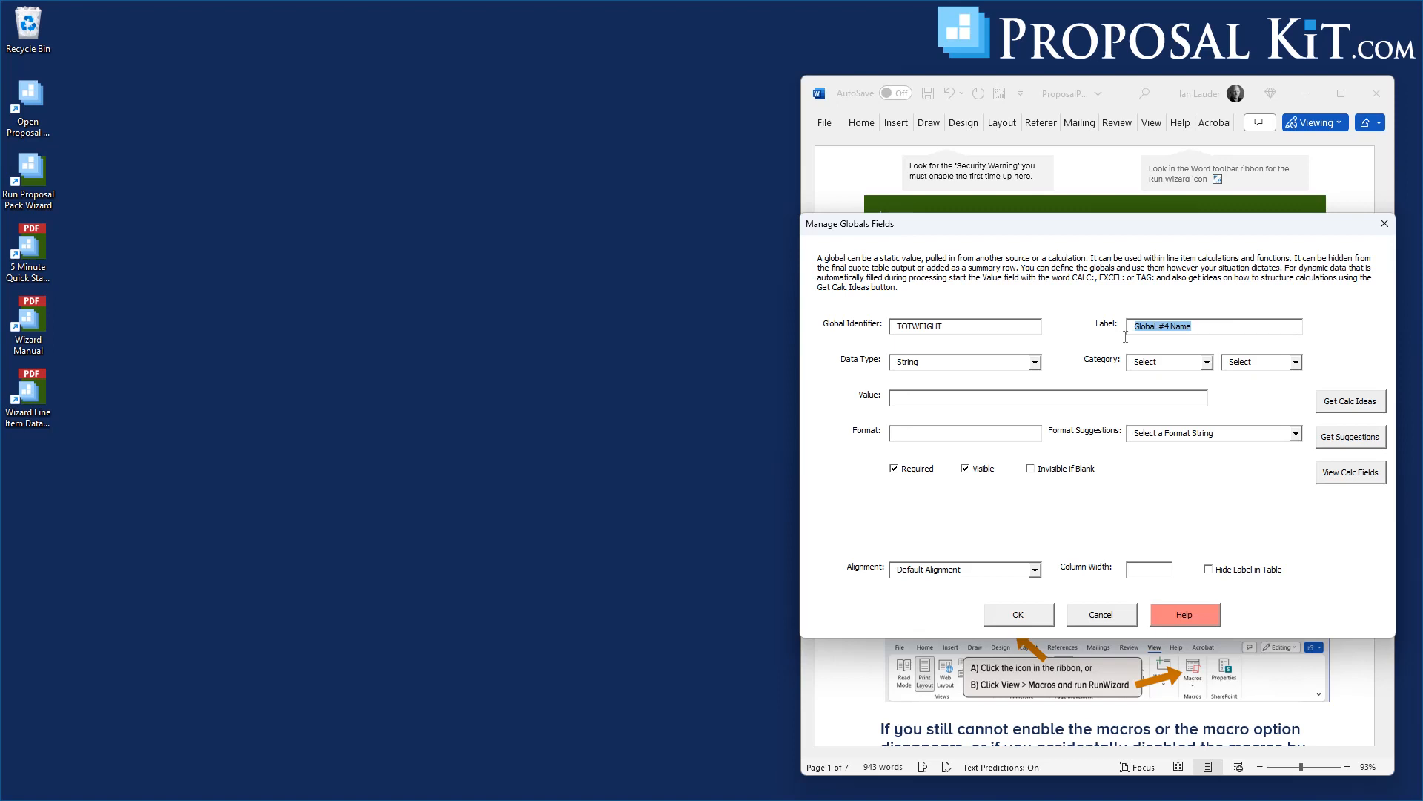
type("Weight Total")
left_click(986, 363)
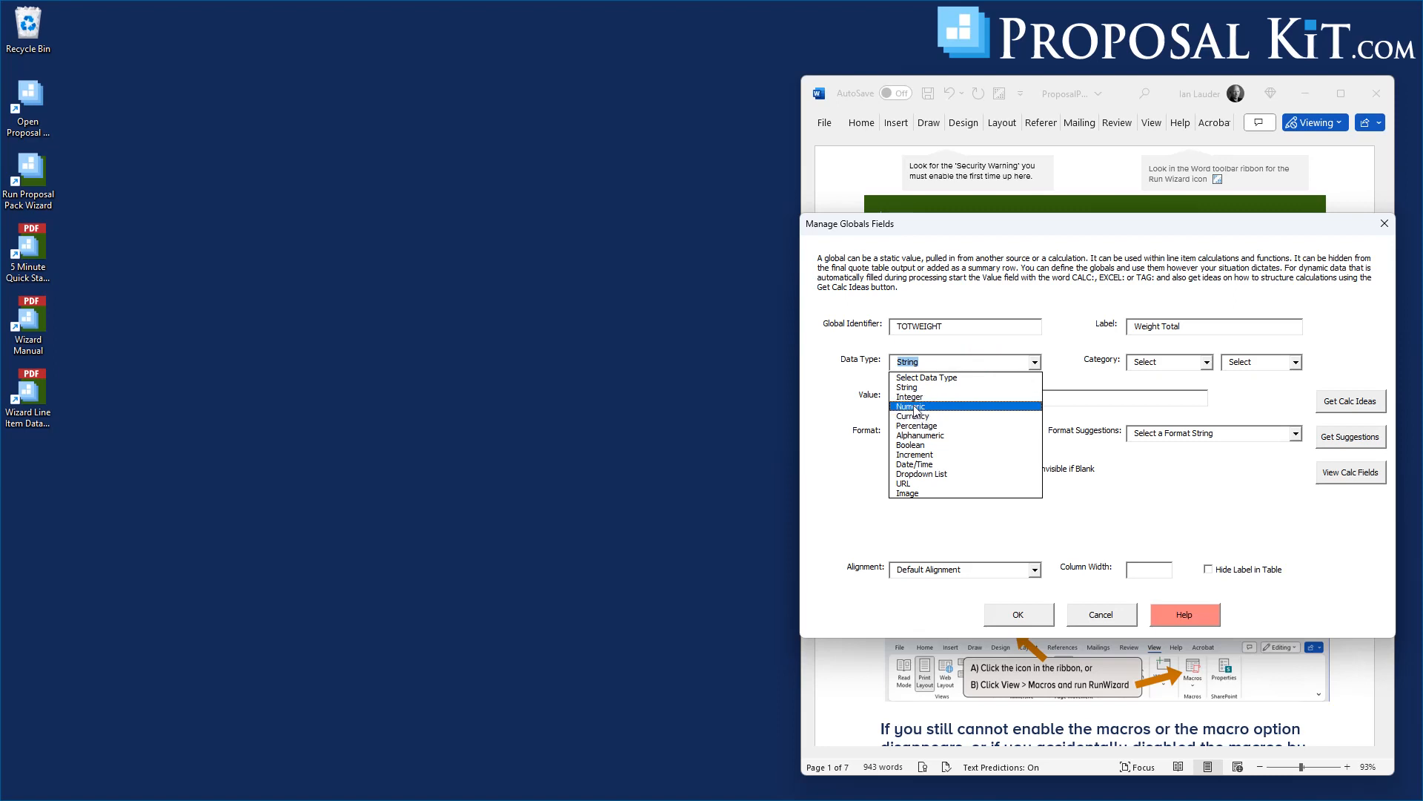
left_click(915, 410)
Step: Start the Weight Total value with CALC:( and insert the SUM(CATCODE:FIELDCODE) function from the available calculation codes
left_click(946, 400)
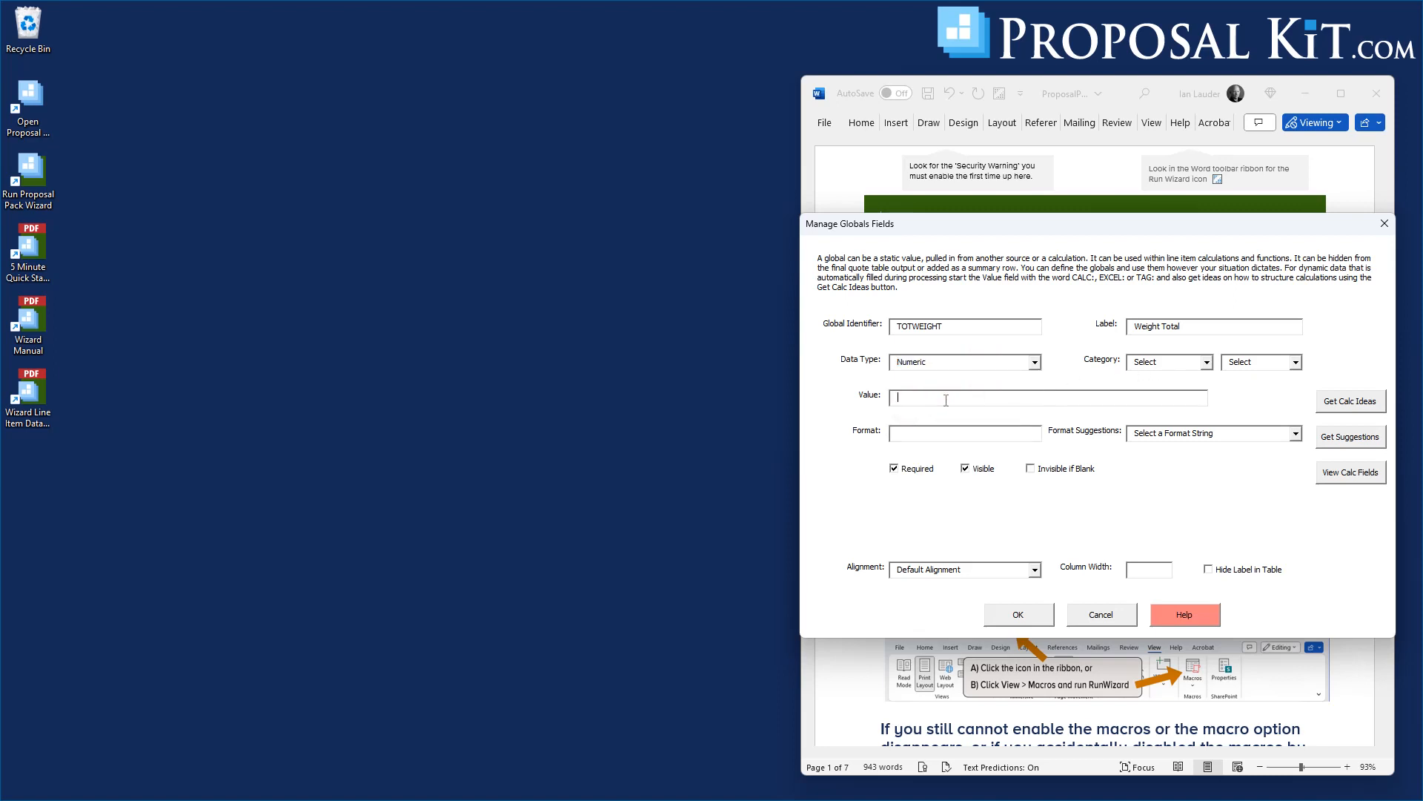
type("CALC")
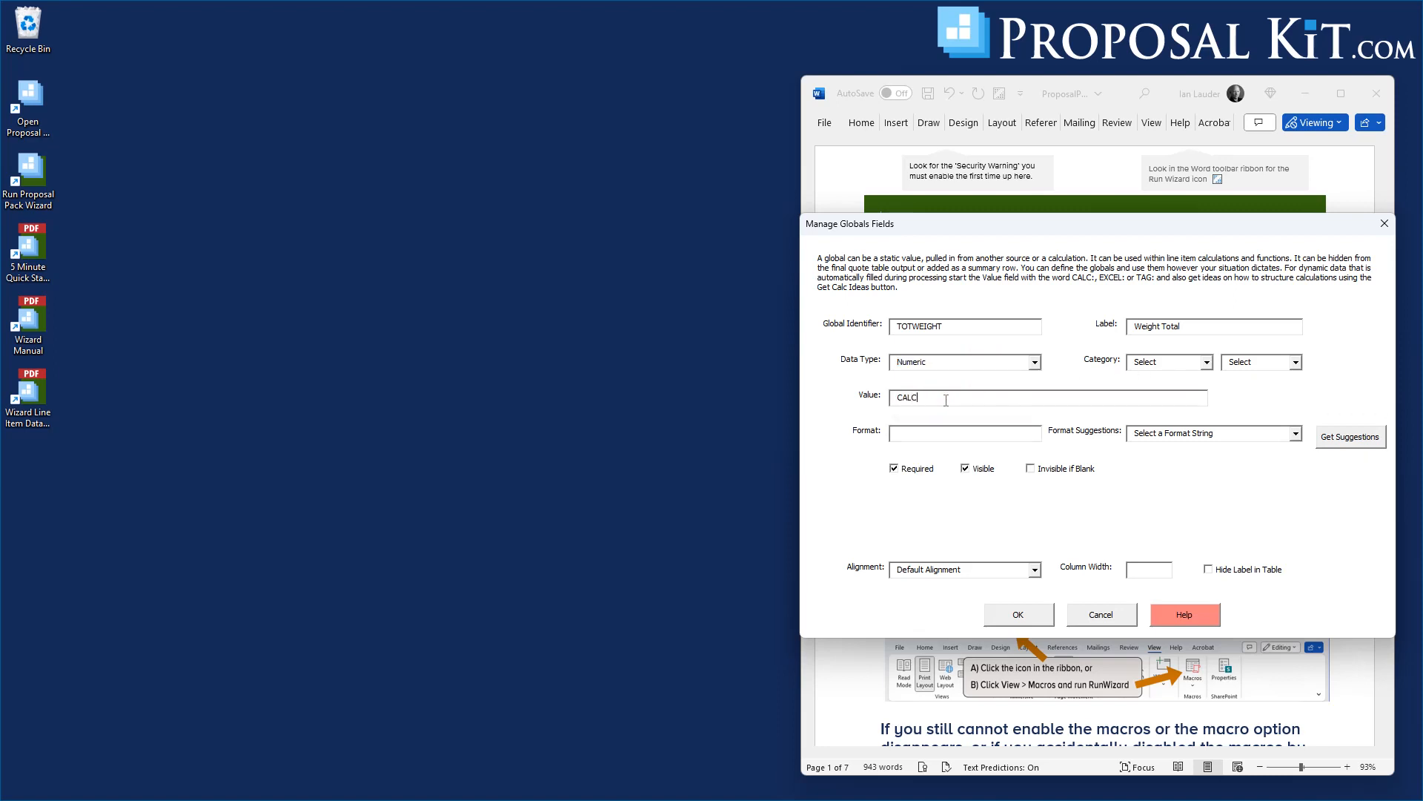
type(":(")
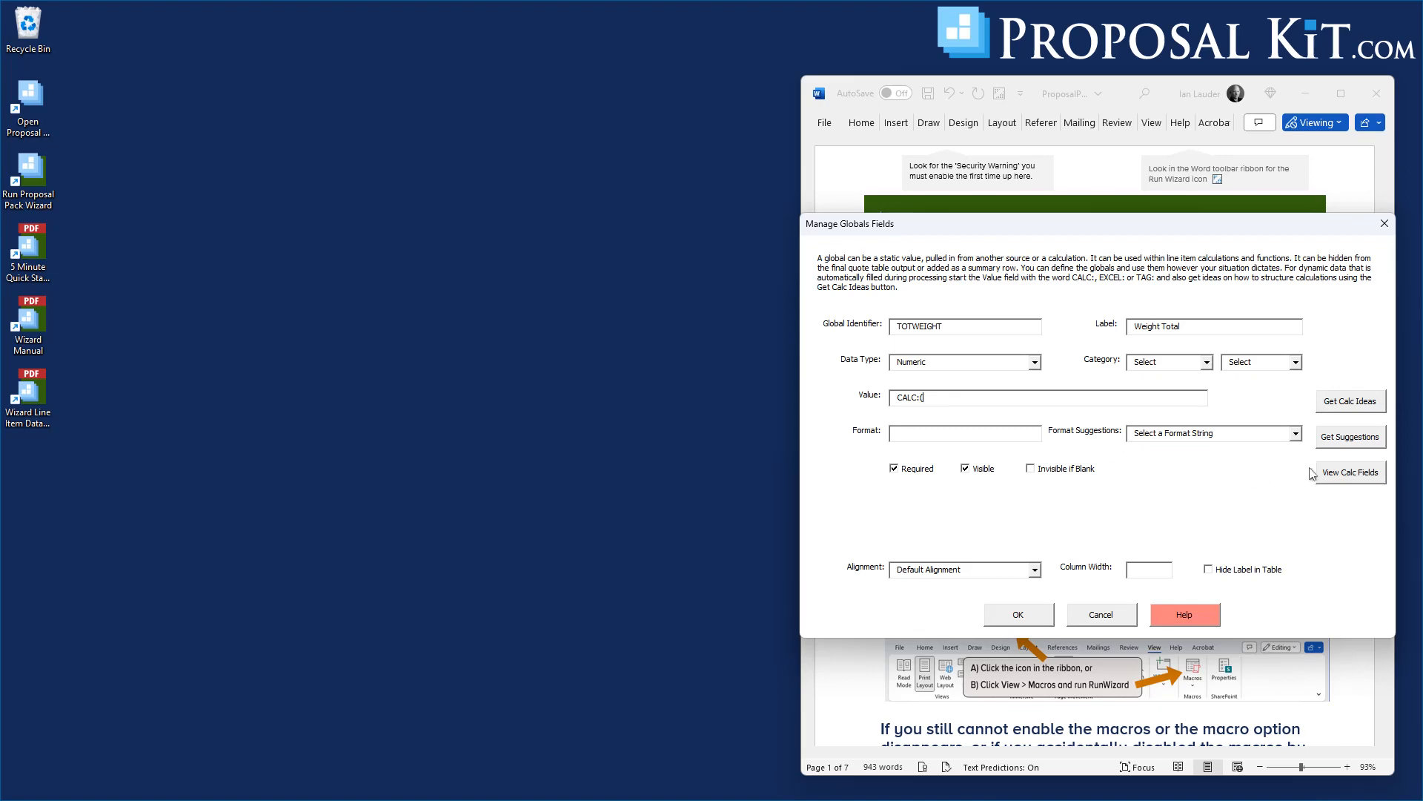
left_click(1338, 472)
left_click(910, 519)
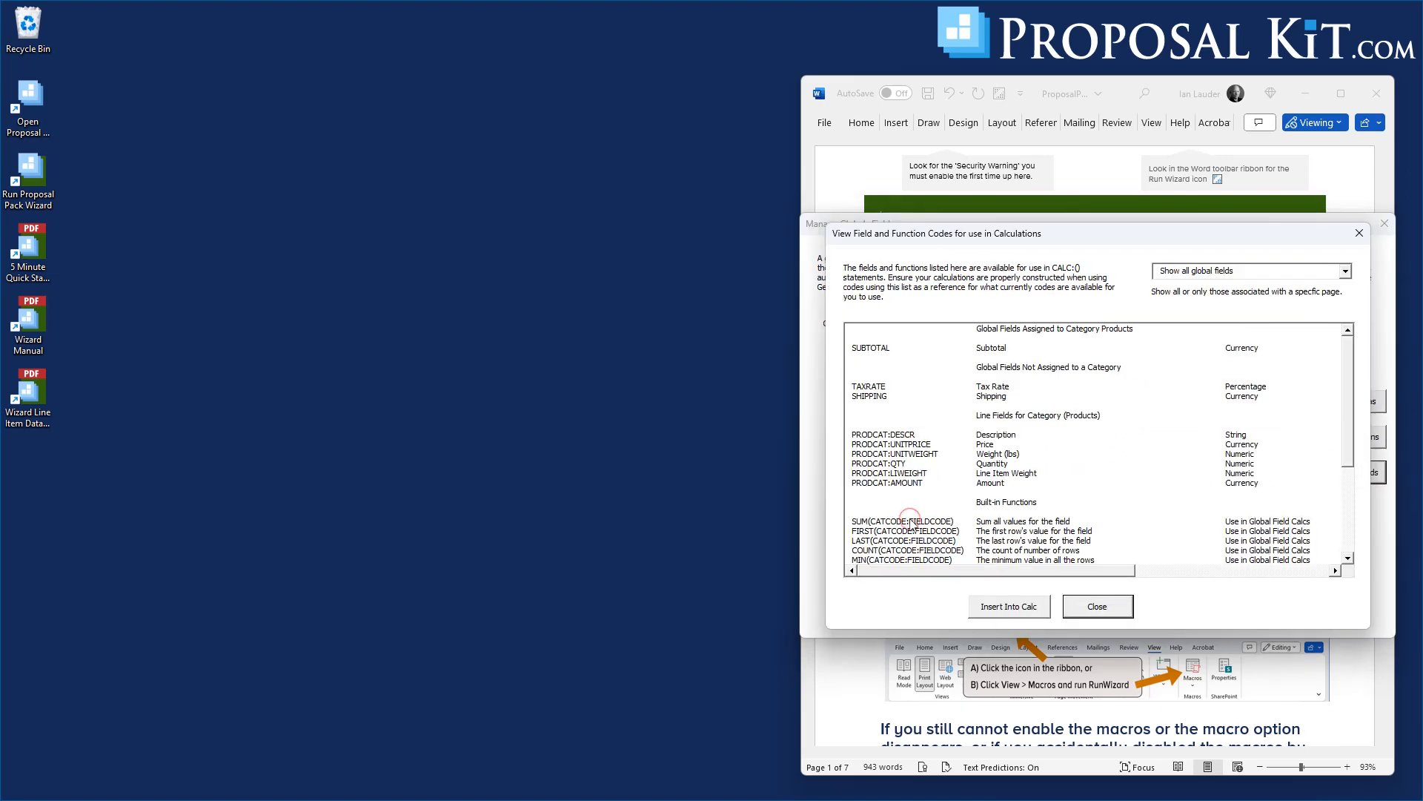
left_click(1009, 606)
Step: Replace the SUM placeholder with the PRODCAT:LIWEIGHT field code and complete the value as CALC:(SUM(PRODCAT:LIWEIGHT))
left_click_drag(942, 397, 1029, 397)
key("Delete")
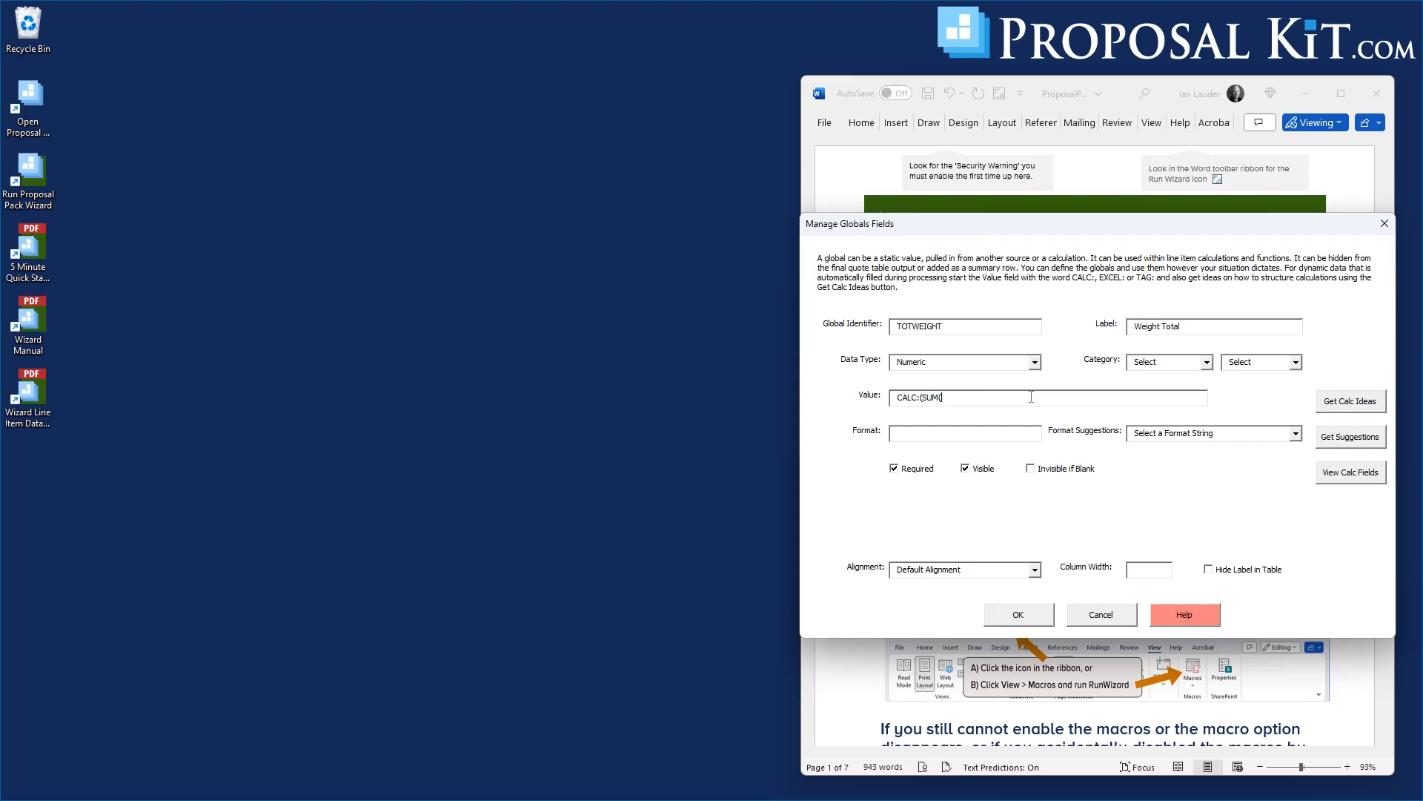
left_click(1337, 475)
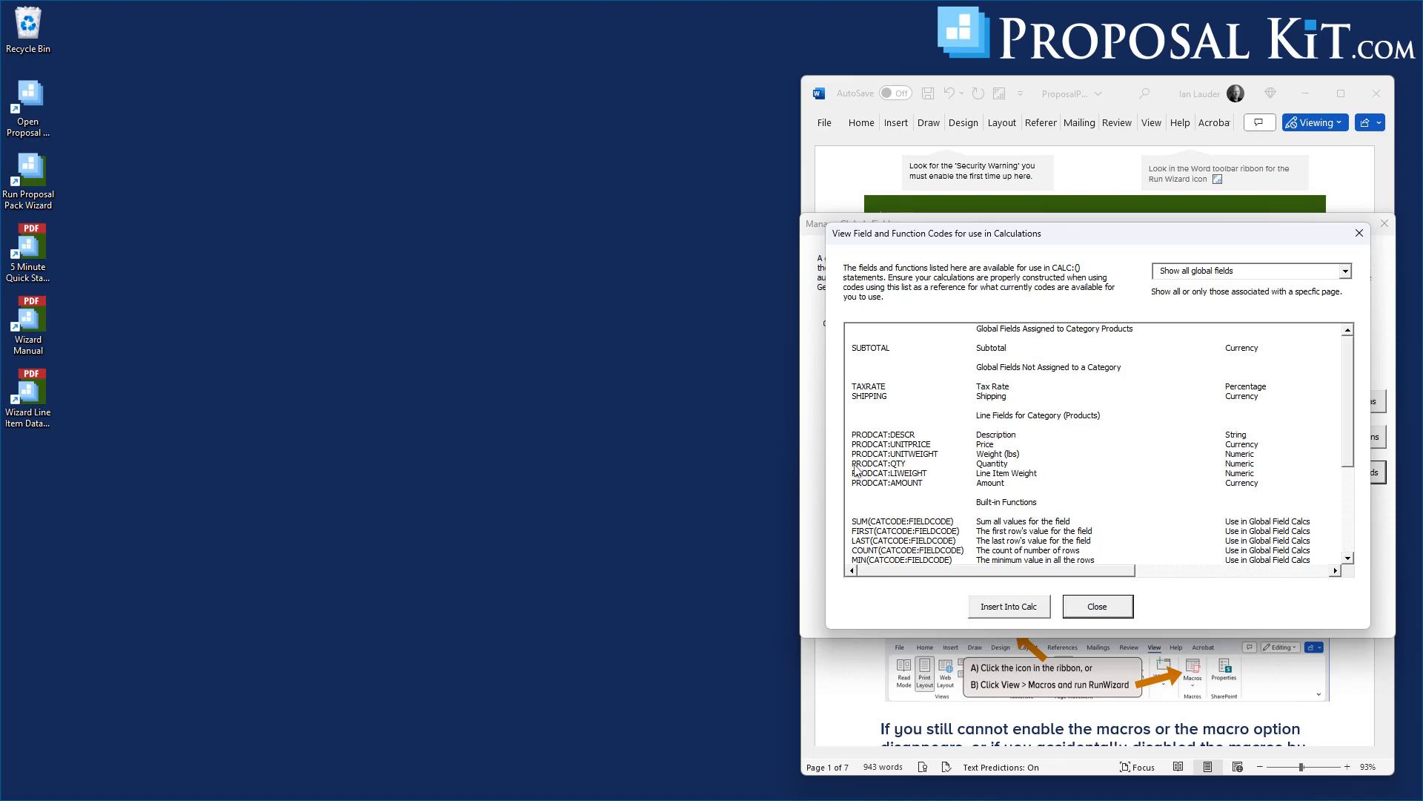
left_click(899, 473)
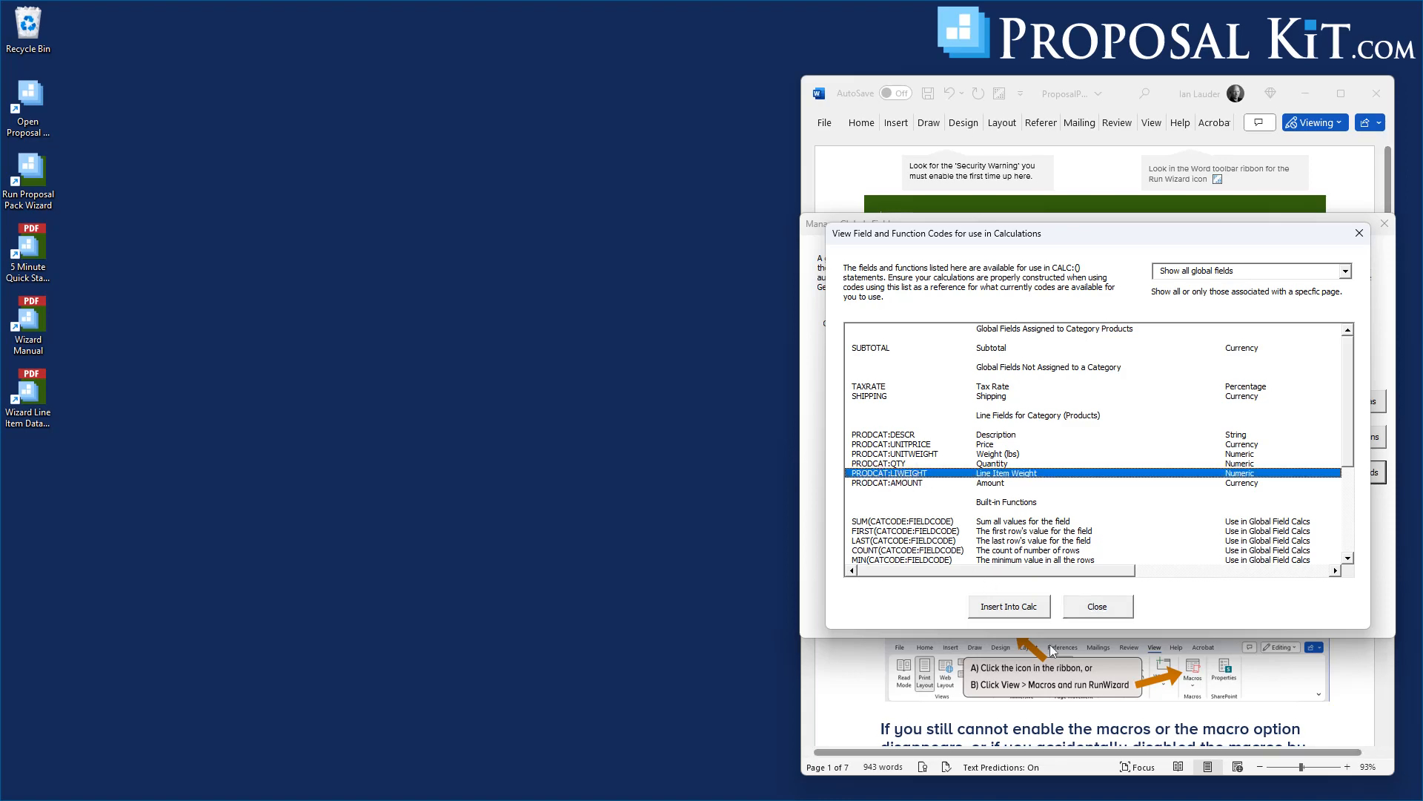
left_click(1010, 607)
left_click(1026, 398)
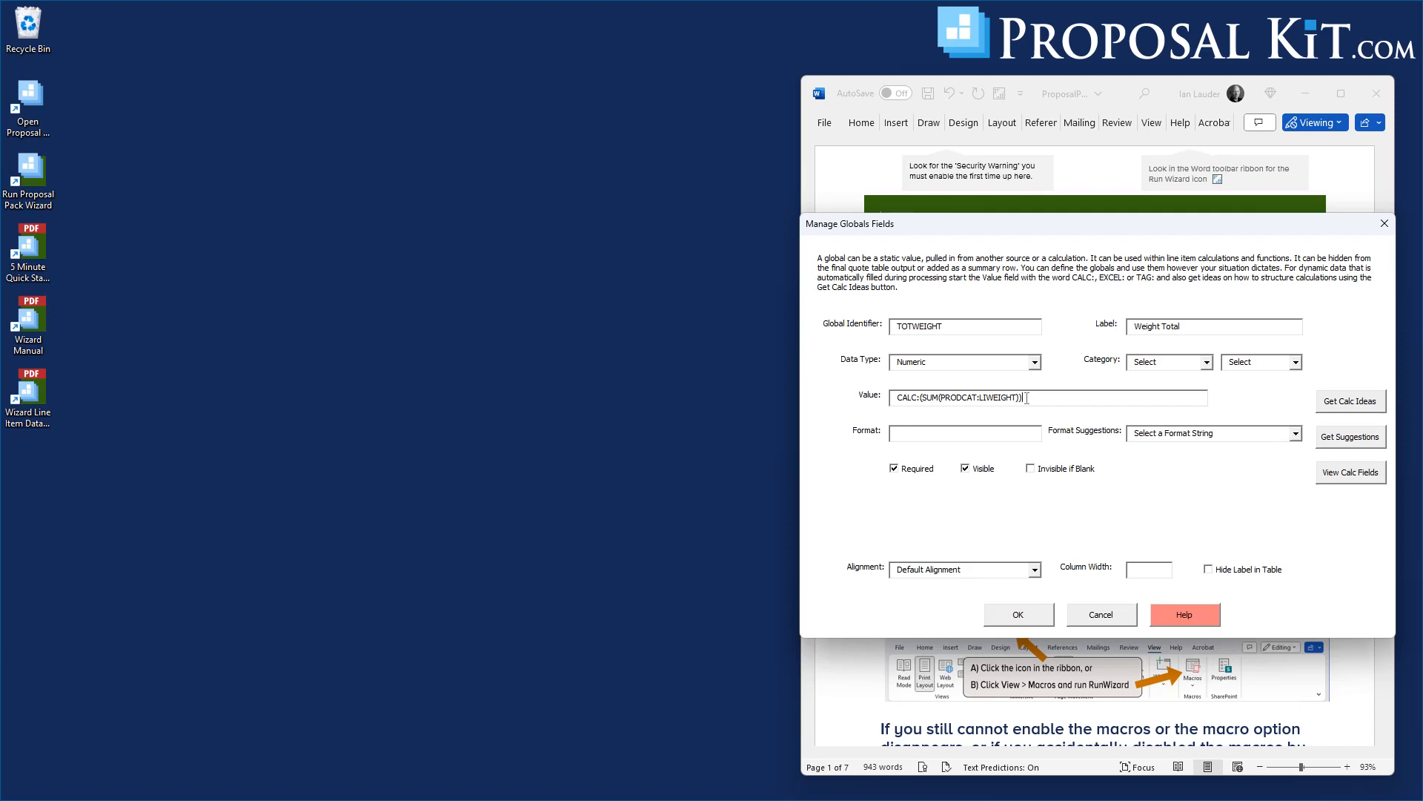
Step: Make the Weight Total global neither visible nor required, and save it
left_click(966, 468)
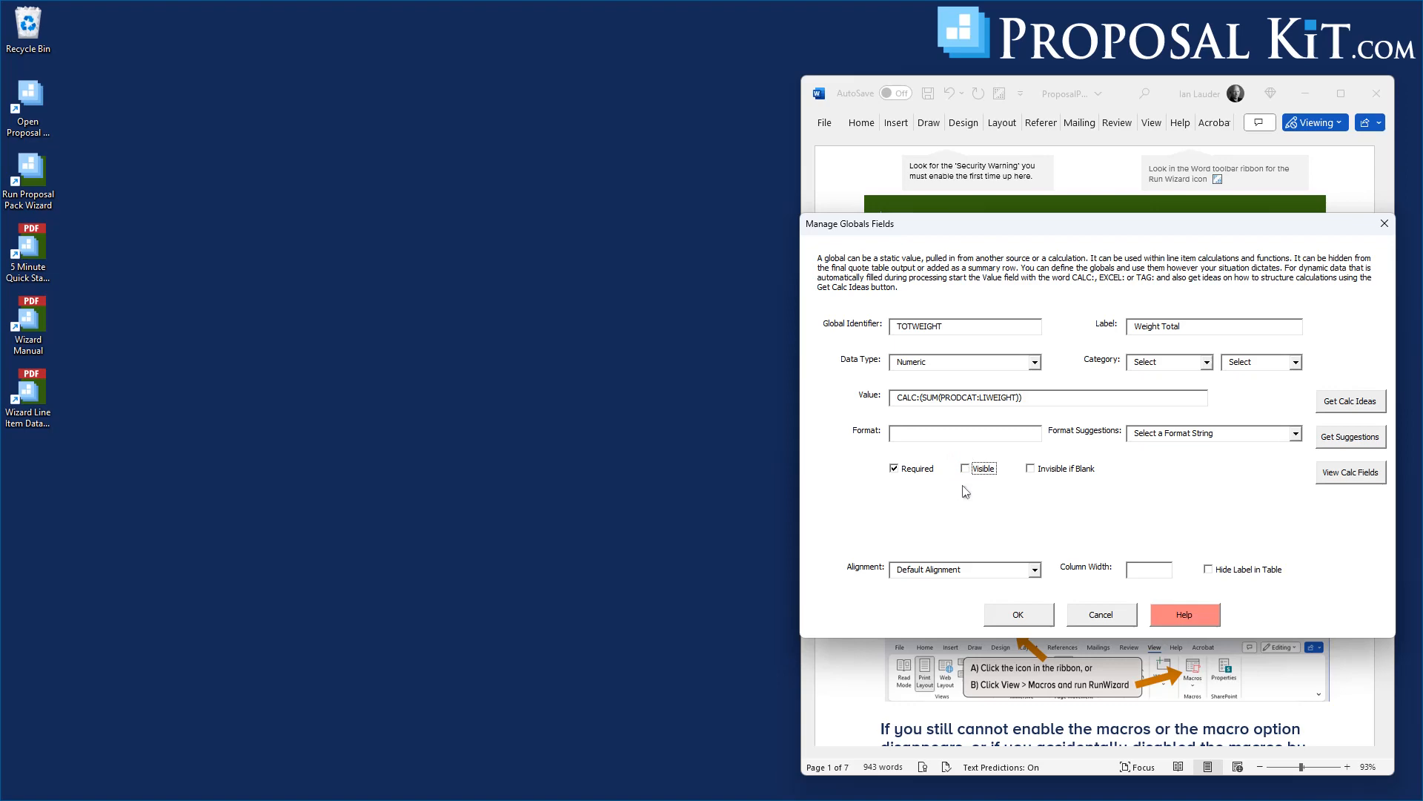
left_click(905, 469)
left_click(1014, 616)
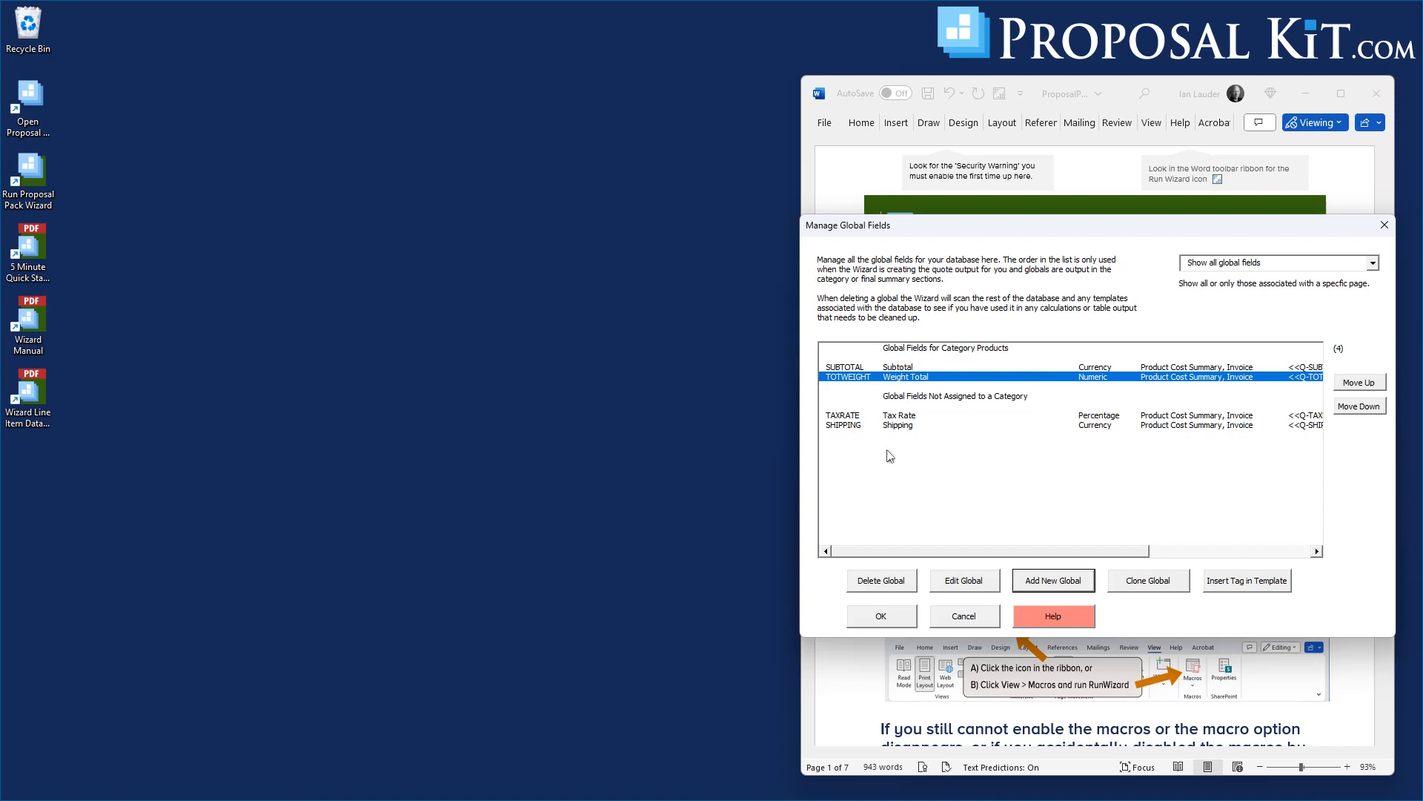
Step: Add a new Currency global field with the identifier SALESTAX and the label "Sales Tax"
left_click(1042, 586)
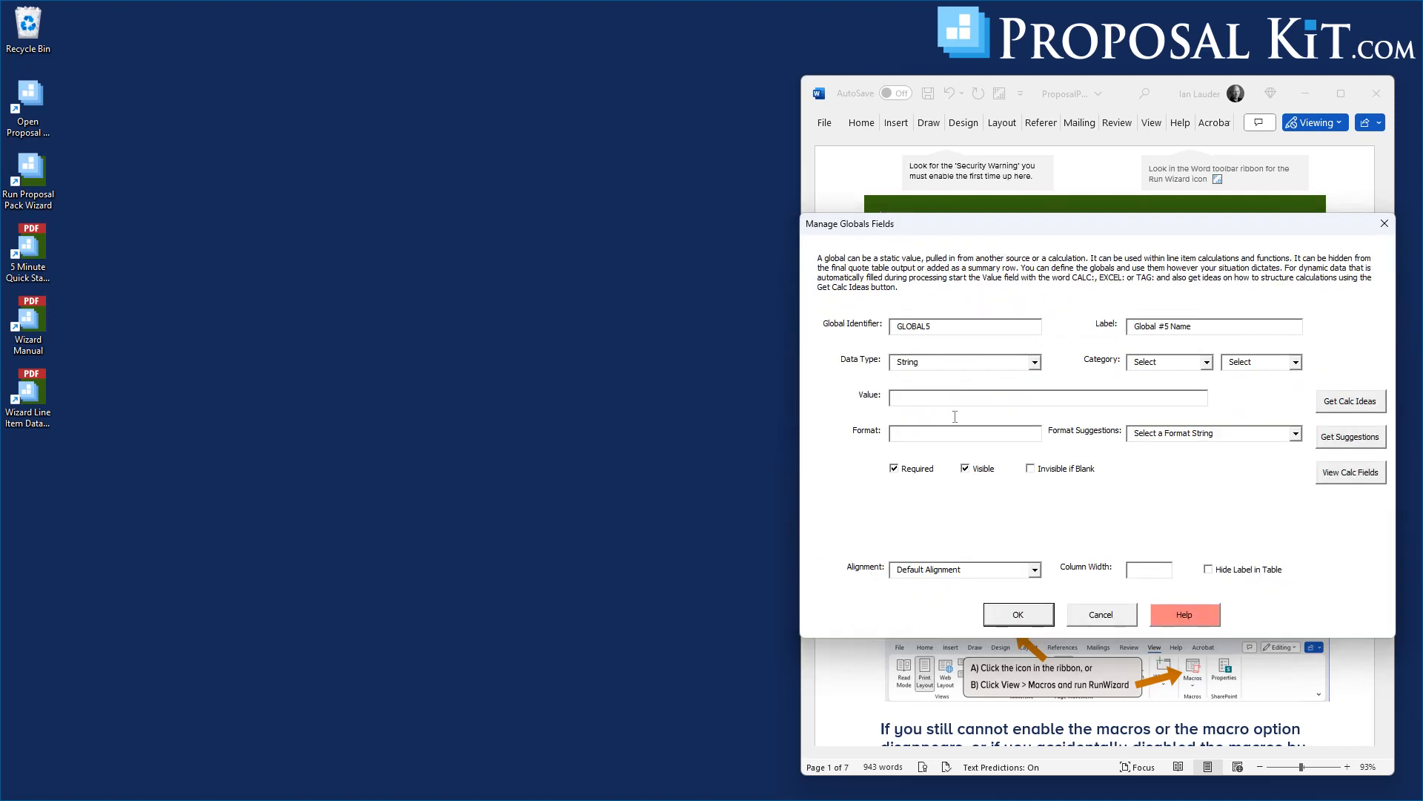
double_click(927, 329)
type("SALESTAX")
key("Tab")
type("S")
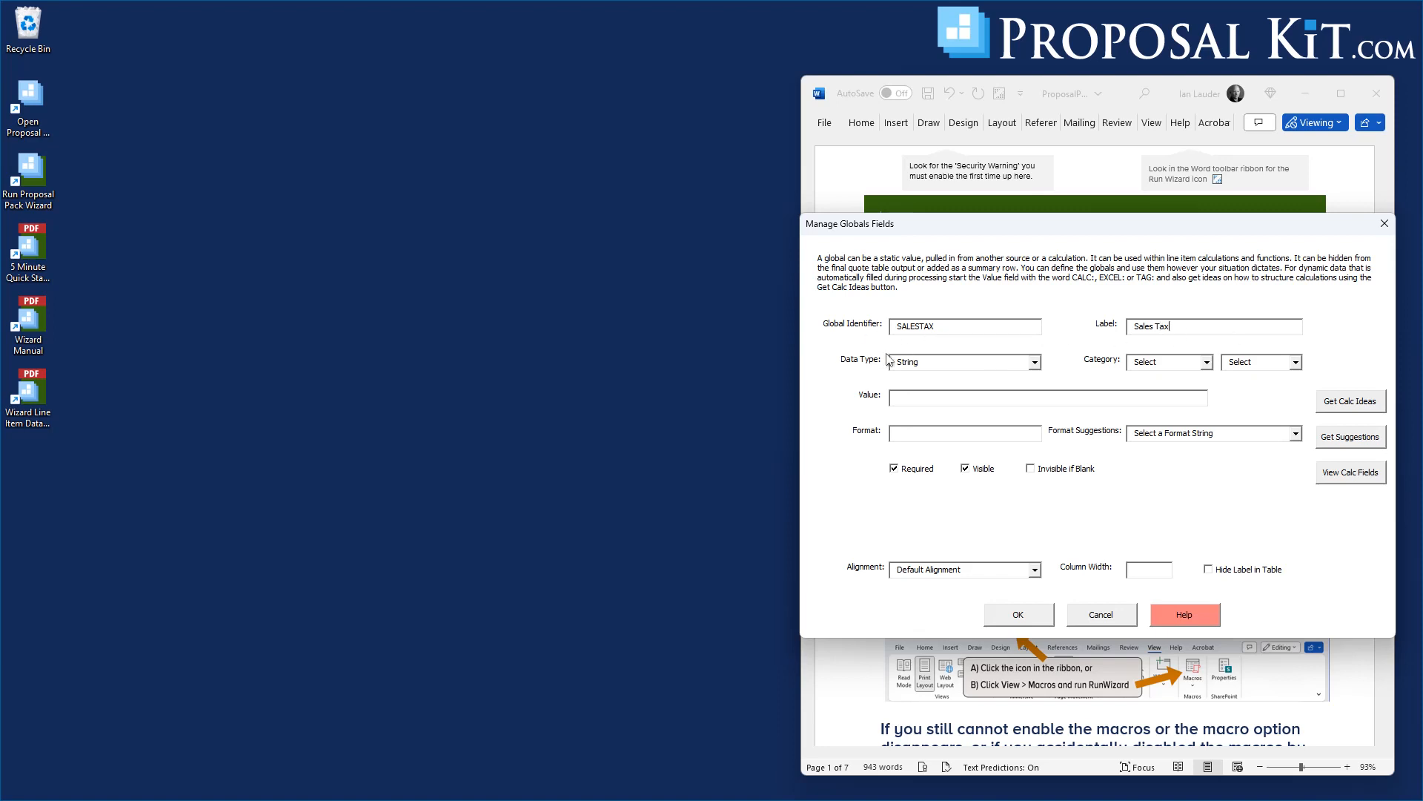
left_click(918, 365)
left_click(912, 418)
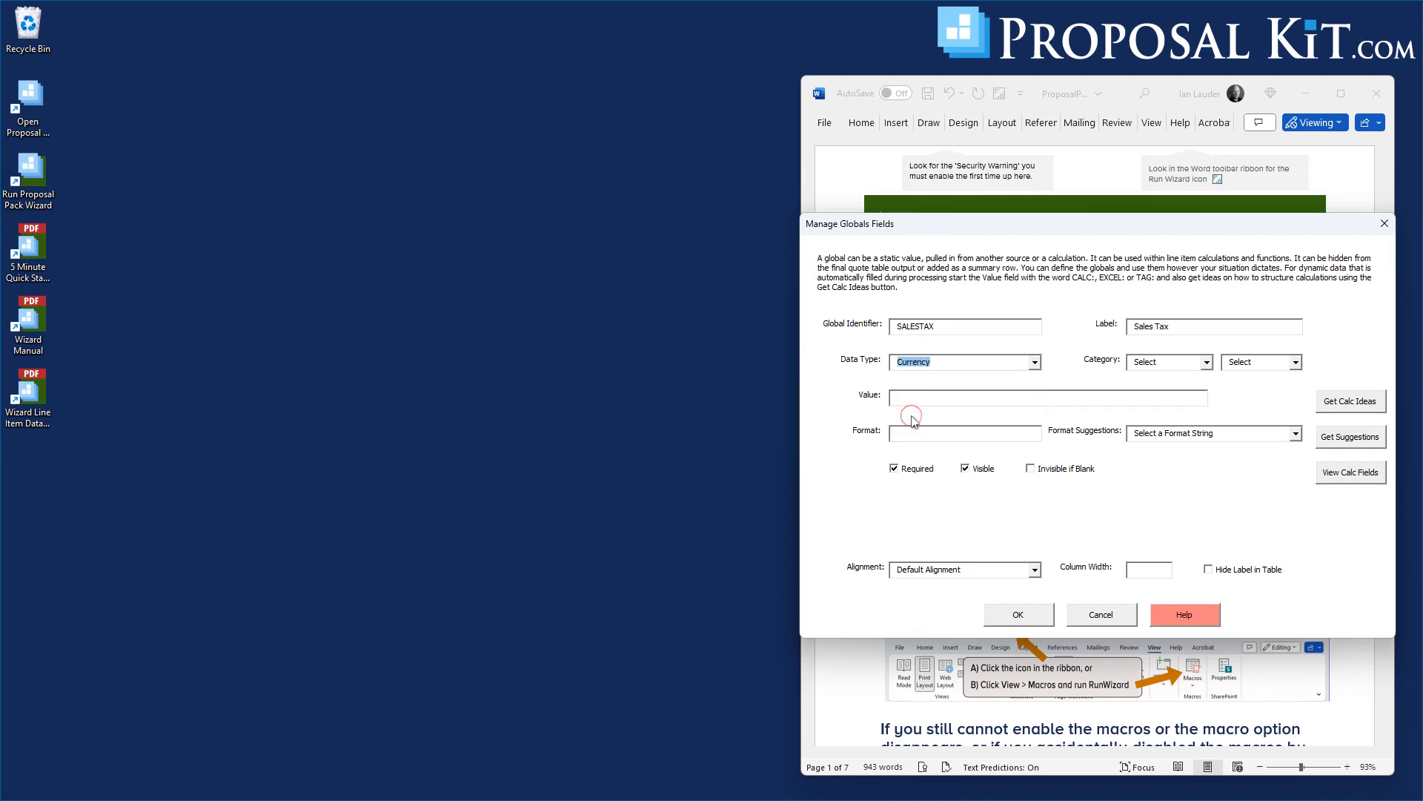
Step: Assign the Sales Tax global to the PRODCAT category as a Summary Field
left_click(1149, 363)
left_click(1152, 391)
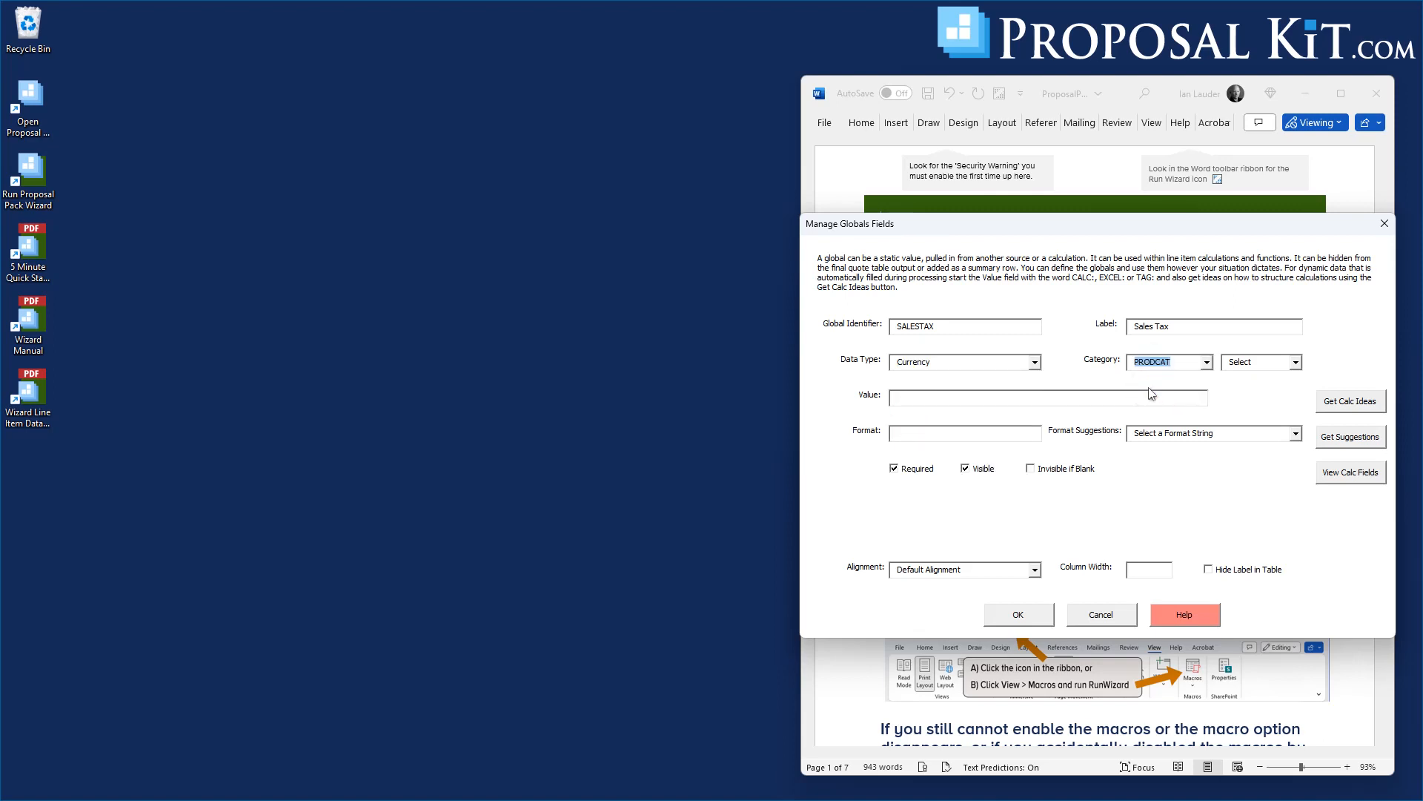
left_click(1232, 363)
left_click(1233, 404)
Step: Enter CALC:(SUBTOTAL*TAXRATE as the start of the Sales Tax value, inserting both field codes from the available calculation codes
left_click(908, 399)
type("CALC:(")
left_click(1351, 473)
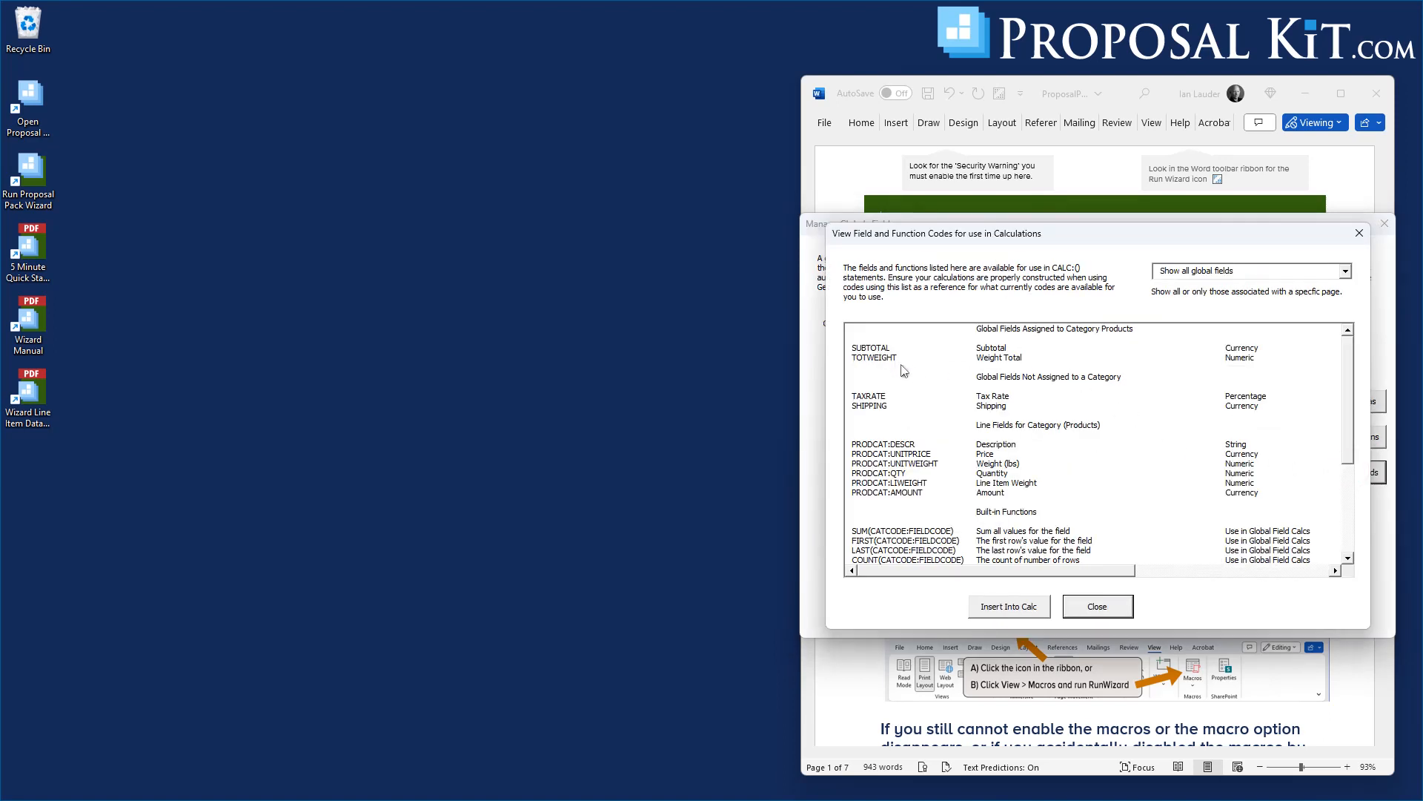
left_click(871, 350)
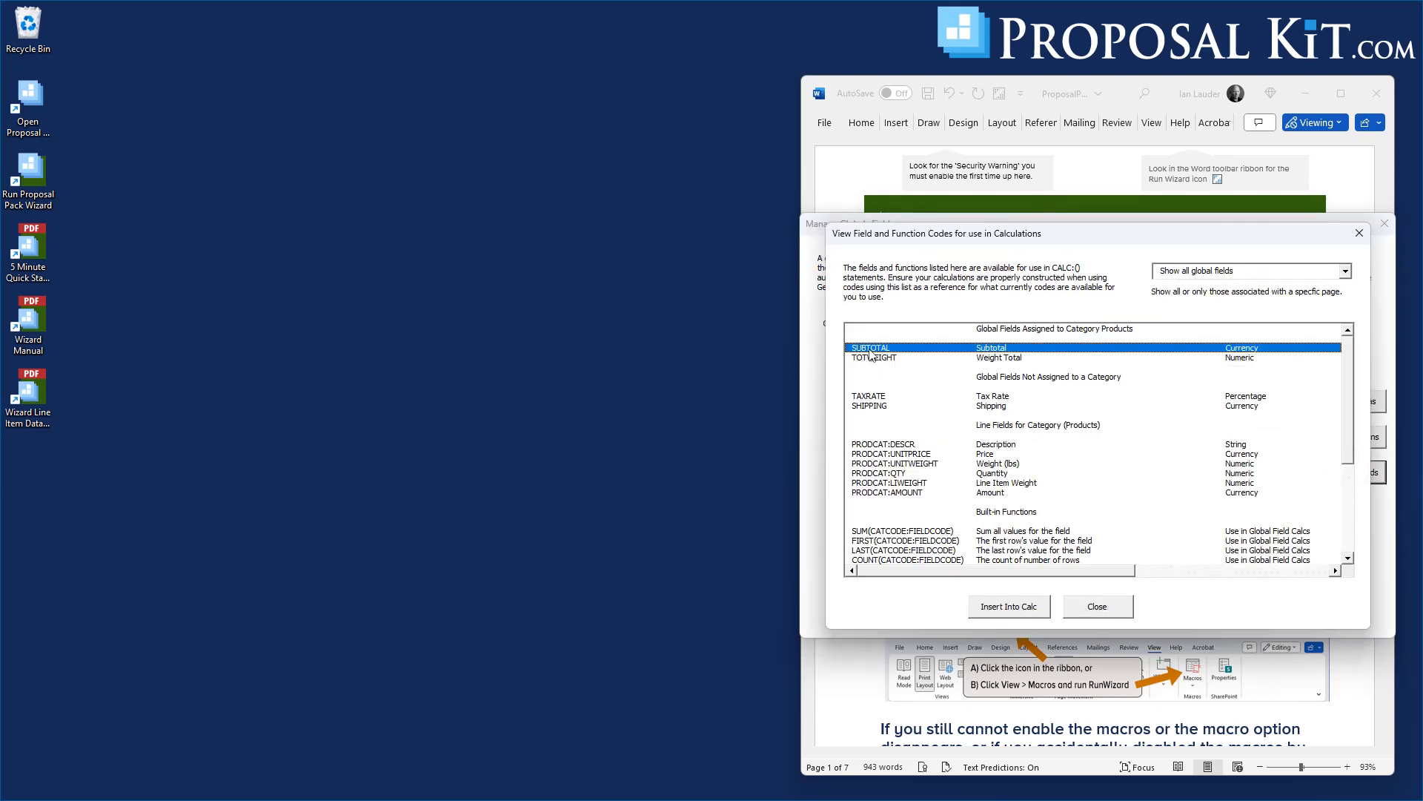
left_click(1002, 608)
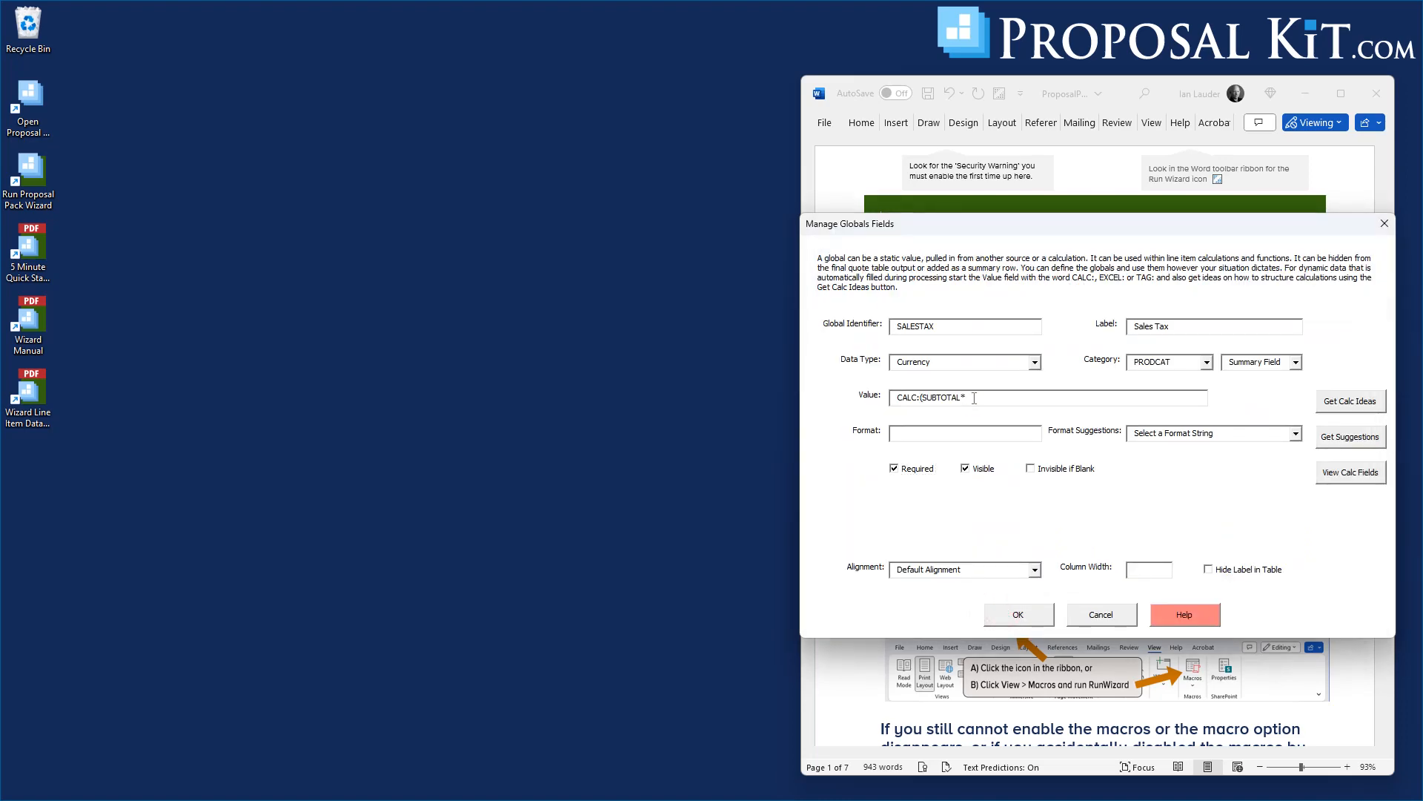
left_click(1338, 472)
left_click(874, 398)
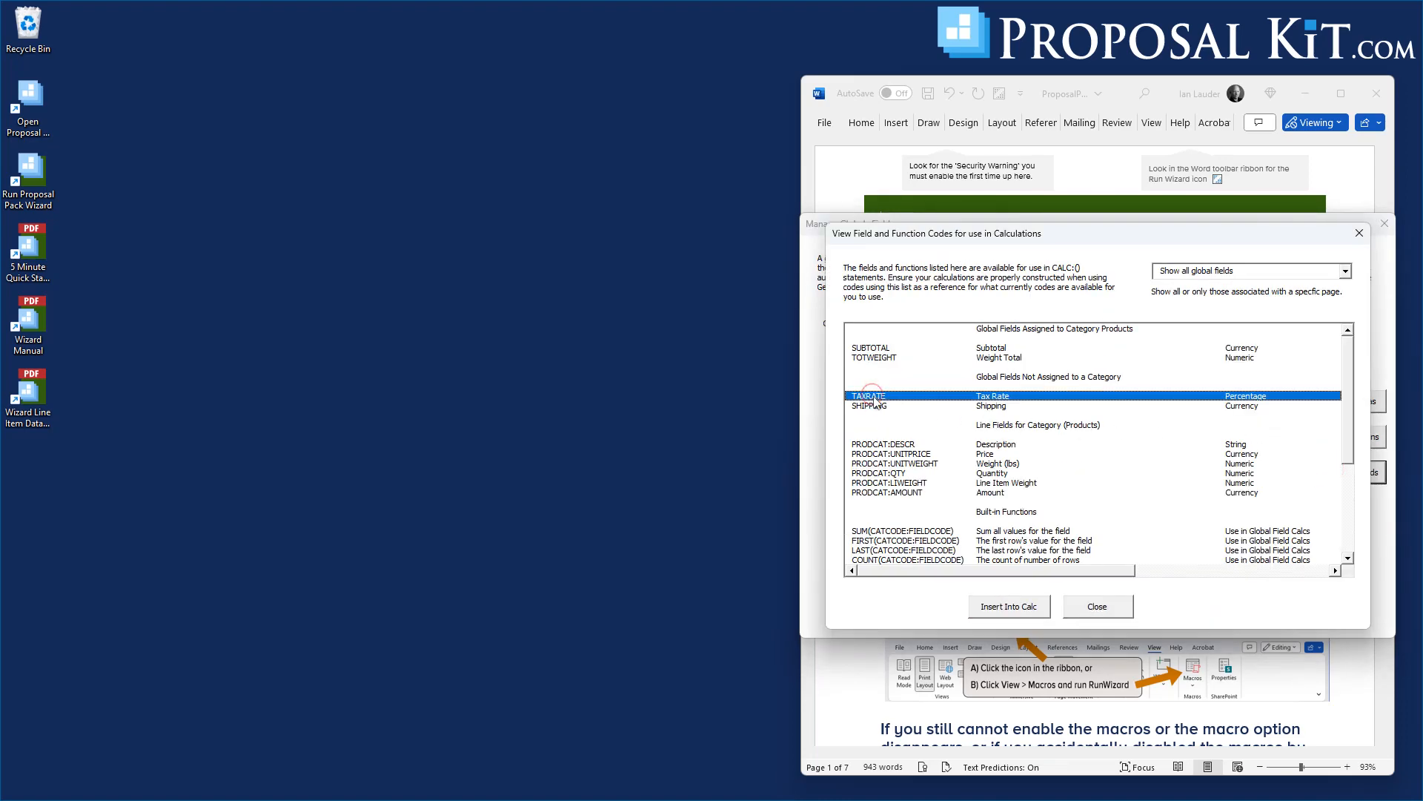
left_click(989, 607)
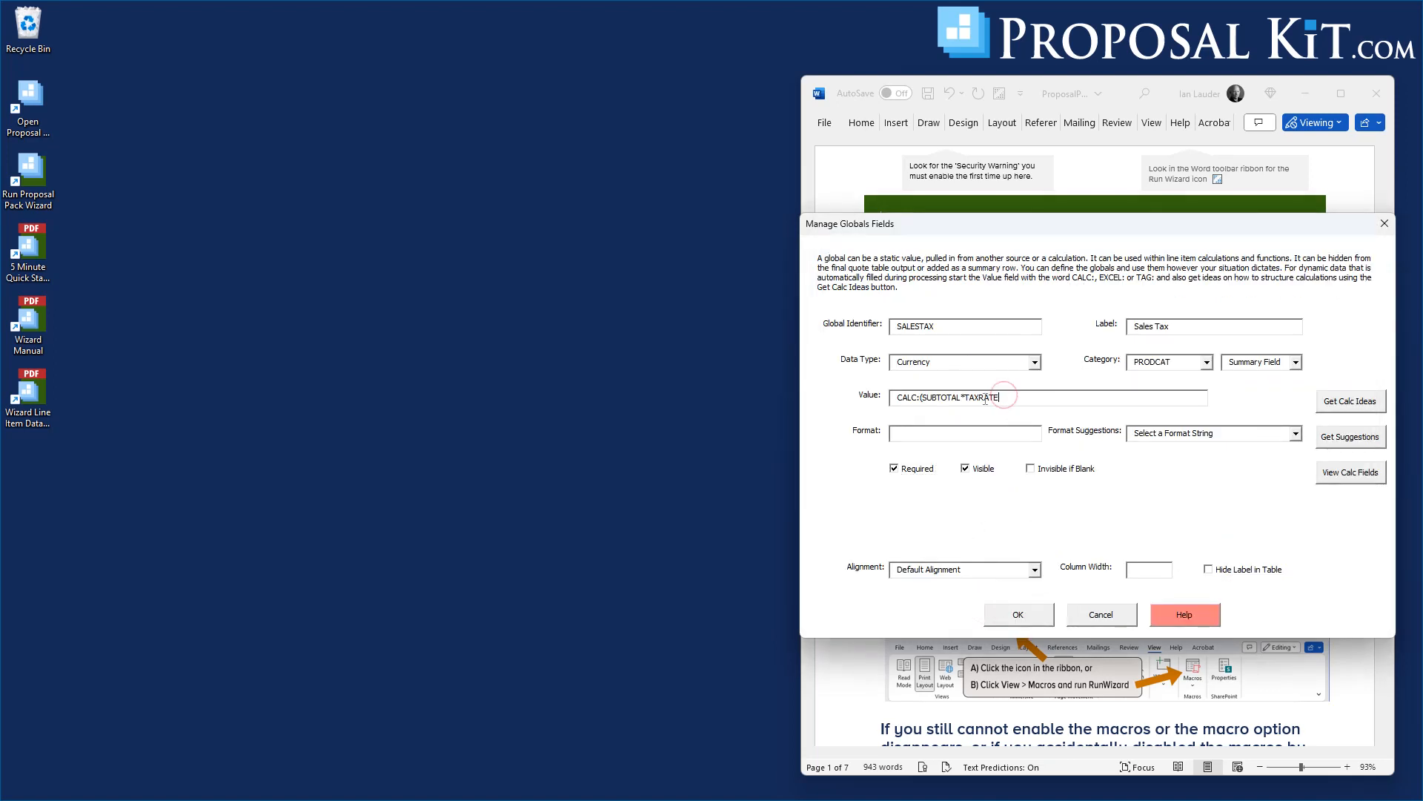
Step: Extend the Sales Tax value to CALC:((SUBTOTAL*TAXRATE)+(SHIPPING*TAXRATE)), inserting the SHIPPING code from the list, and save the global
left_click(924, 399)
type("(")
left_click(1019, 397)
left_click(1340, 475)
left_click(869, 406)
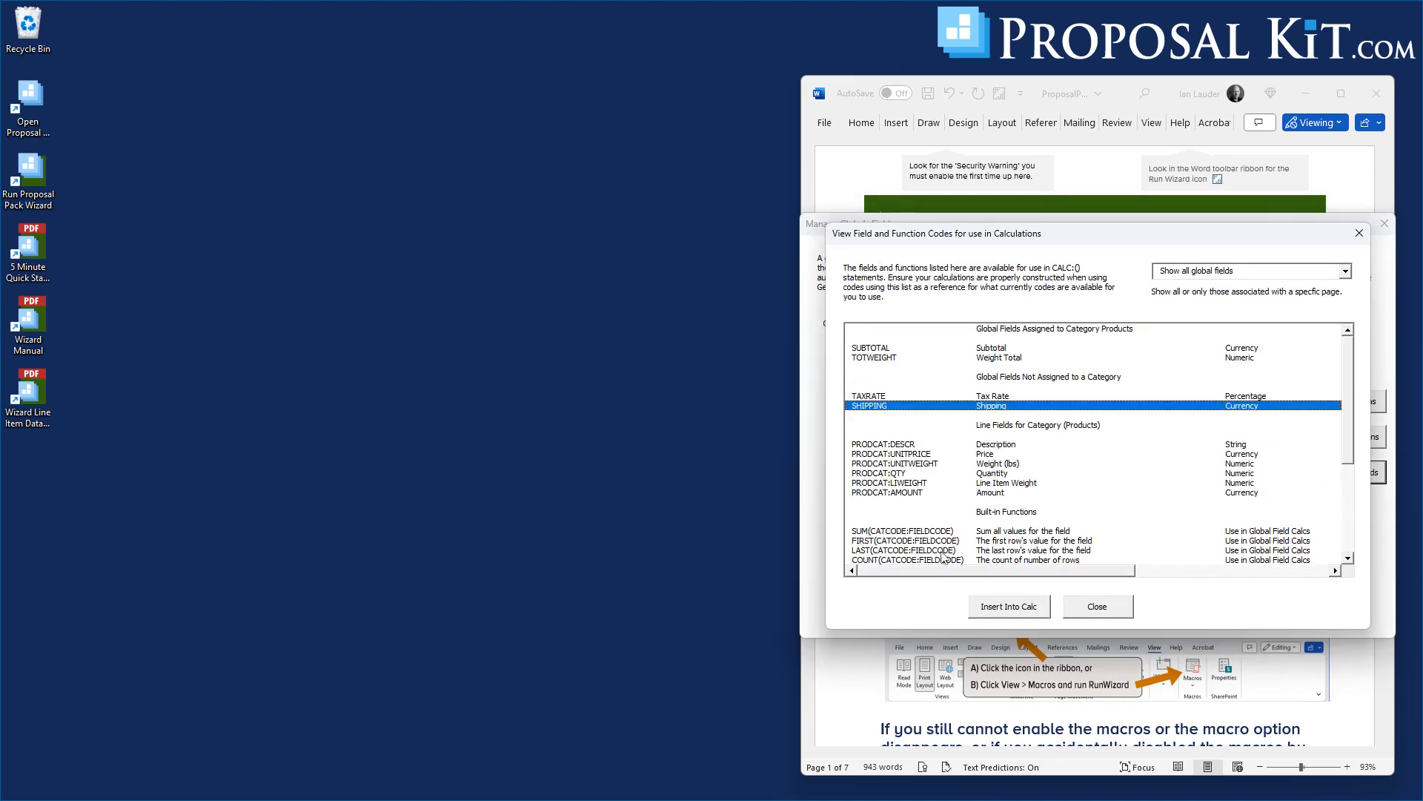
left_click(988, 605)
left_click(1055, 400)
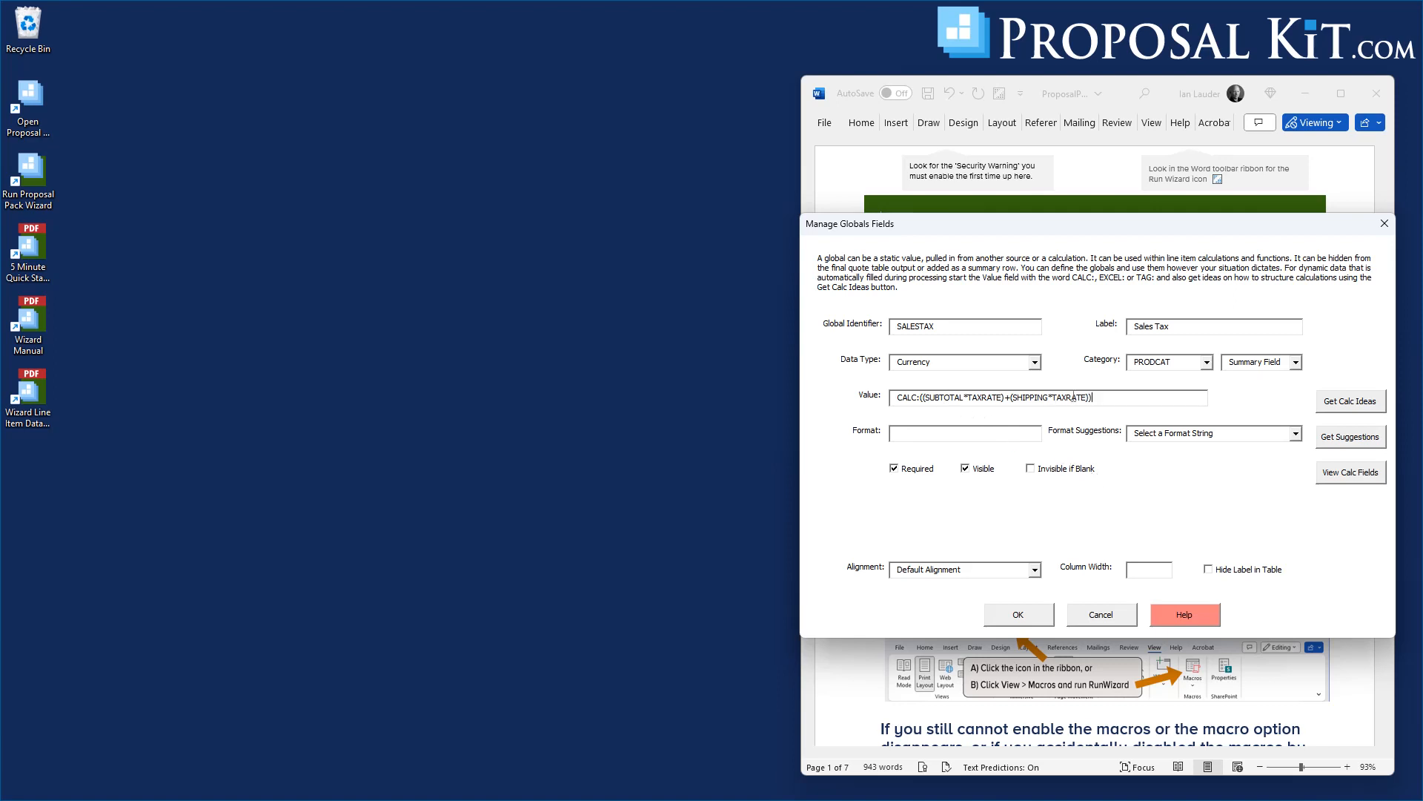
left_click(1019, 616)
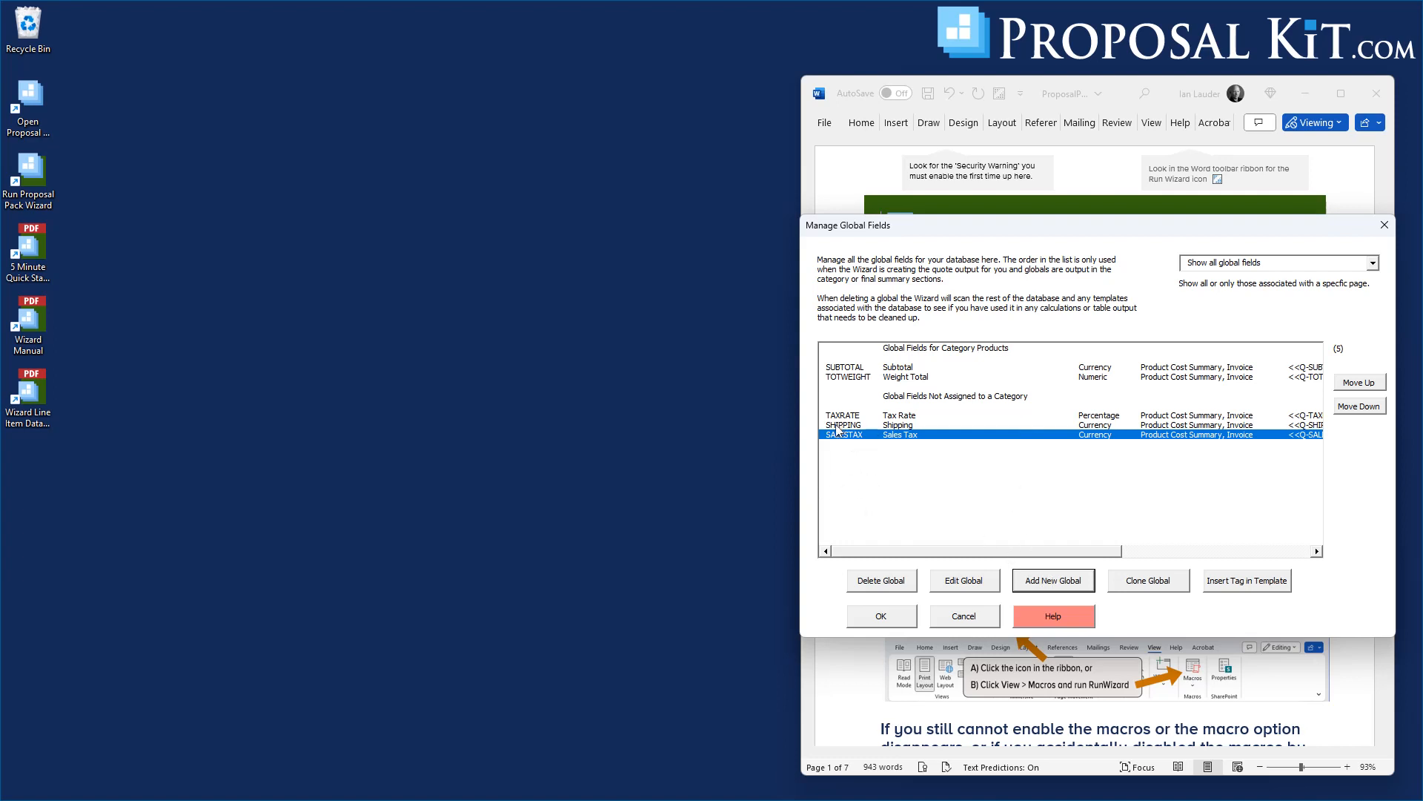
Step: Add a new Currency global field with the identifier GRANDTOT and the label "Grand Total"
left_click(1037, 580)
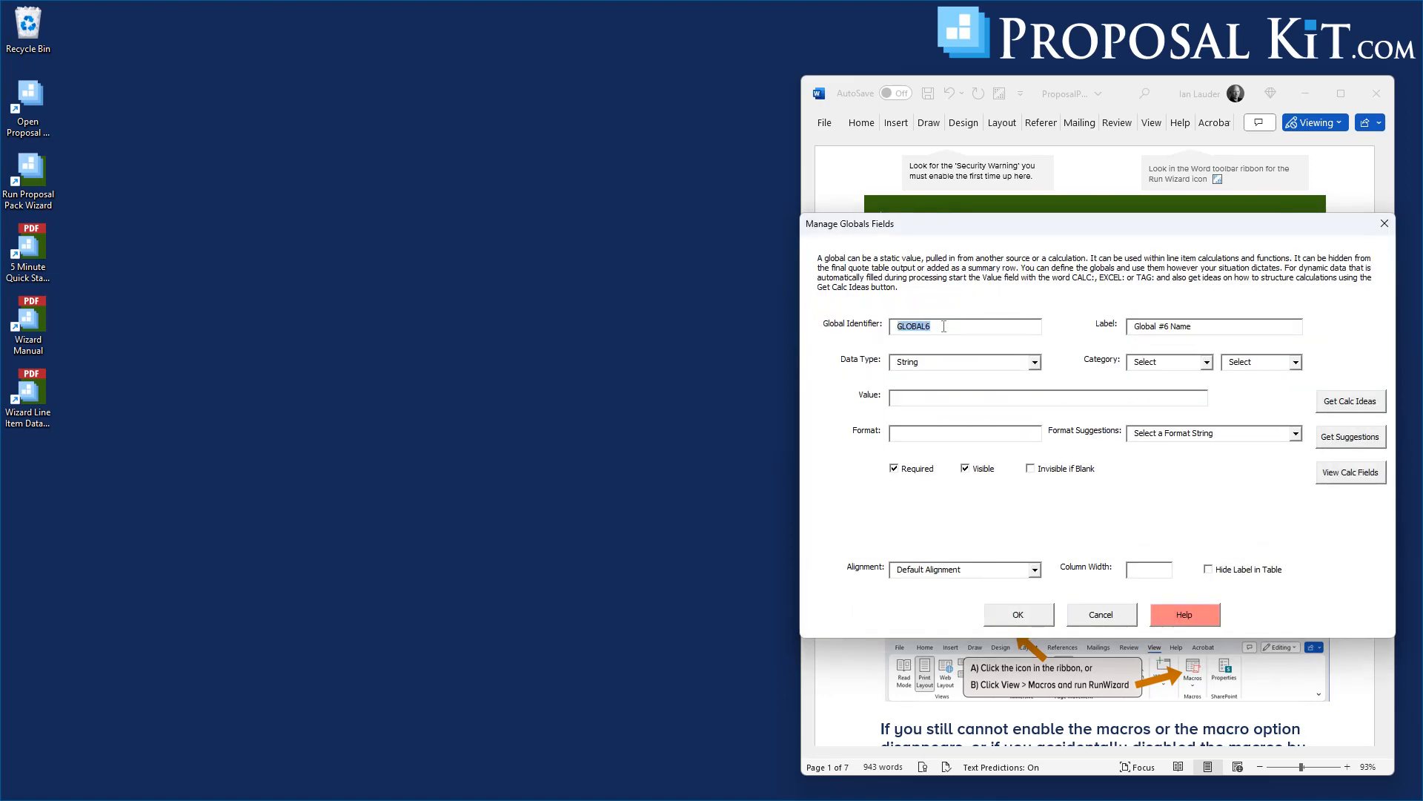
type("GT")
type("ANDTOT")
key("Tab")
type("Grand Total")
key("Tab")
key("c")
key("Tab")
Step: Assign the Grand Total global to the PRODCAT category as a Summary Field
left_click(1207, 362)
left_click(1214, 374)
left_click(1244, 365)
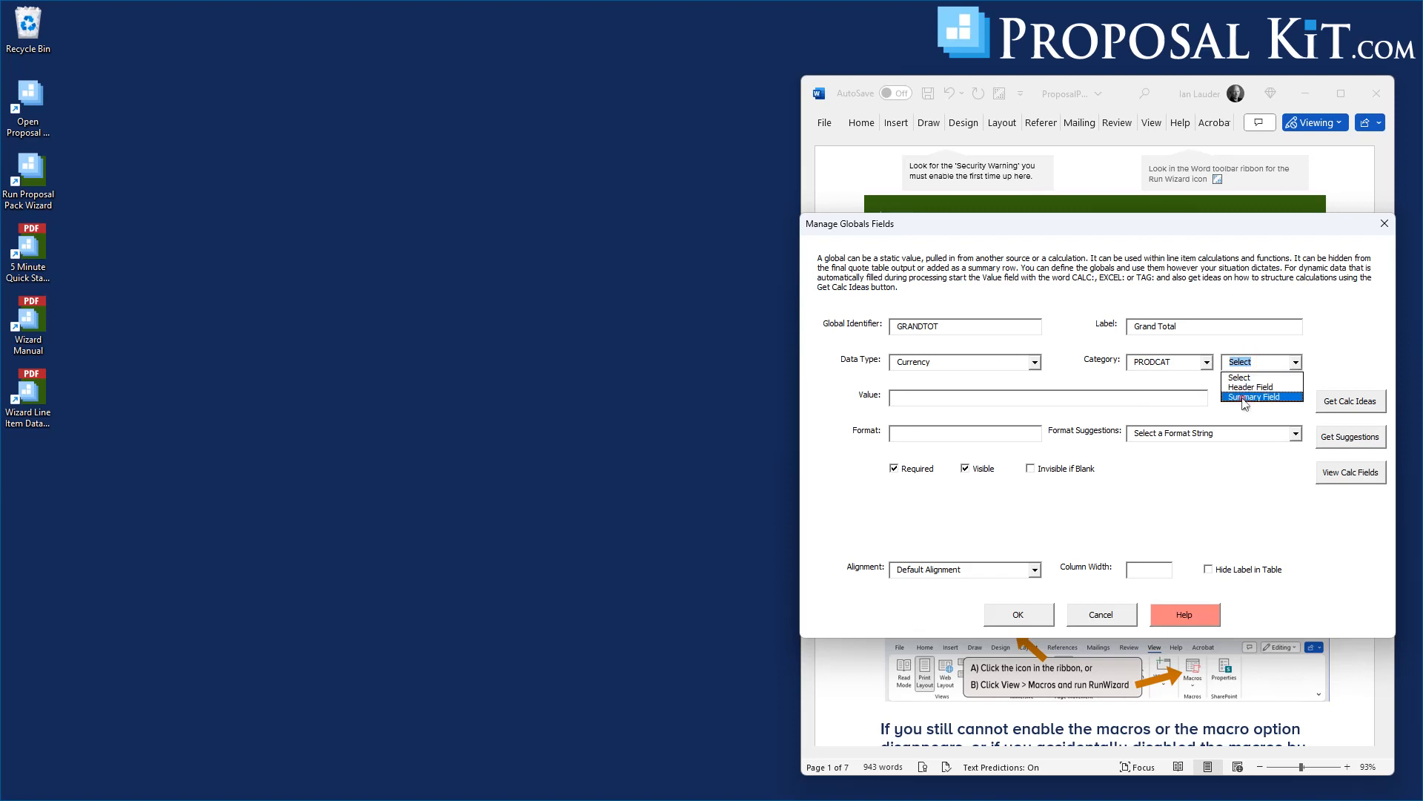
left_click(1246, 403)
Step: Start the Grand Total value with CALC:( and insert the SUBTOTAL field code from the available calculation codes
left_click(1004, 399)
type("CA")
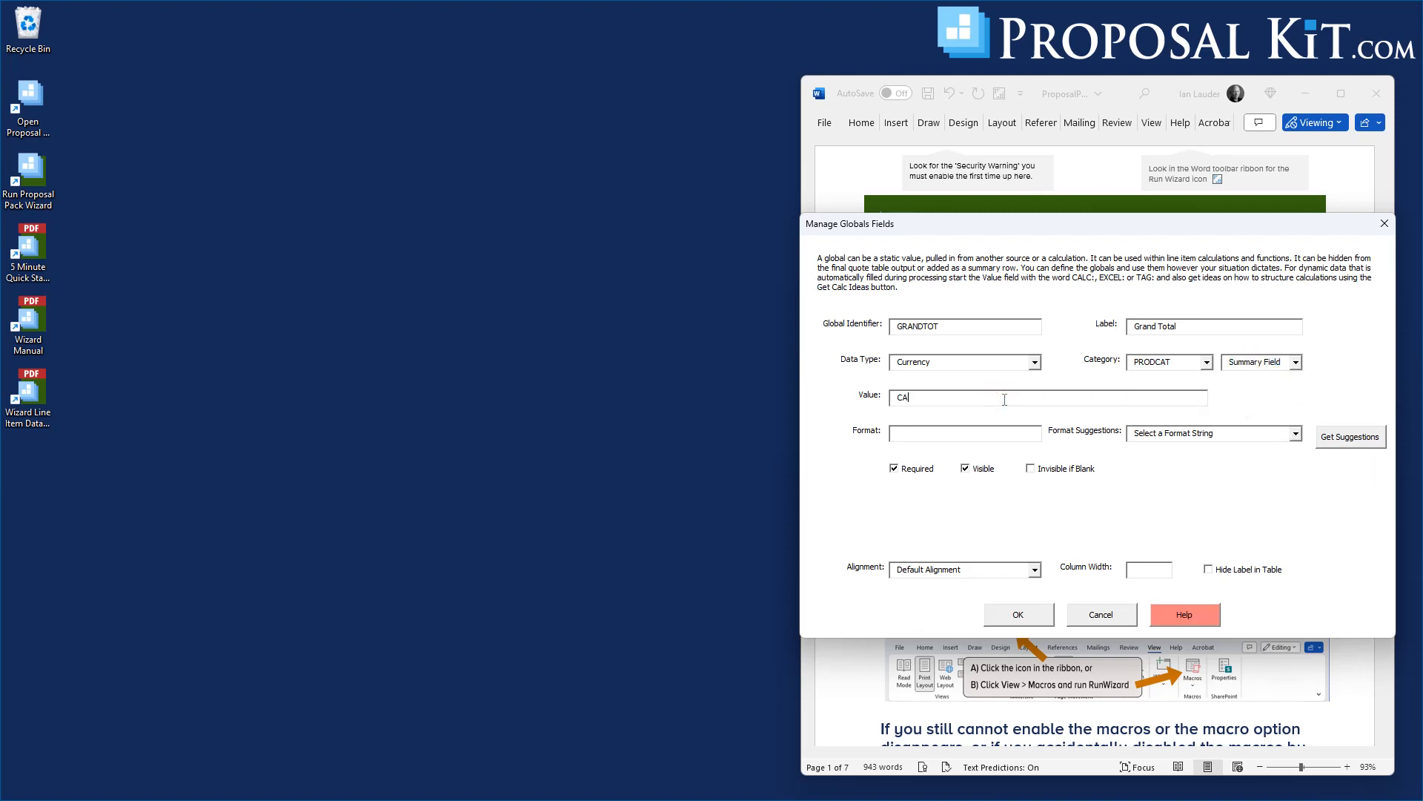
type("LC:(")
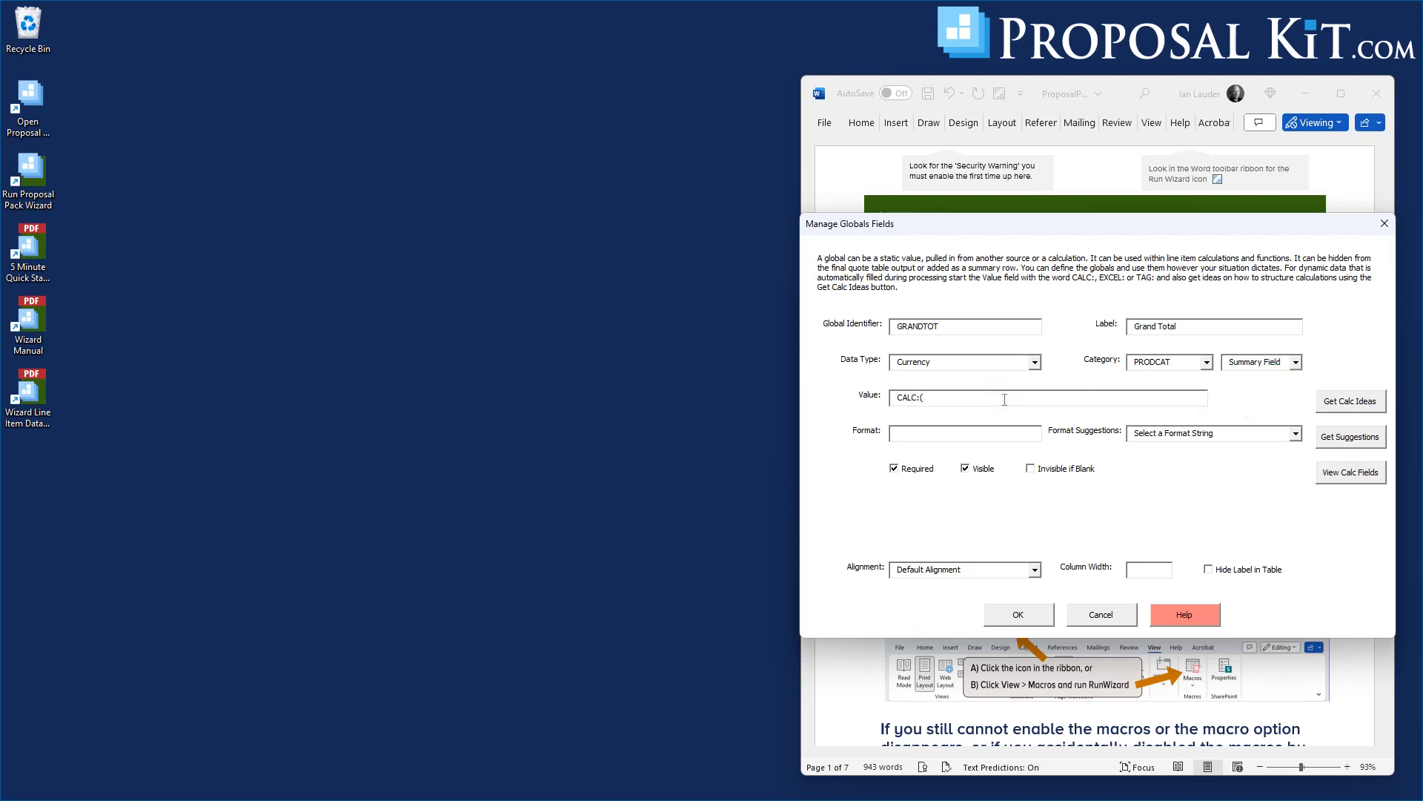
left_click(1351, 475)
left_click(872, 349)
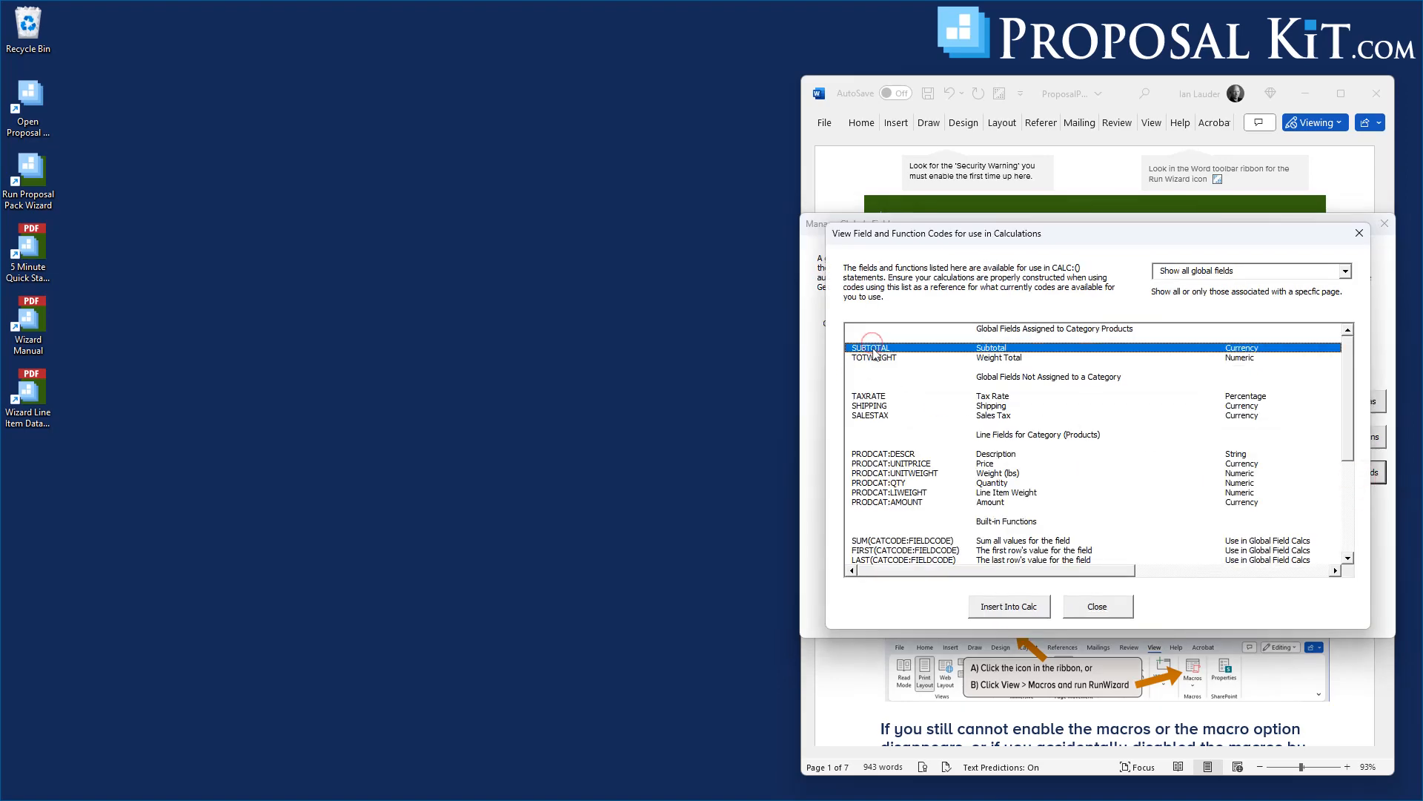
left_click(993, 609)
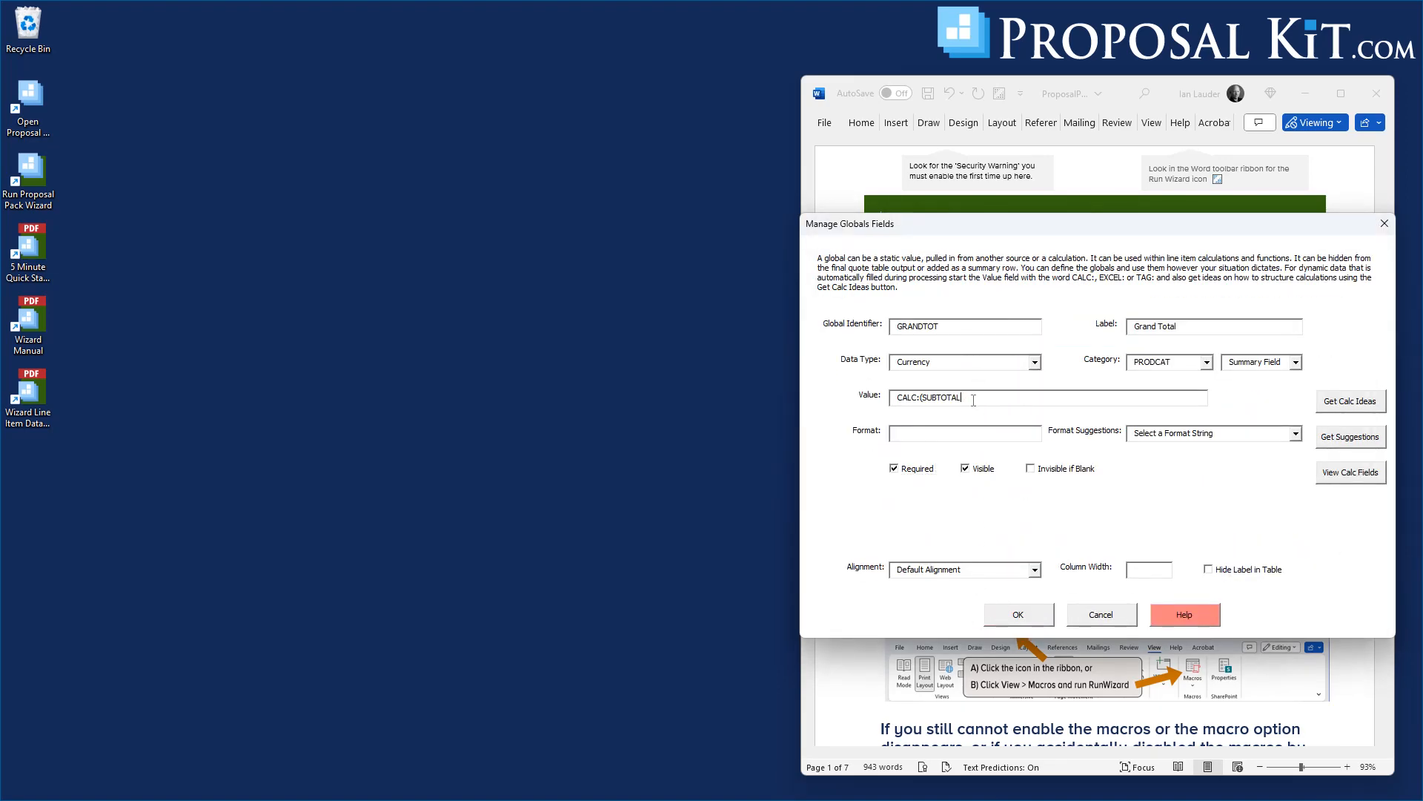
Step: Add the SALESTAX and SHIPPING field codes to the Grand Total value so it sums SUBTOTAL+SALESTAX+SHIPPING
left_click(1349, 472)
left_click(869, 416)
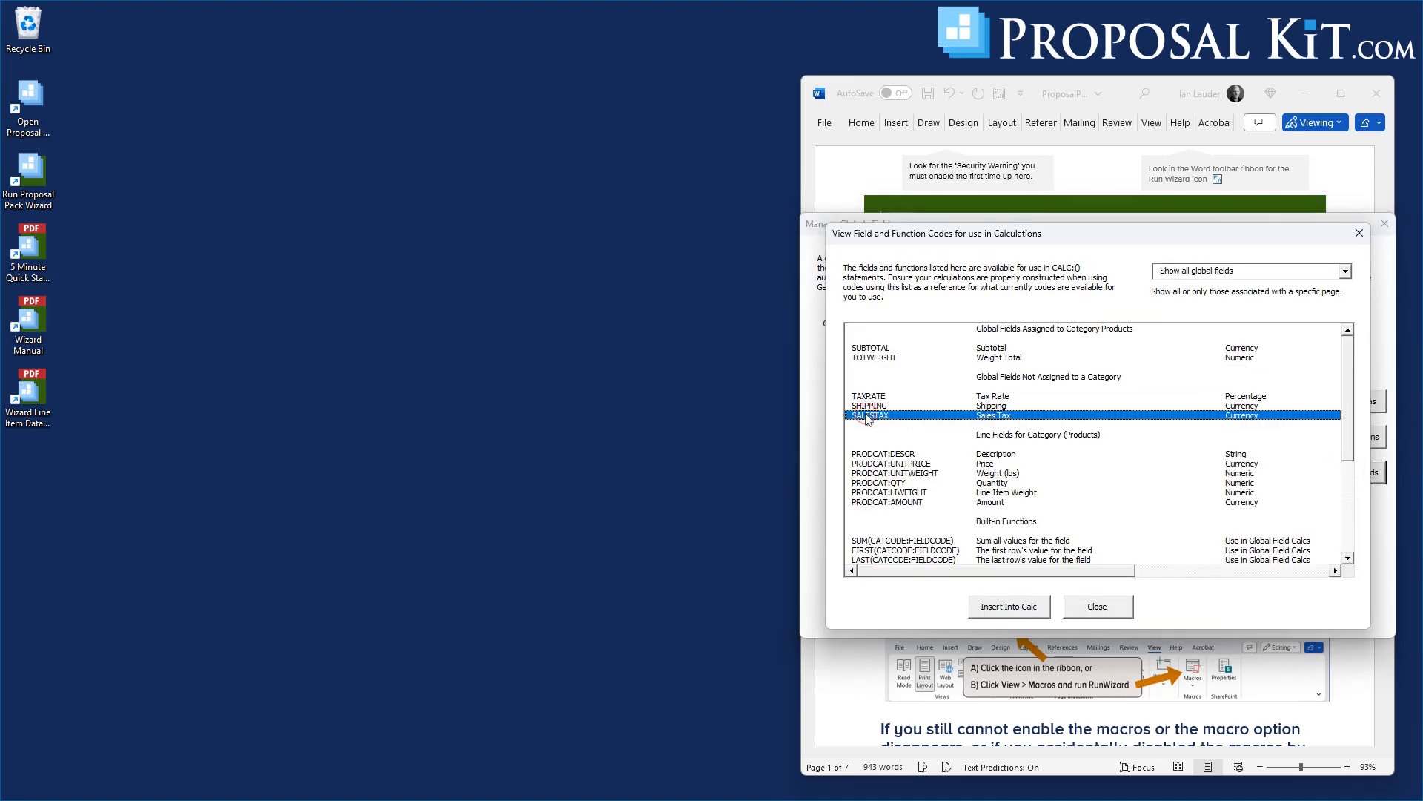
left_click(995, 608)
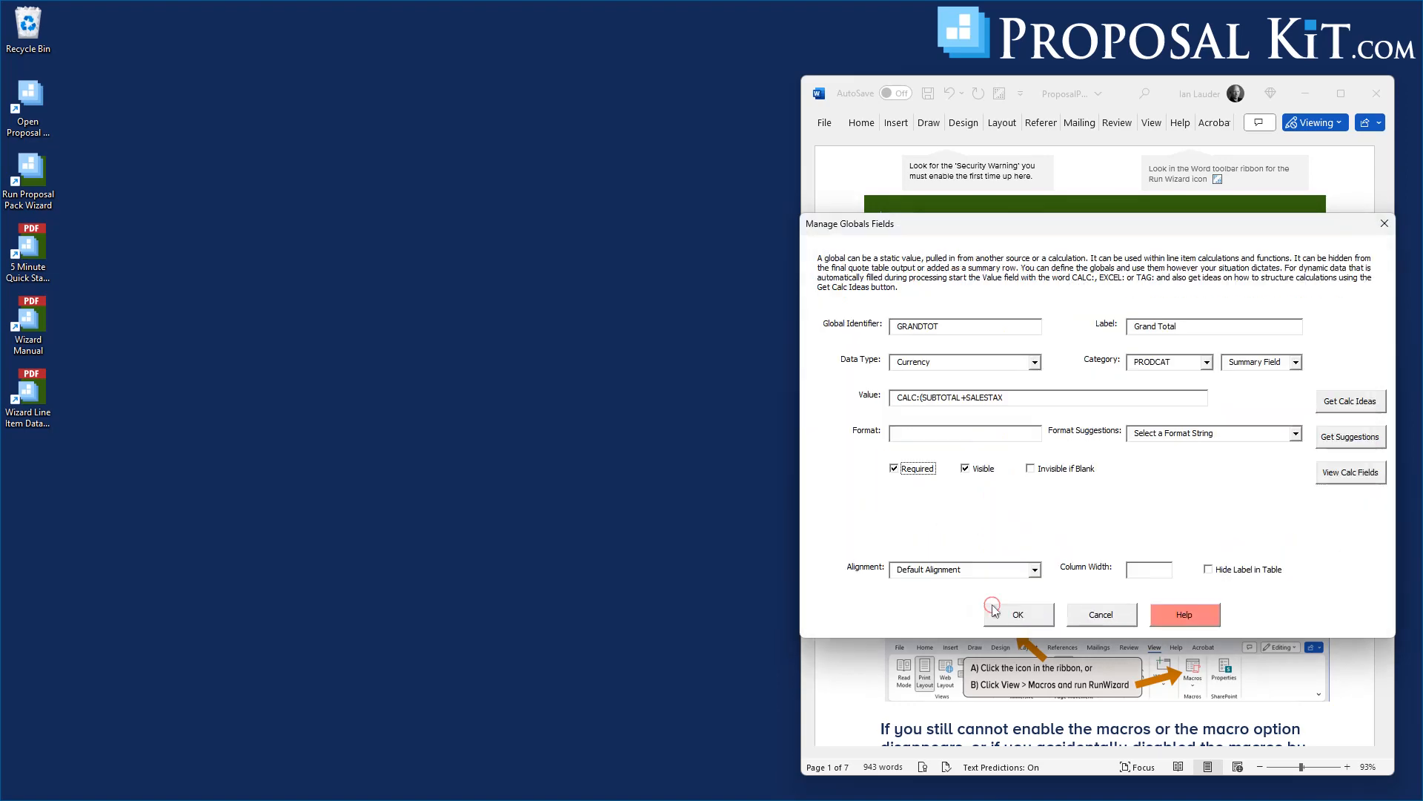
left_click(1024, 400)
left_click(1349, 472)
left_click(864, 407)
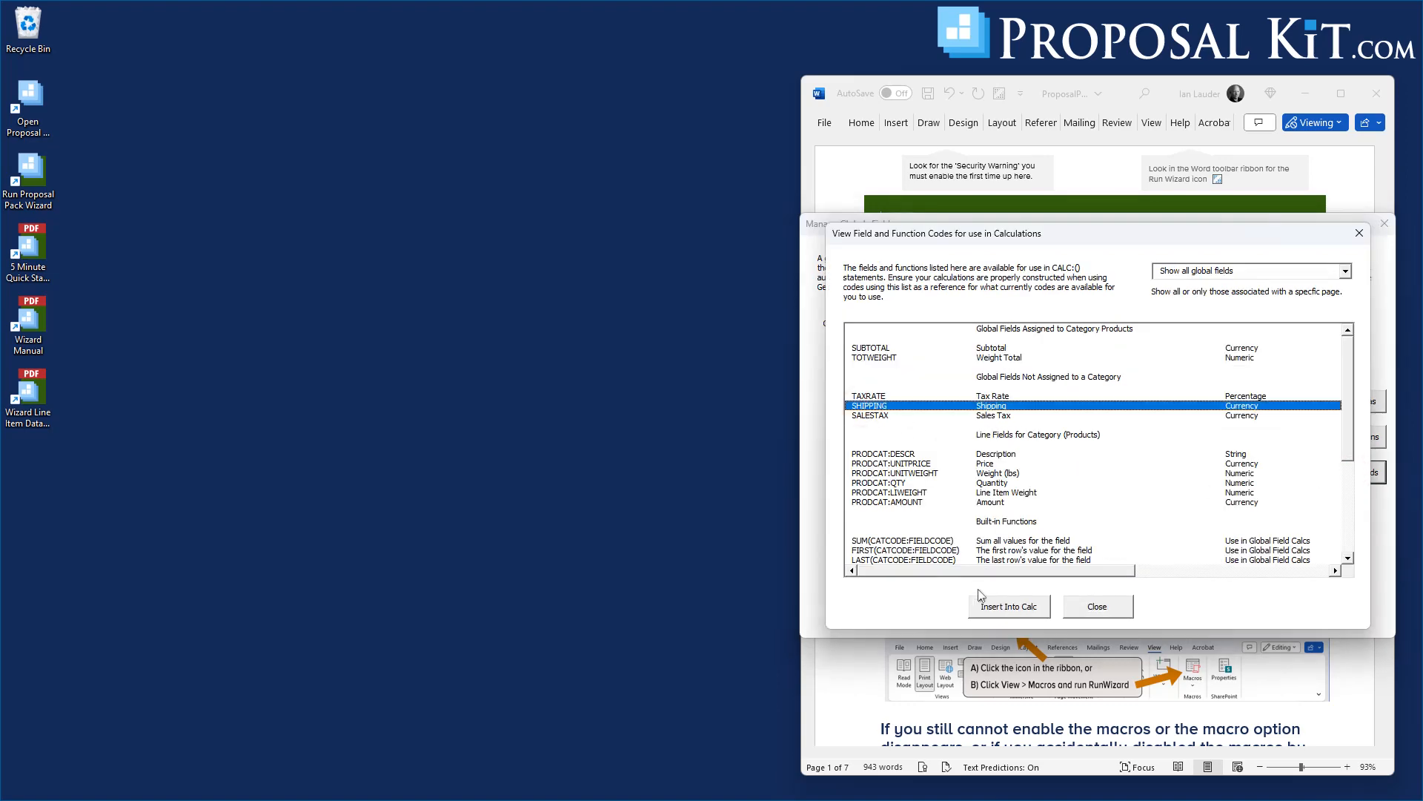
left_click(986, 604)
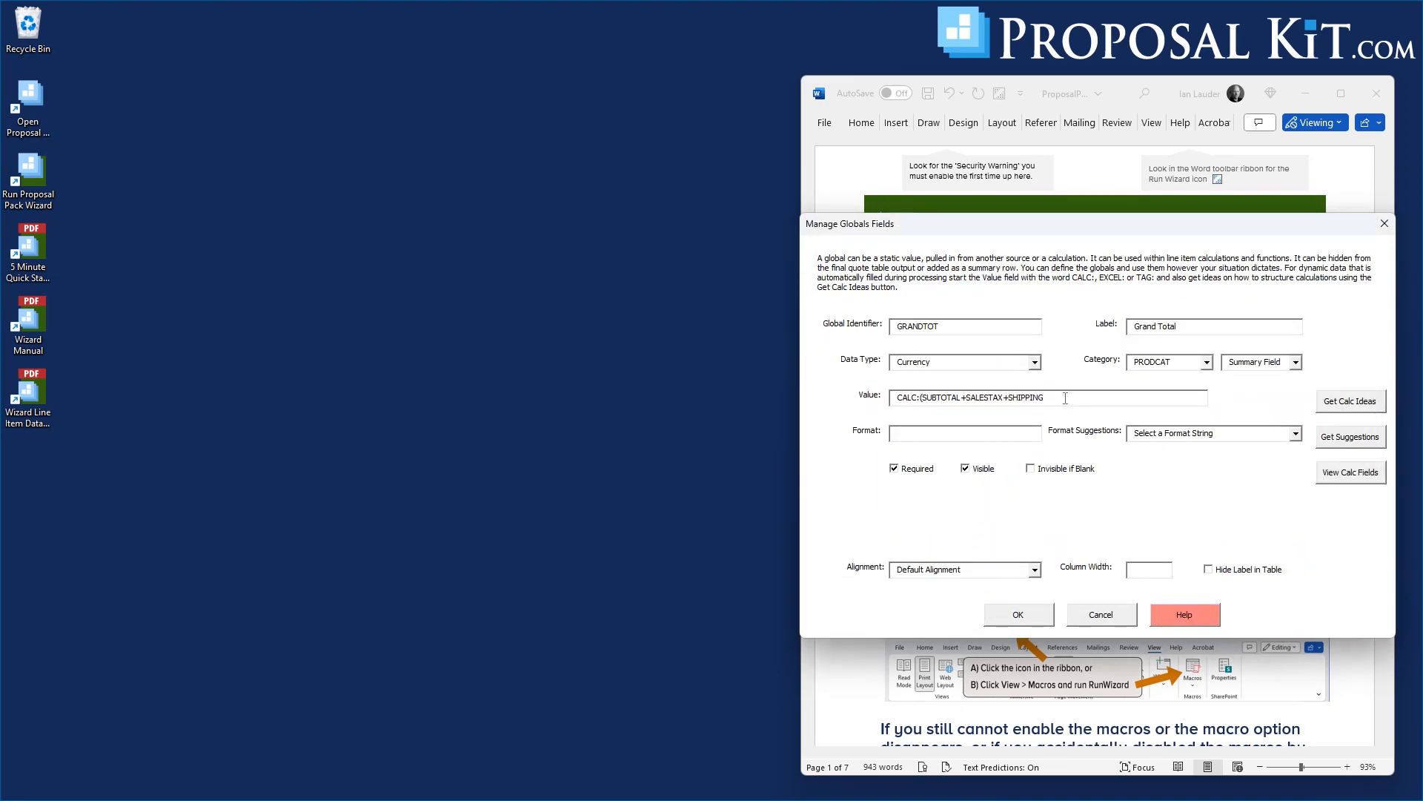
Step: Save the Grand Total global, then accept the global fields list and the quote definition settings
left_click(1021, 616)
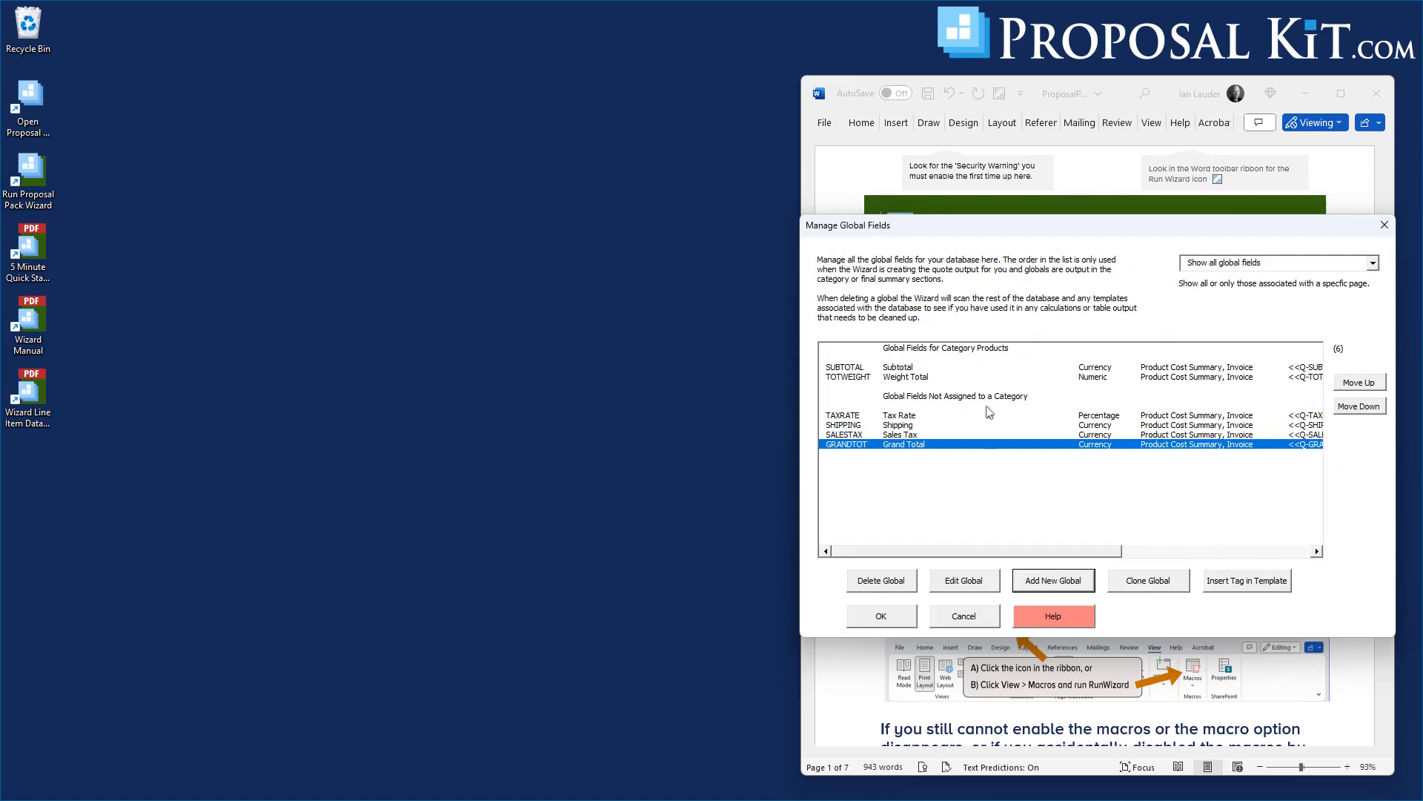
left_click(868, 619)
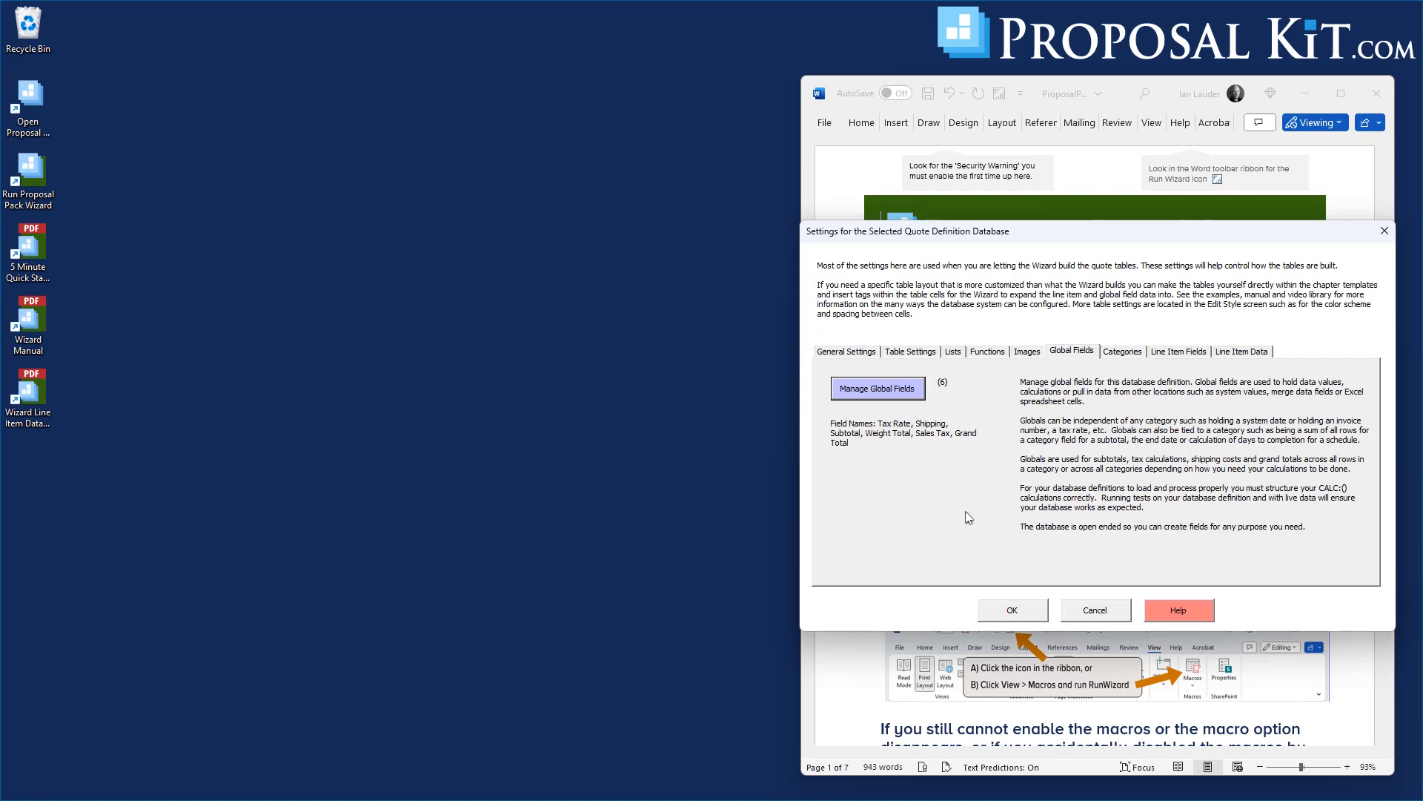
left_click(1001, 612)
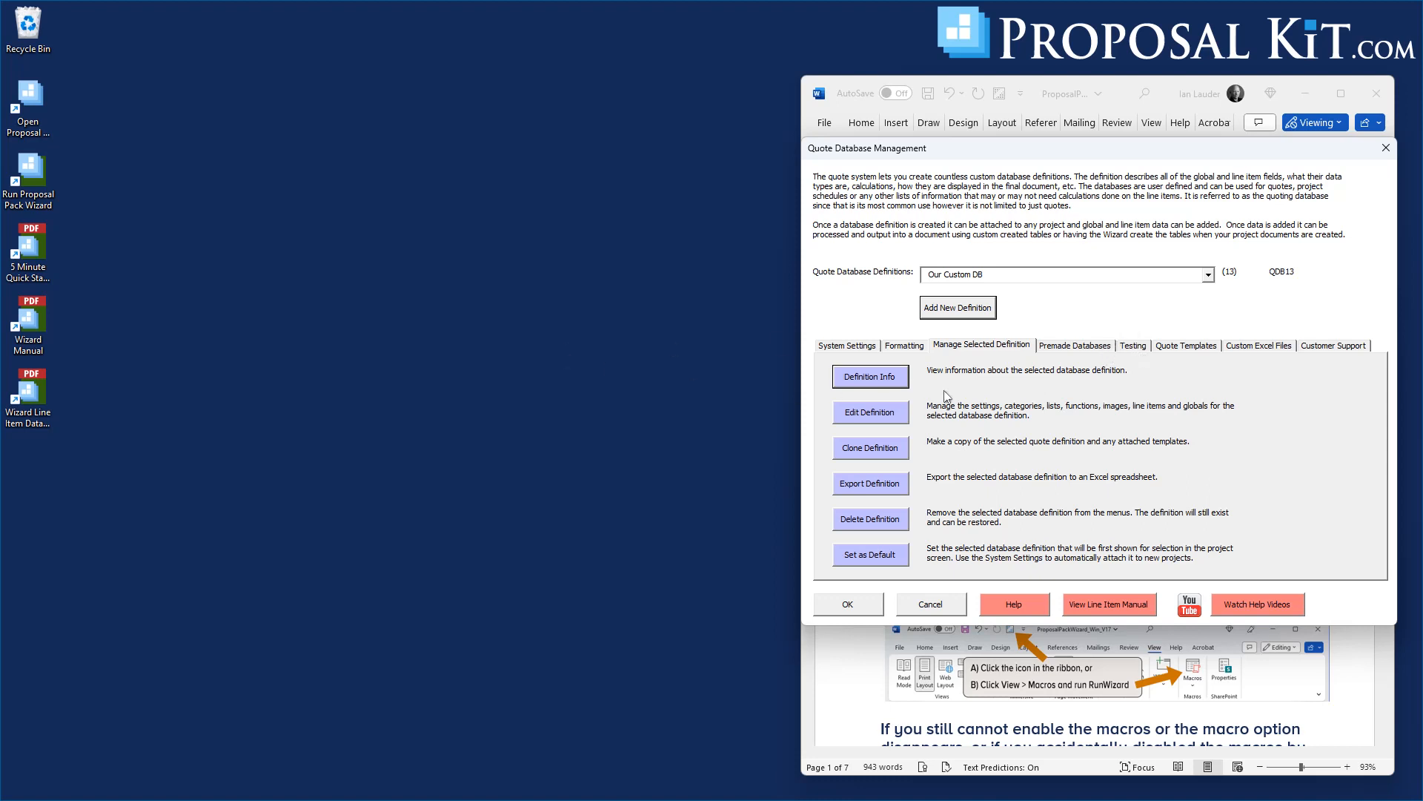
Step: Test the Our Custom DB definition for errors, examine the generated test report, and close the report and the test
left_click(1133, 347)
left_click(852, 388)
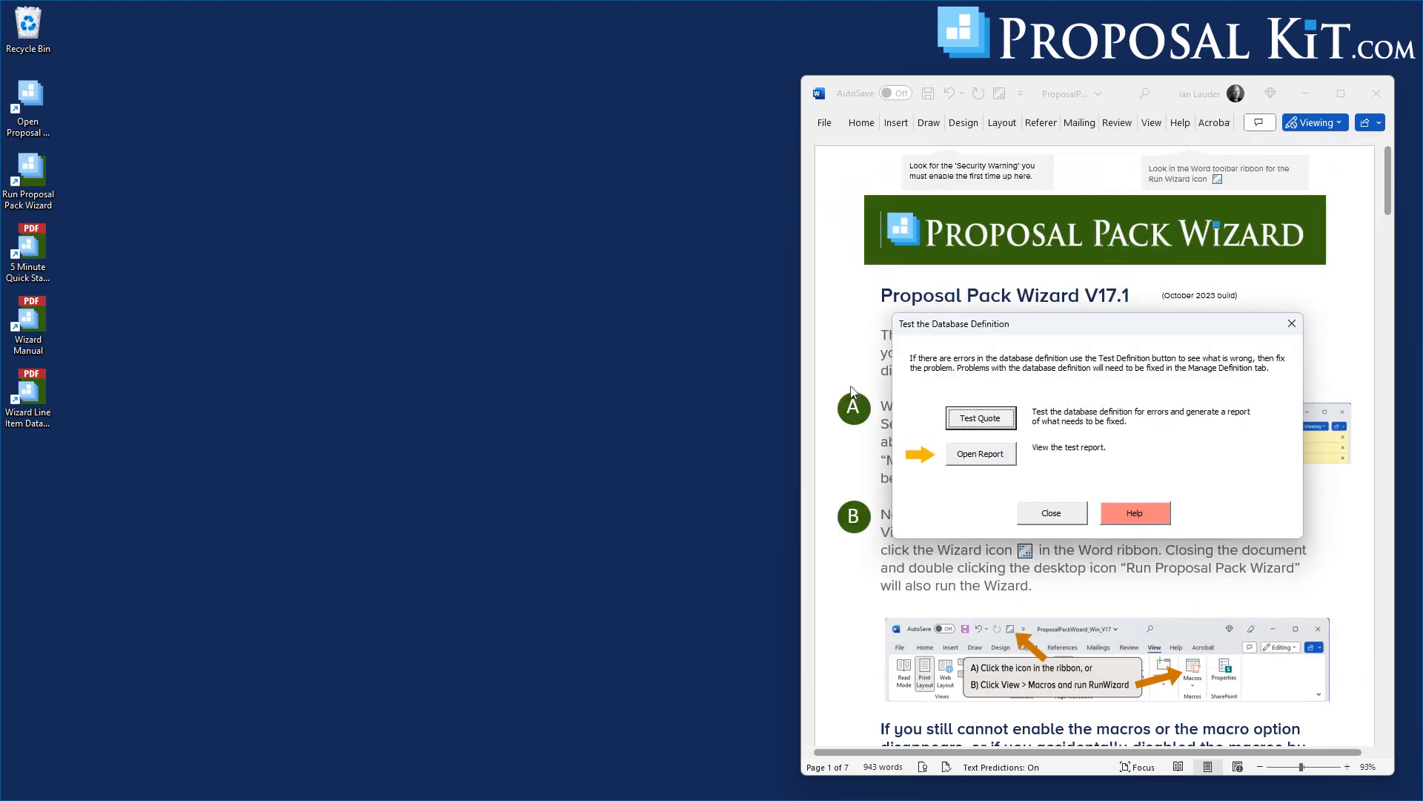
left_click(980, 421)
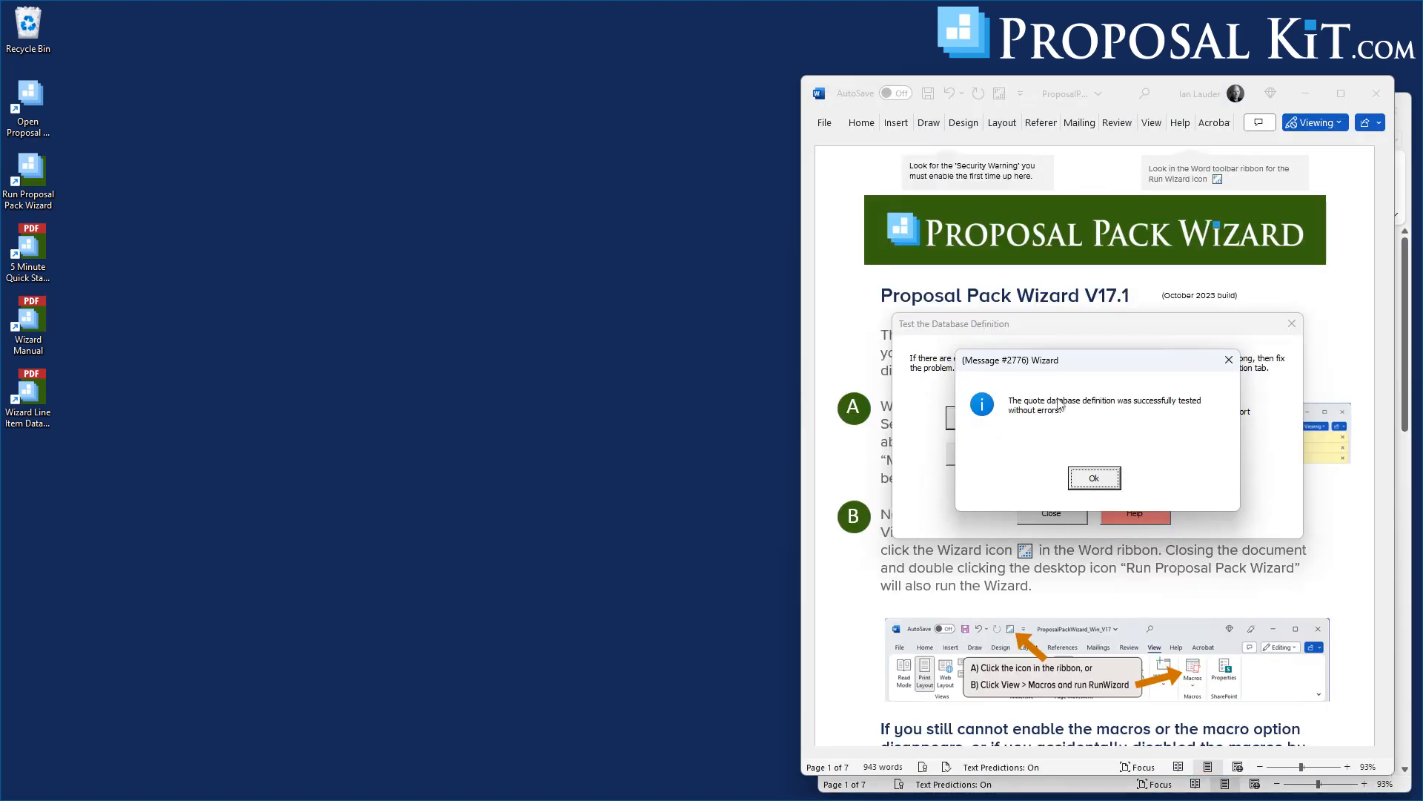
left_click(1096, 480)
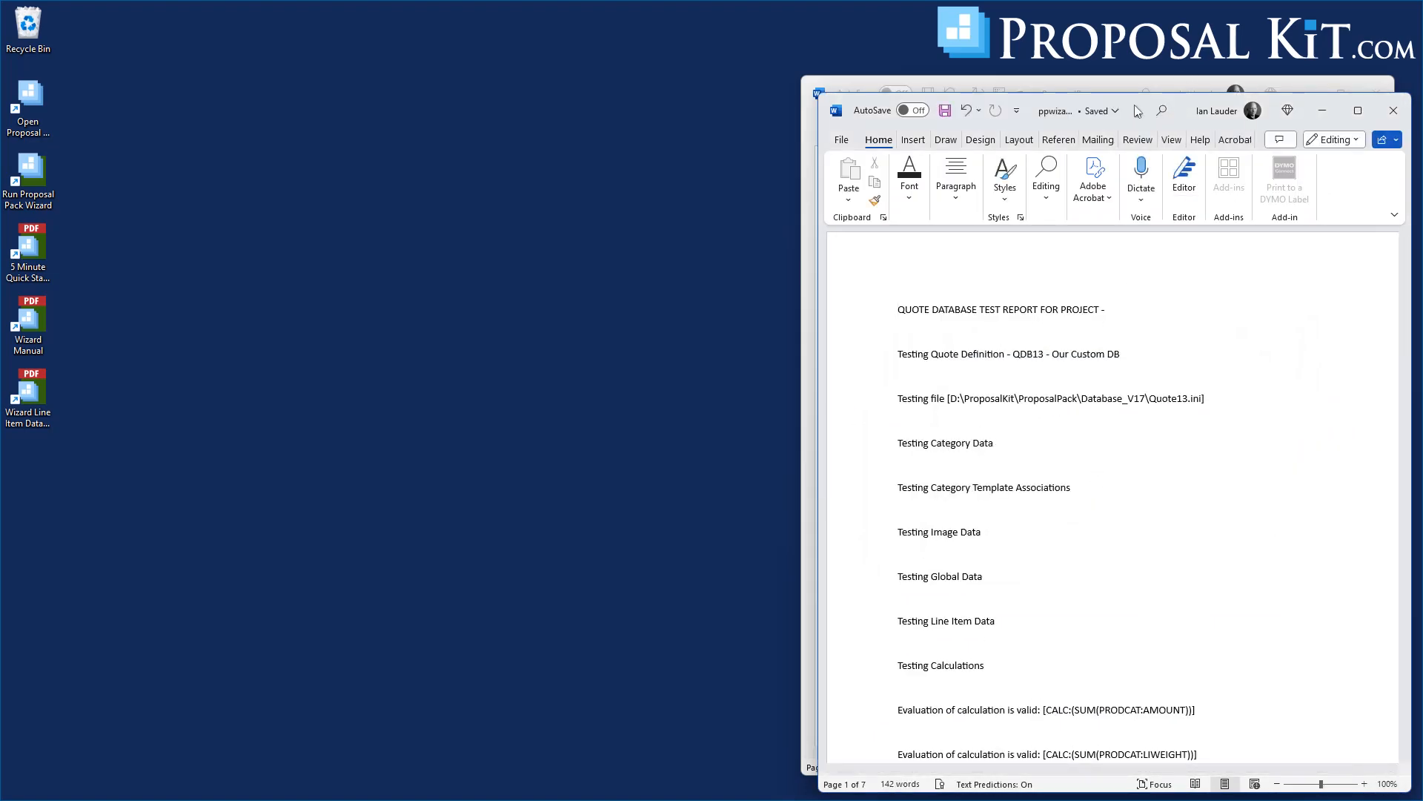
left_click_drag(1138, 111, 449, 63)
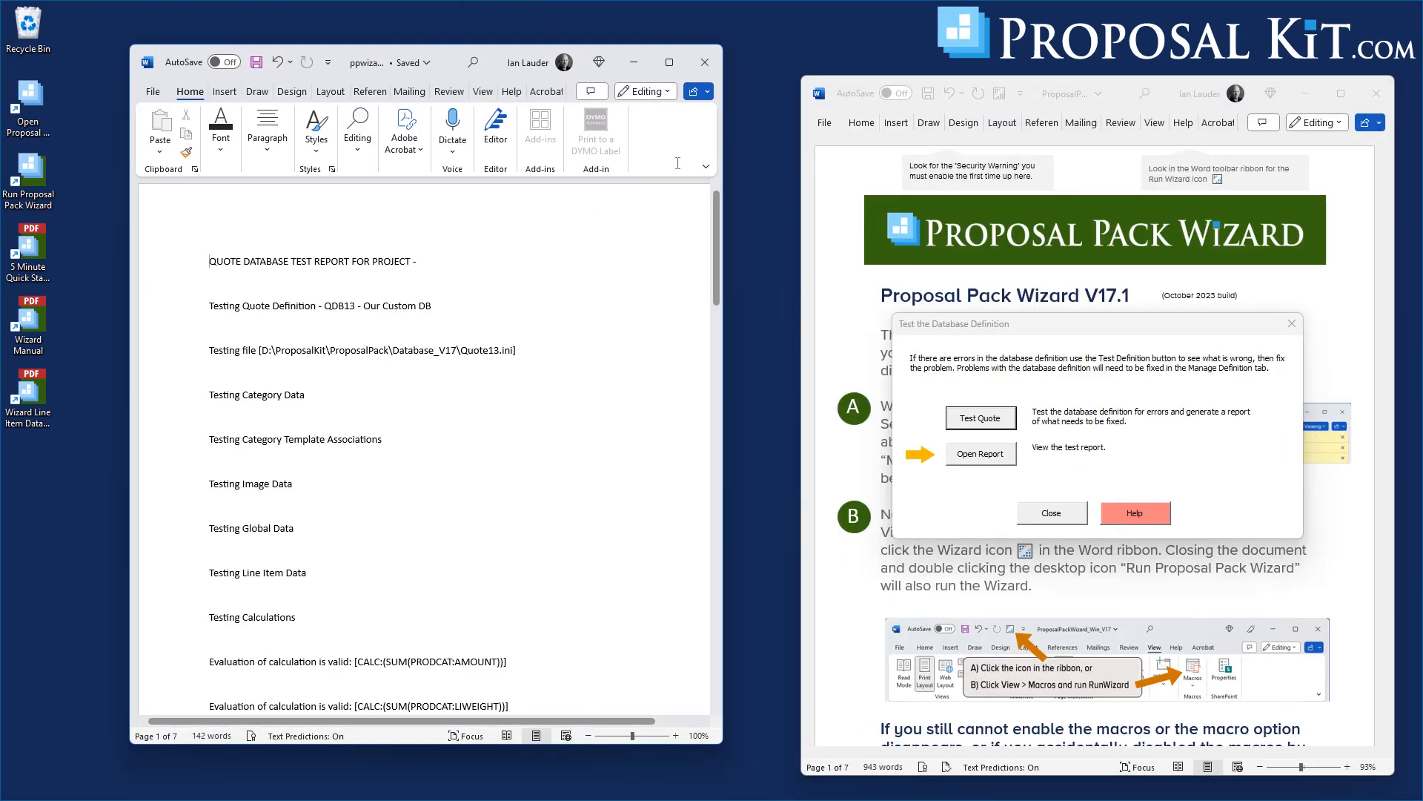
left_click_drag(718, 221, 731, 165)
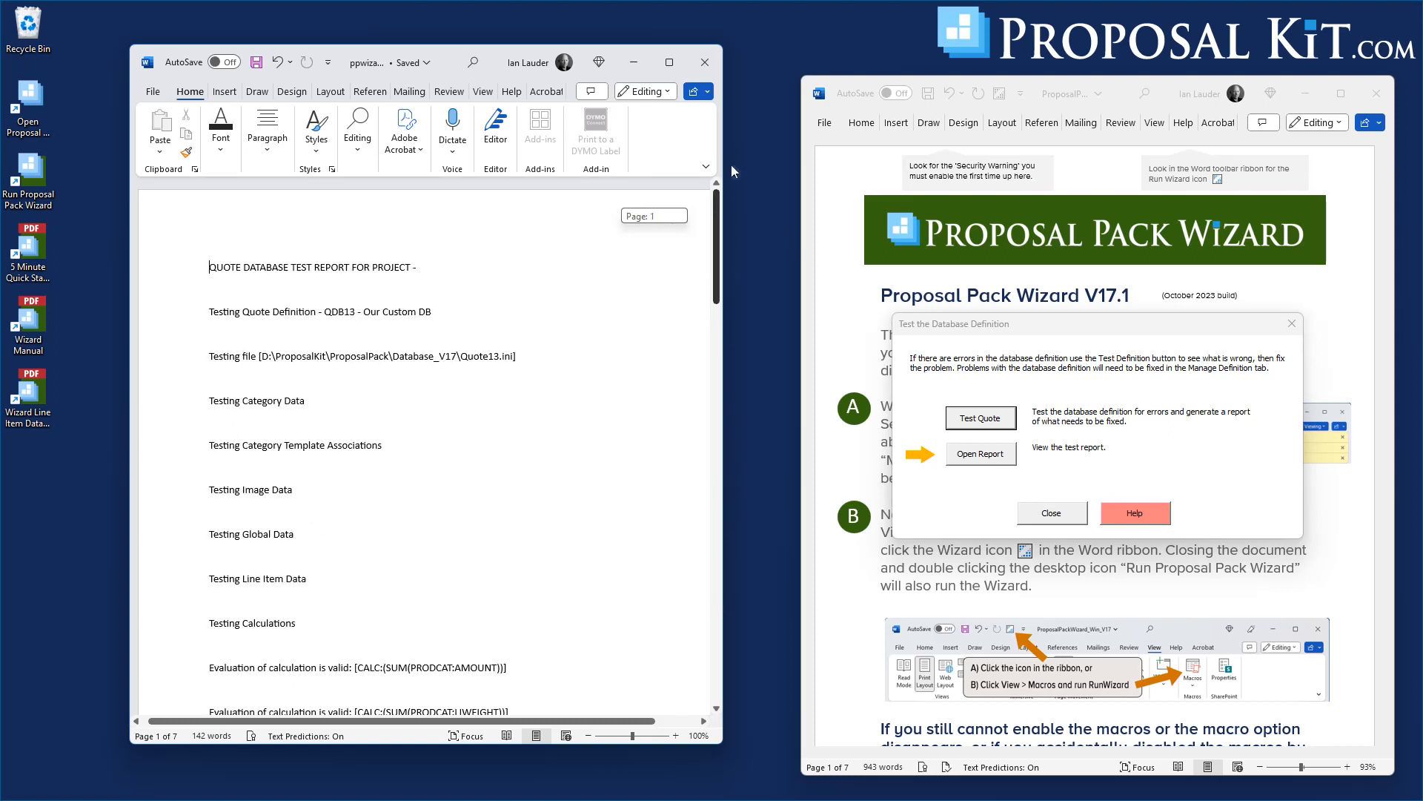
left_click_drag(731, 164, 731, 165)
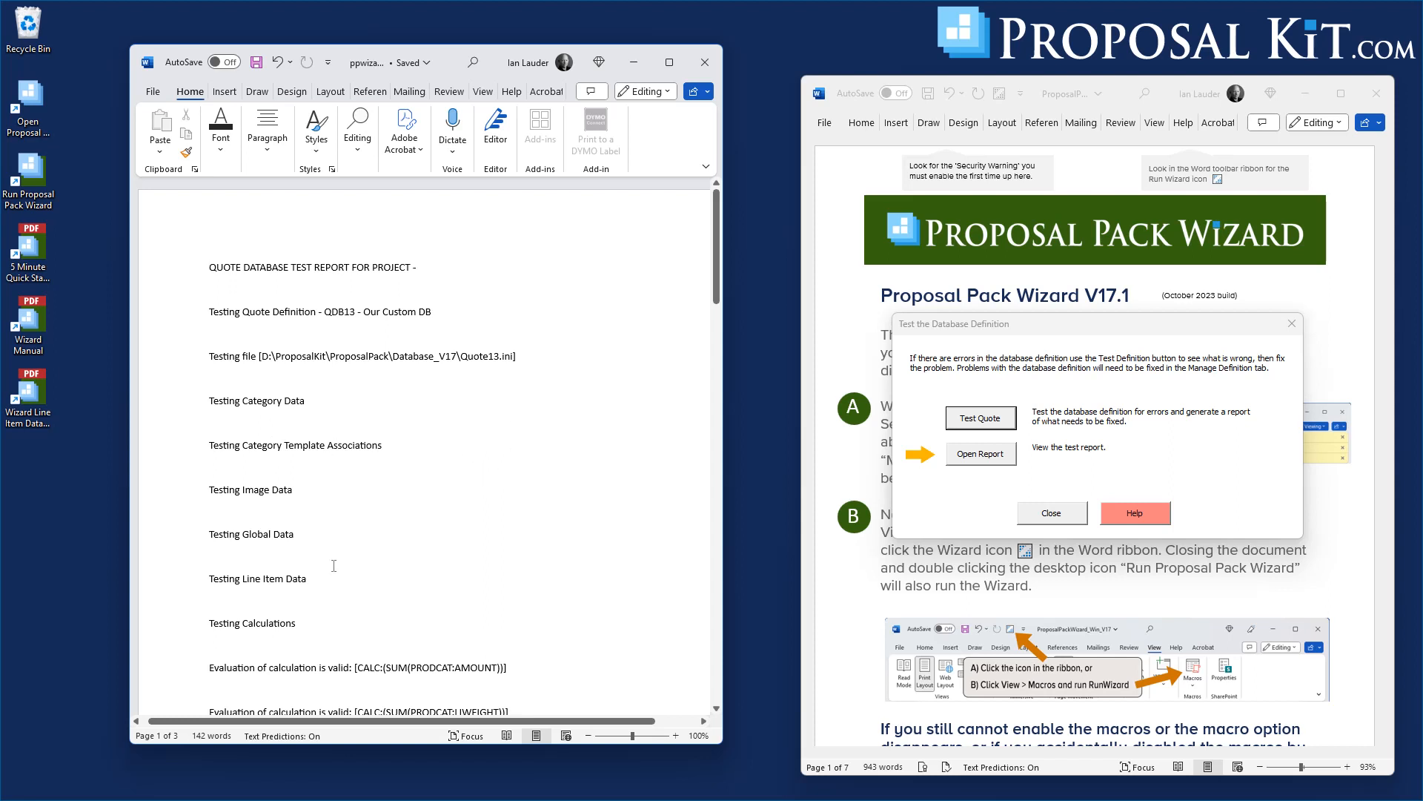
left_click(700, 65)
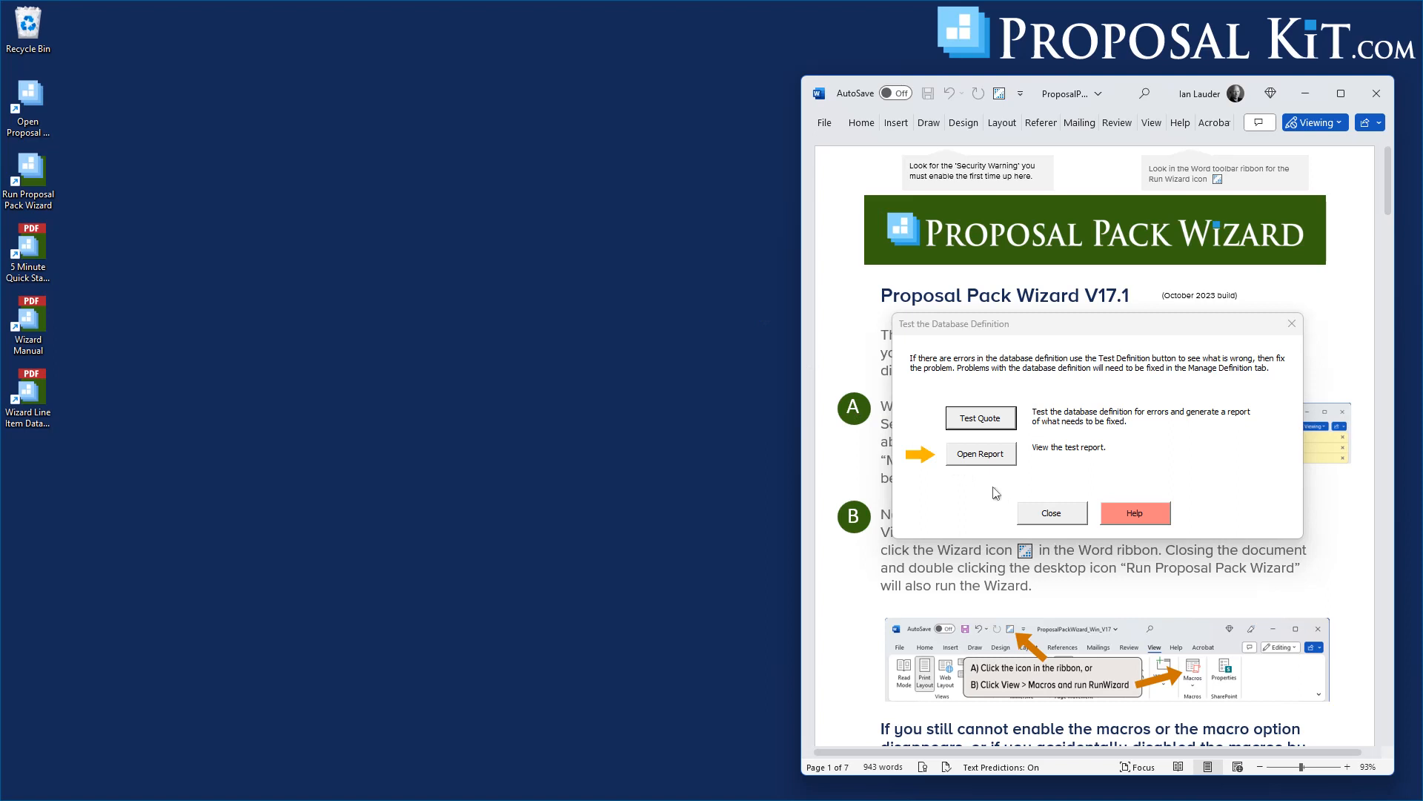
left_click(1054, 511)
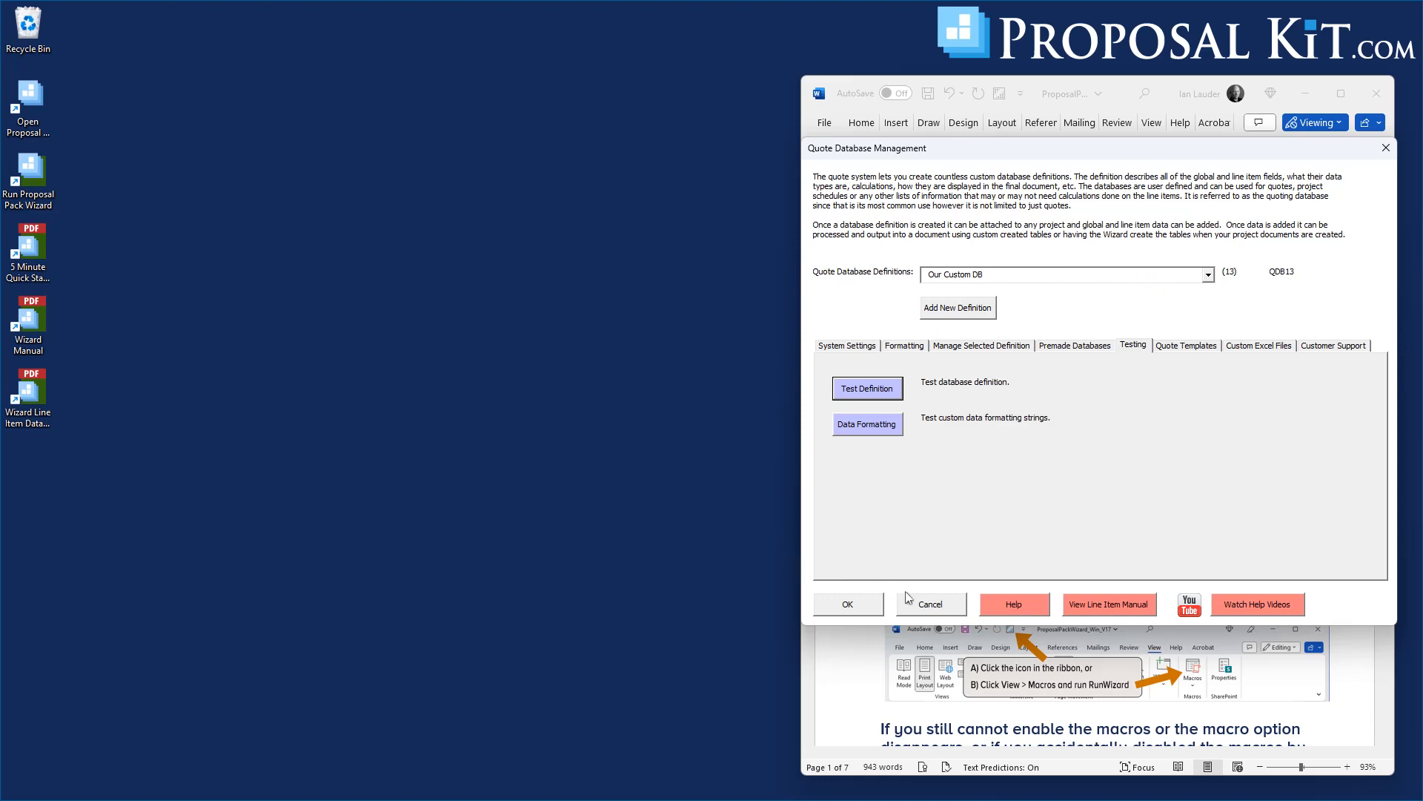
Step: Accept the quote database management and master preferences, and add a new document project named Custom DB Project
left_click(854, 604)
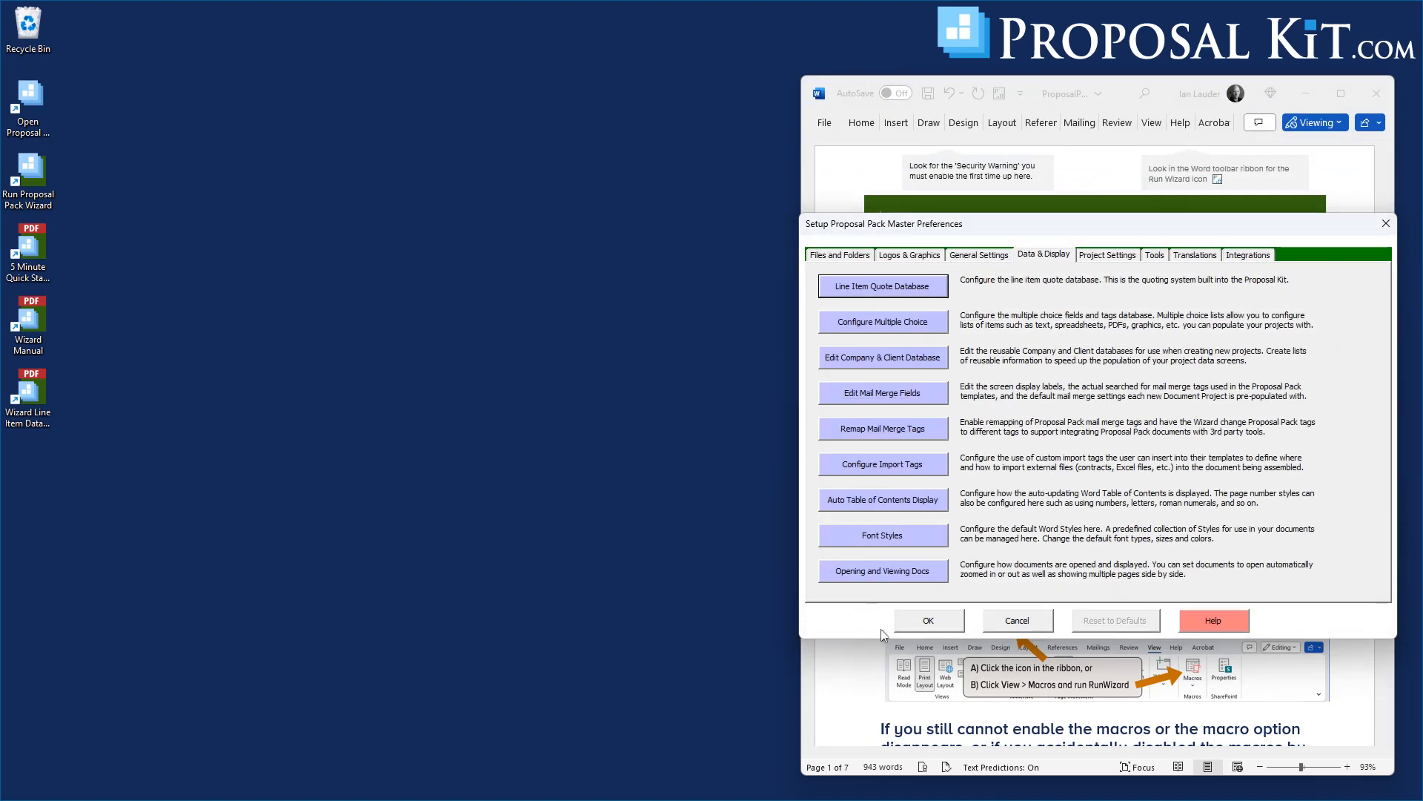
left_click(926, 622)
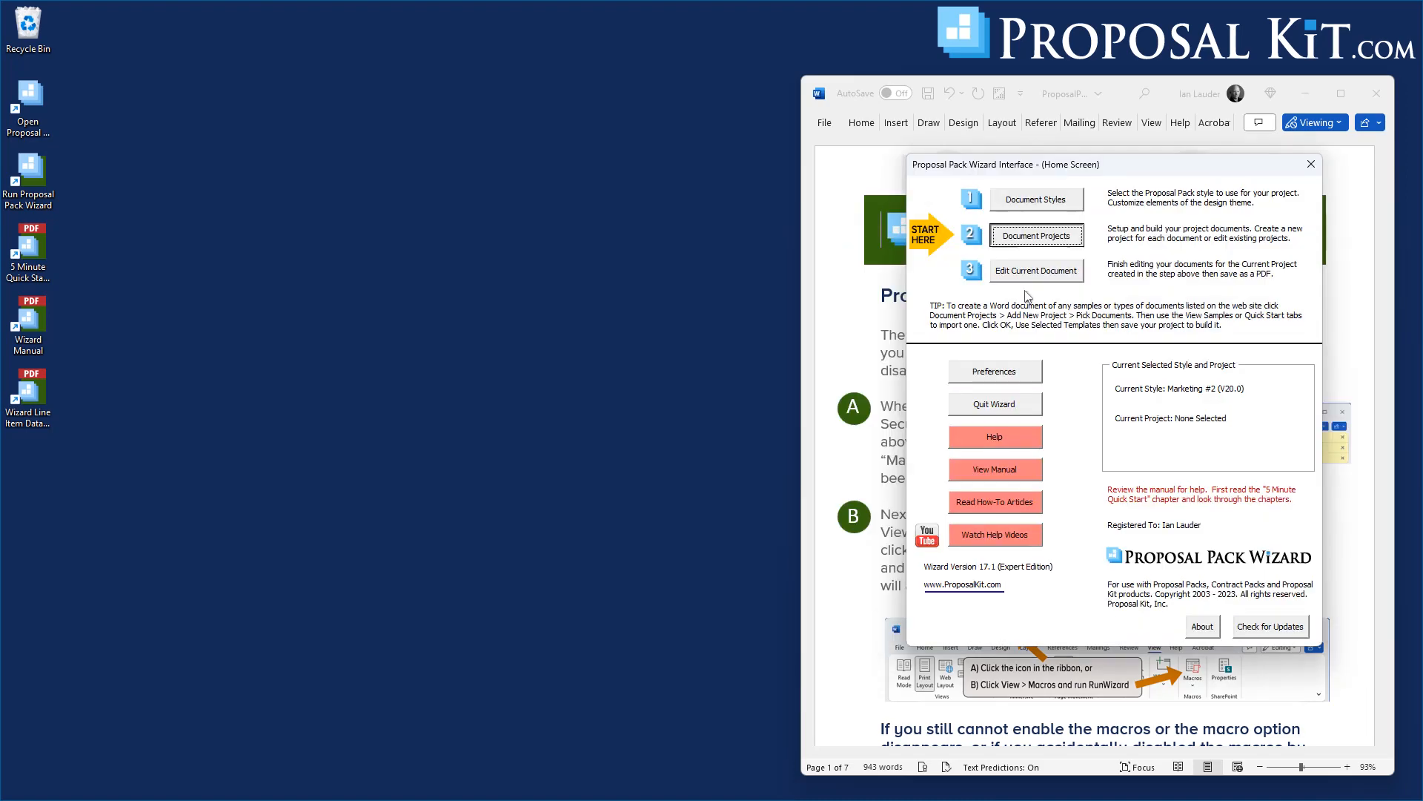
left_click(1036, 235)
left_click(919, 407)
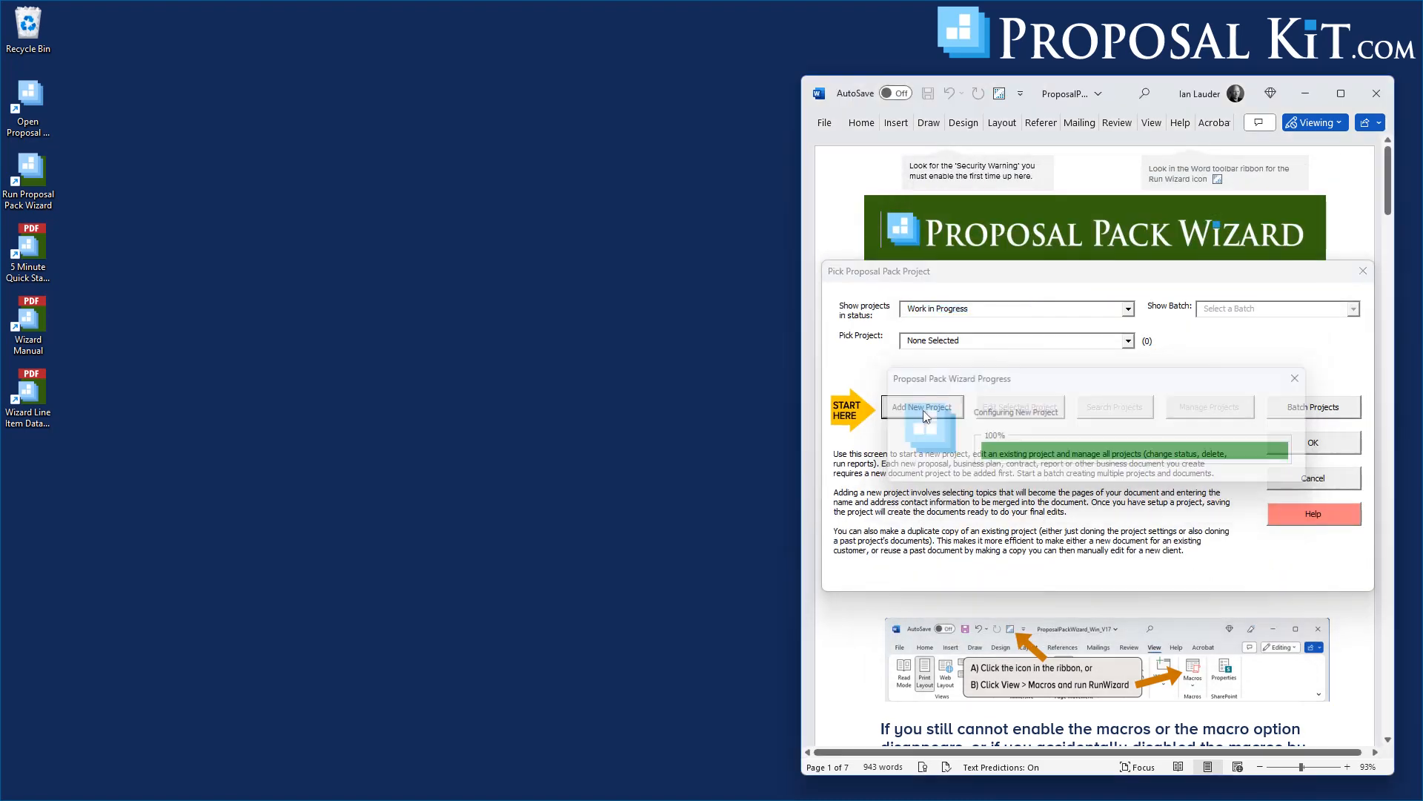
left_click_drag(958, 235, 832, 243)
type("C")
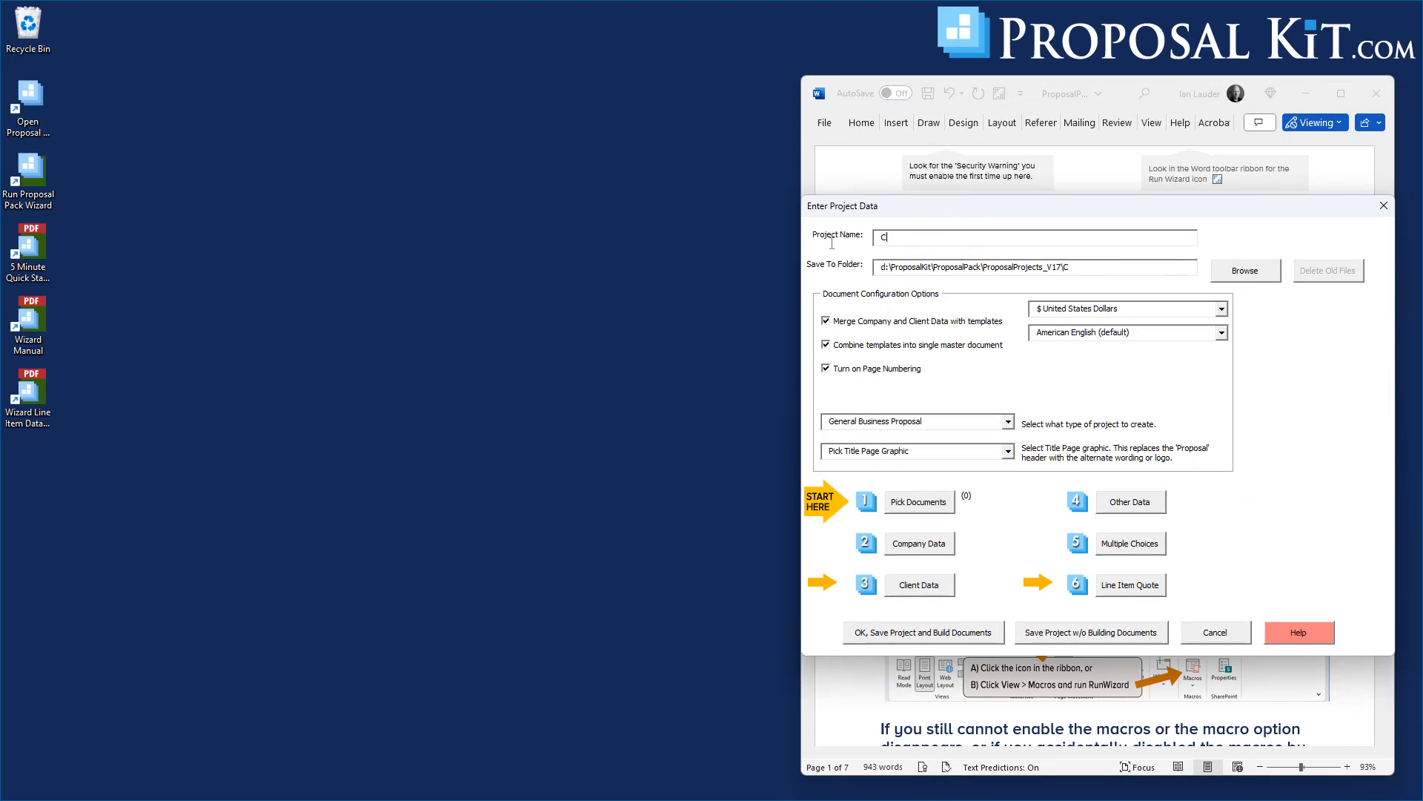
type("ustom DB Project")
Step: Save the new project so a line item quote can be added, and attach the Our Custom DB database to it
left_click(1142, 589)
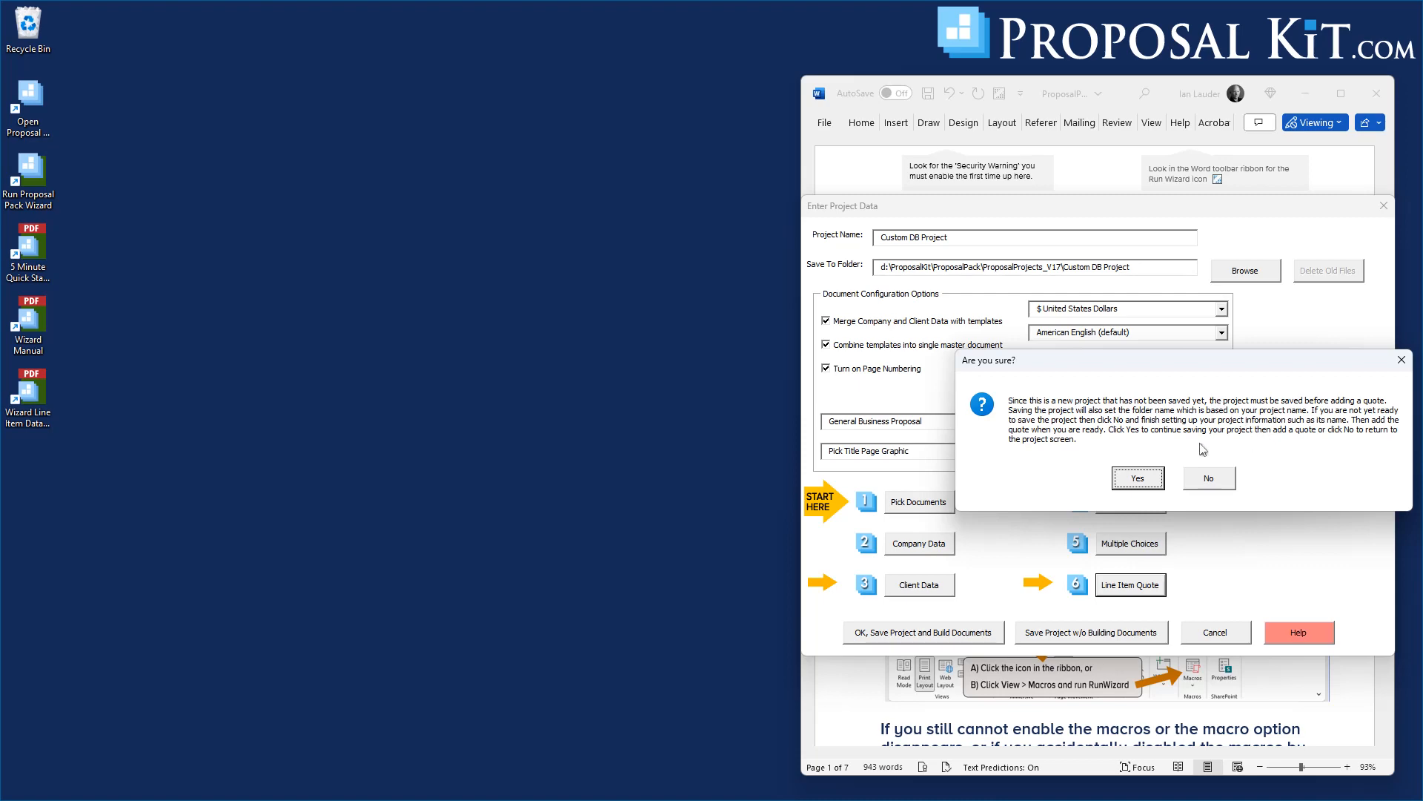
left_click(1141, 479)
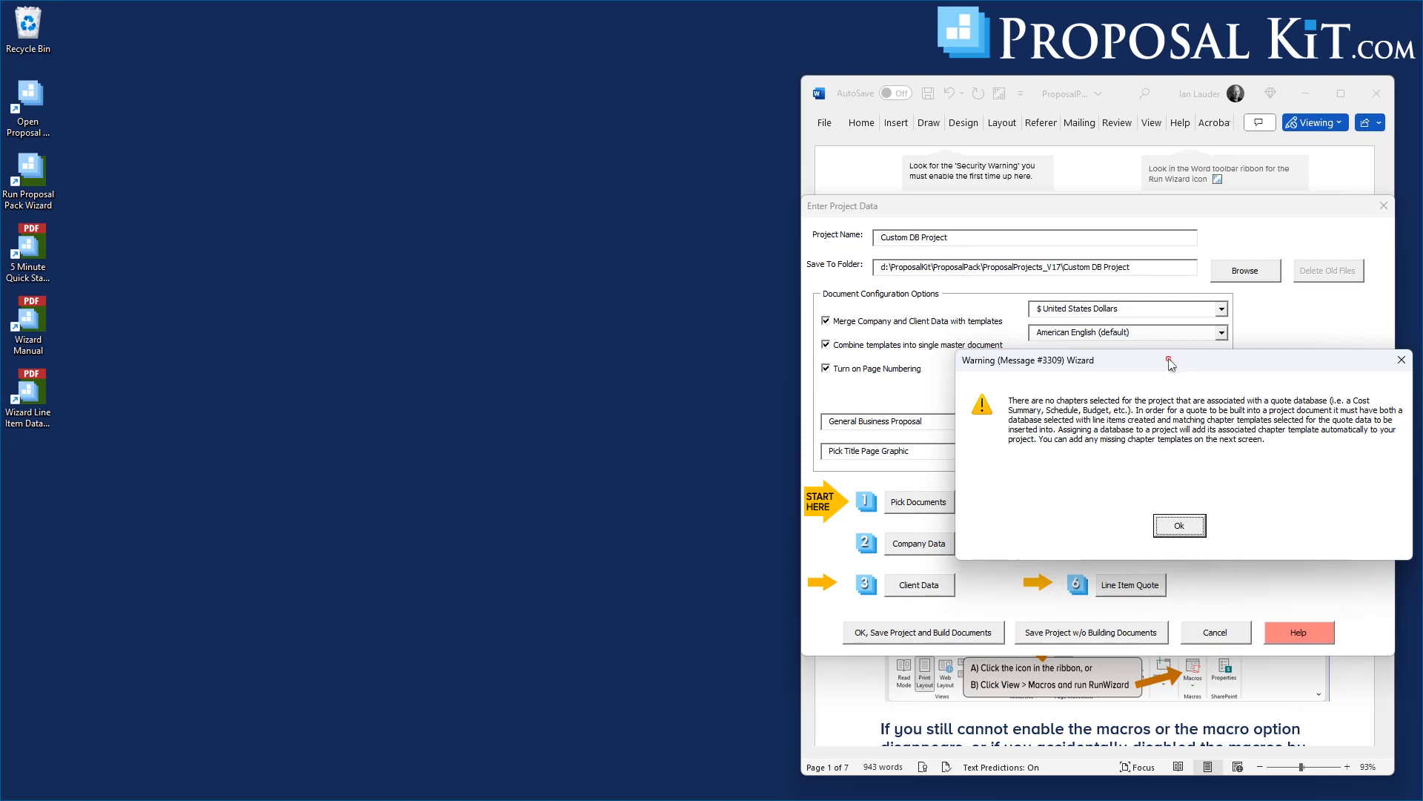
left_click_drag(1172, 362, 1103, 361)
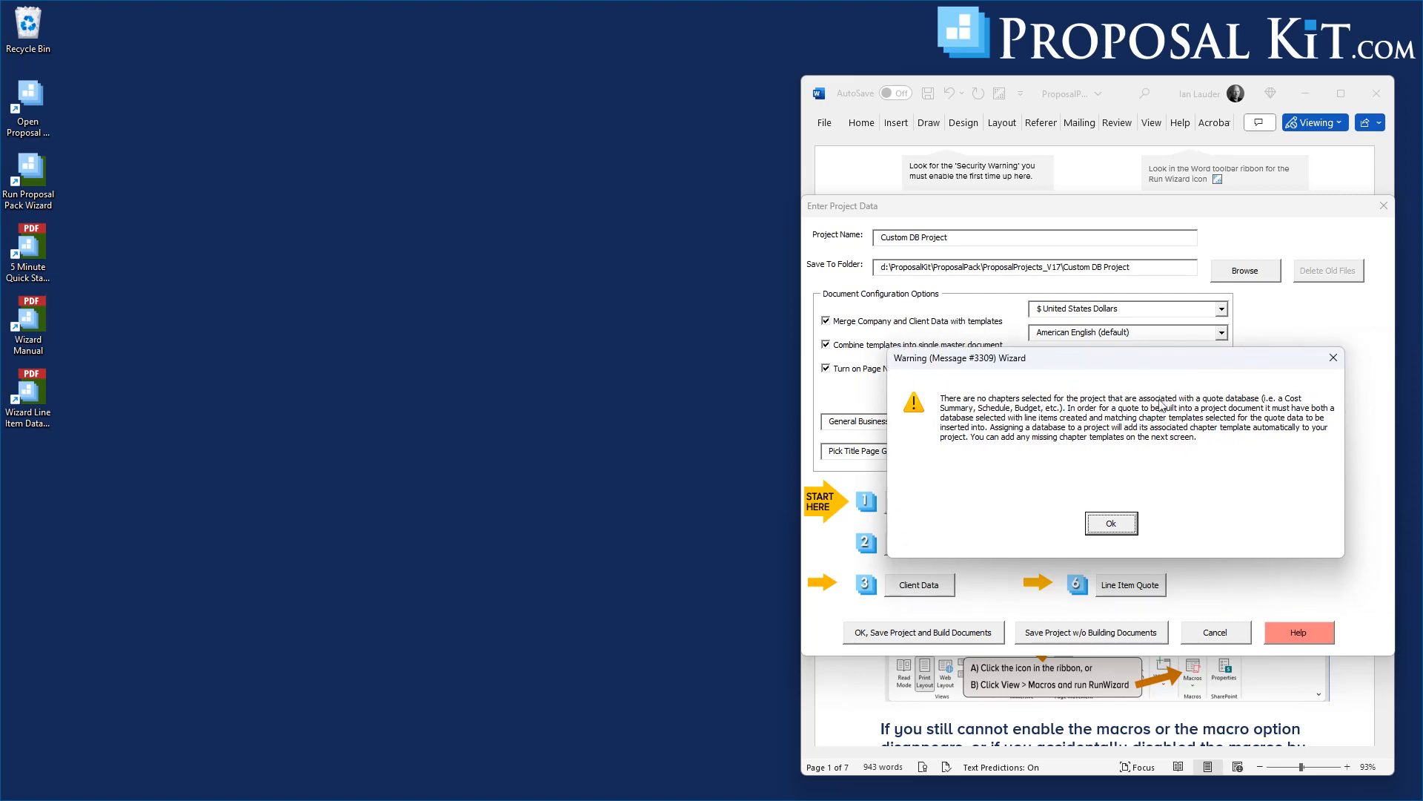
left_click(1112, 523)
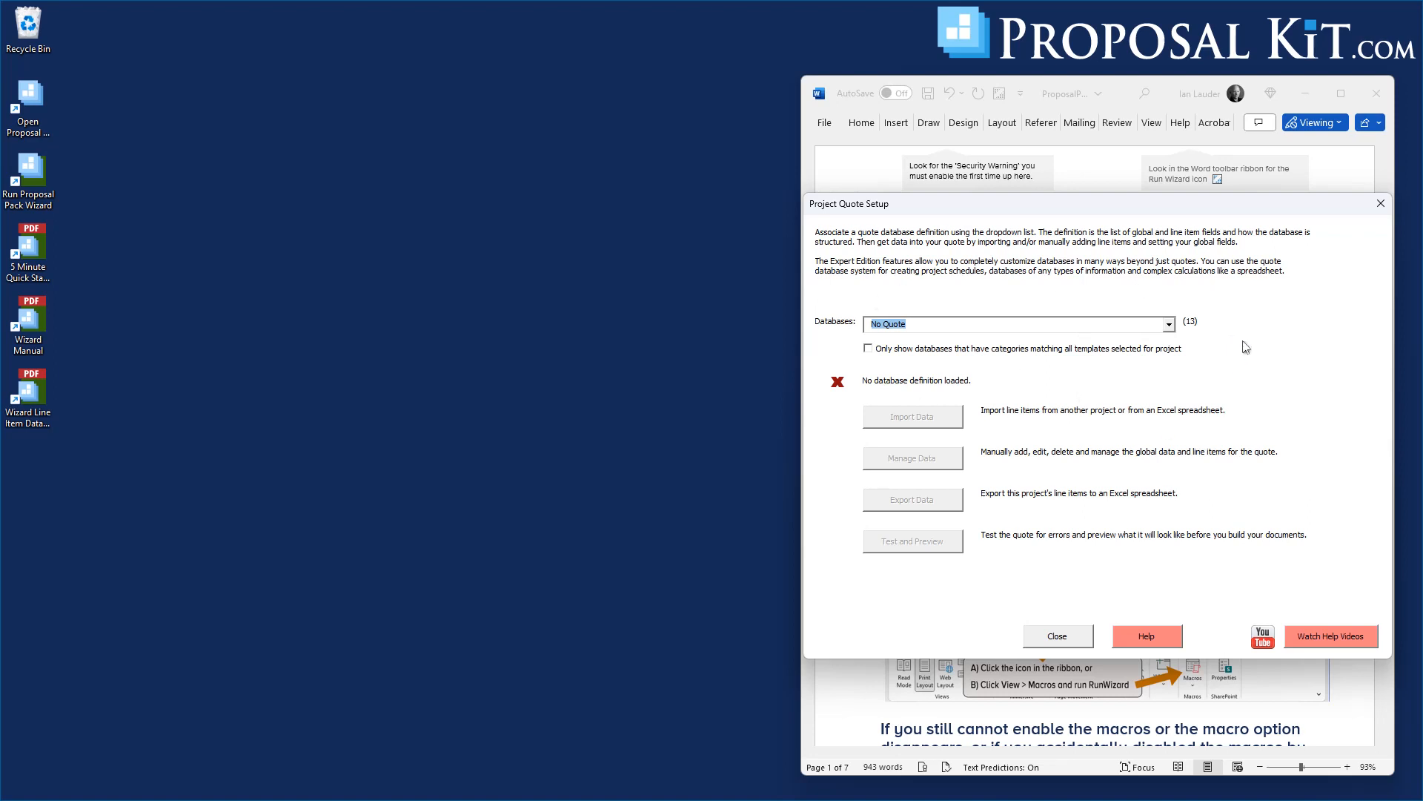
left_click_drag(1154, 209, 1154, 163)
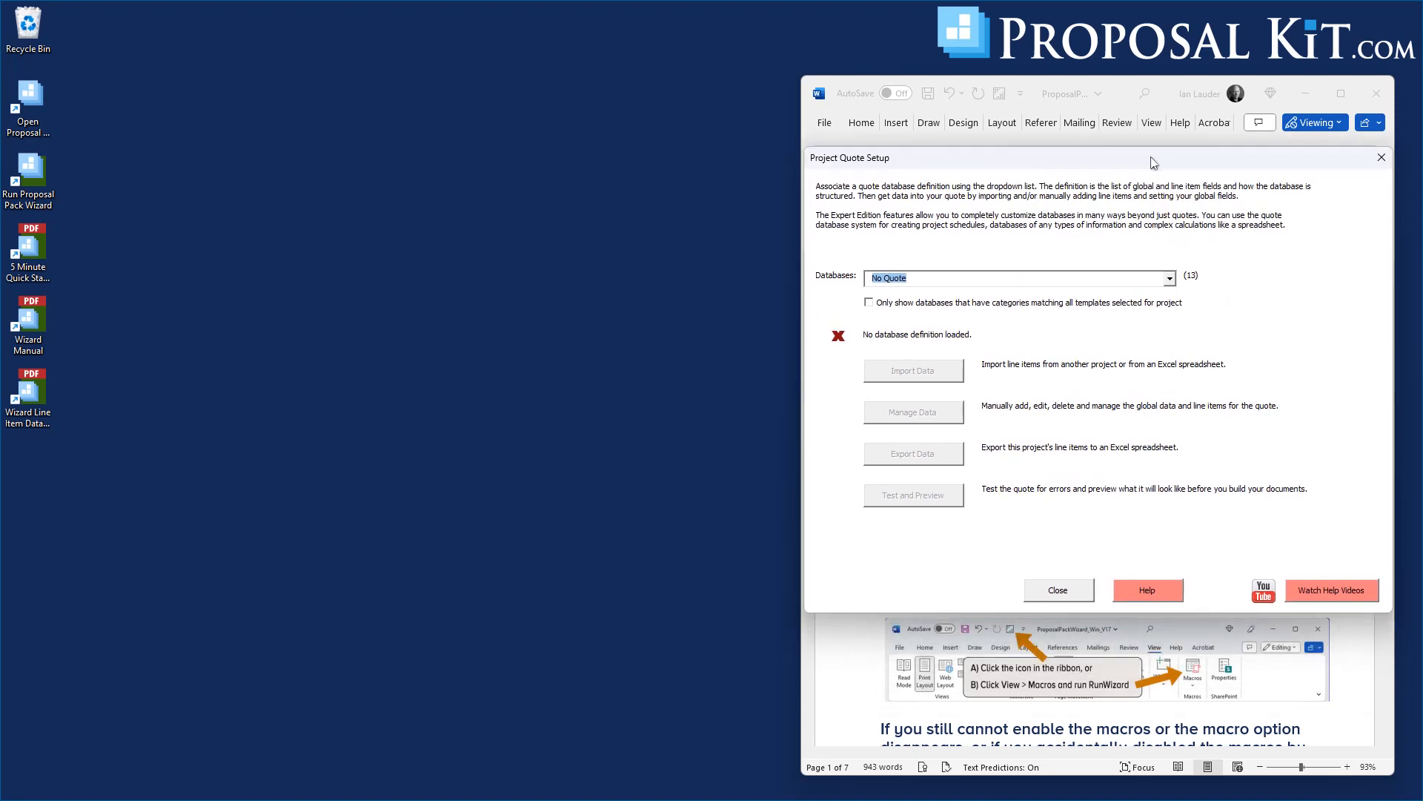
left_click(1169, 279)
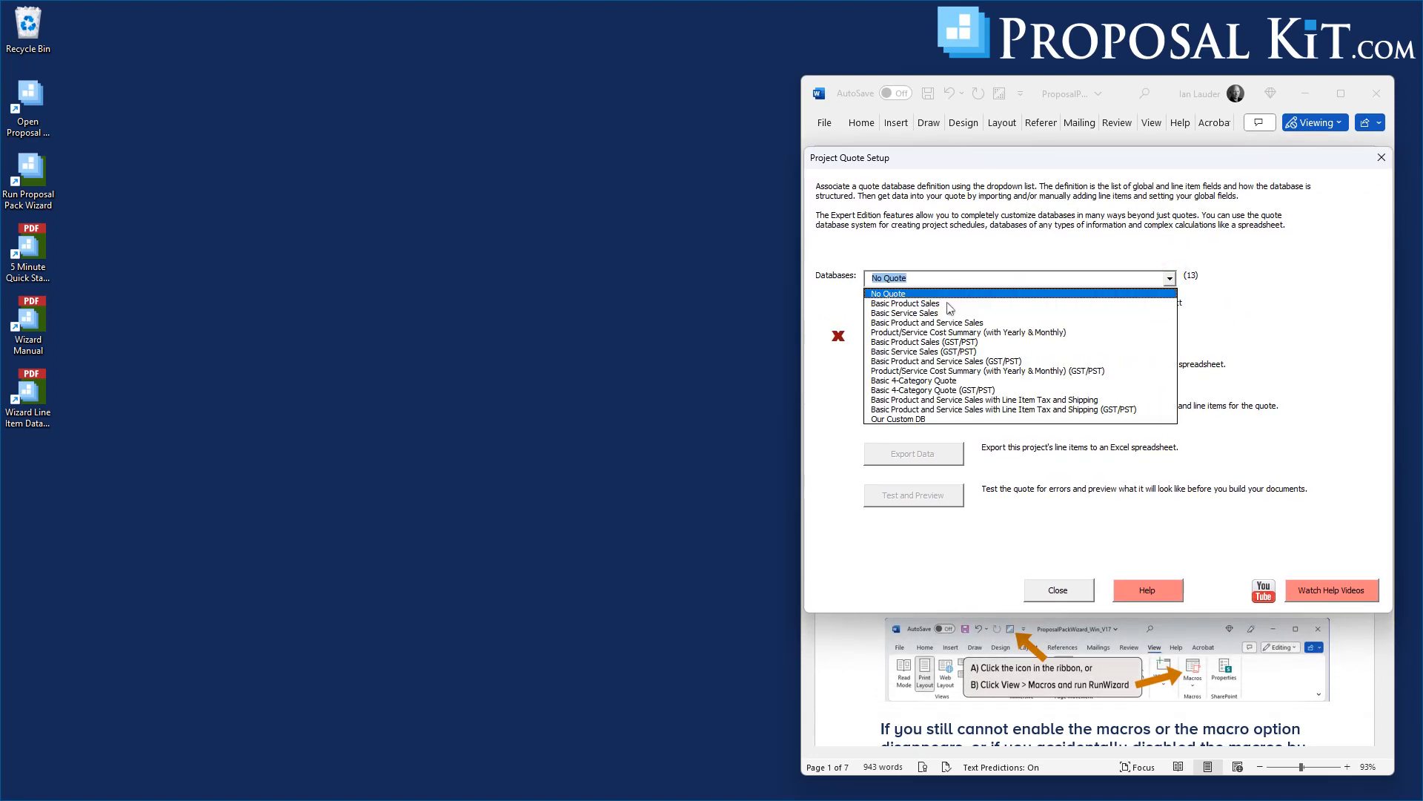
left_click(911, 419)
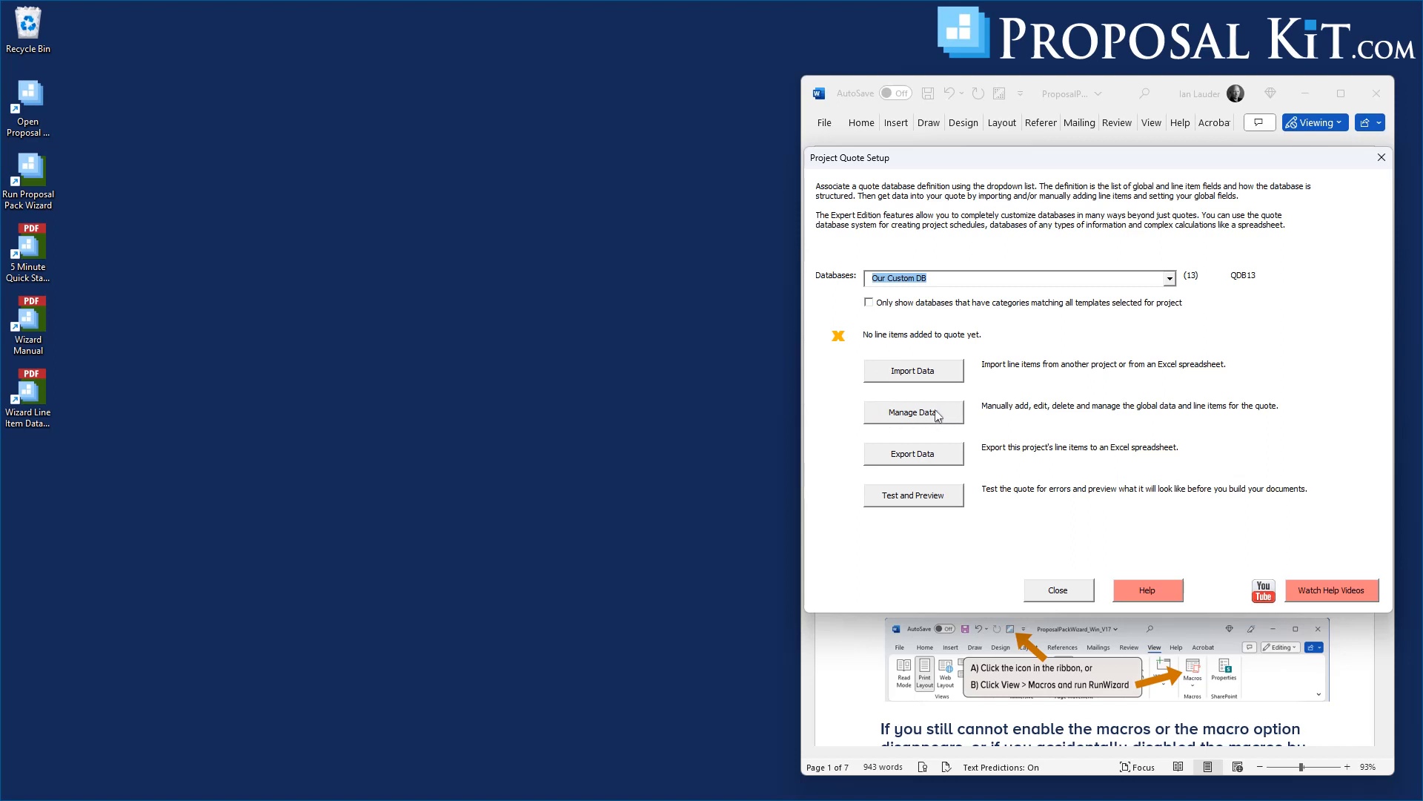
Step: Add a Blue Widget line to the quote's Products category with price 100.55, weight 5 lbs and quantity 10
left_click(915, 417)
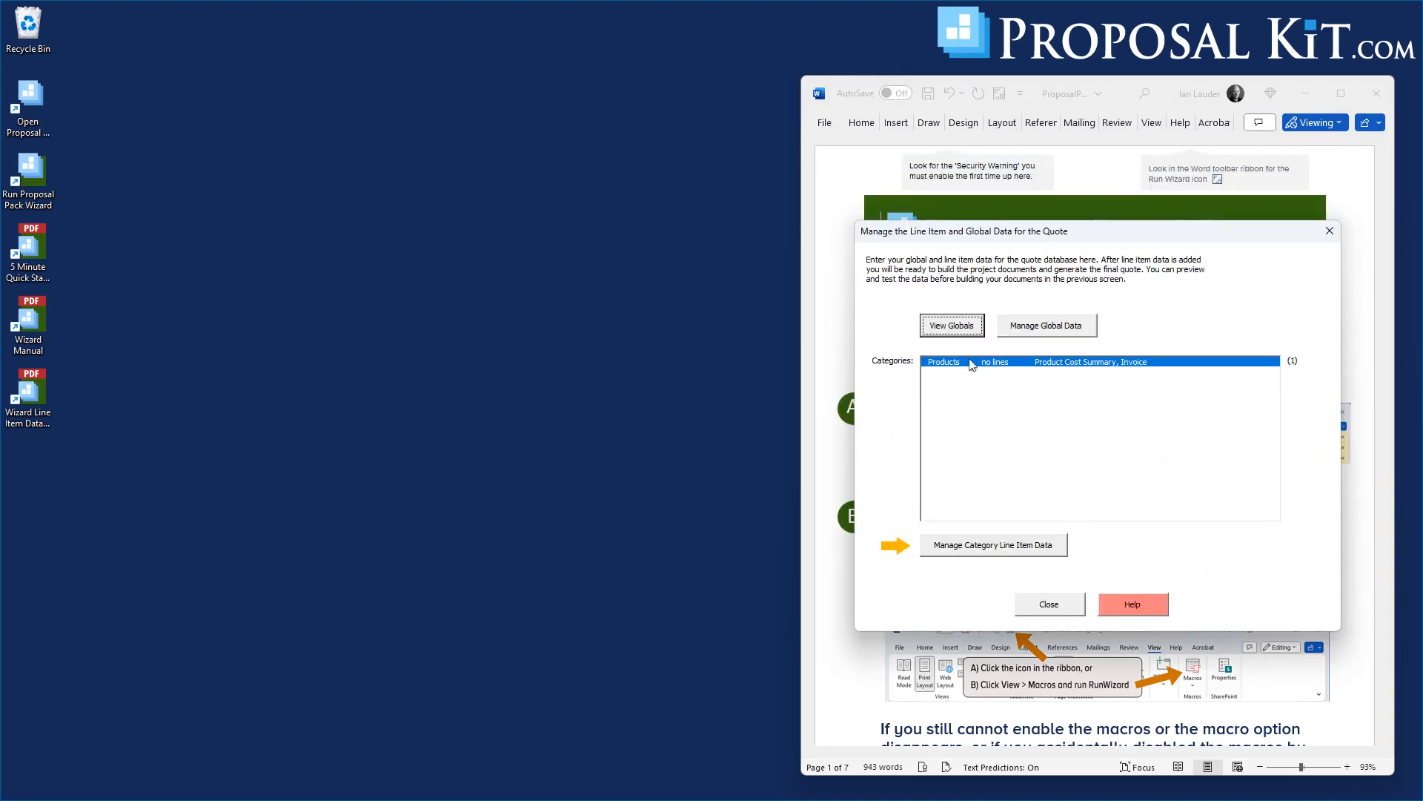
left_click(995, 550)
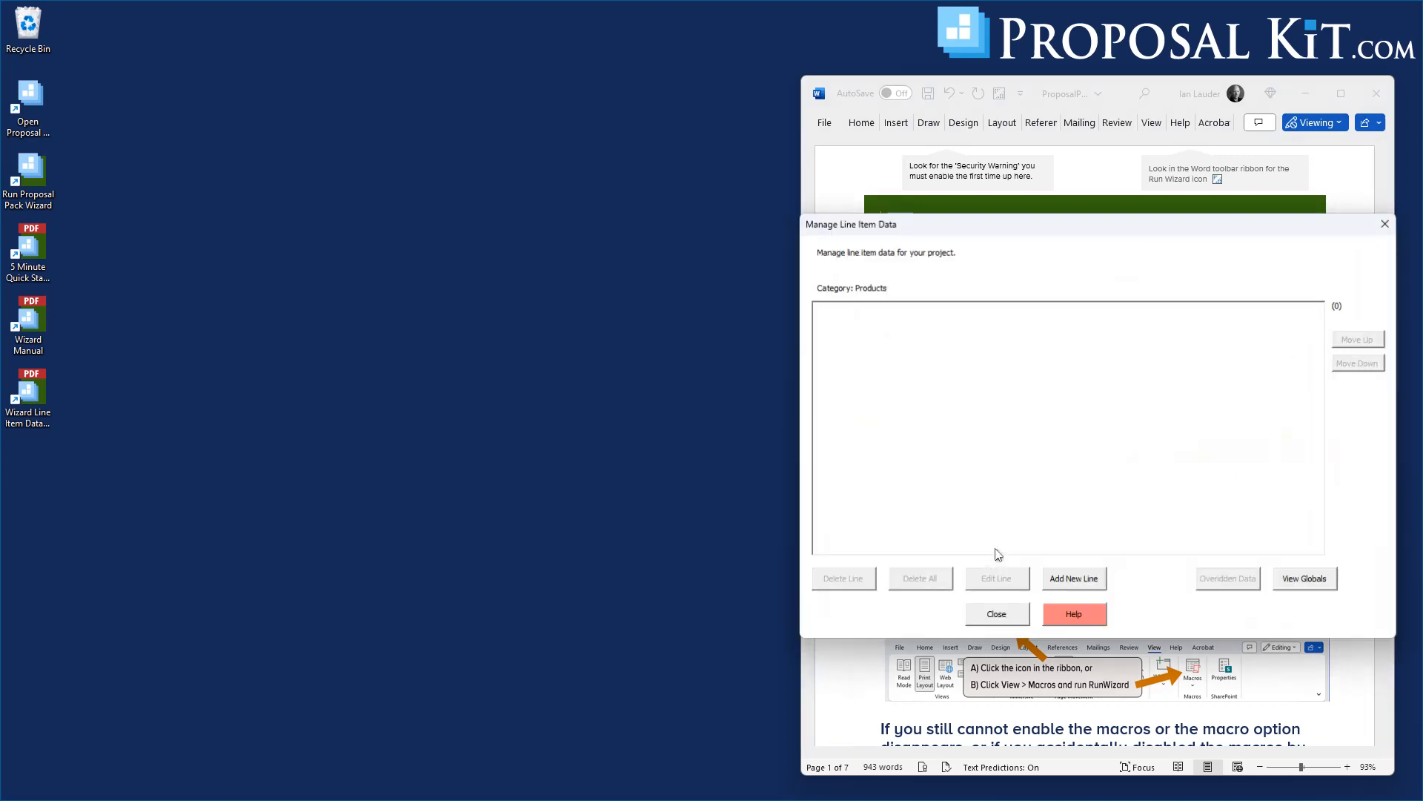
left_click(1085, 582)
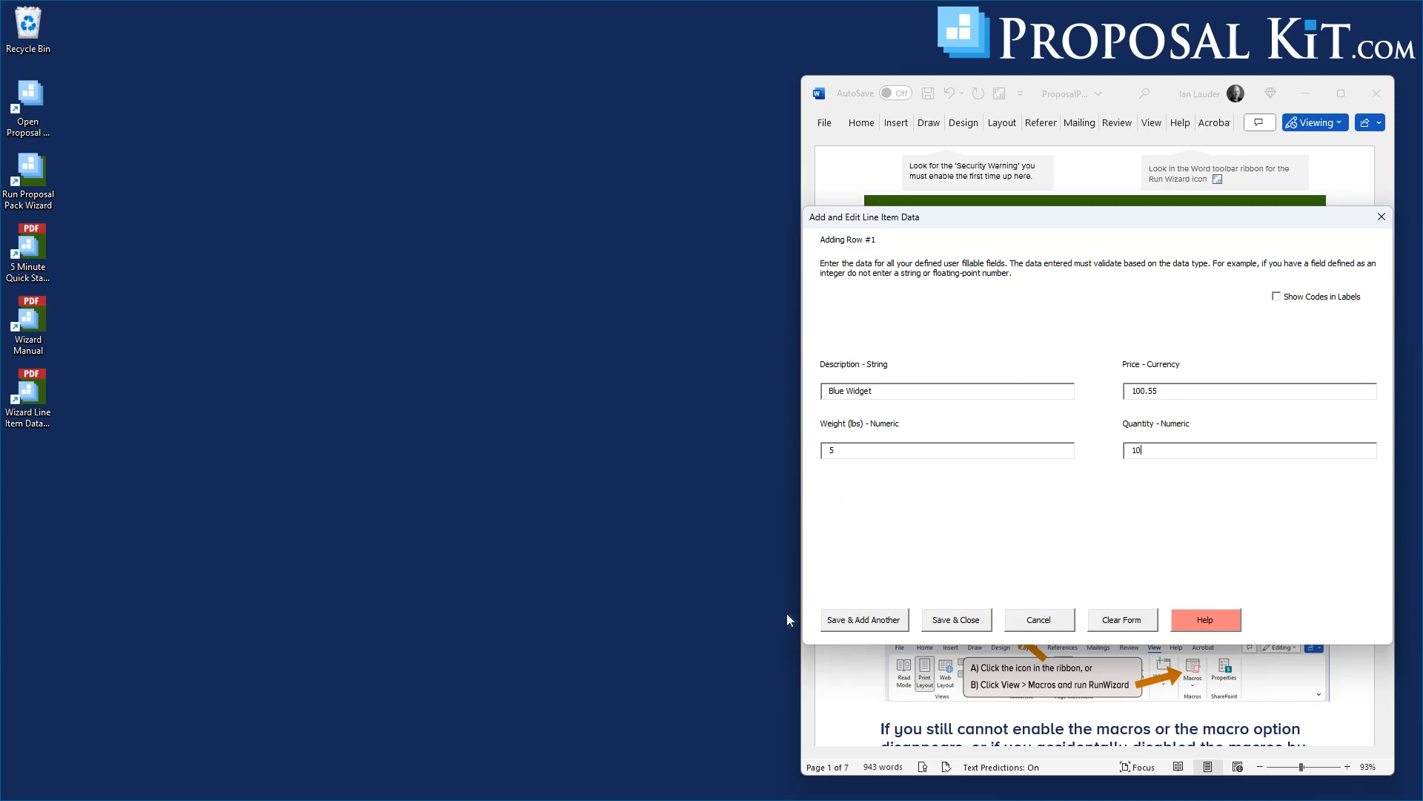
left_click(835, 626)
Step: Add the lines Red Widget (price 50.99, weight 4, quantity 4) and Green Widget (price 206.44, weight 3, quantity 20), and close the line item list
left_click(871, 623)
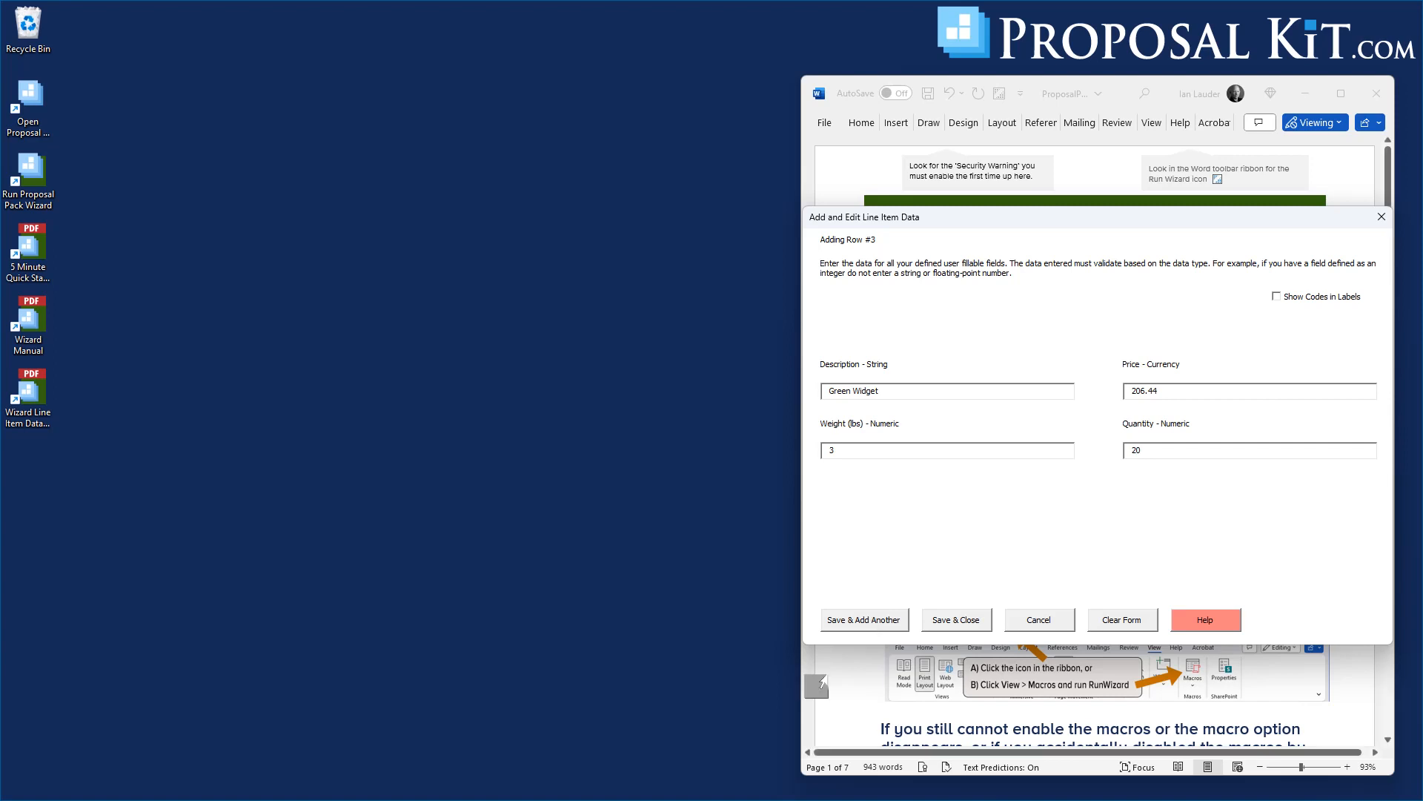
left_click(969, 625)
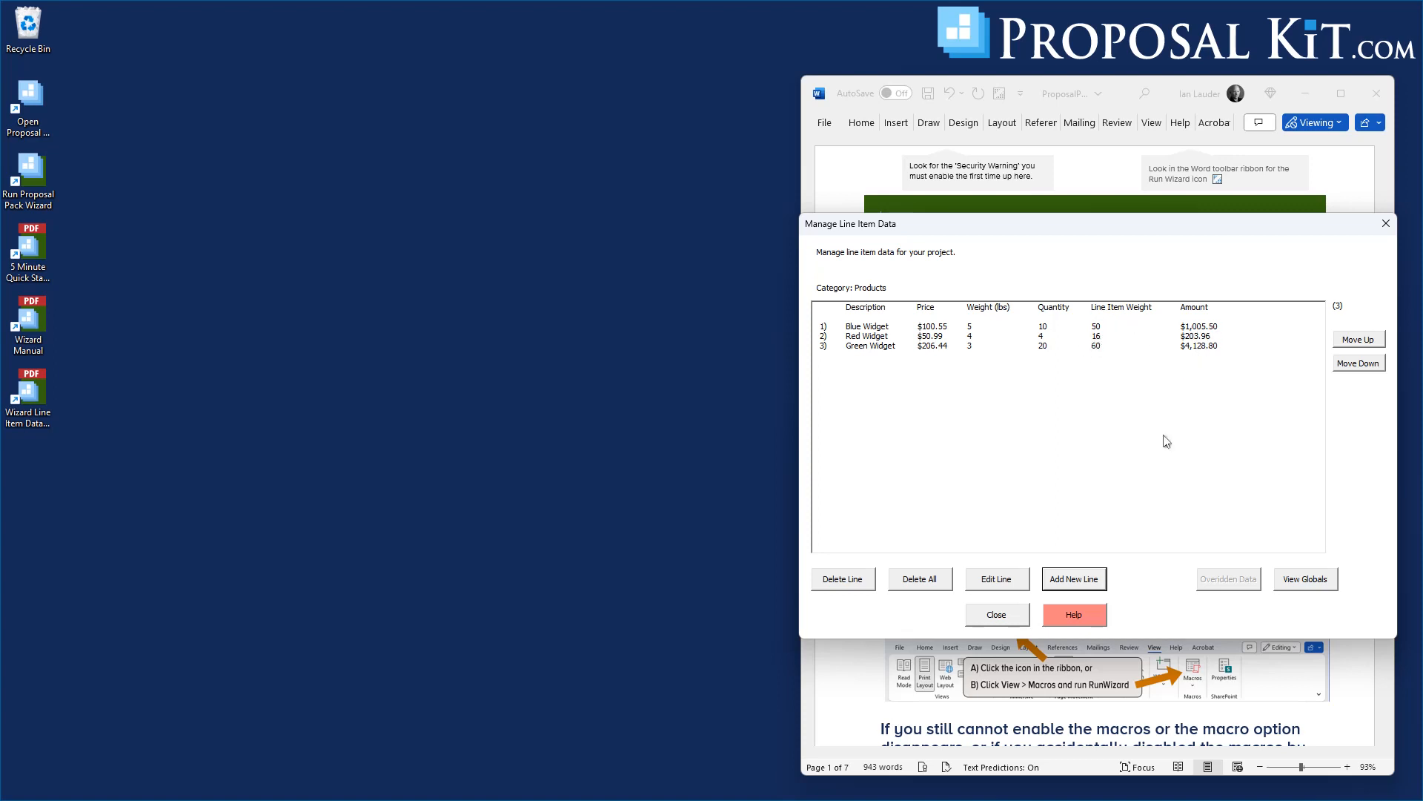
left_click(1006, 618)
Step: Set the project's Tax Rate global to .065 and review the list of calculated global values
left_click(1053, 325)
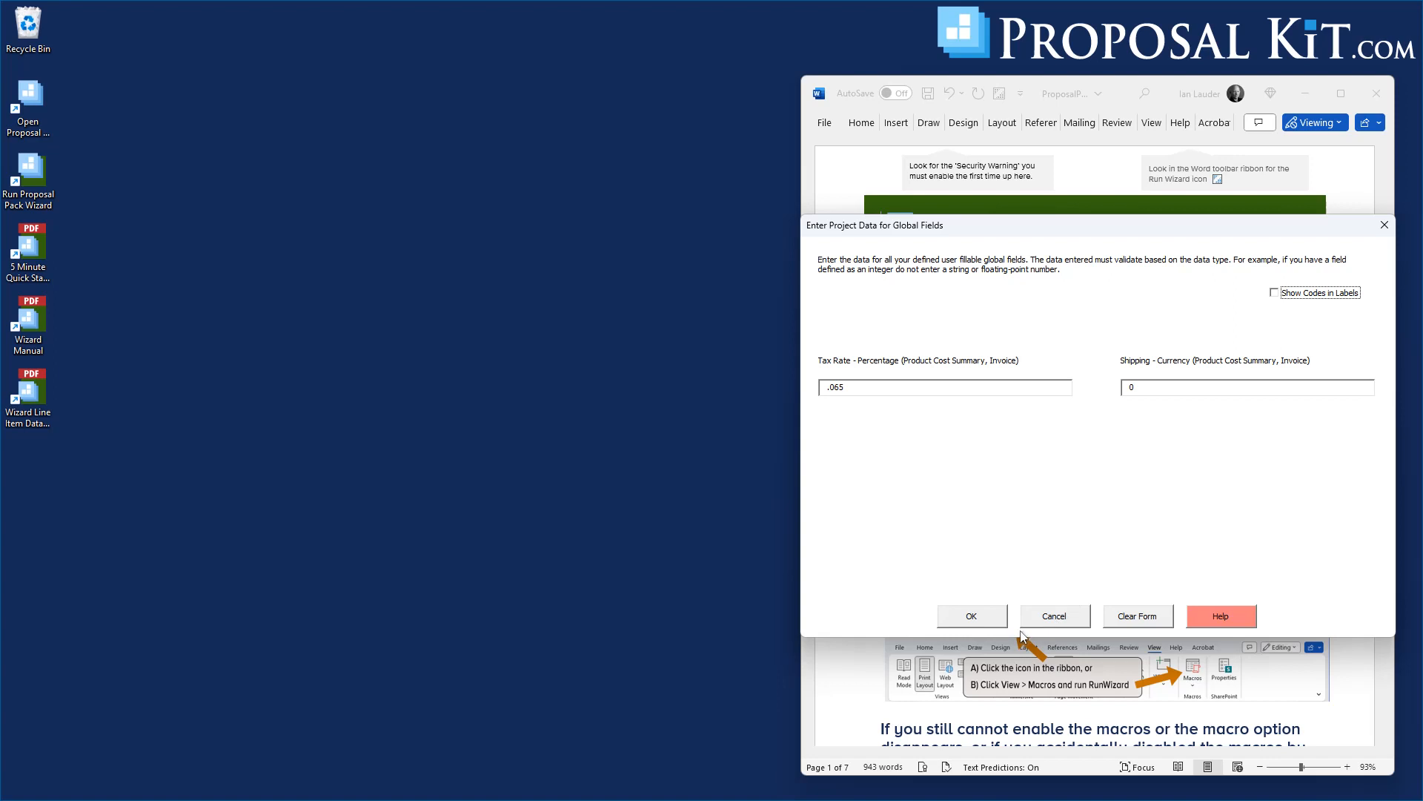
left_click(972, 616)
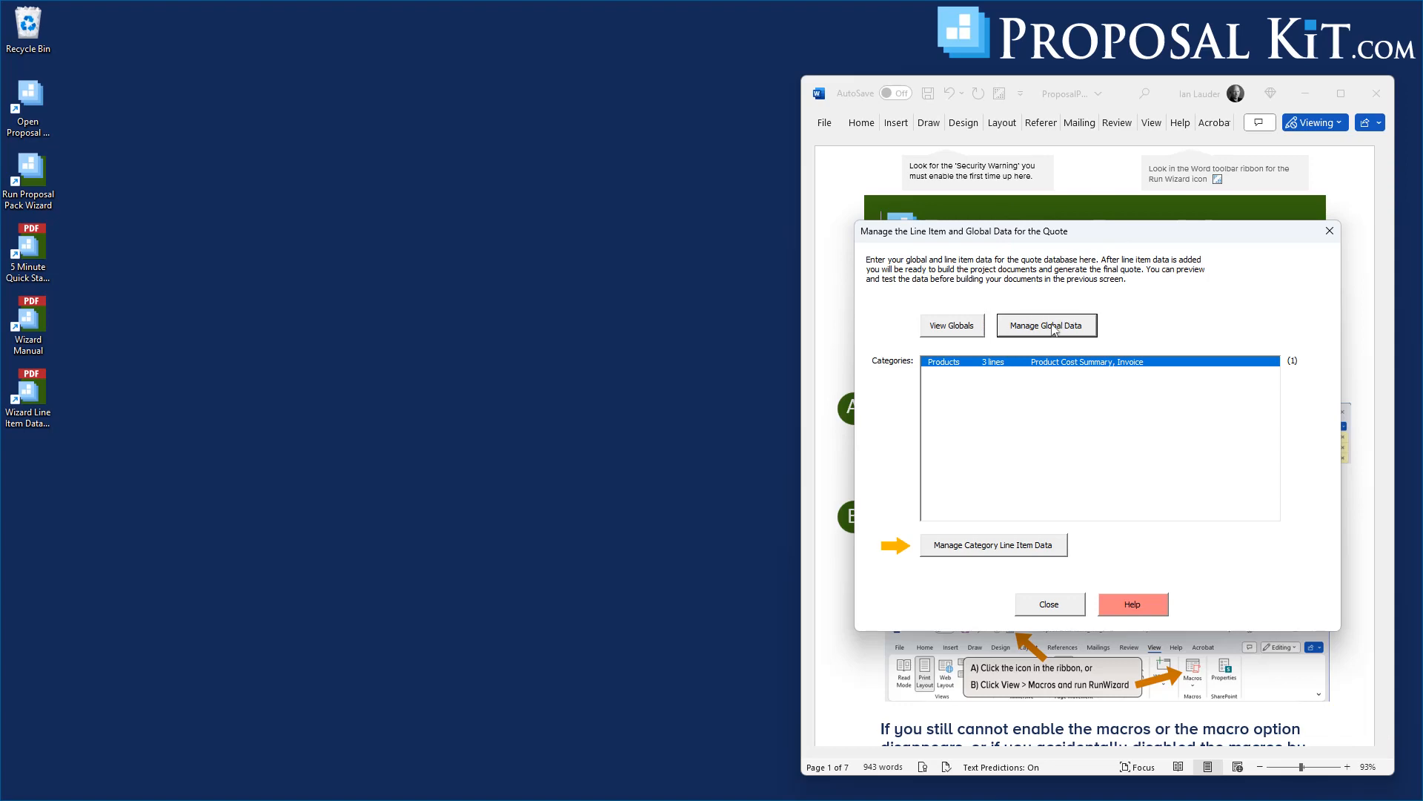
left_click(952, 328)
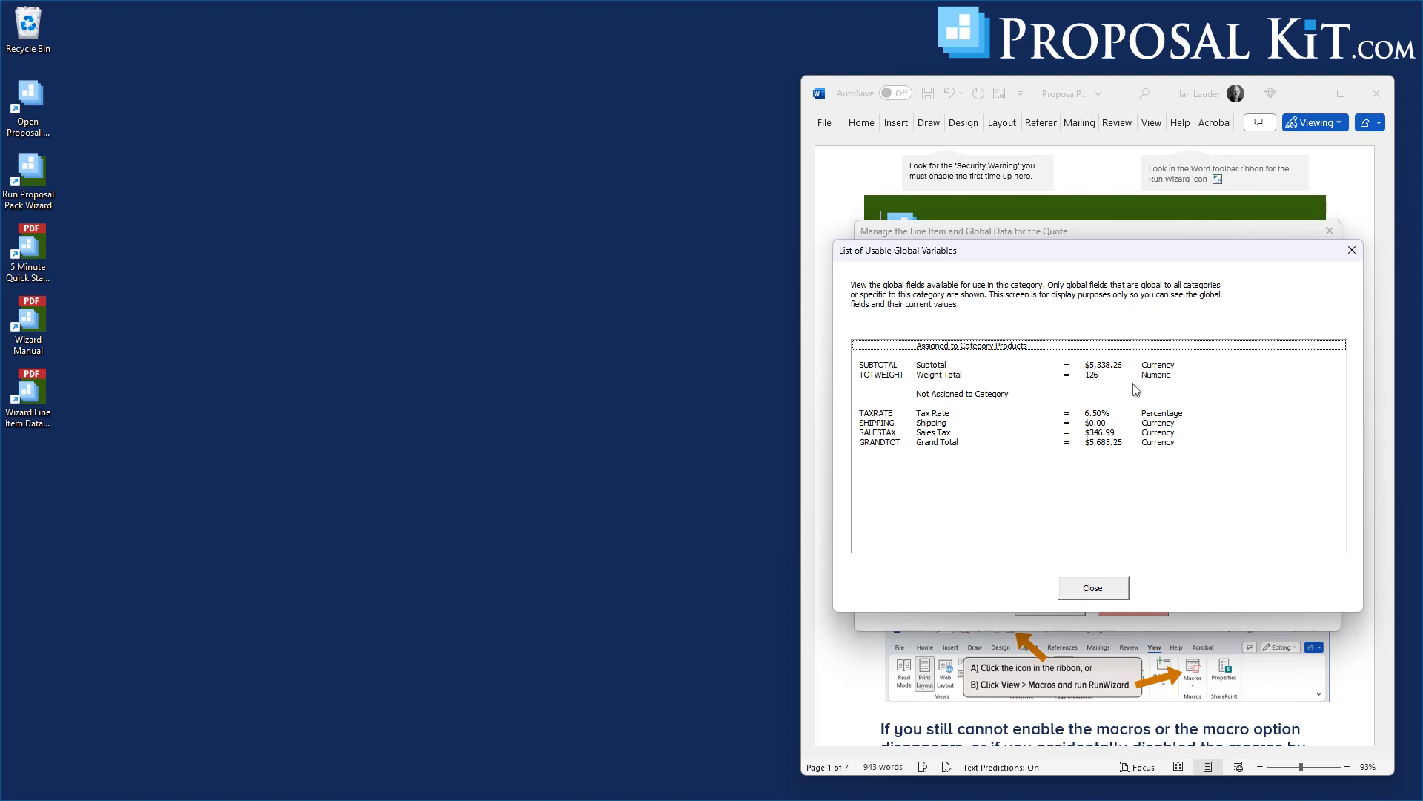
left_click(1093, 588)
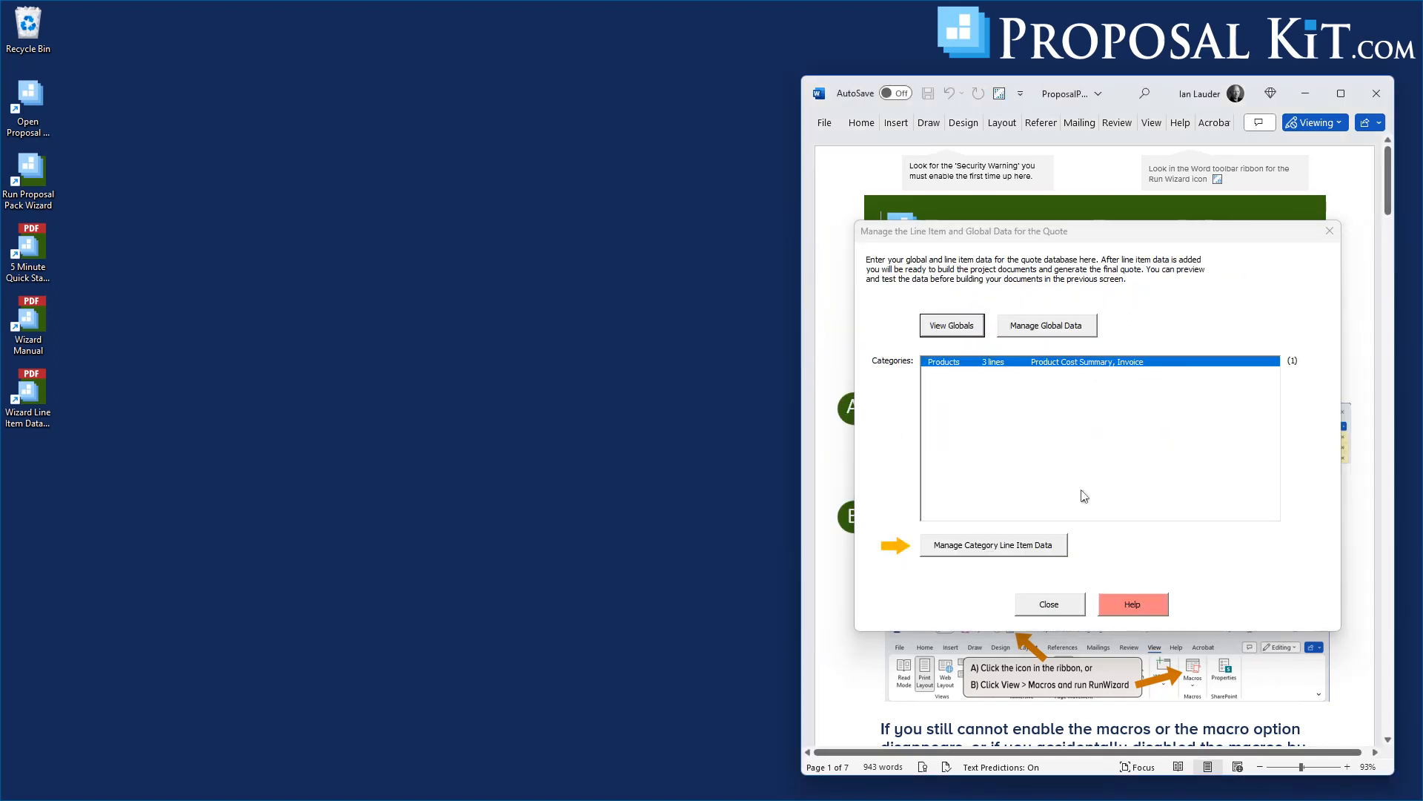
Step: Set the project's Shipping global to 125, review the recalculated globals, and close the quote data management
left_click(1054, 329)
left_click_drag(1139, 389, 1120, 400)
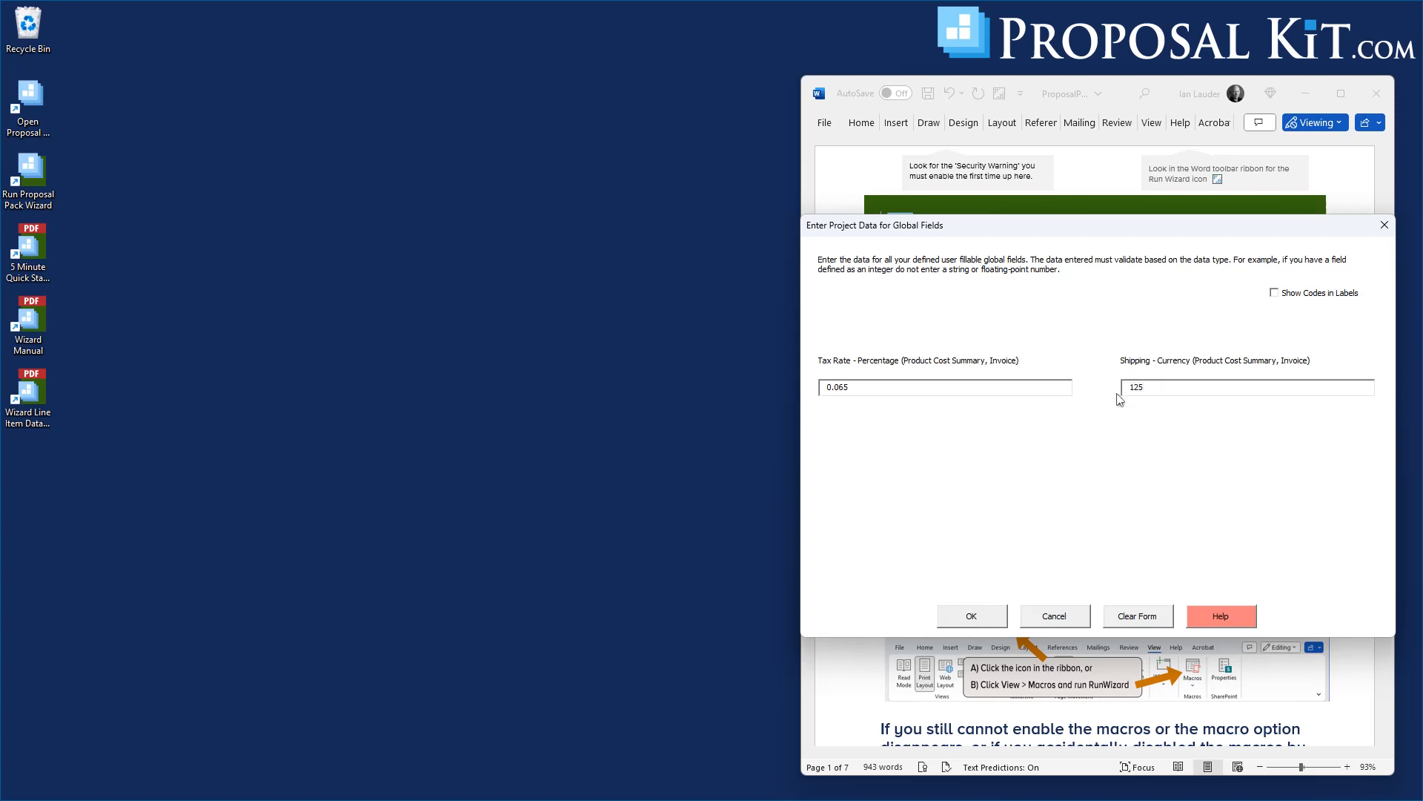
type("125")
left_click(968, 616)
left_click(960, 327)
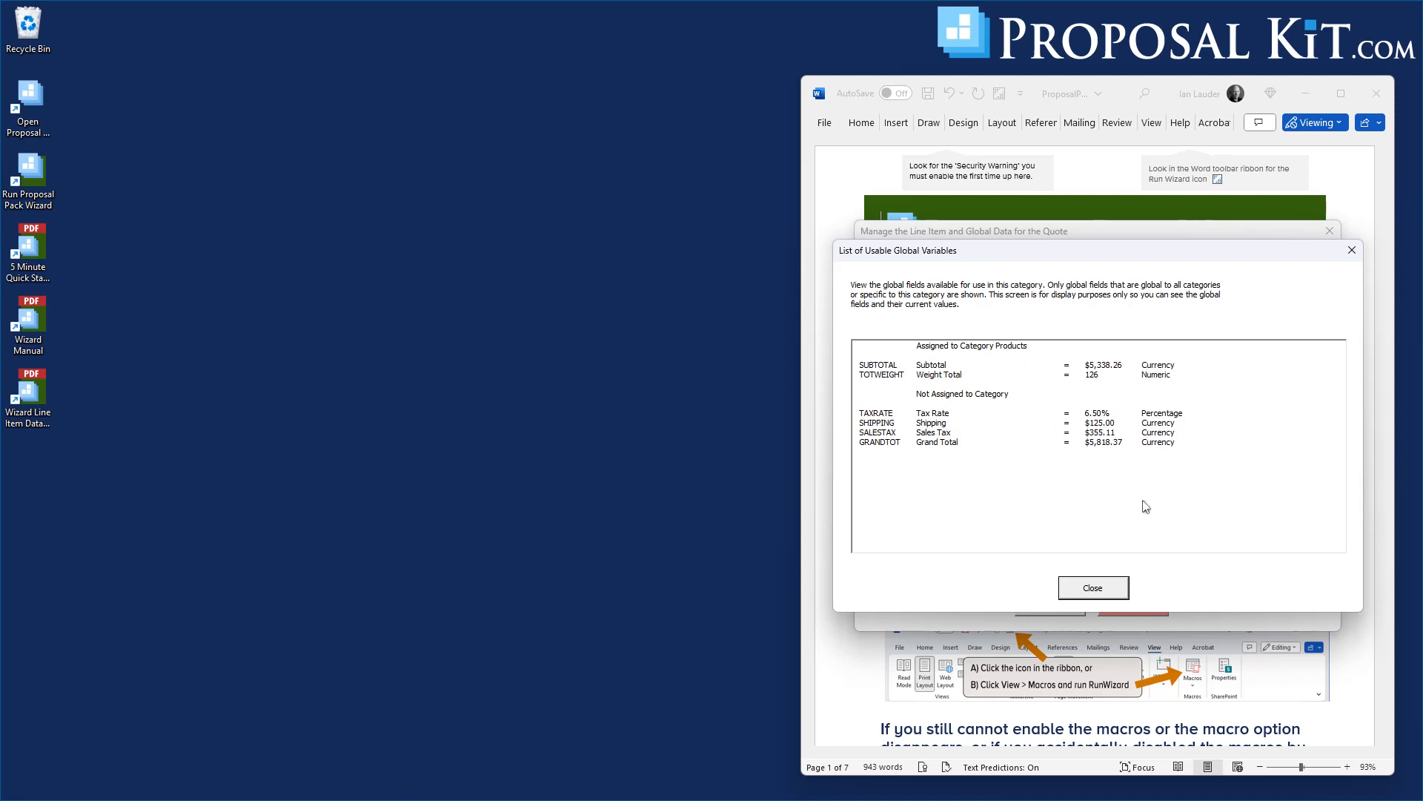
left_click(1094, 589)
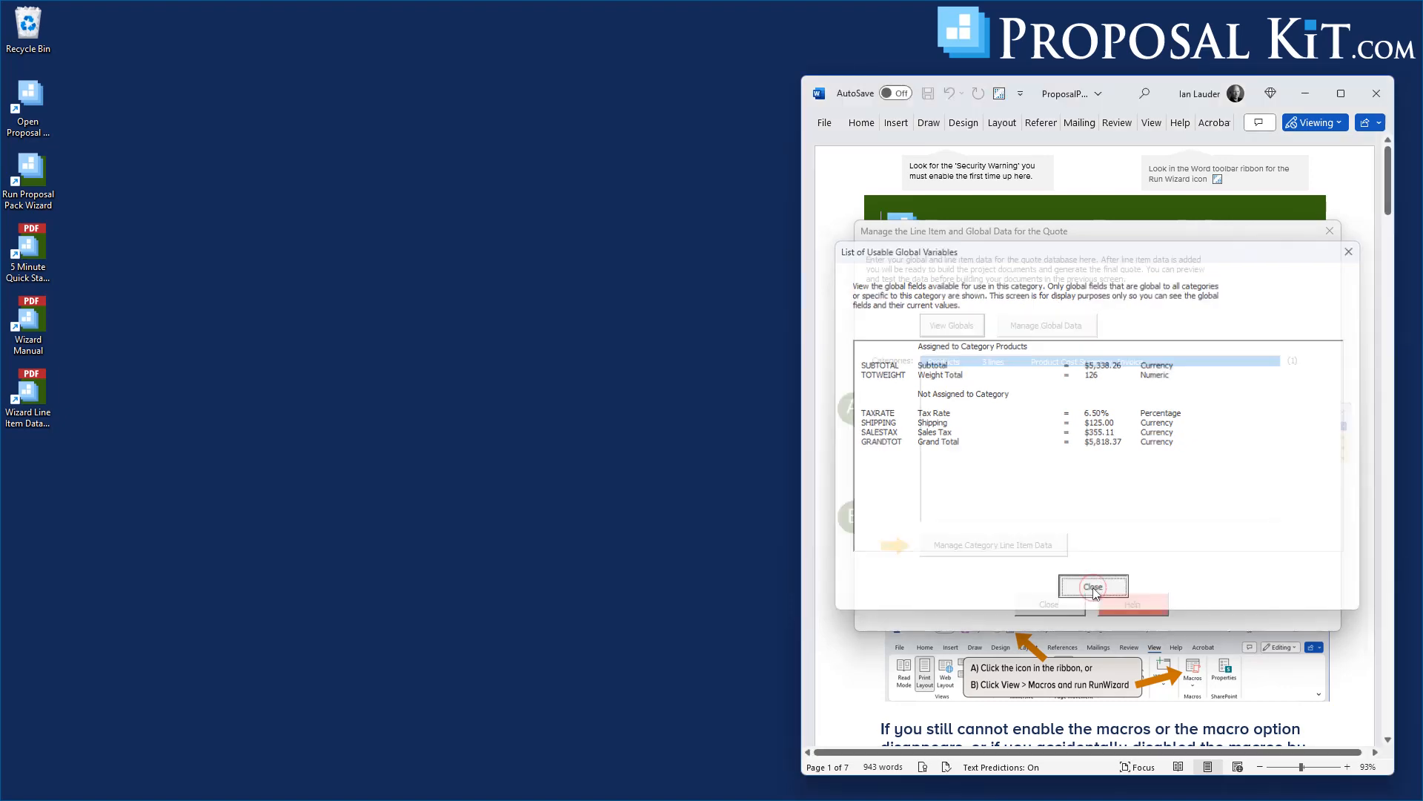
left_click(1031, 605)
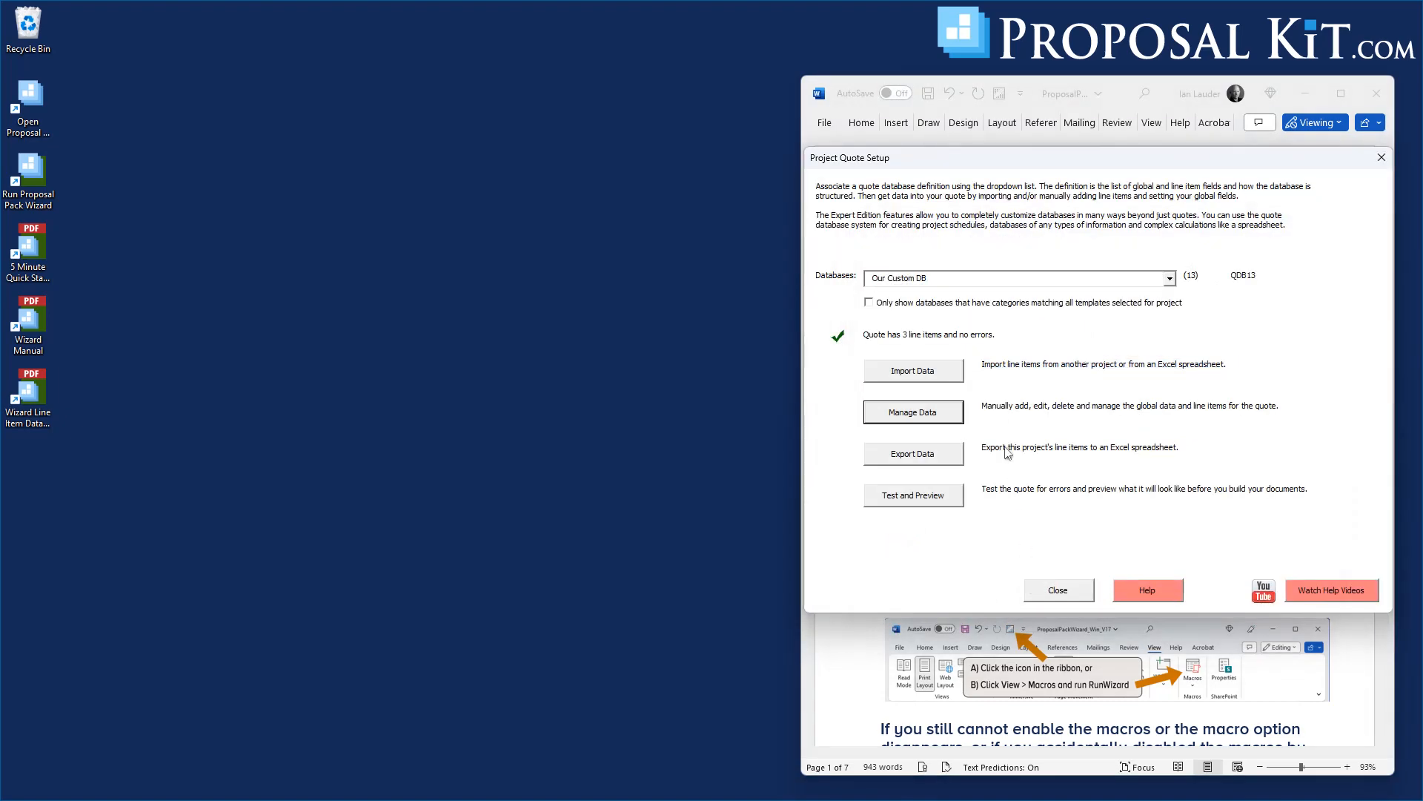
Step: Build a test preview of the quote, examine the Invoice and Product Cost Summary documents, and close them
left_click(919, 498)
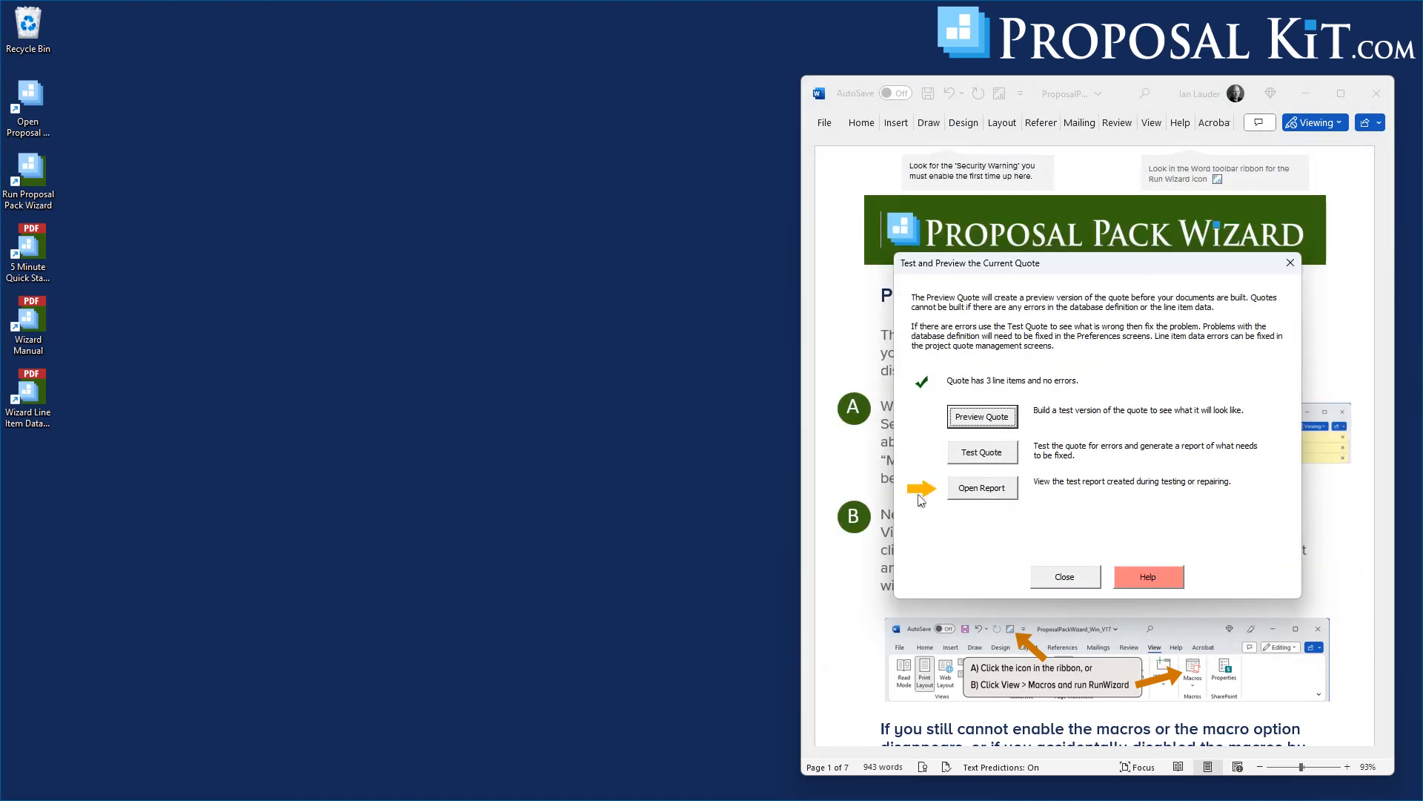
left_click(983, 421)
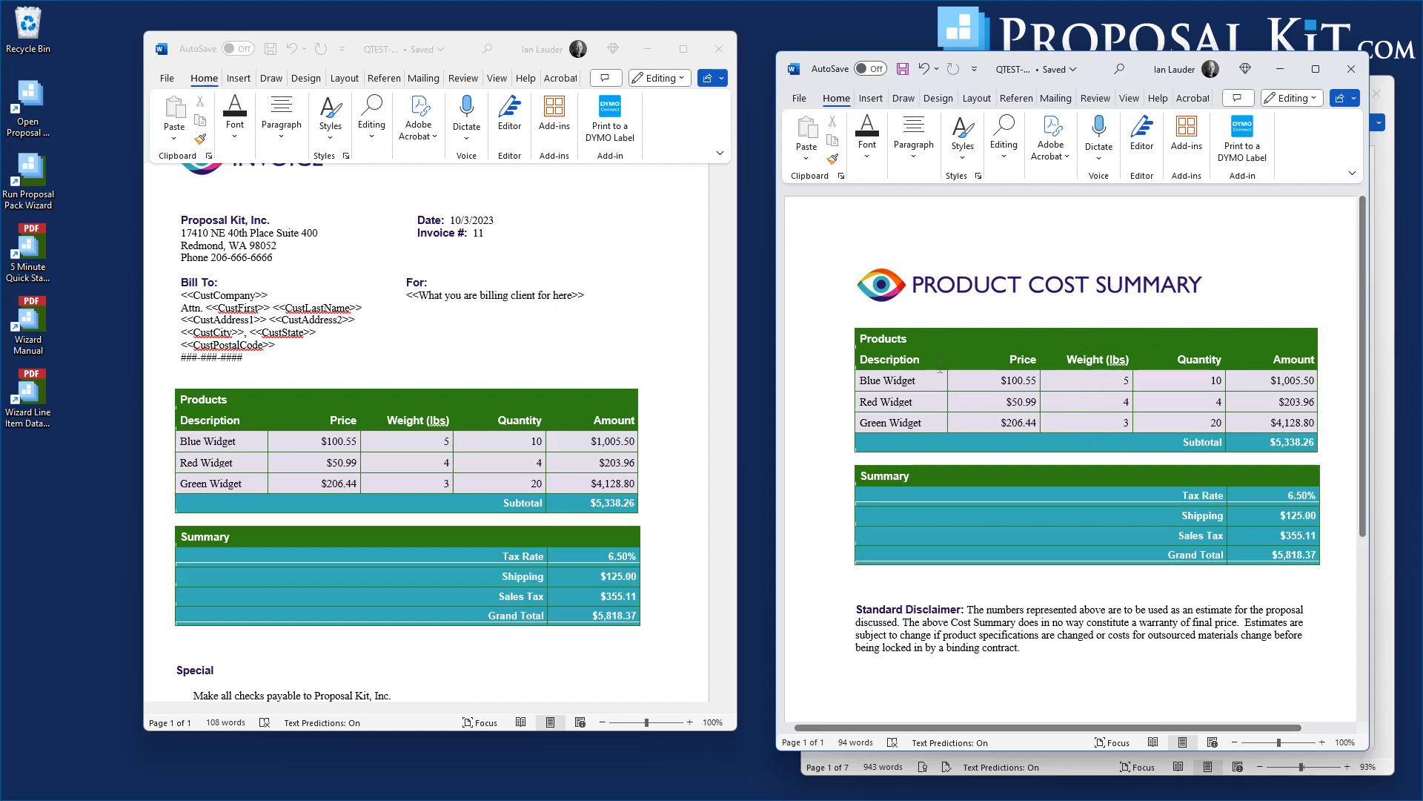
left_click(718, 49)
left_click(1356, 70)
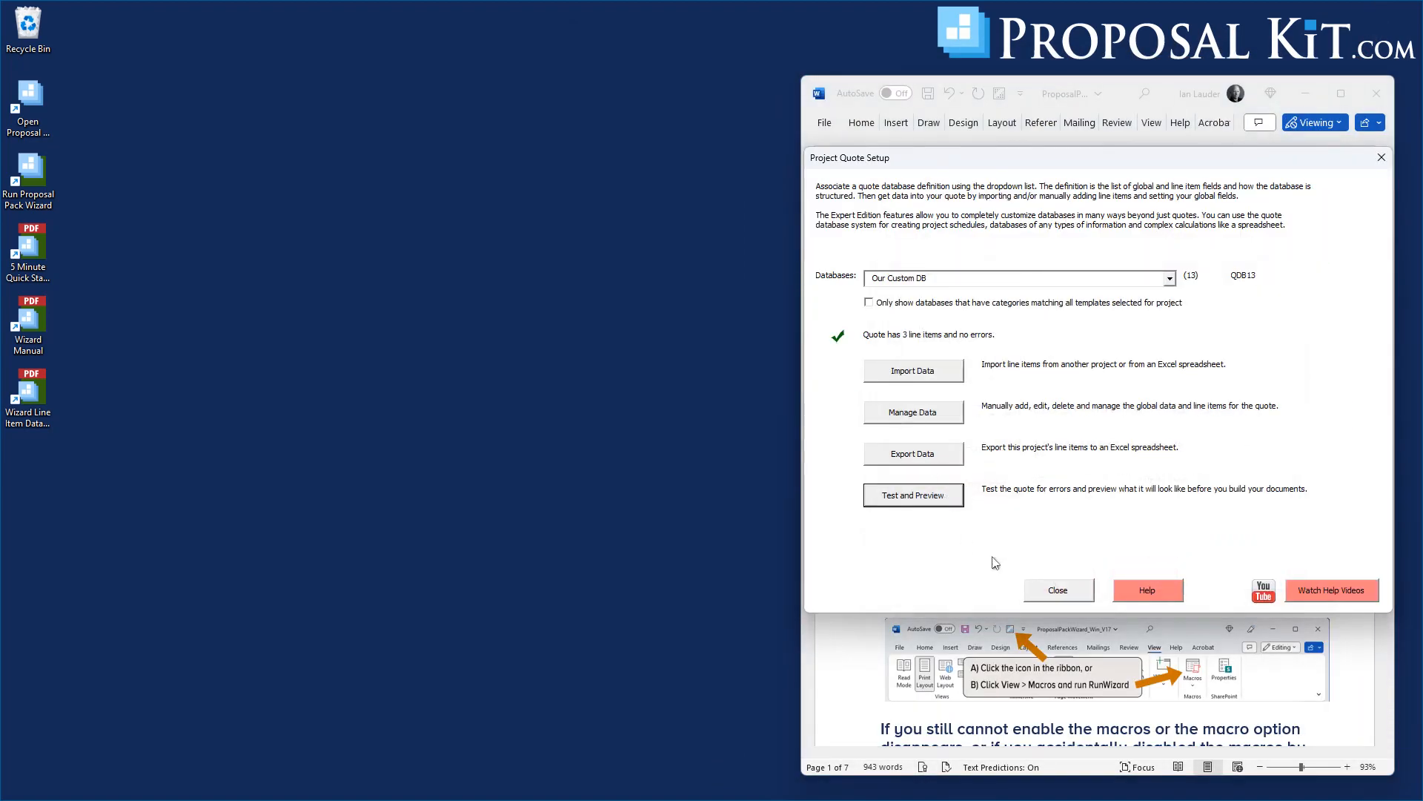
Step: Close the quote setup and save the project without building its documents
left_click(1058, 591)
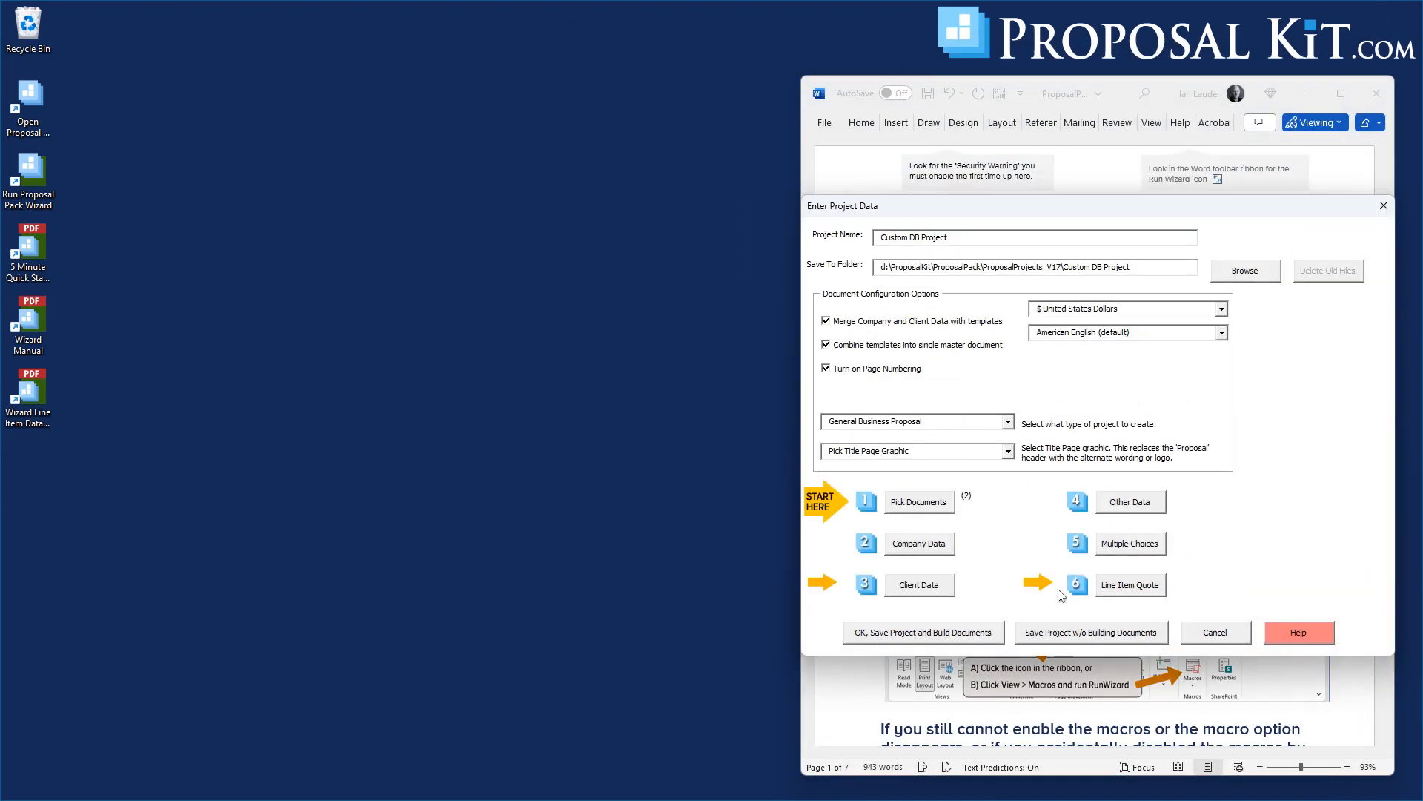
left_click(925, 632)
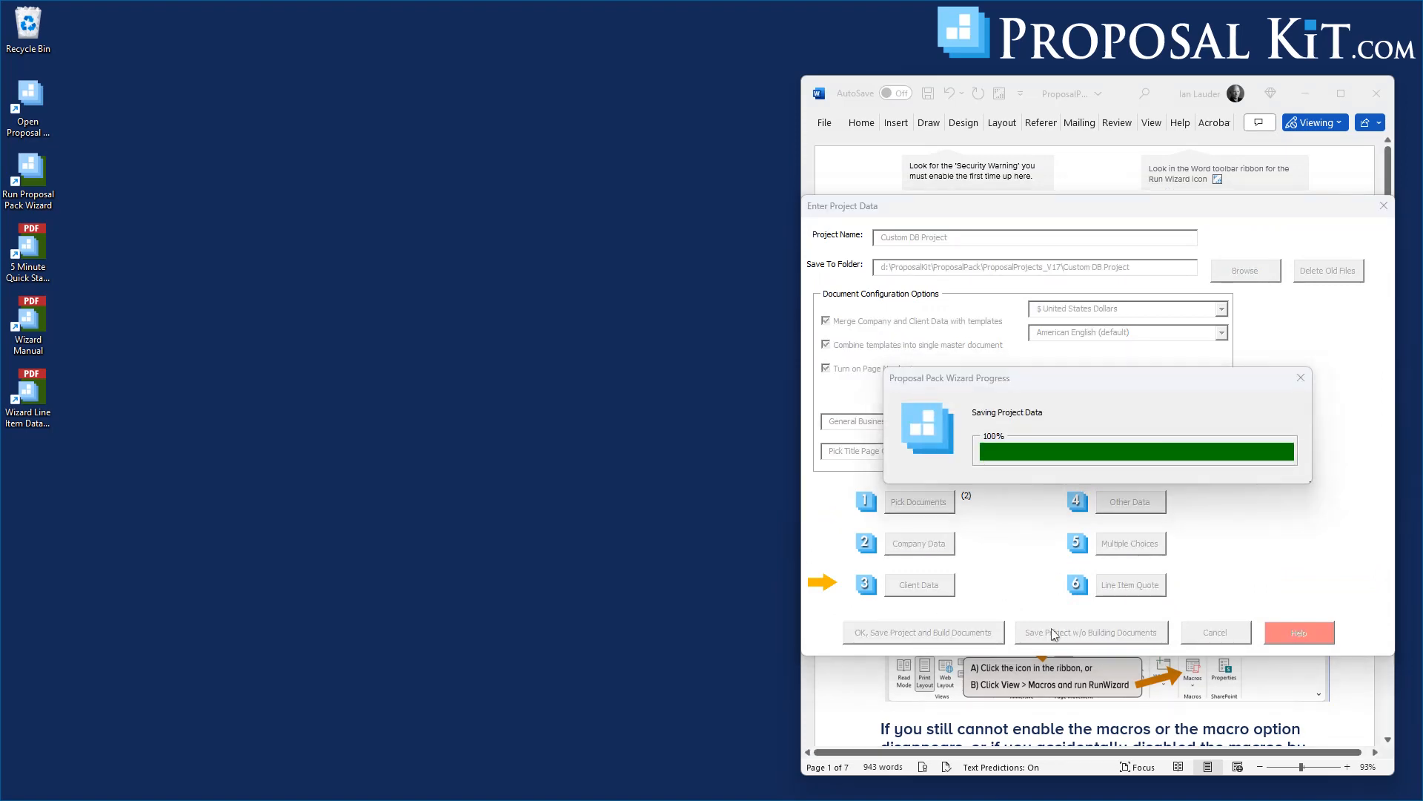
Step: Open the Our Custom DB quote definition from the master preferences and list the line item fields of its Products category
left_click(1006, 376)
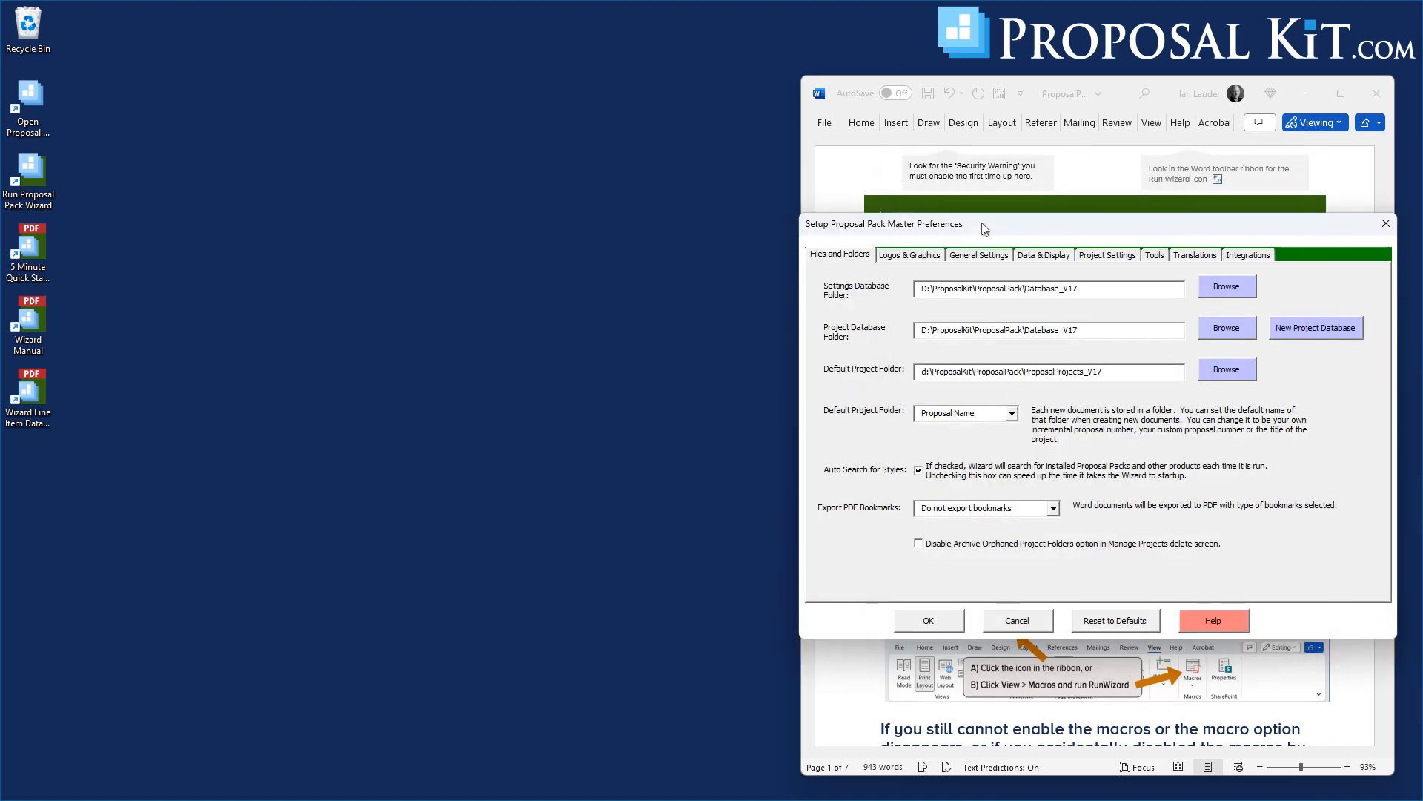
left_click(1042, 254)
left_click(929, 288)
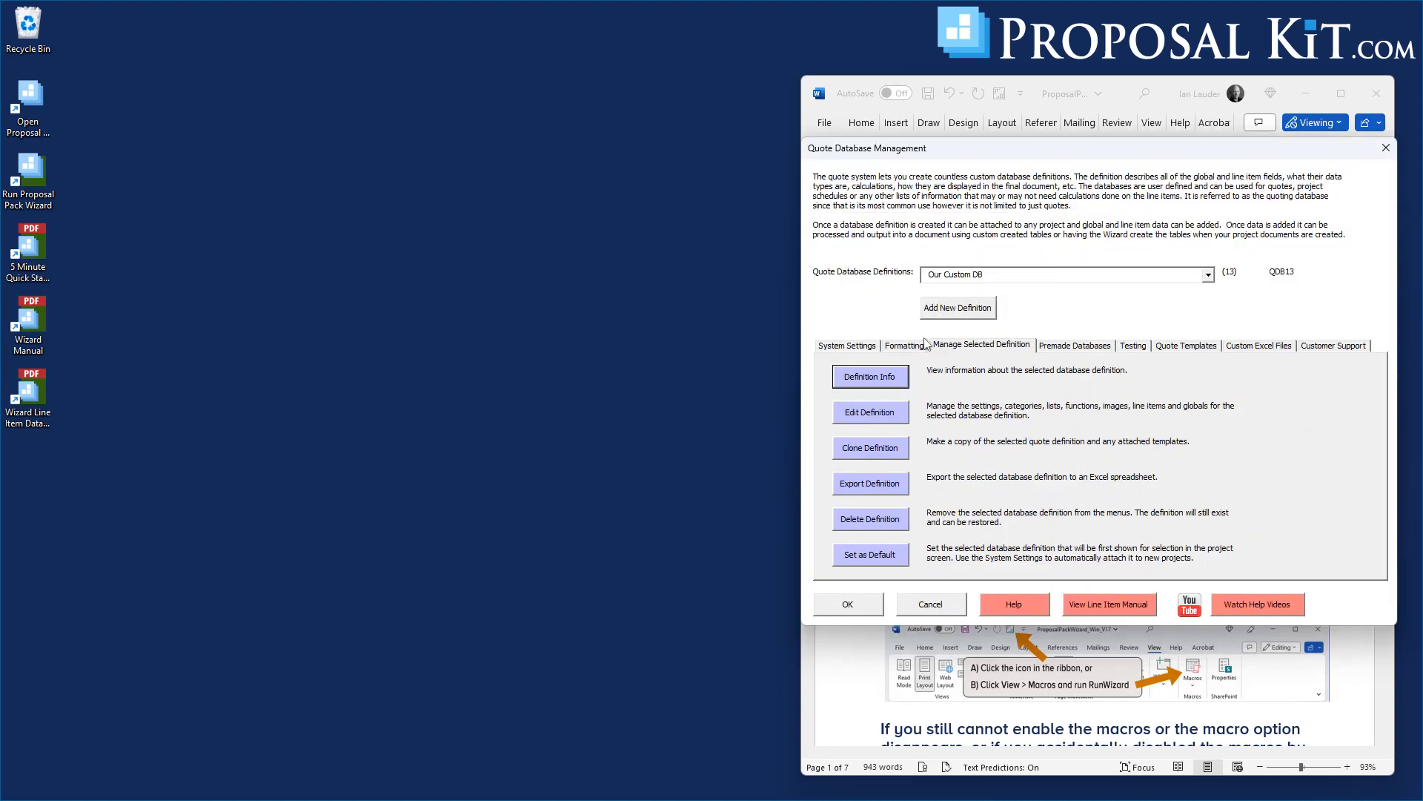
left_click(874, 415)
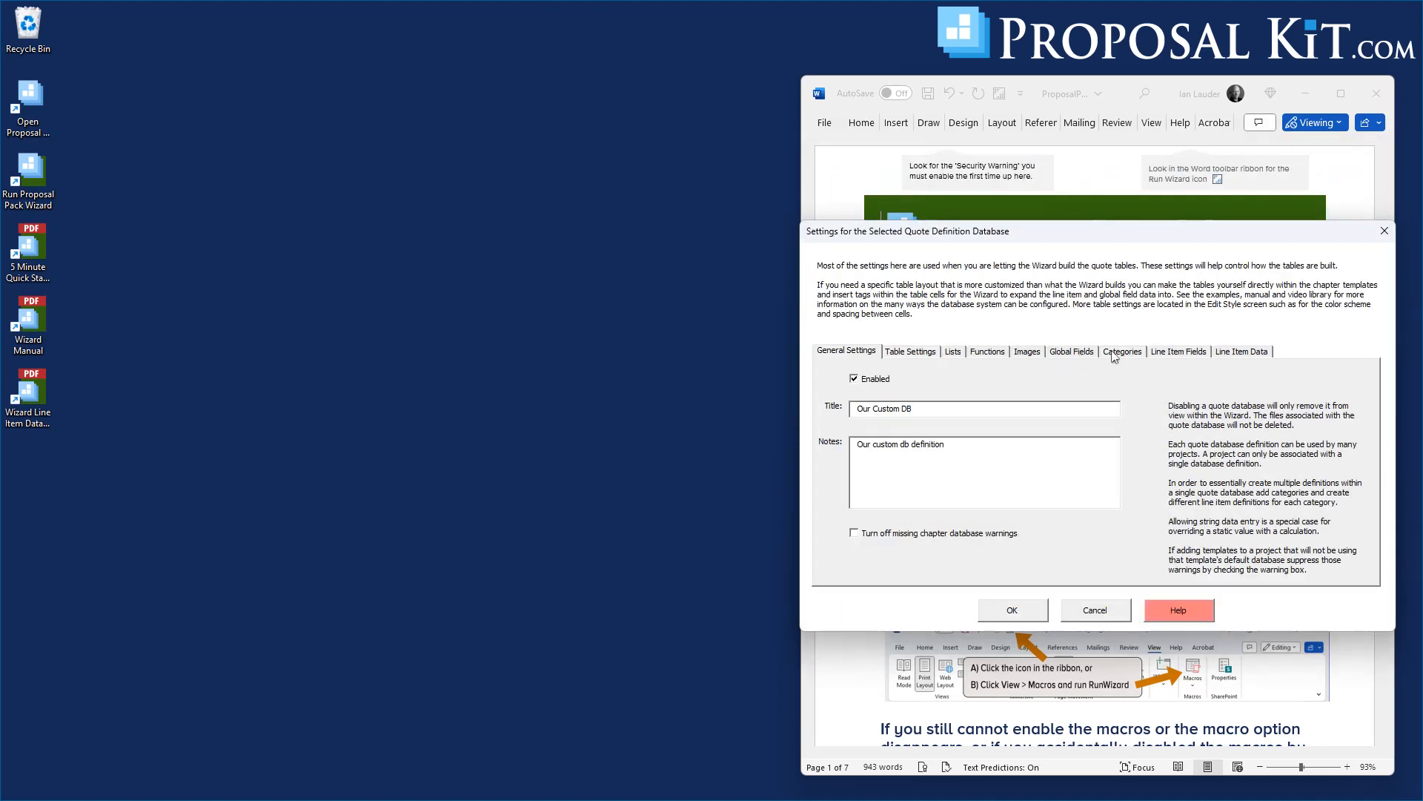
left_click(1181, 354)
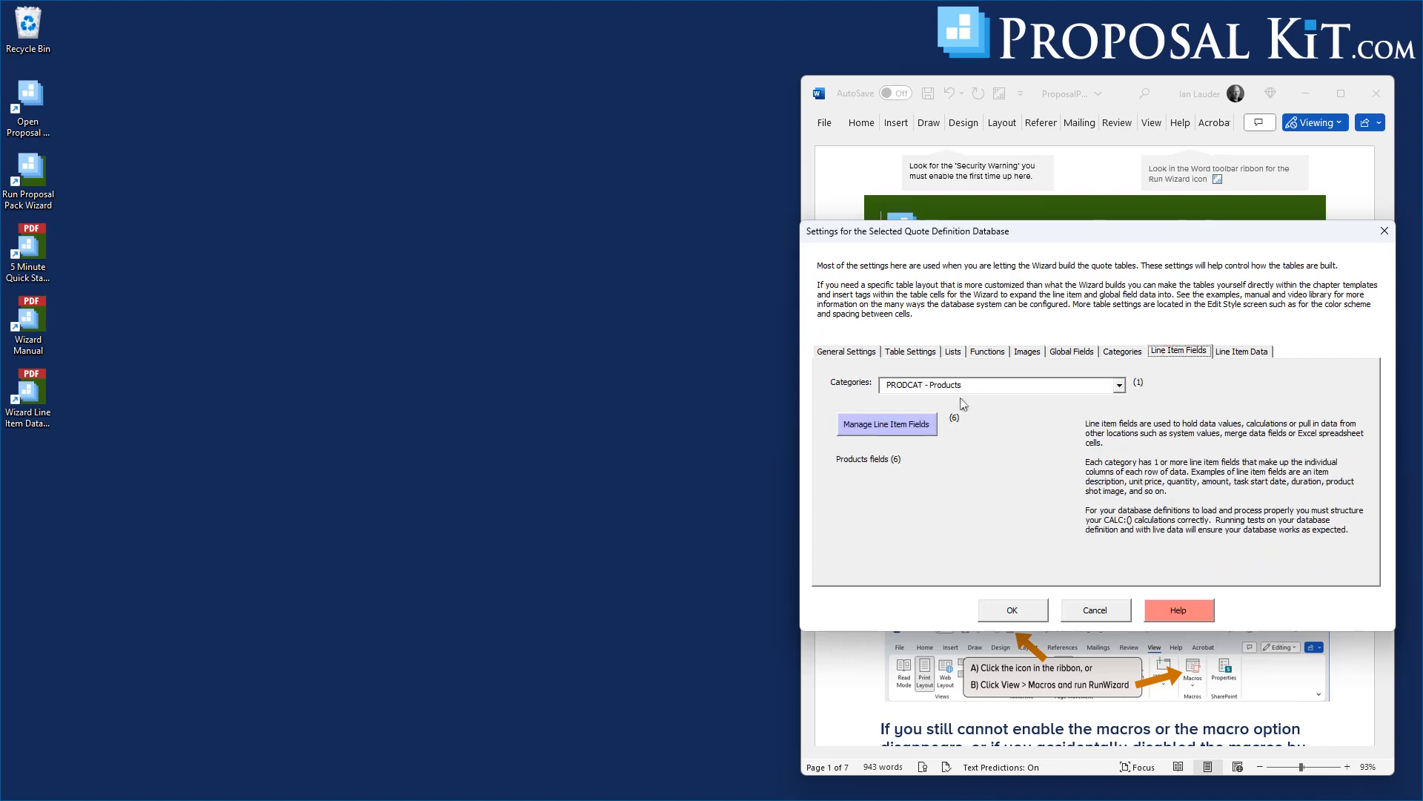
left_click(900, 426)
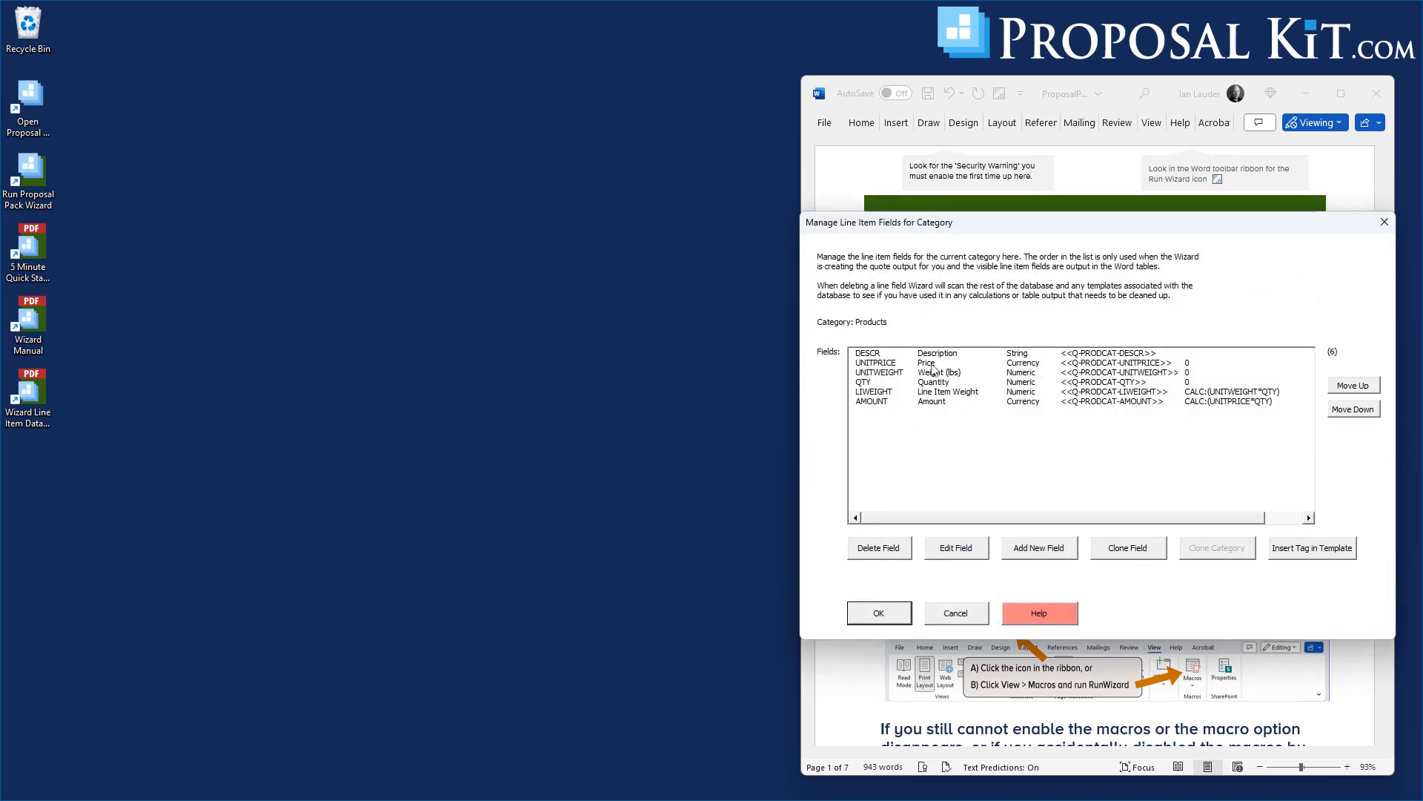
Step: Make the Weight (lbs) line item field not visible, and accept the definition, quote database and preferences settings
left_click(882, 373)
left_click(956, 548)
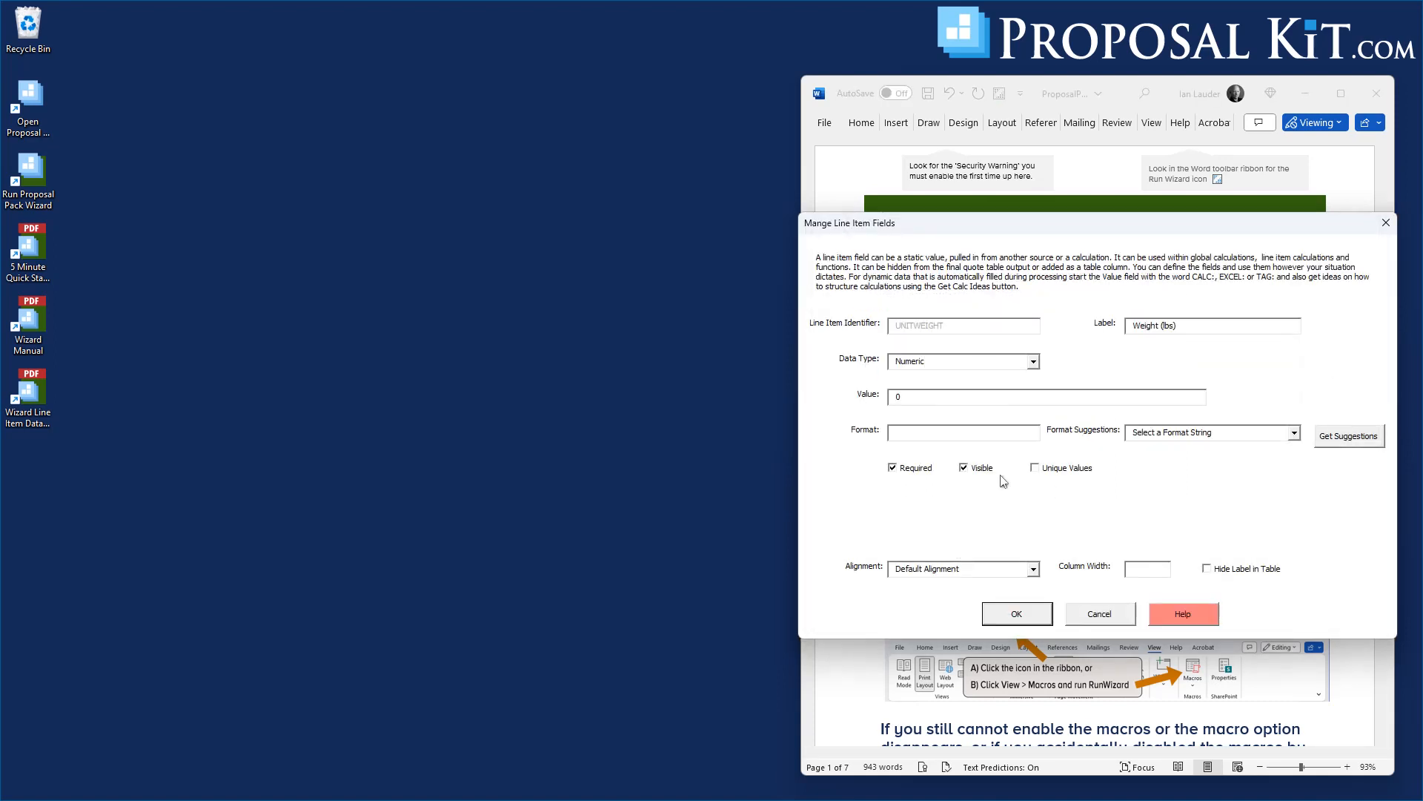
left_click(971, 468)
left_click(1012, 616)
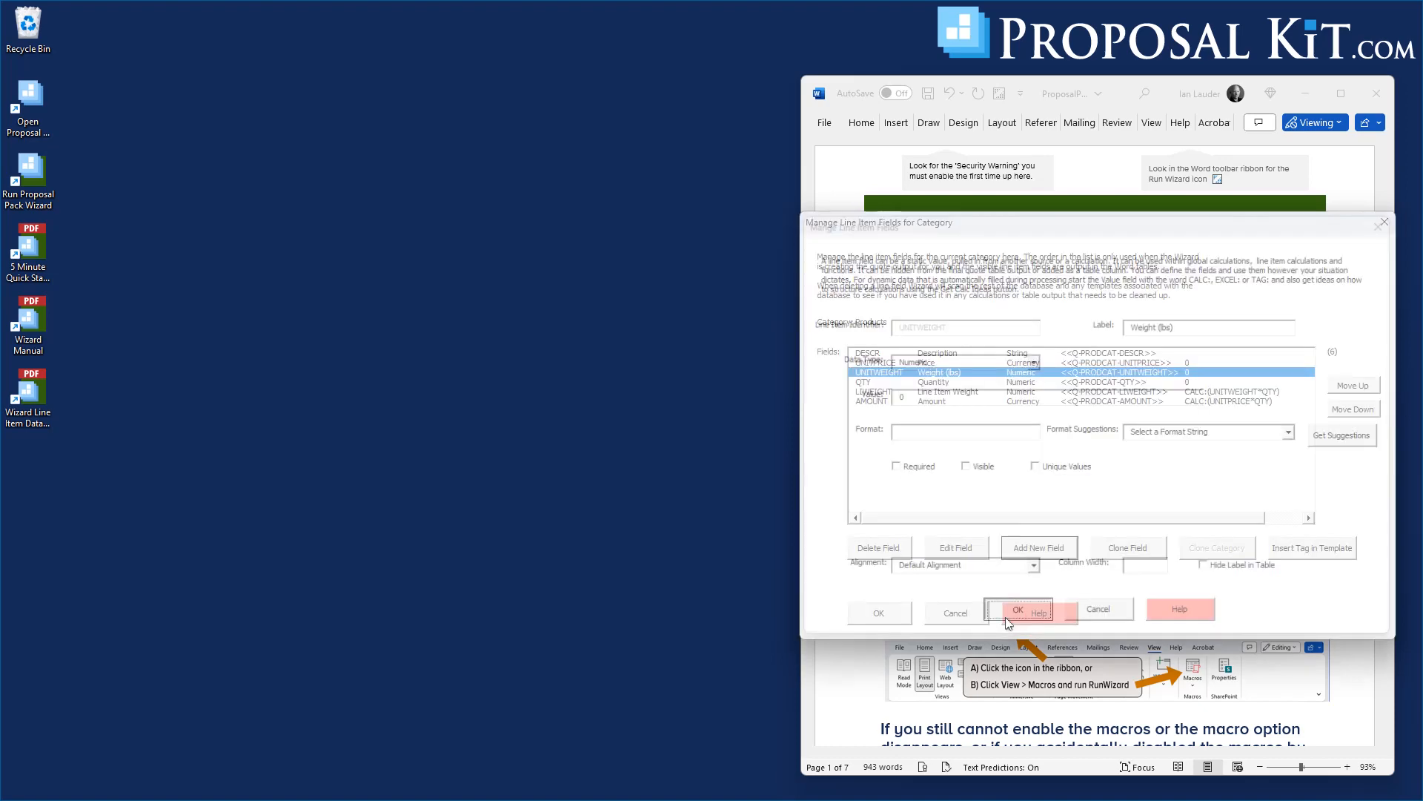
left_click(898, 615)
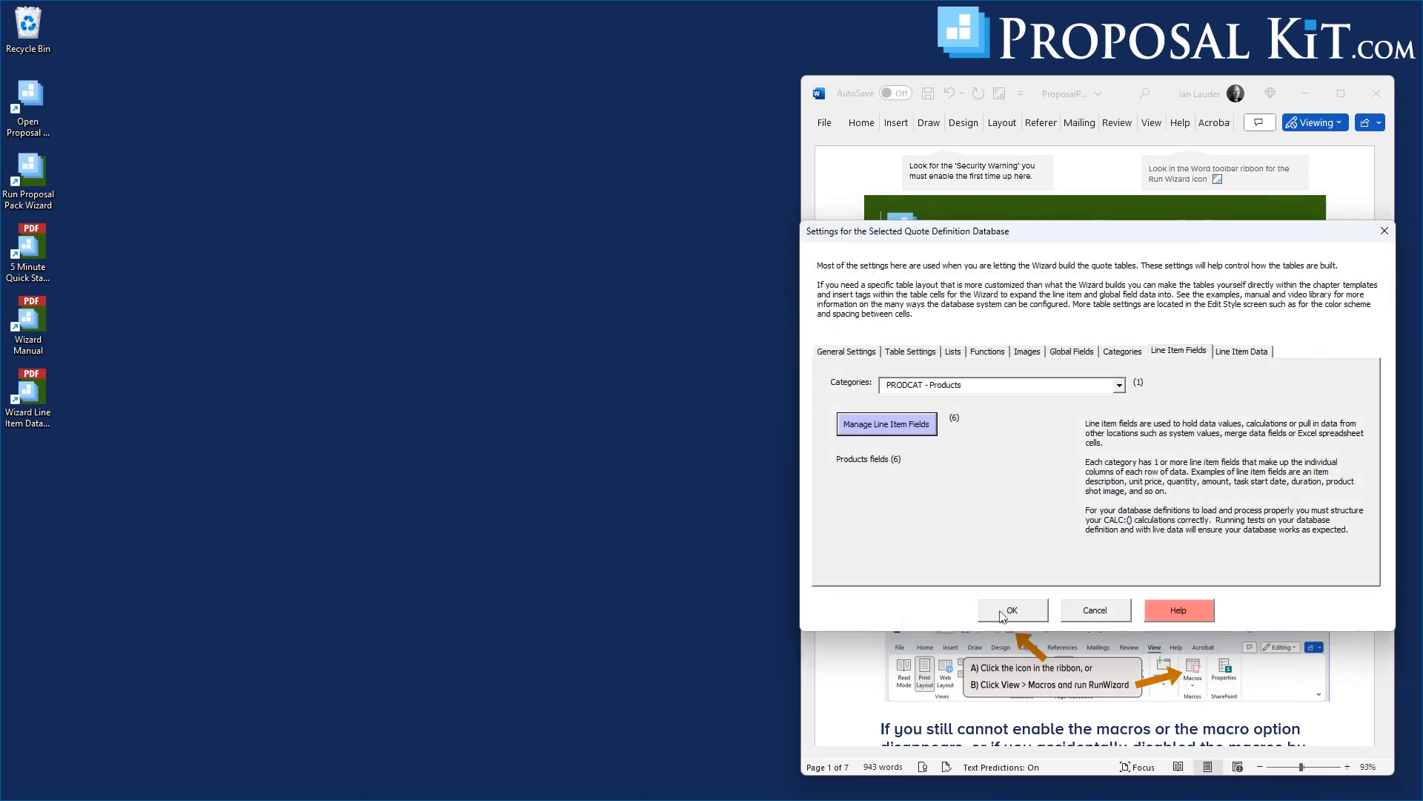
left_click(1002, 615)
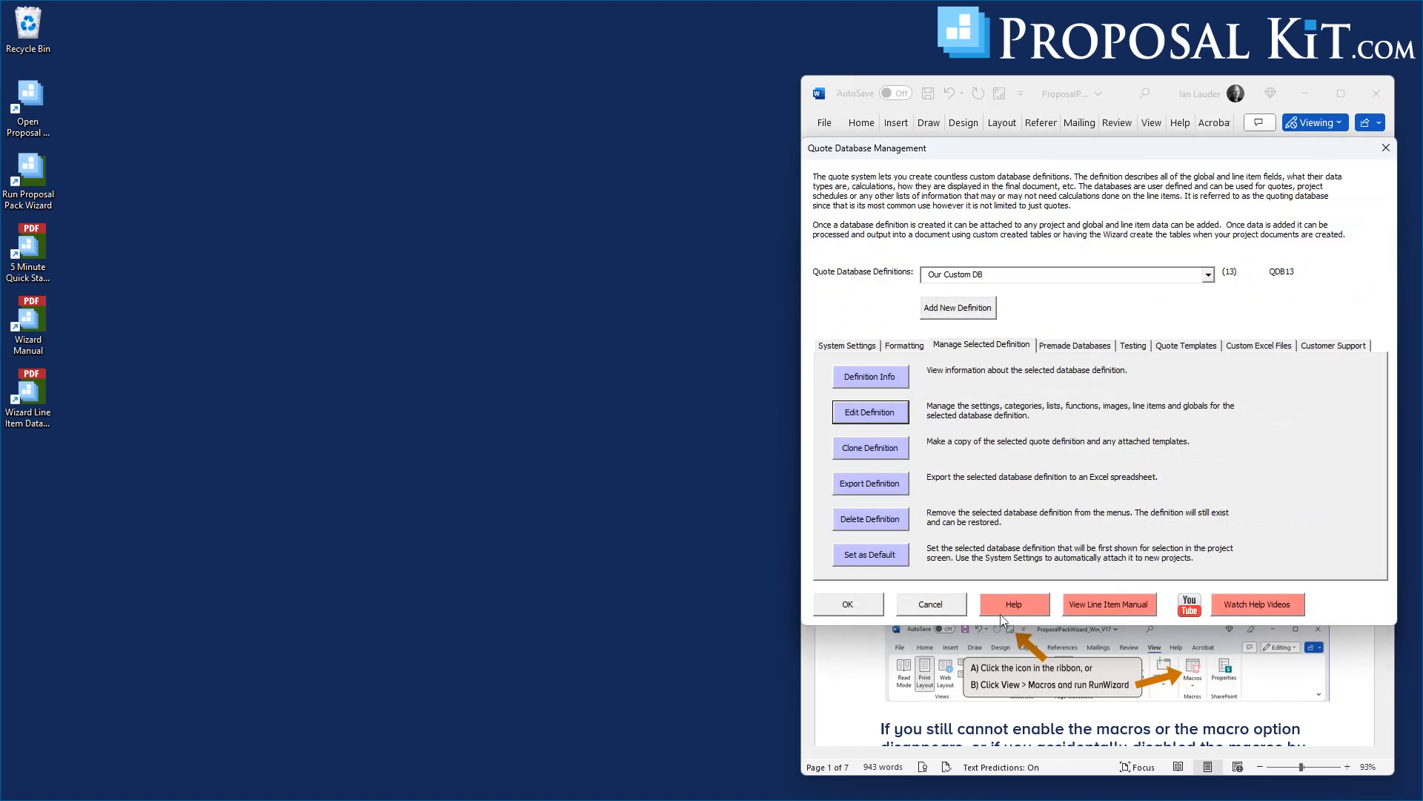
left_click(846, 604)
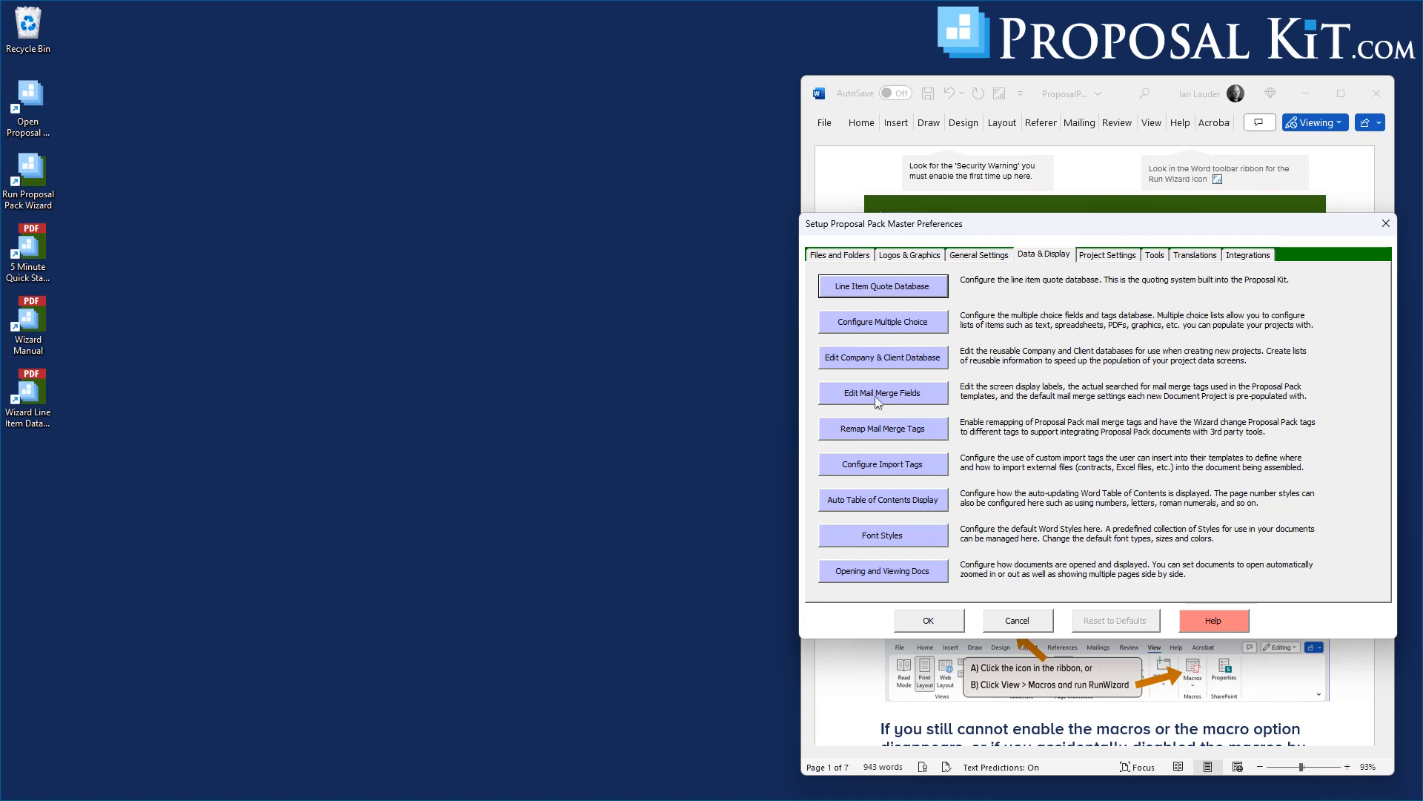
left_click(927, 622)
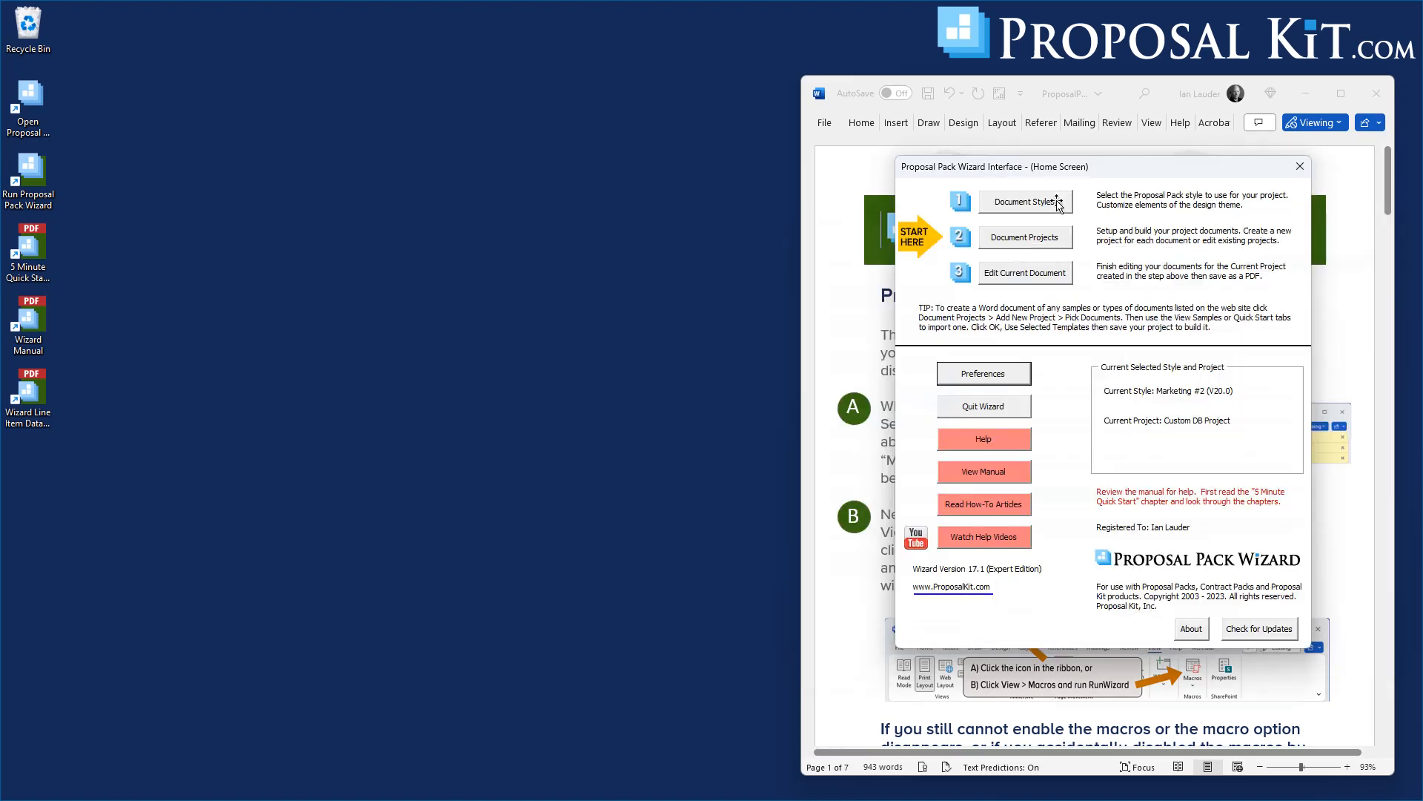
Step: Reopen Custom DB Project for editing and build a test preview of its line item quote
left_click(1046, 238)
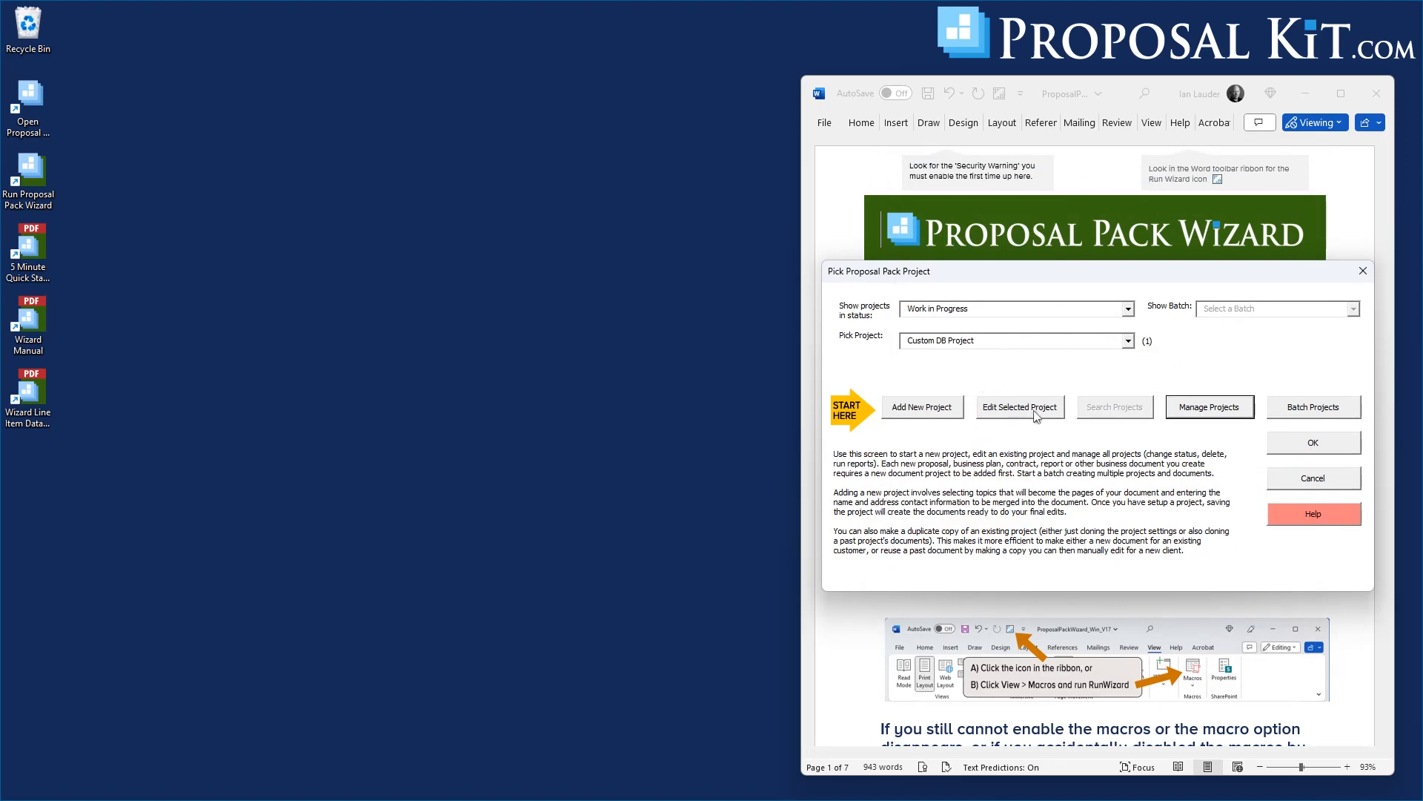
left_click(1035, 414)
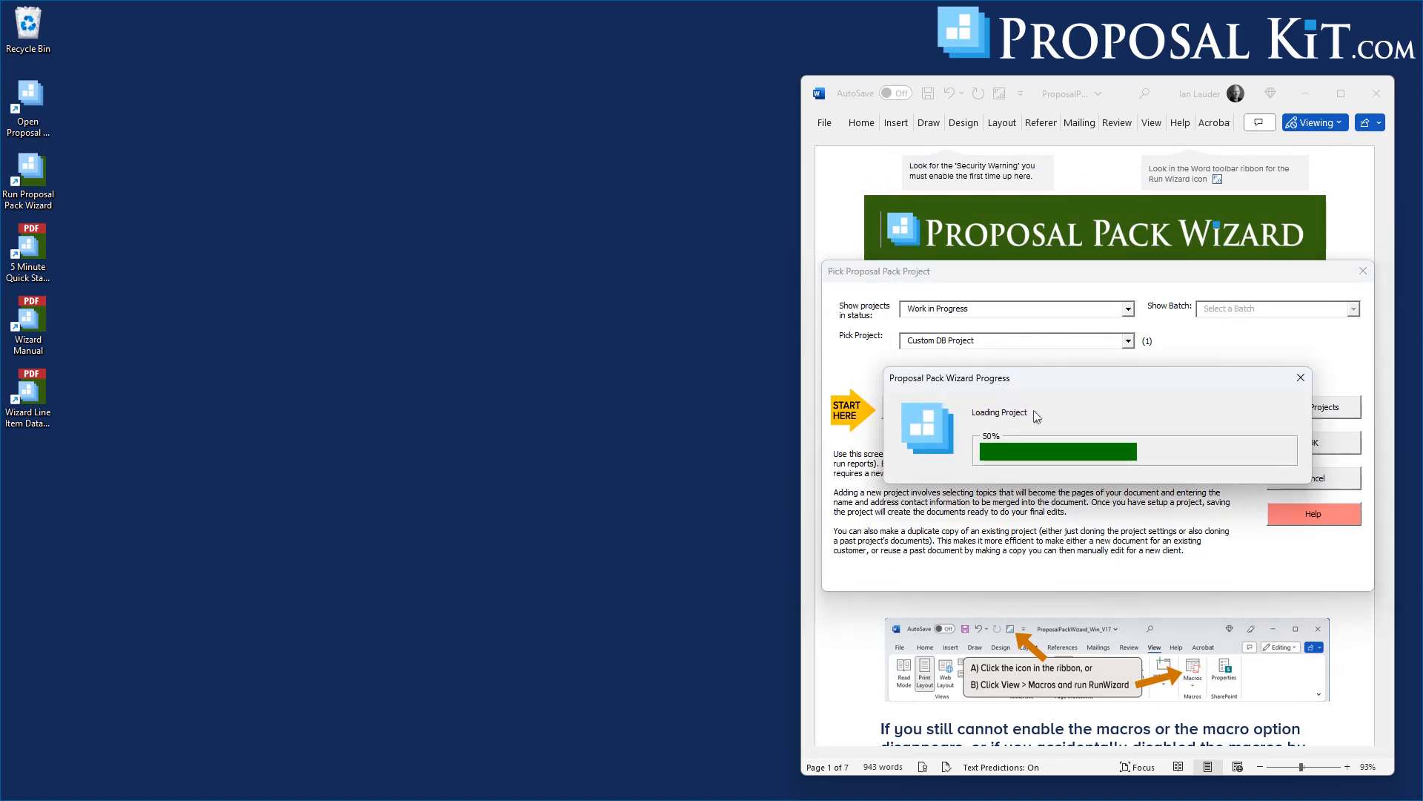
left_click(1137, 587)
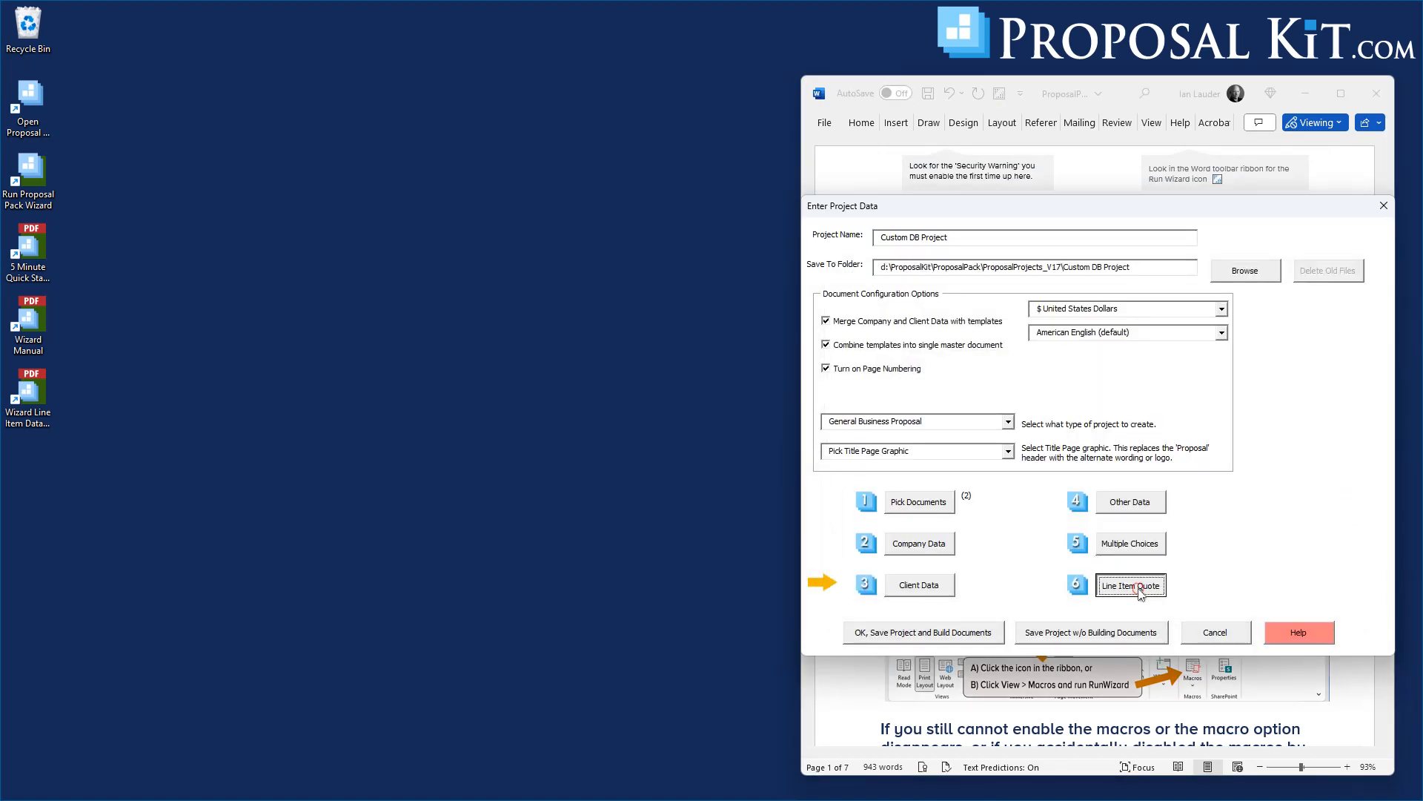
left_click(919, 495)
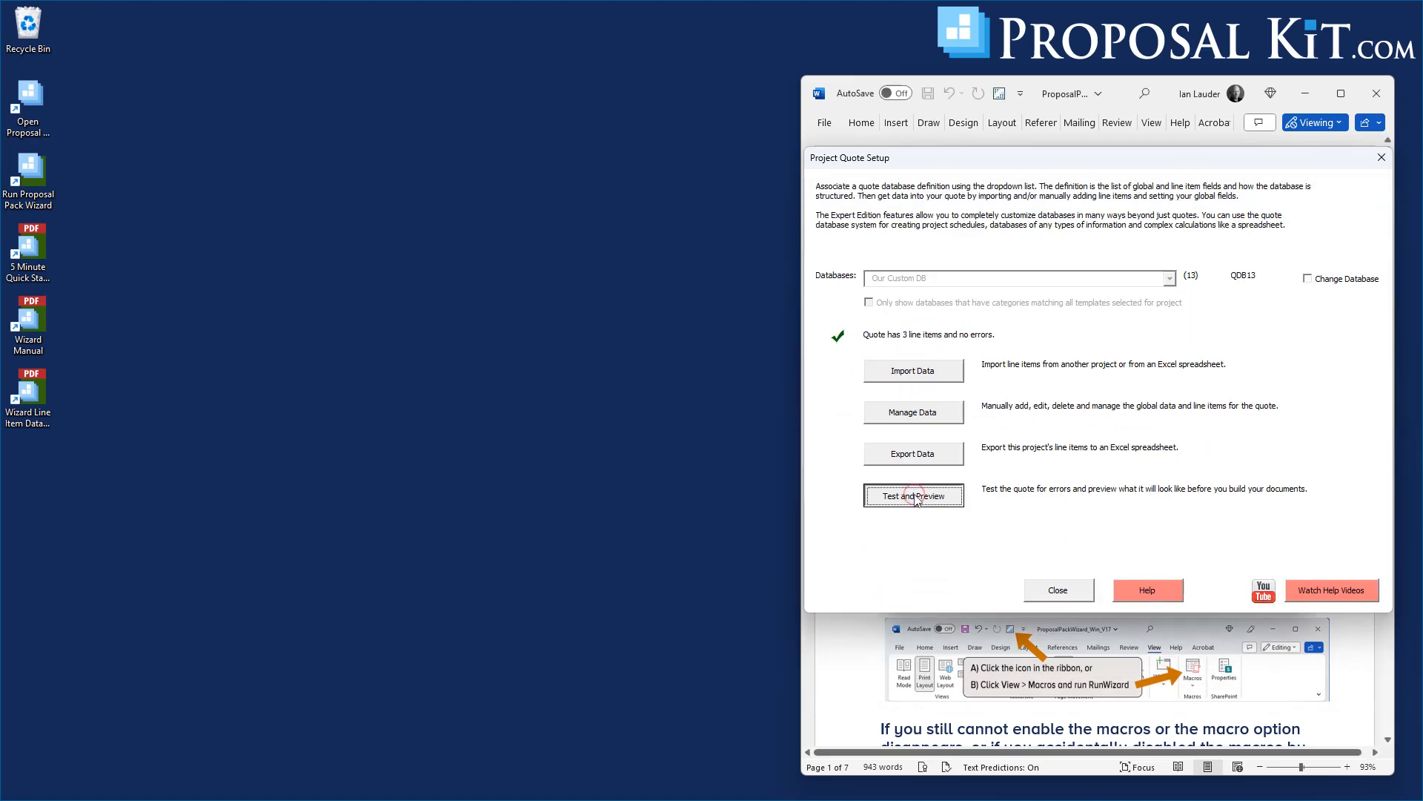
left_click(995, 422)
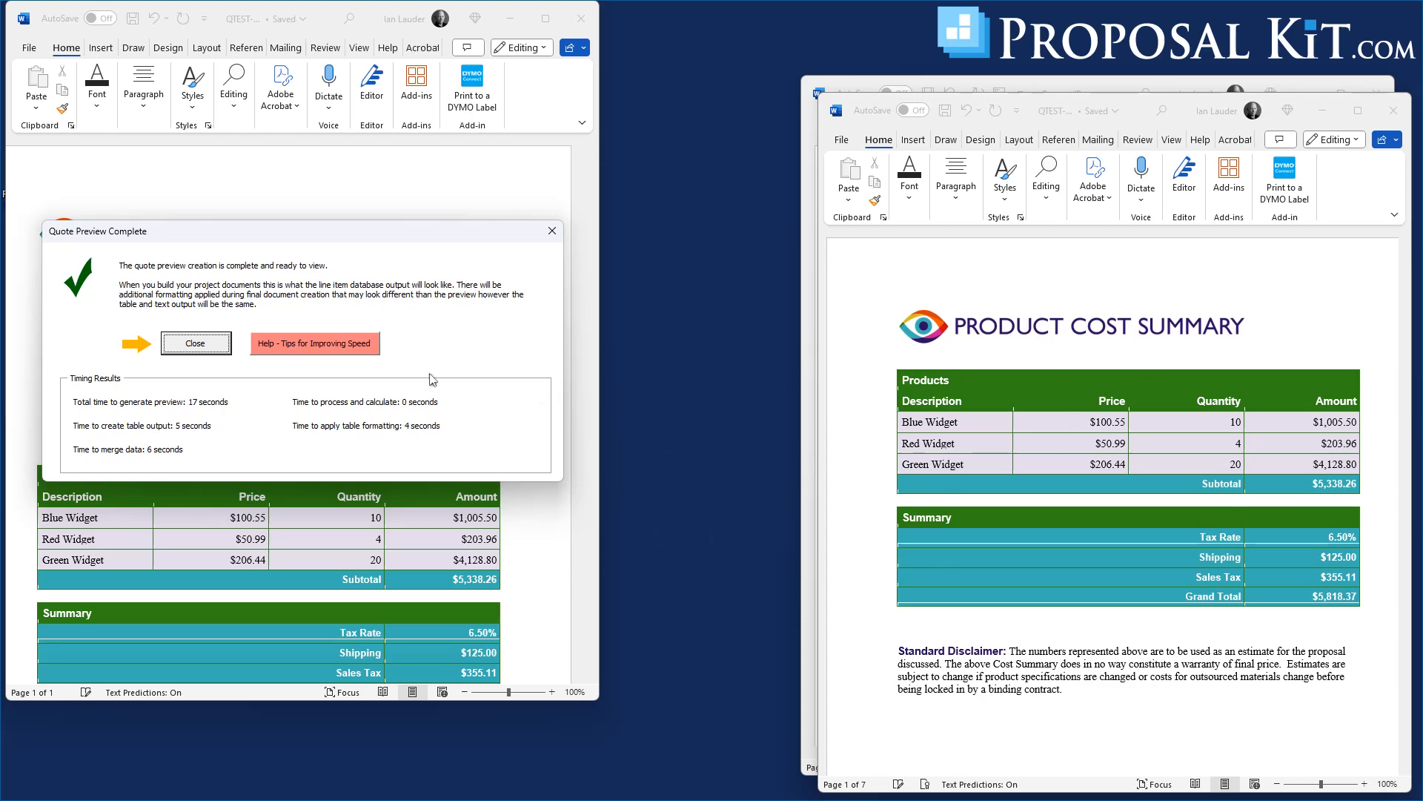
Step: Dismiss the preview summary, examine the Products and Summary tables of the previewed Invoice, and close that document
left_click(192, 339)
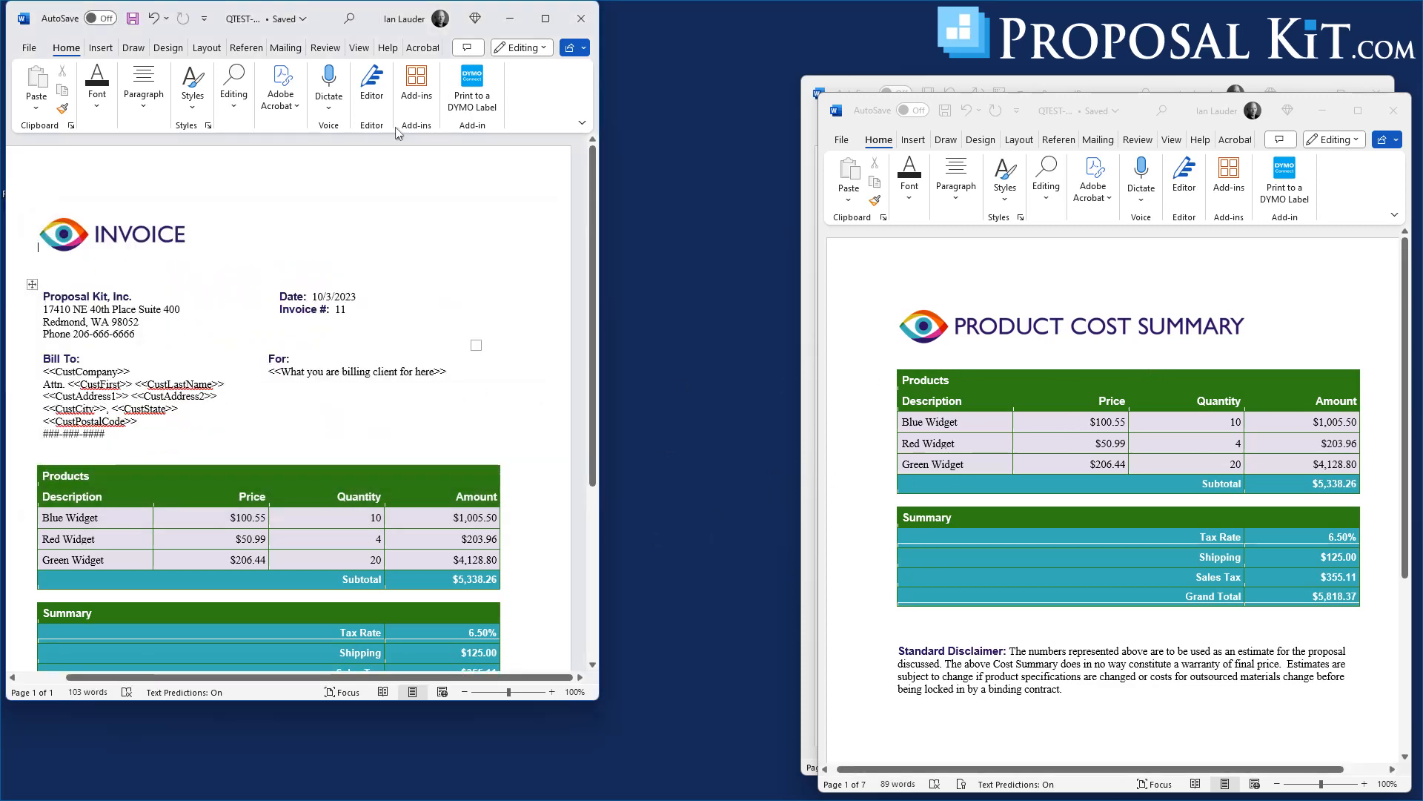
left_click_drag(317, 12, 464, 27)
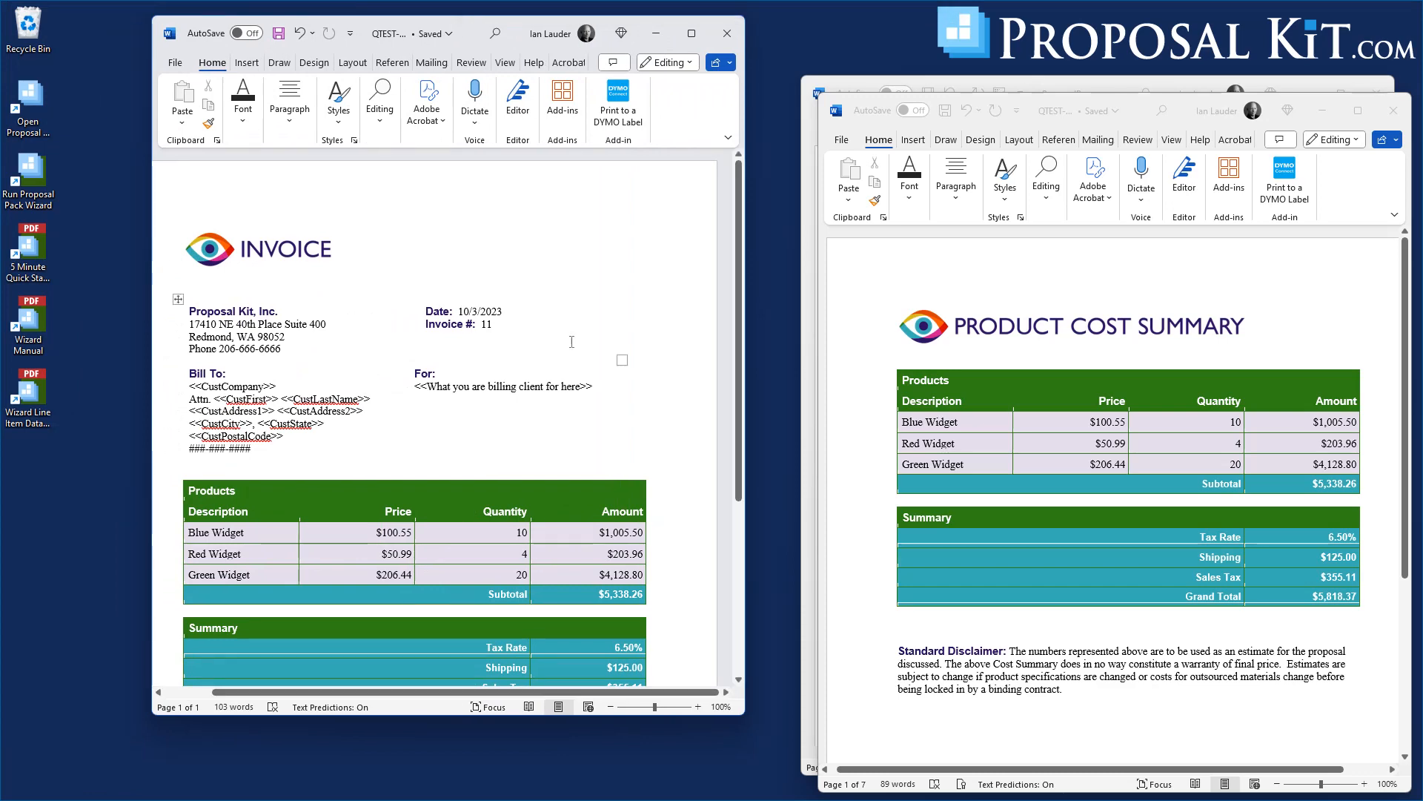
scroll(576, 324, "down", 4)
scroll(576, 325, "down", 2)
scroll(576, 324, "up", 5)
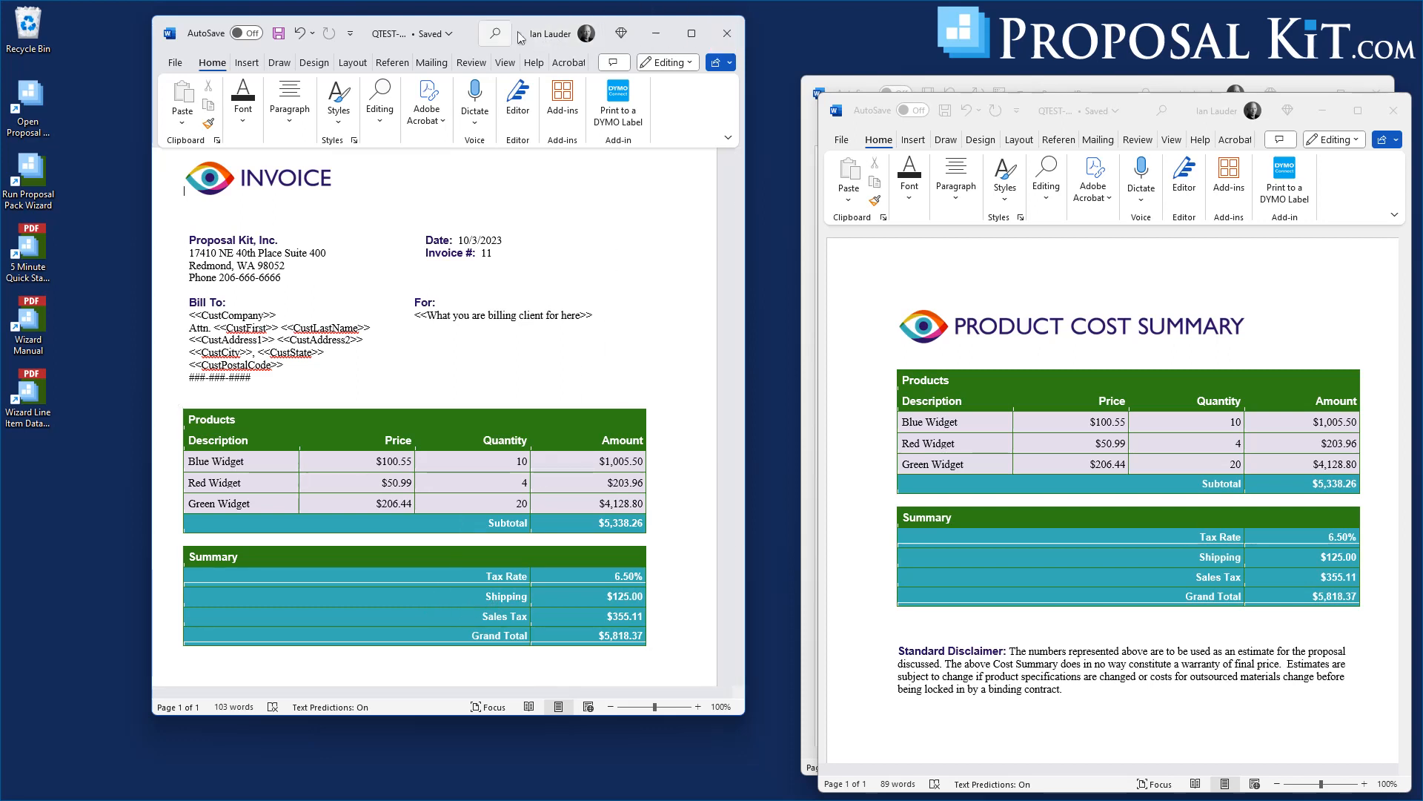
left_click(728, 34)
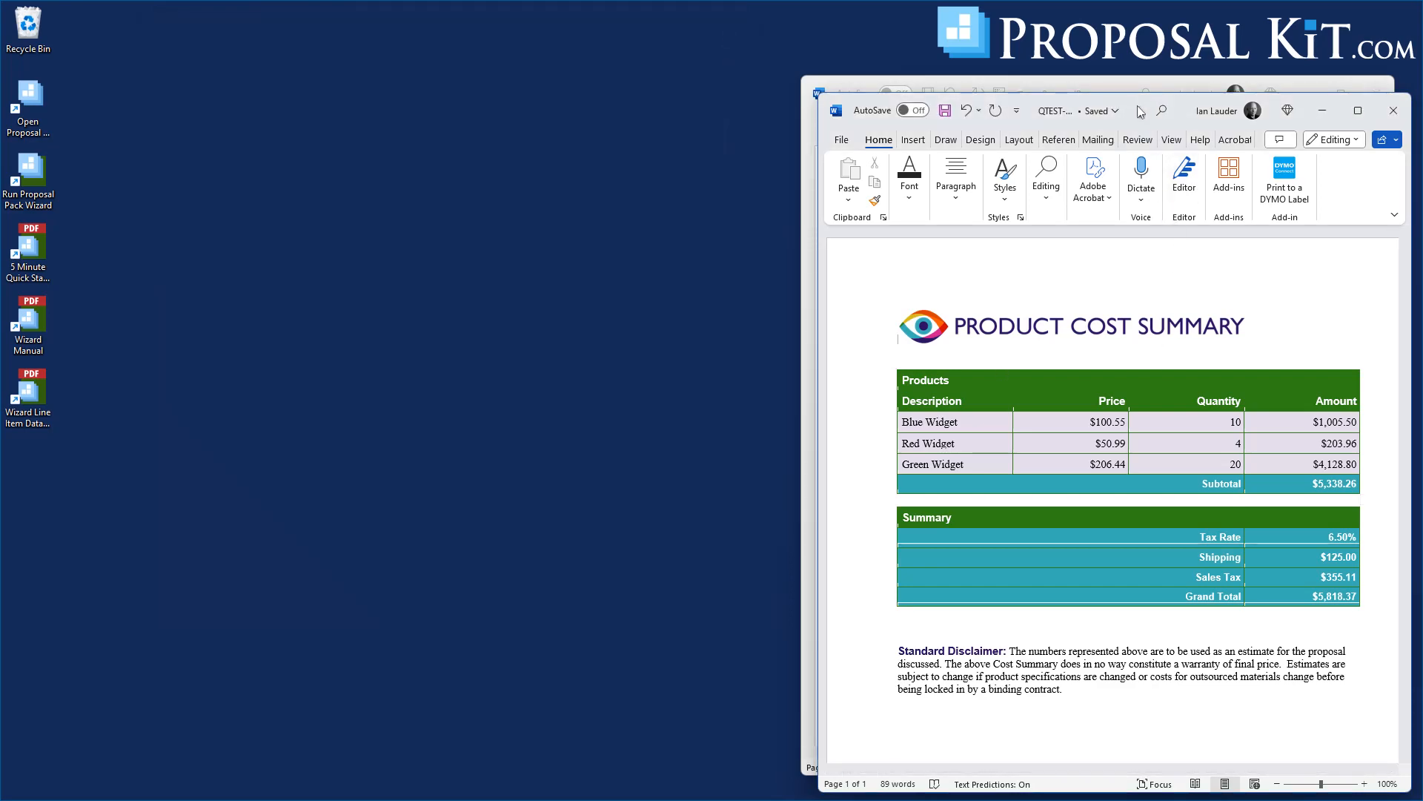
Step: Examine the previewed Product Cost Summary, close it, and return to the project data
left_click_drag(1140, 112, 470, 60)
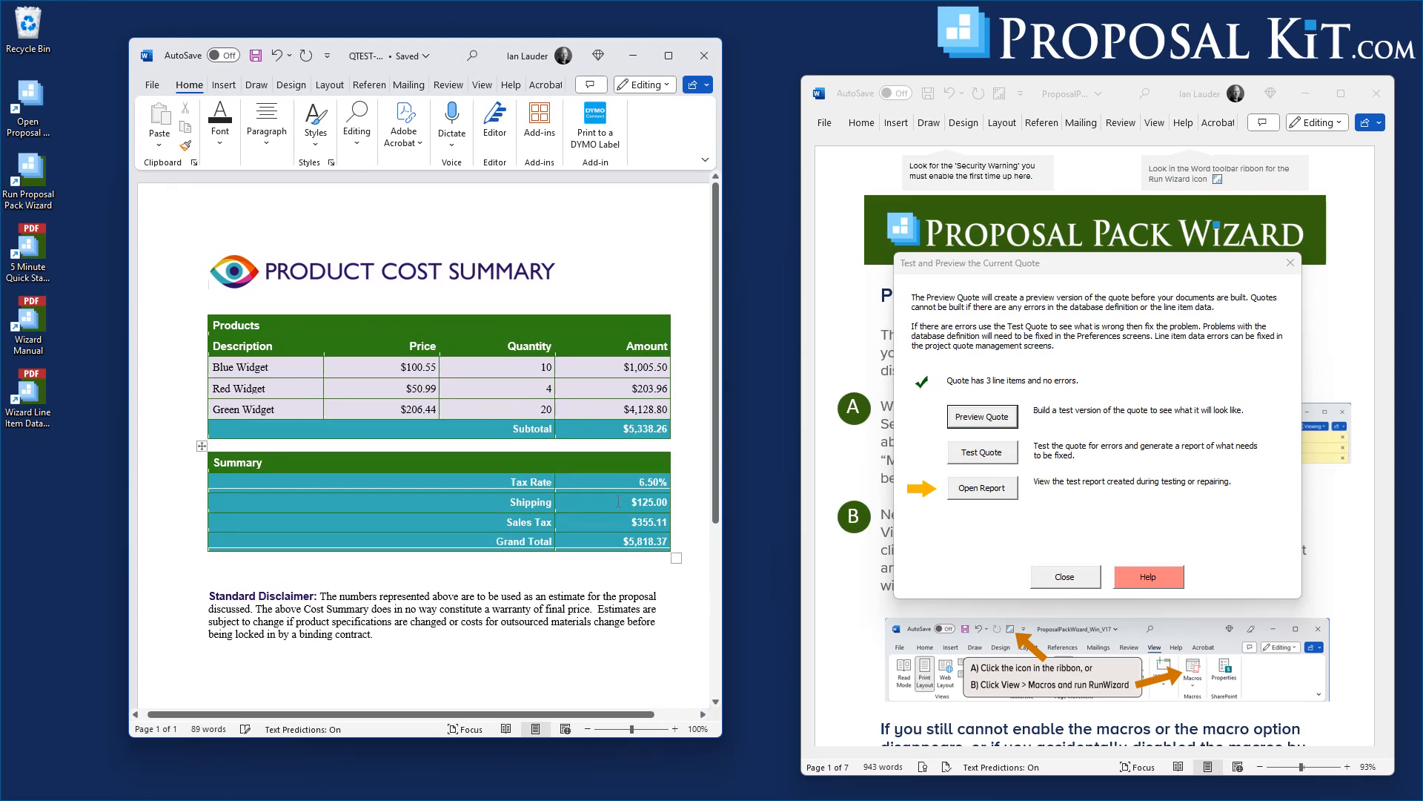
scroll(716, 406, "down", 3)
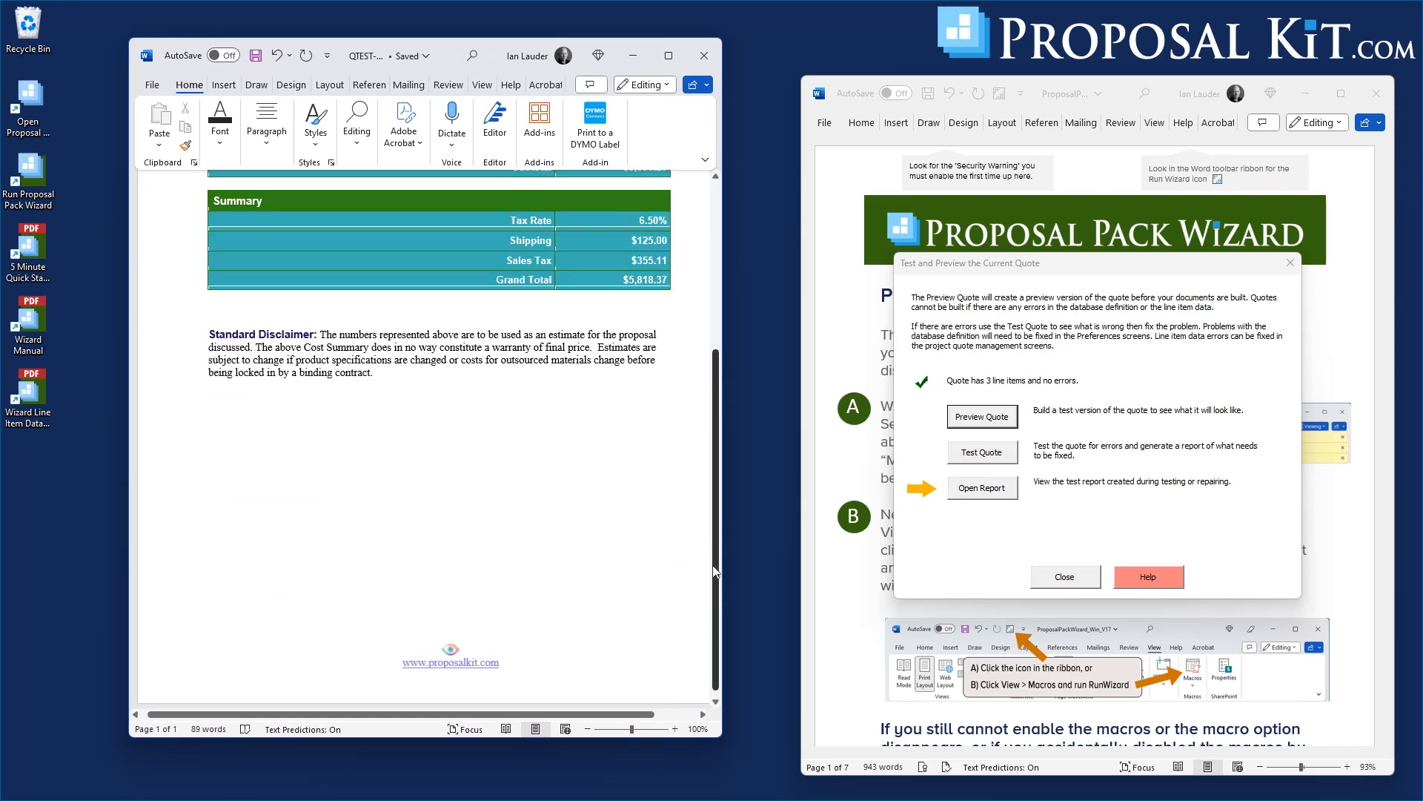
scroll(717, 406, "up", 3)
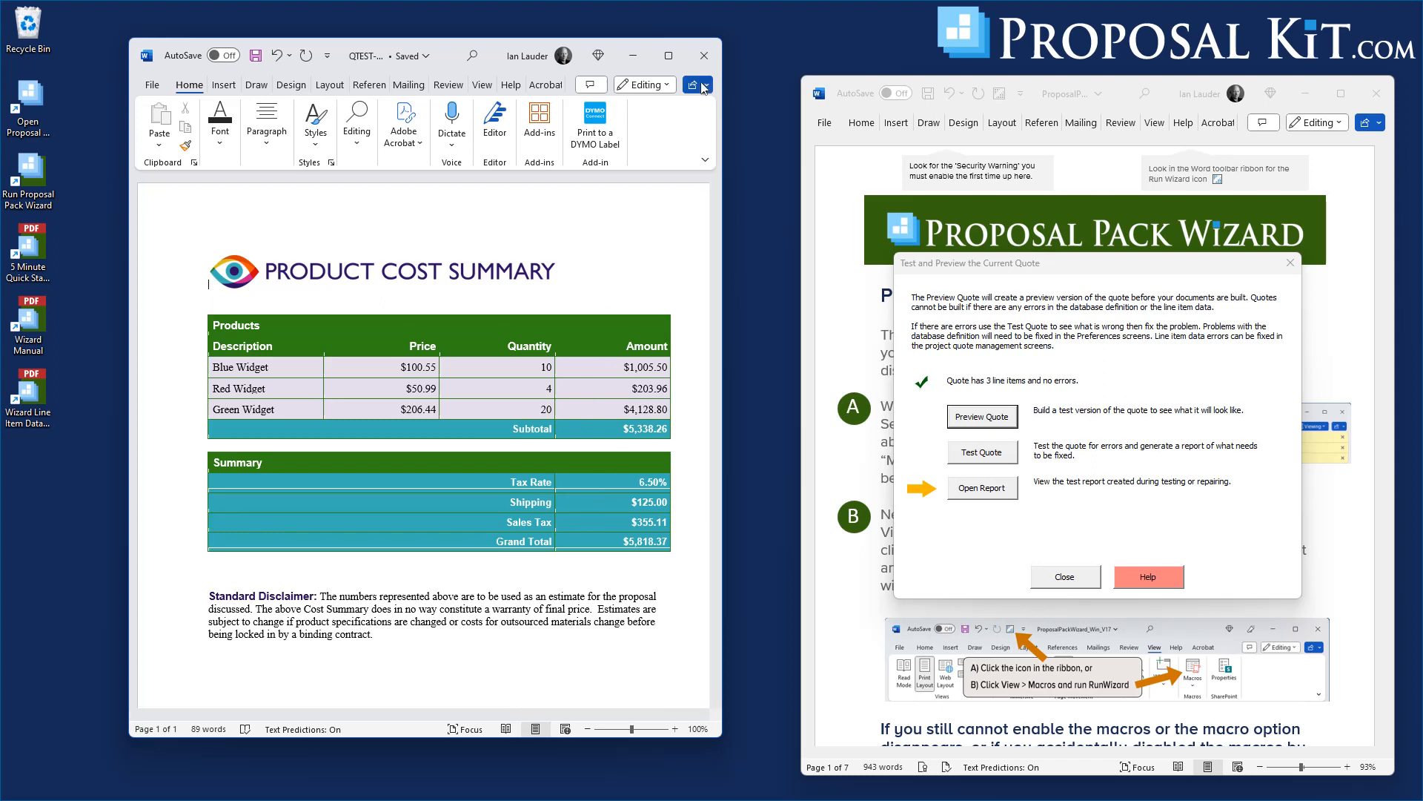
left_click(702, 59)
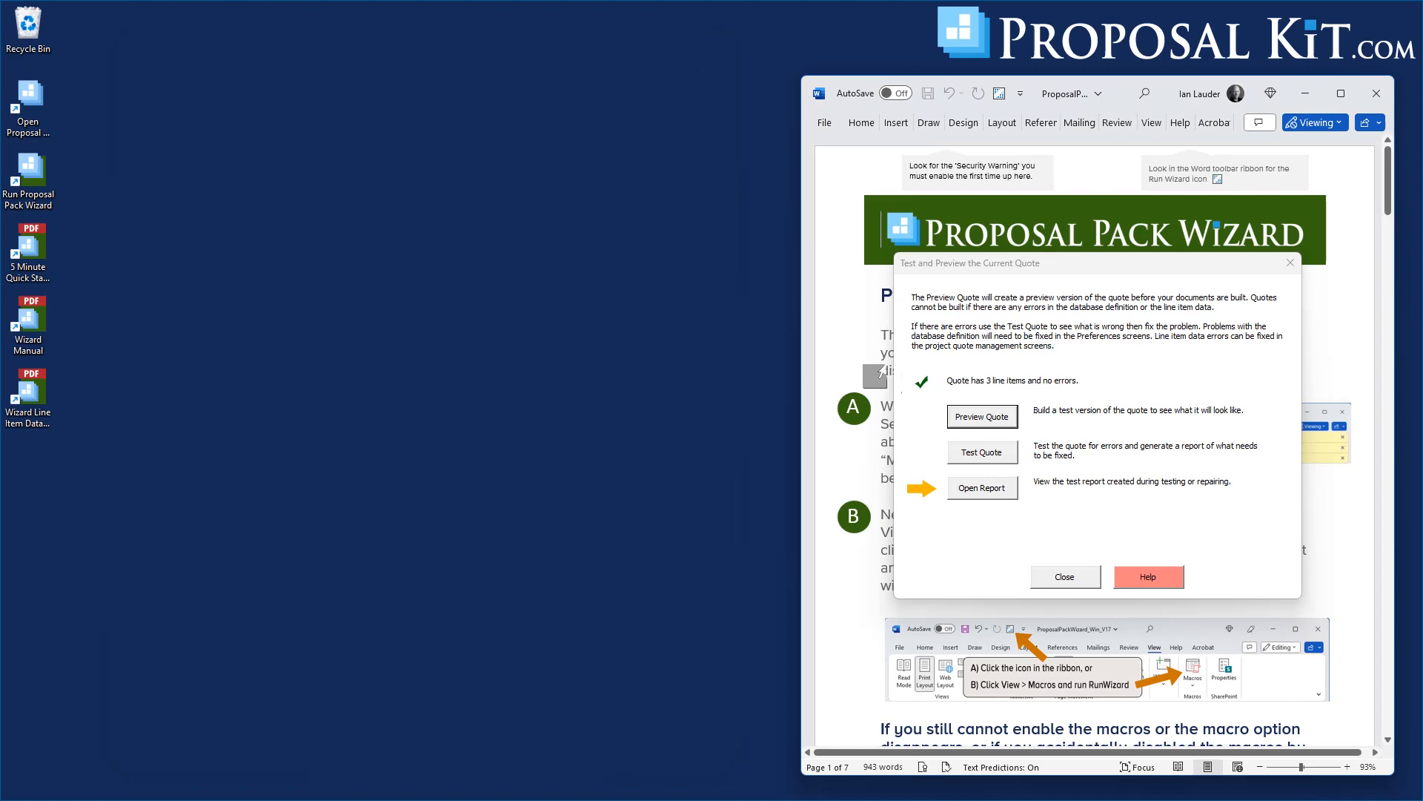
left_click(1059, 582)
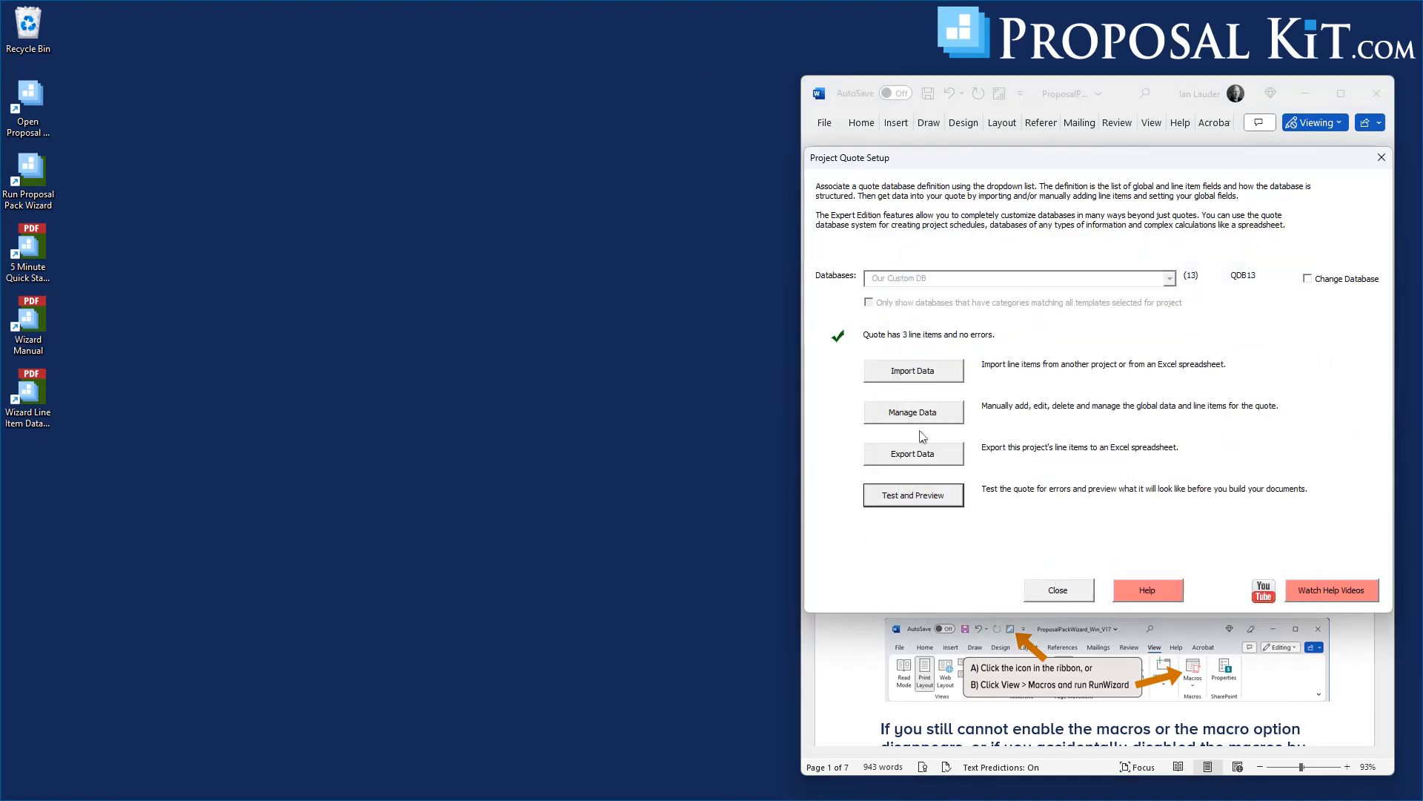
left_click(1060, 592)
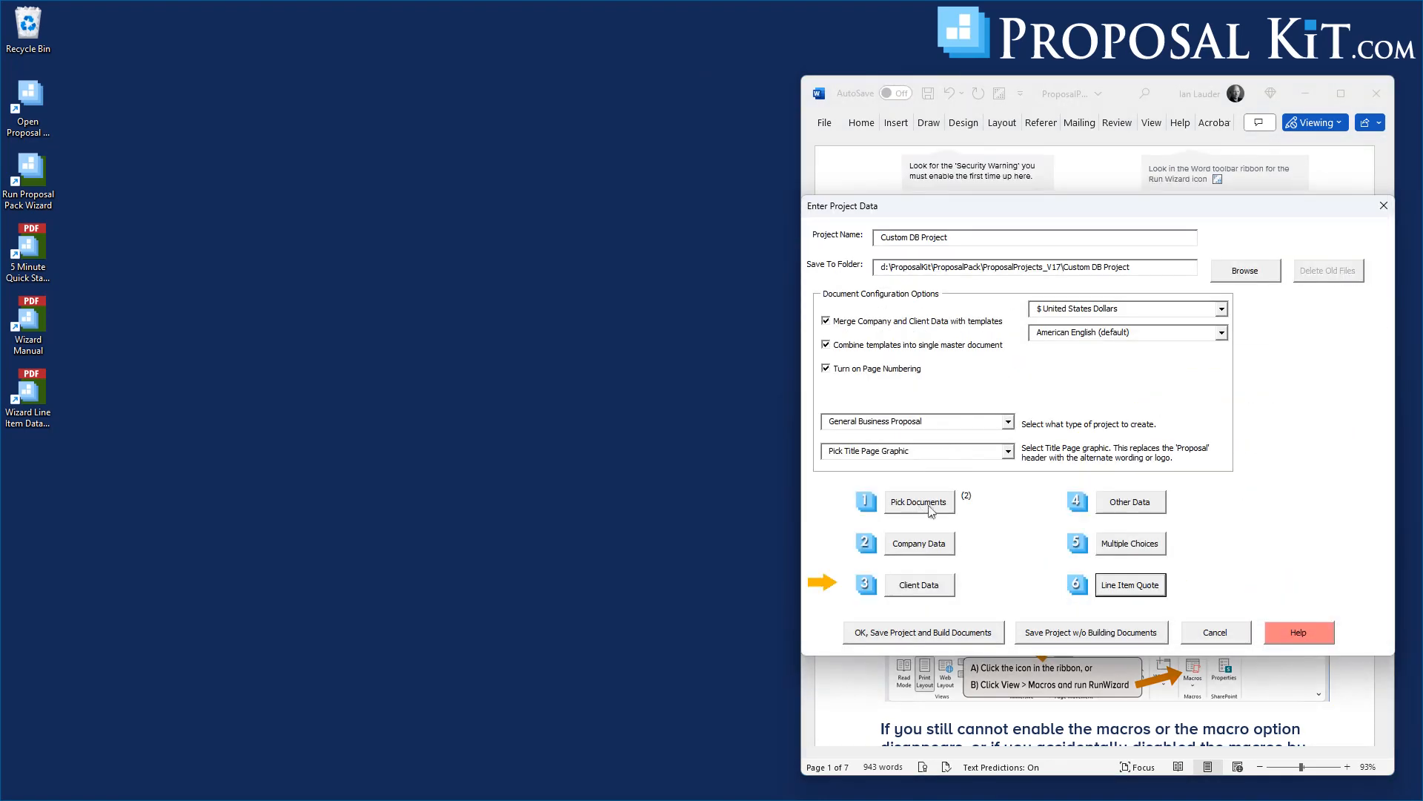
Step: Add the Cover Letter, Title Page, Introduction and Back Page templates to the project's documents
left_click(905, 507)
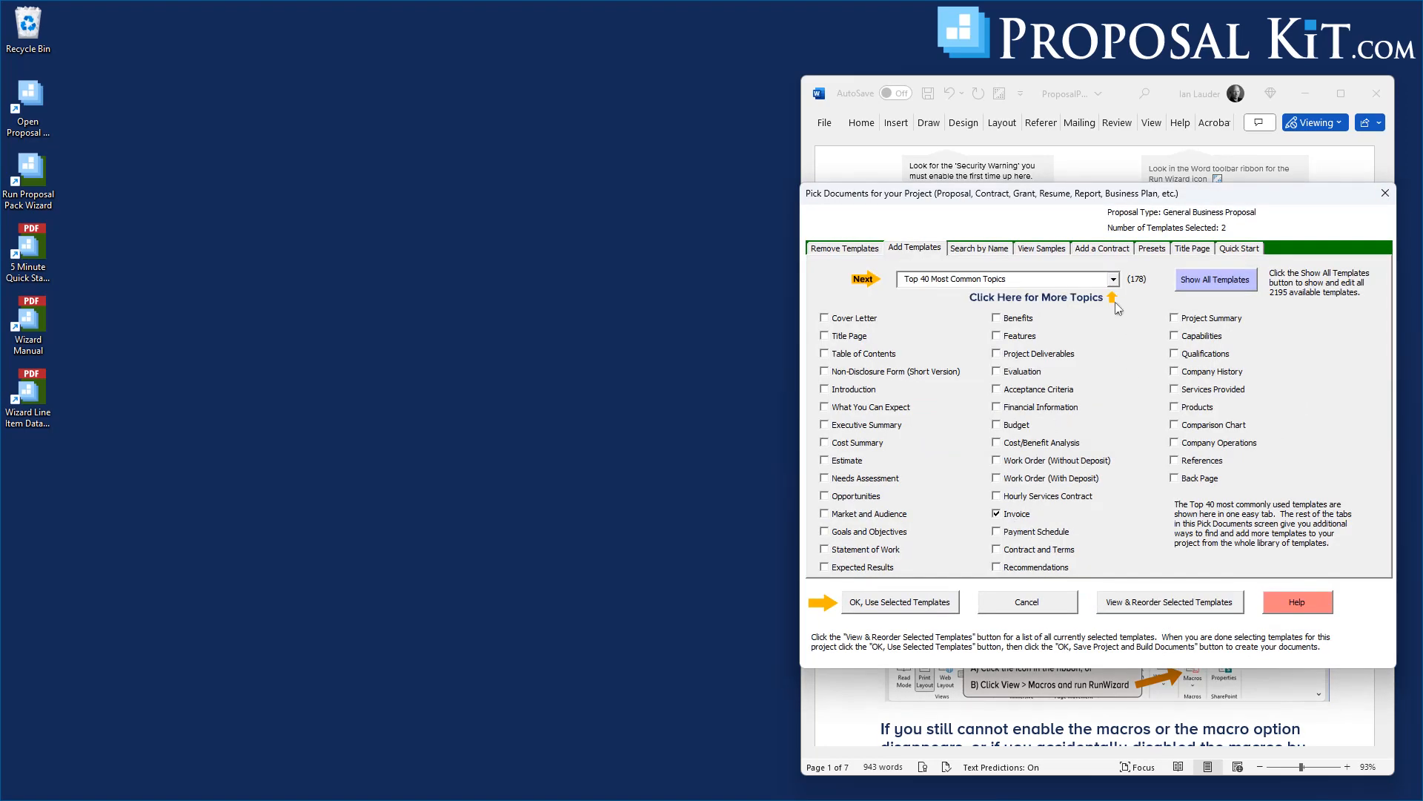
left_click(859, 318)
left_click(860, 342)
left_click(1176, 478)
left_click(836, 389)
left_click(911, 602)
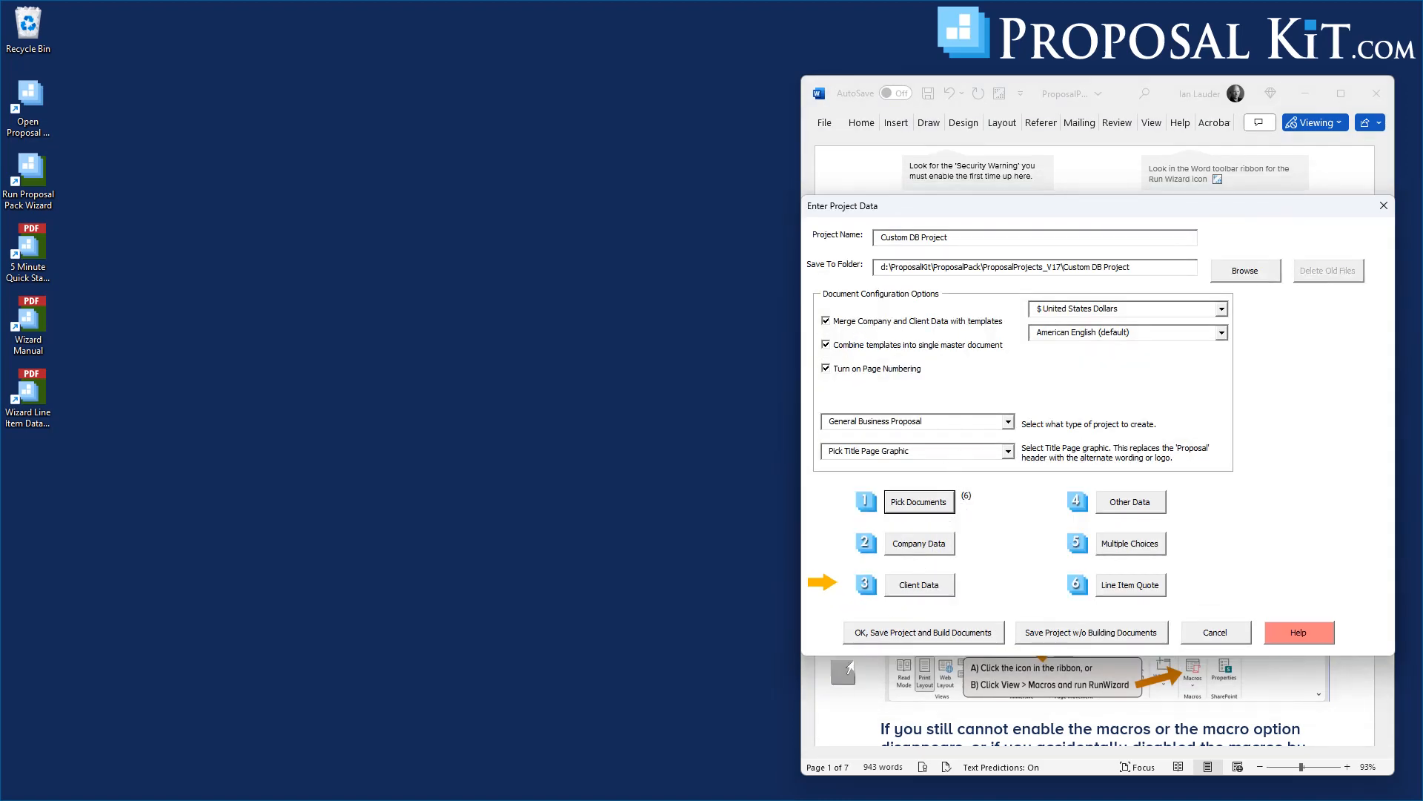
Step: Save the project, build its documents, and open the Combined Project Document beside the wizard
left_click(911, 632)
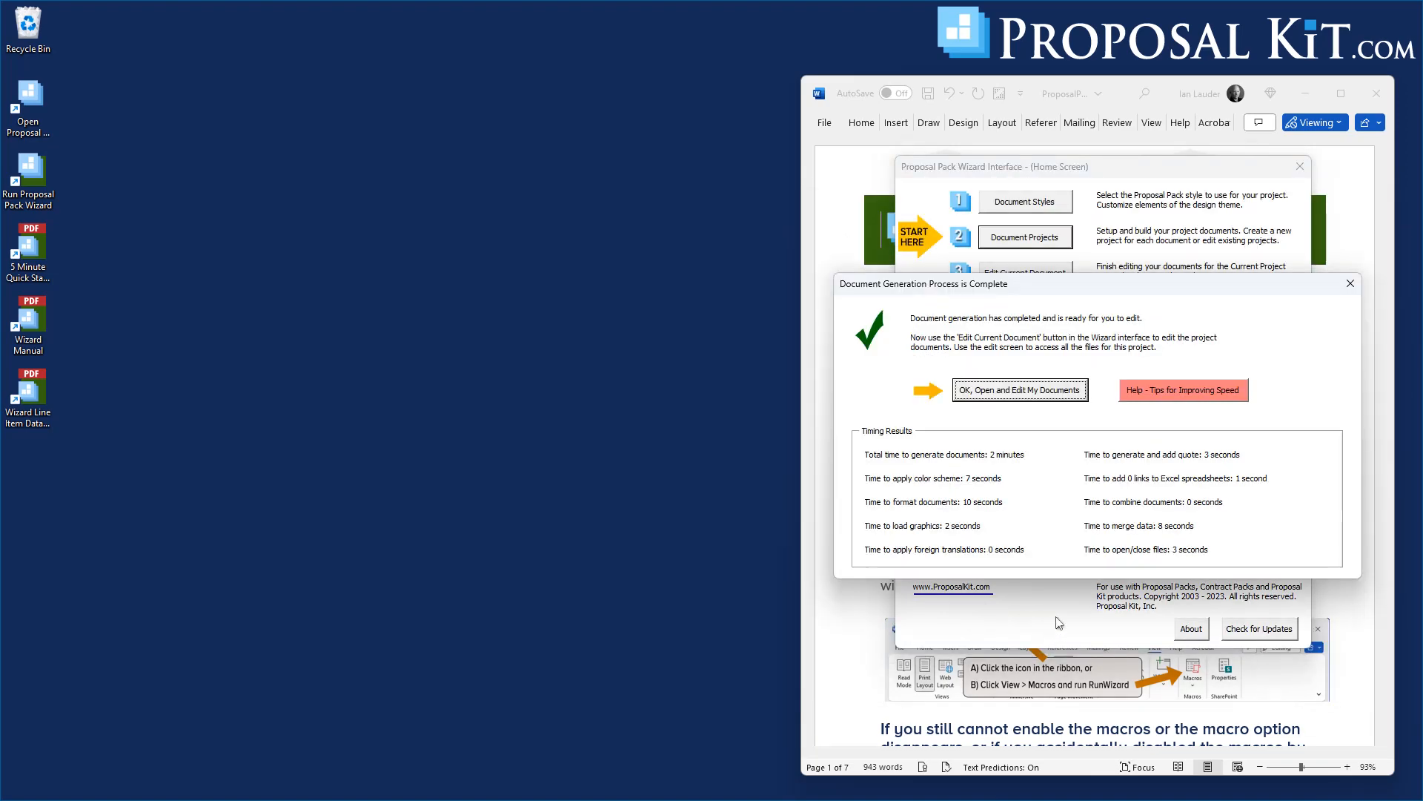
left_click(1023, 391)
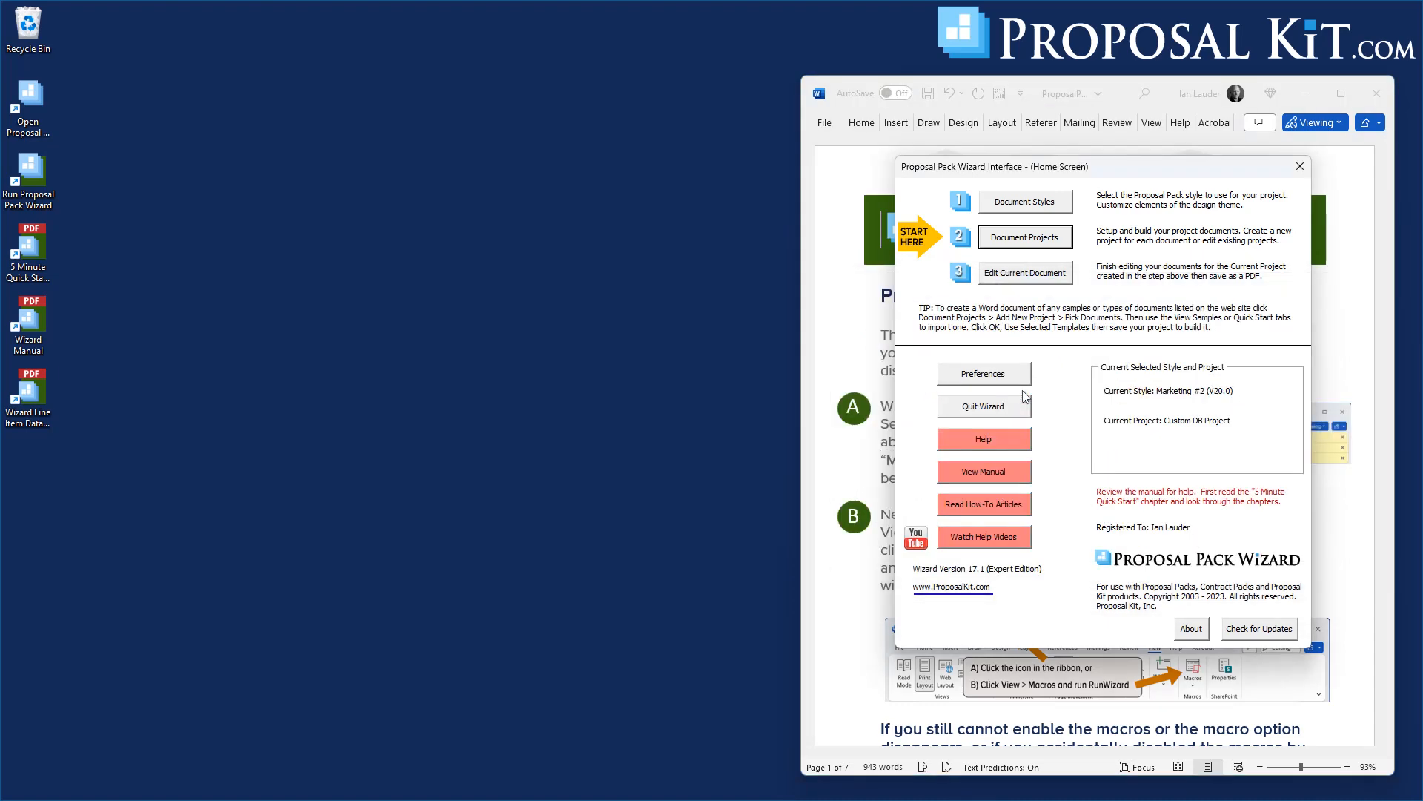
left_click(886, 328)
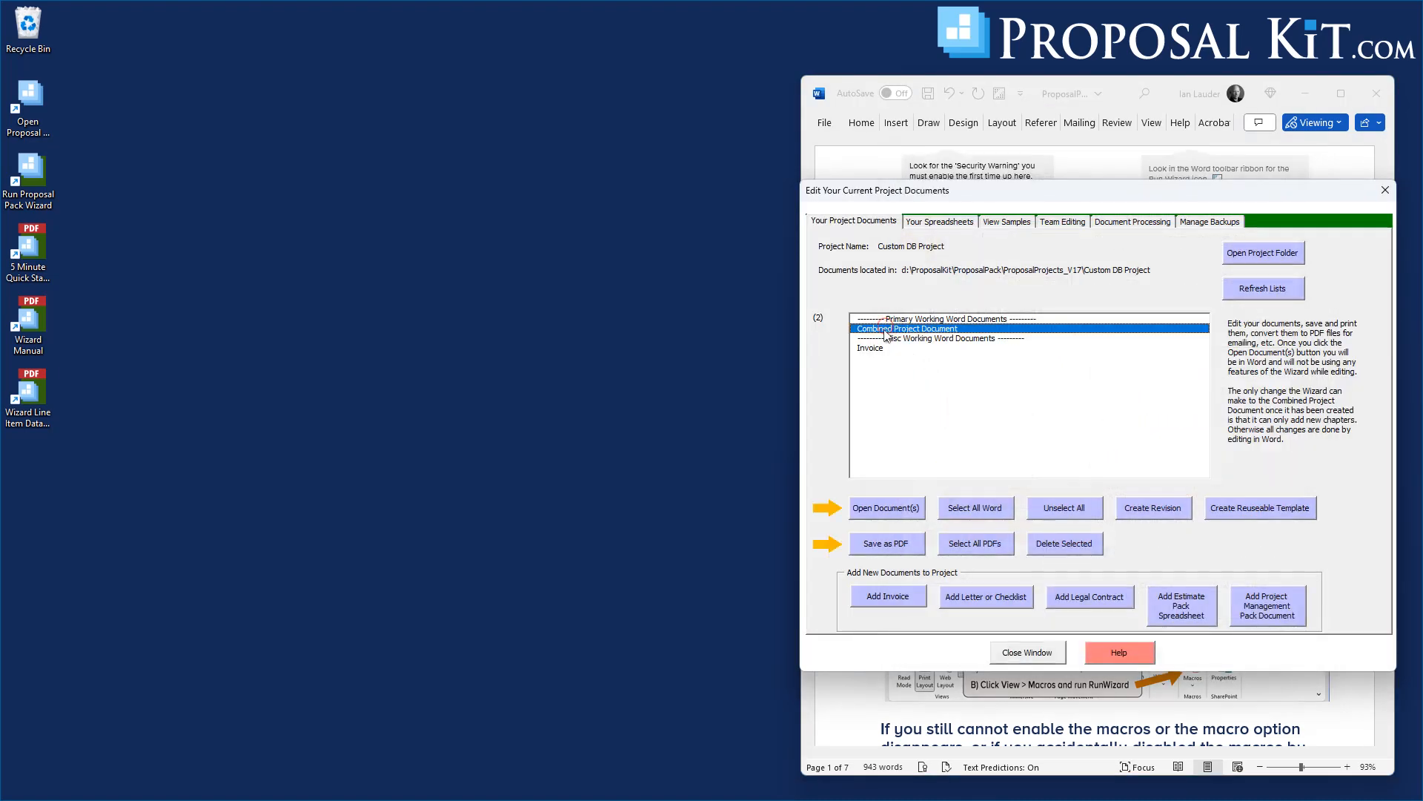
left_click(897, 510)
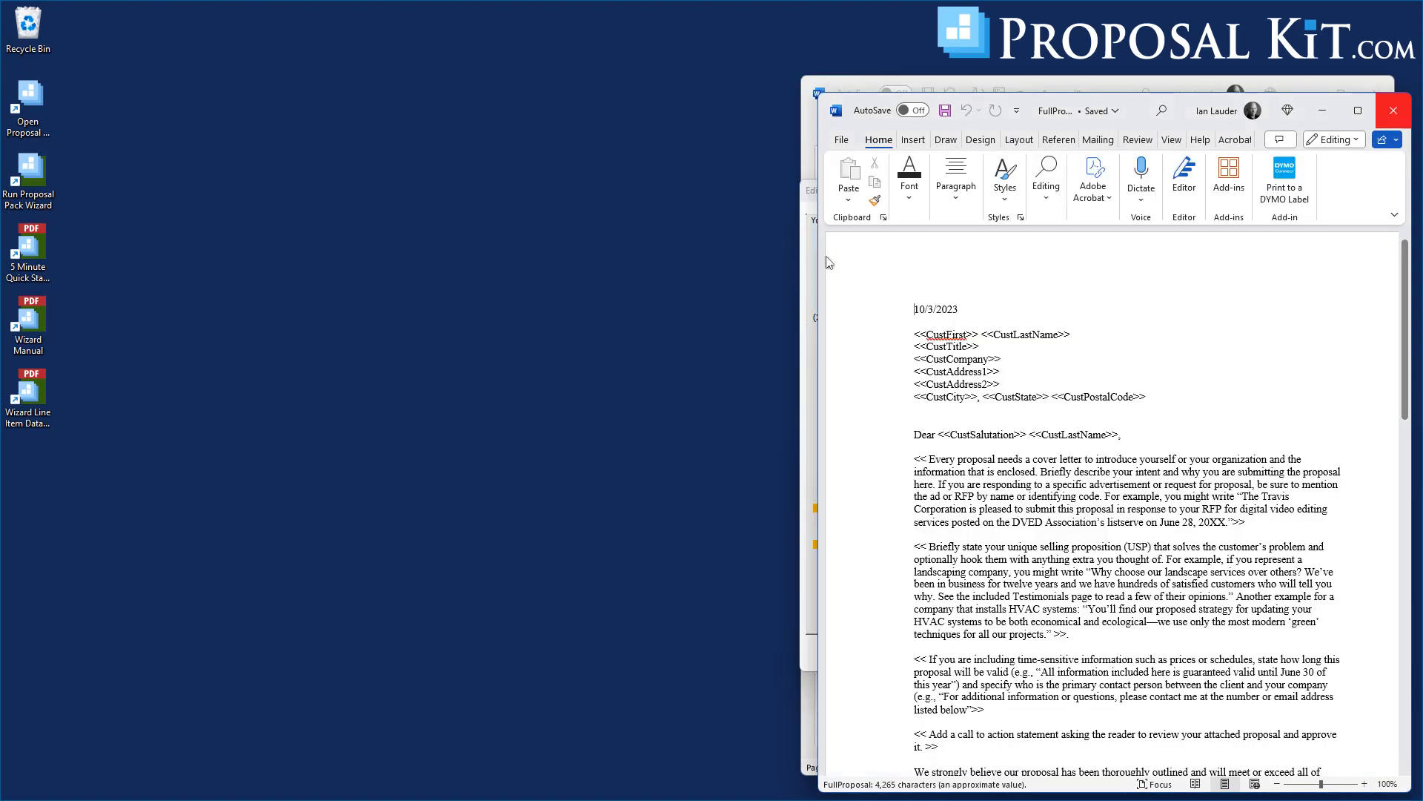
left_click_drag(1141, 112, 450, 42)
Step: Open the project's Invoice document, examine its product and summary tables, and close it
left_click(871, 348)
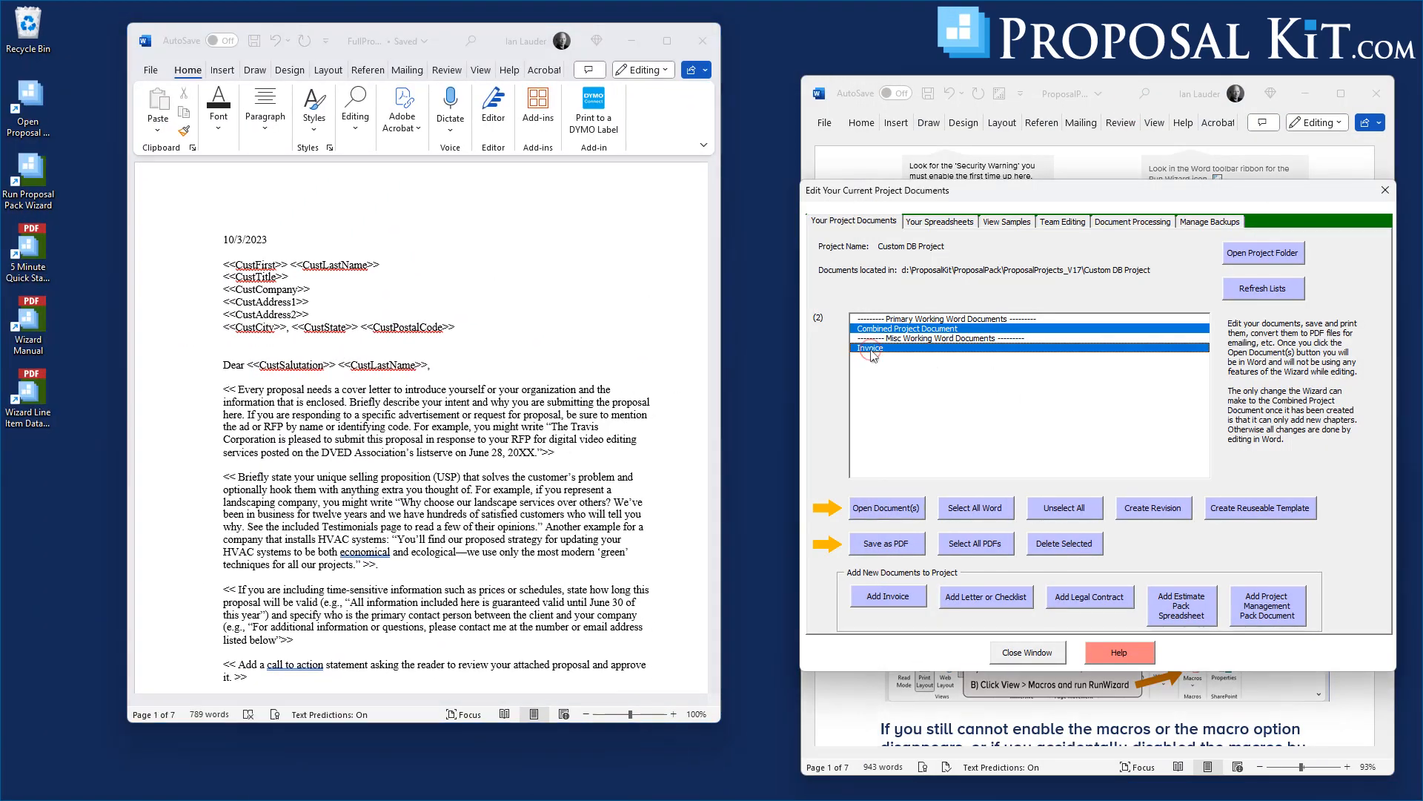
left_click(879, 510)
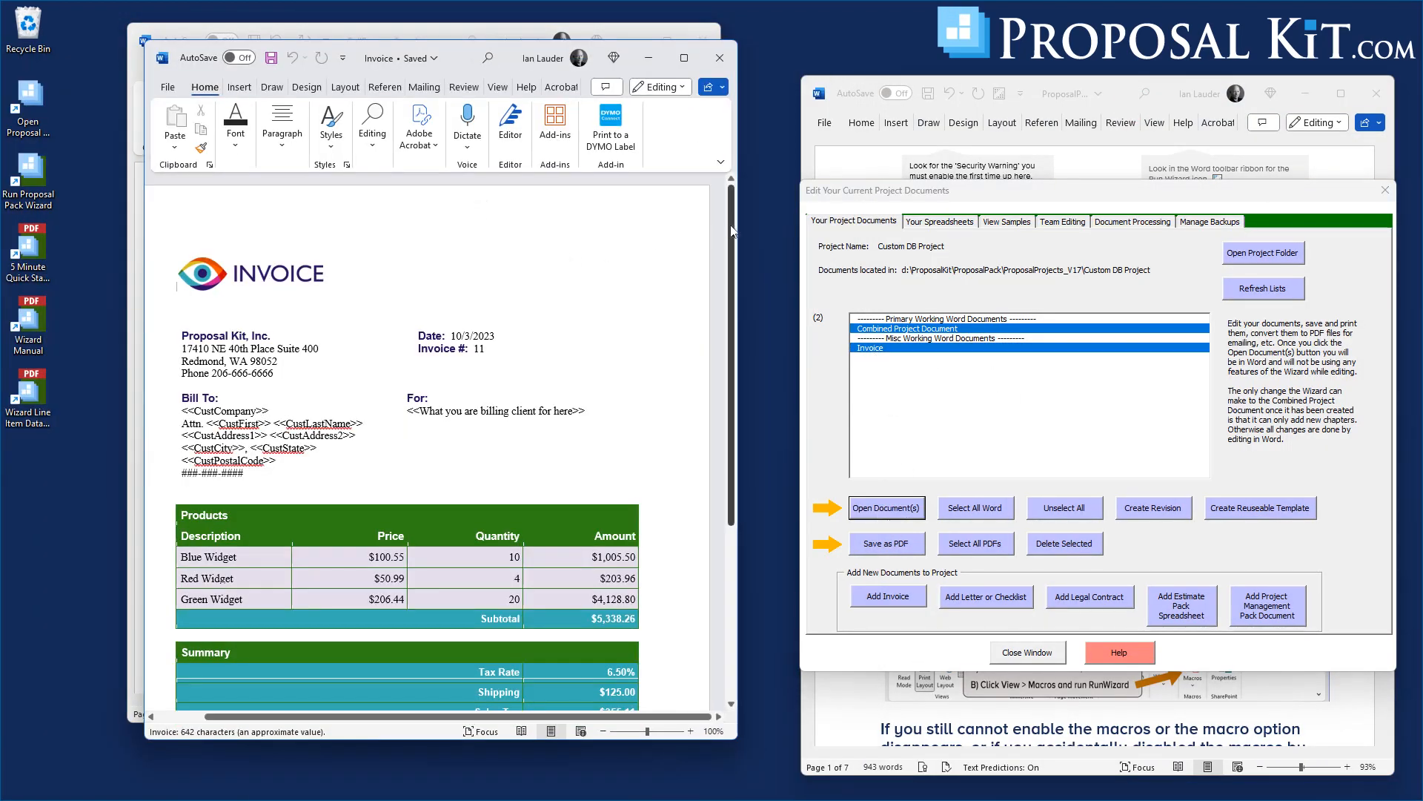
scroll(738, 261, "down", 2)
left_click_drag(737, 261, 821, 261)
scroll(818, 349, "down", 4)
scroll(817, 350, "up", 6)
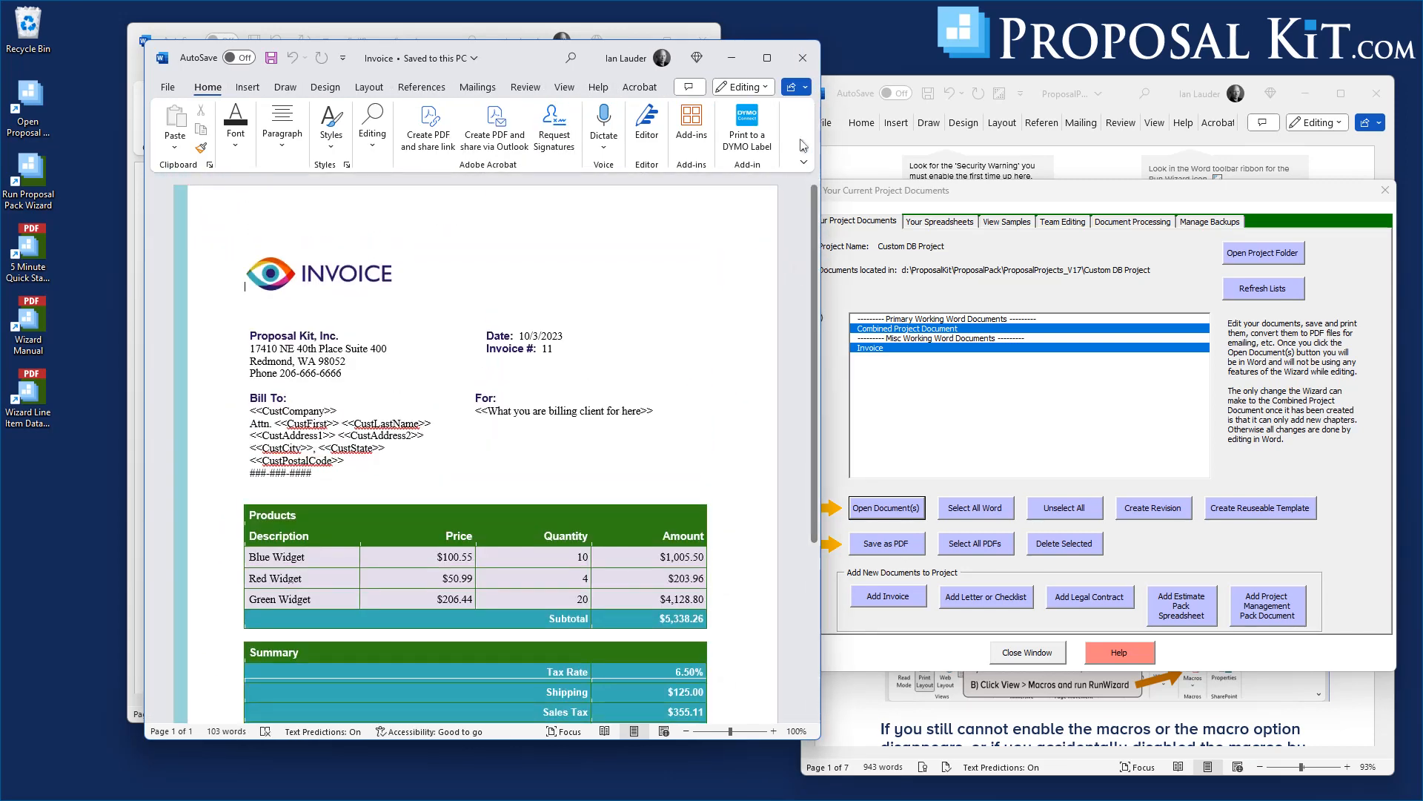
left_click(801, 59)
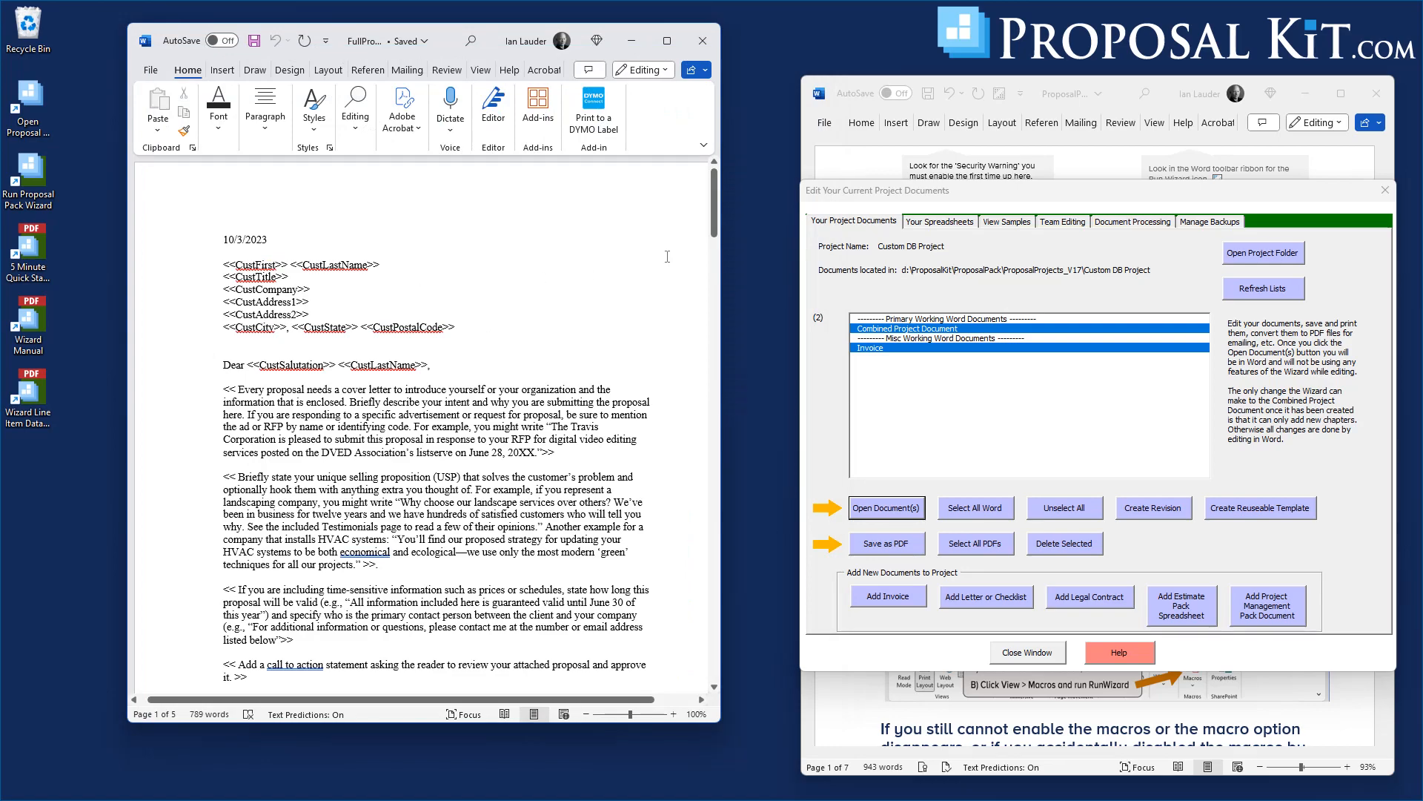
Step: Examine the Product Cost Summary page in the combined project document
left_click_drag(719, 202, 744, 510)
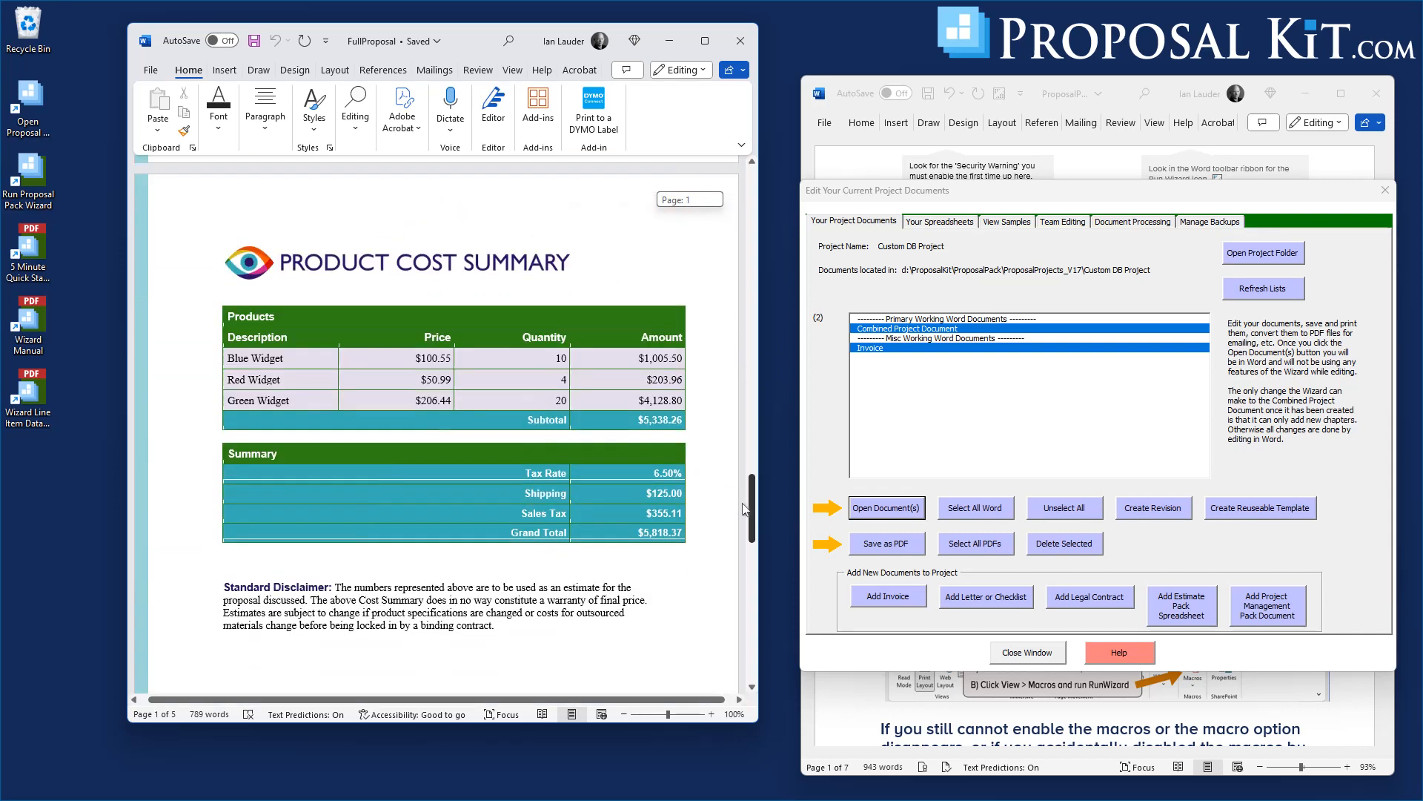